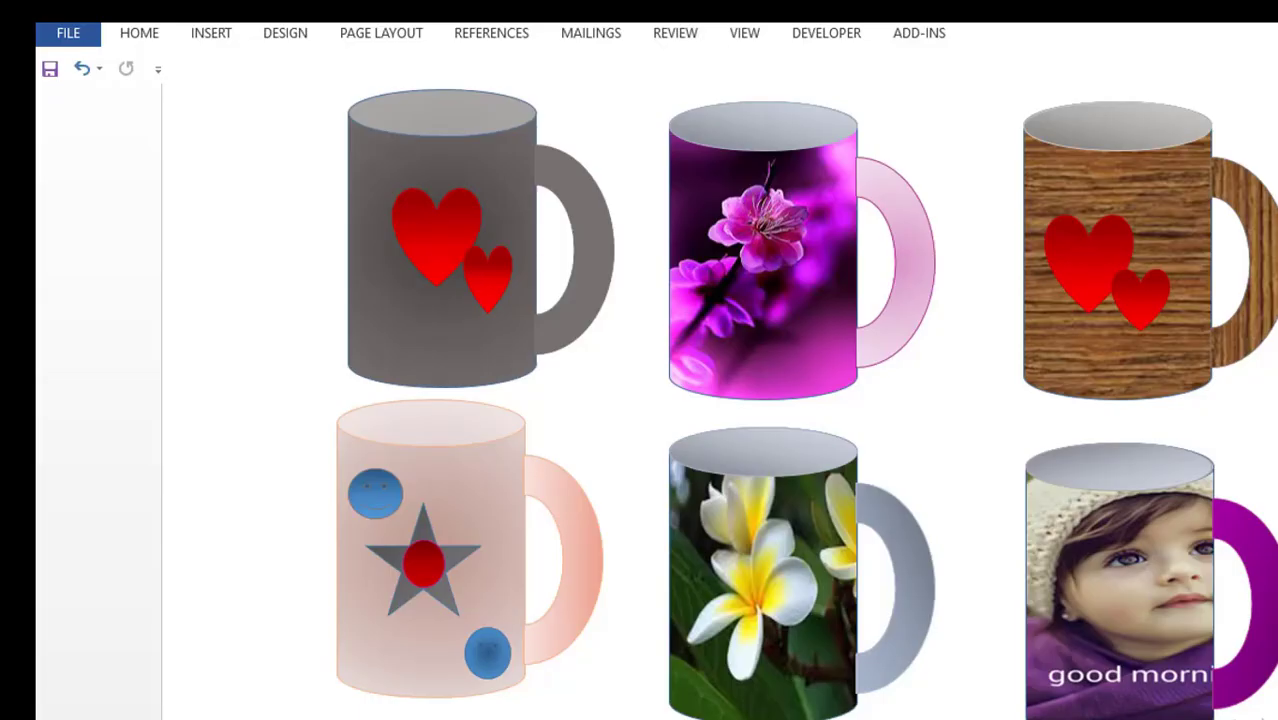
Switch to Word and create a new blank document
{"action": "left_click", "coordinate": [390, 712]}
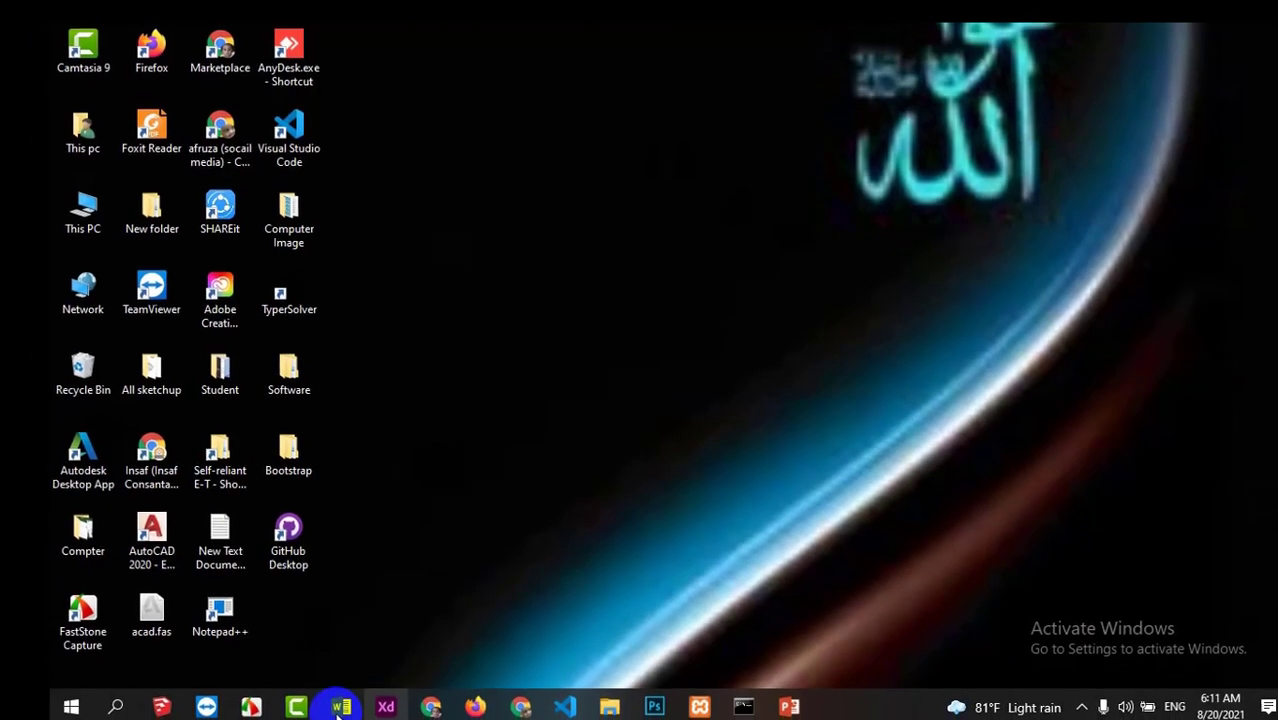
{"action": "left_click", "coordinate": [342, 703]}
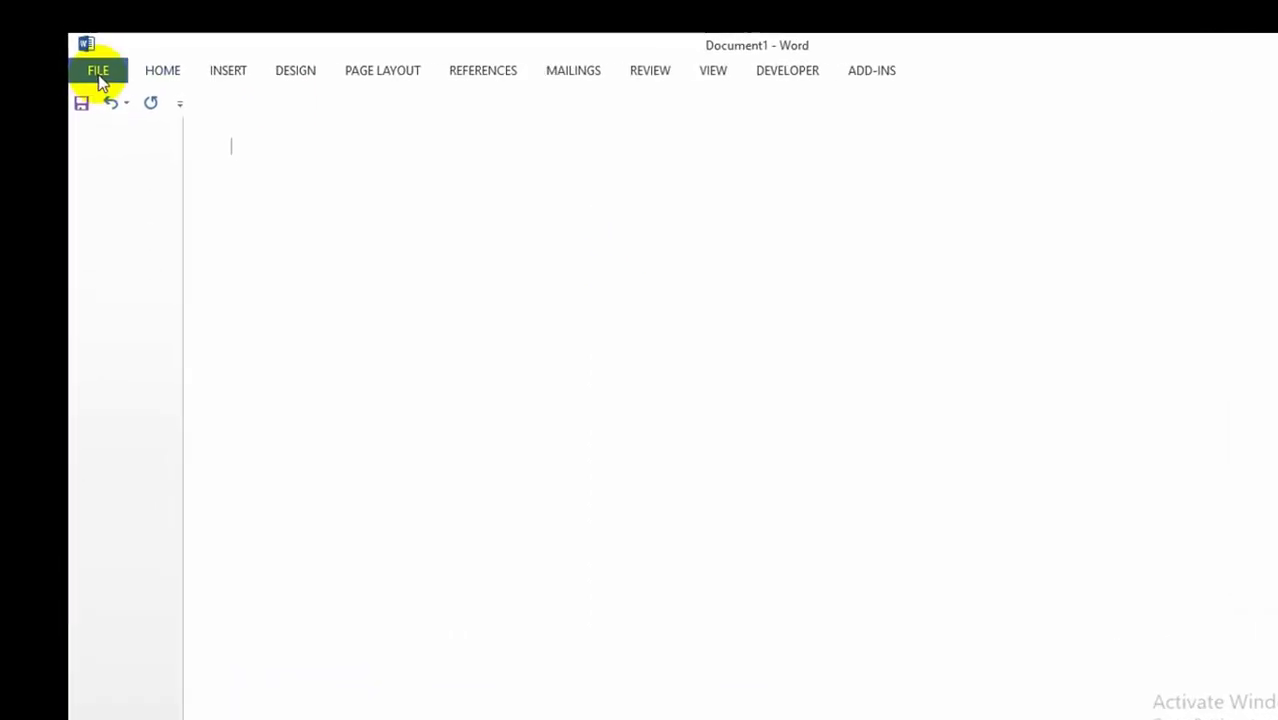
{"action": "left_click", "coordinate": [93, 70]}
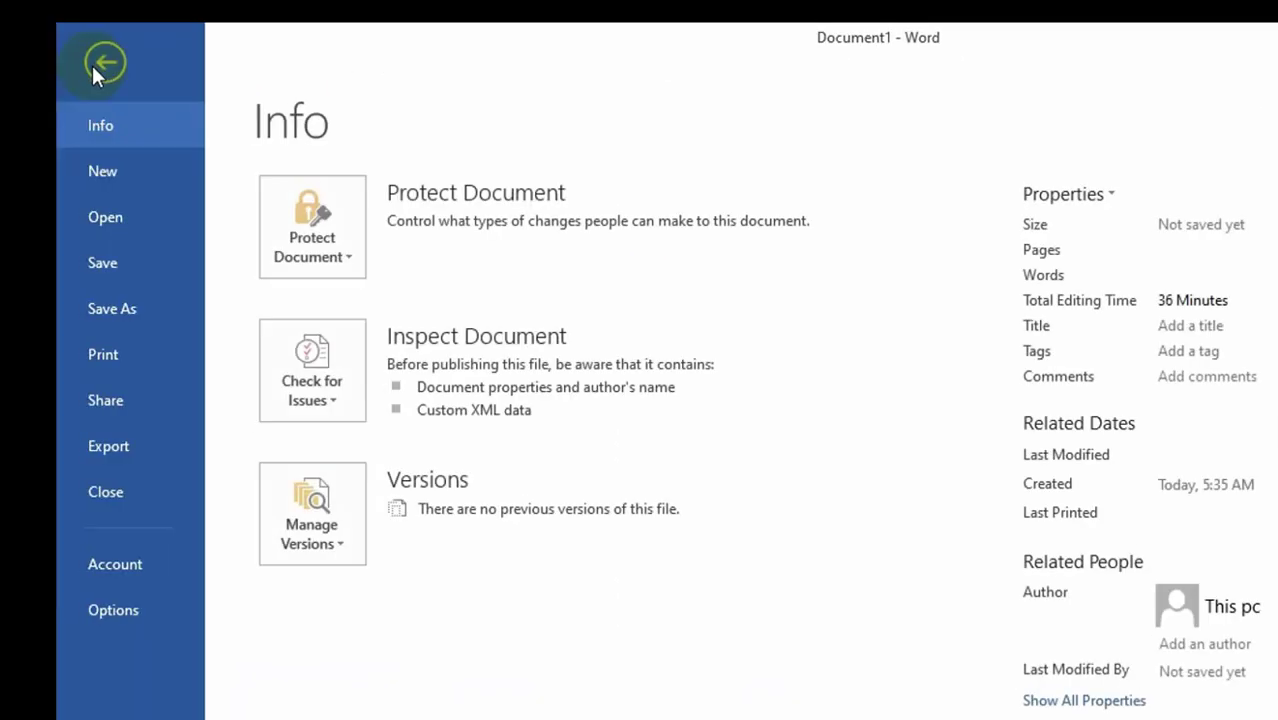
{"action": "left_click", "coordinate": [92, 175]}
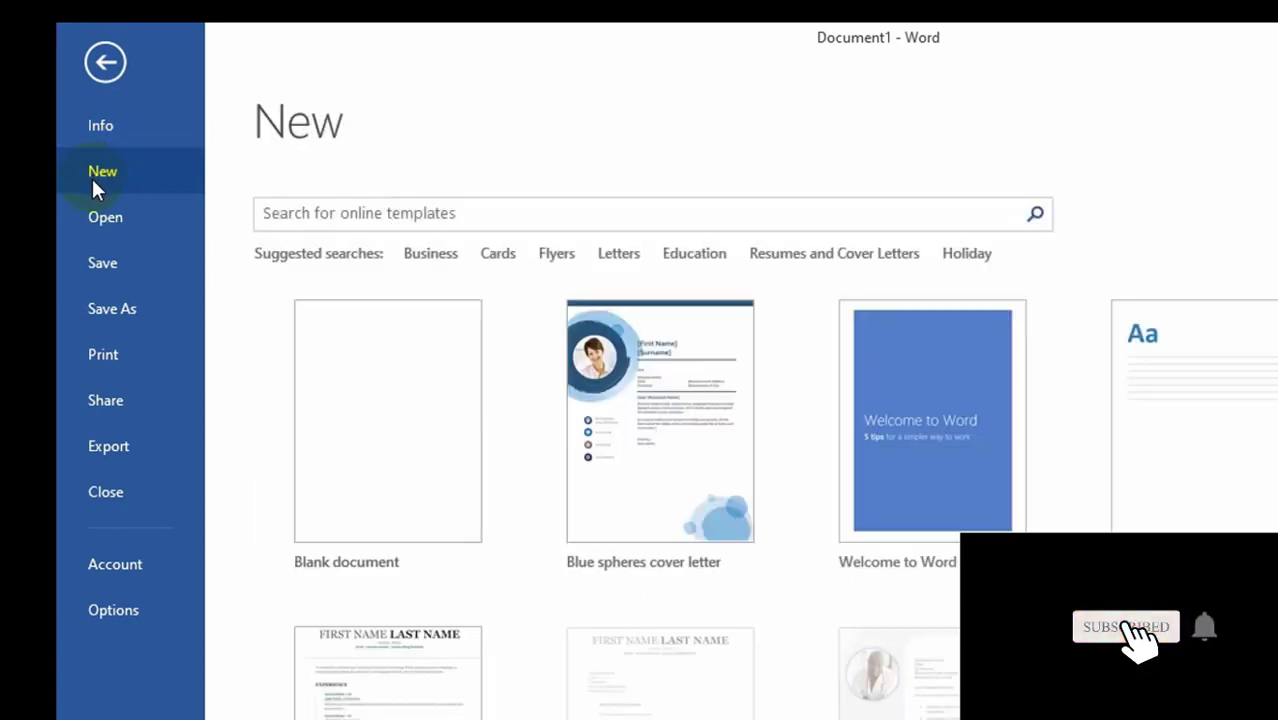
{"action": "left_click", "coordinate": [366, 438]}
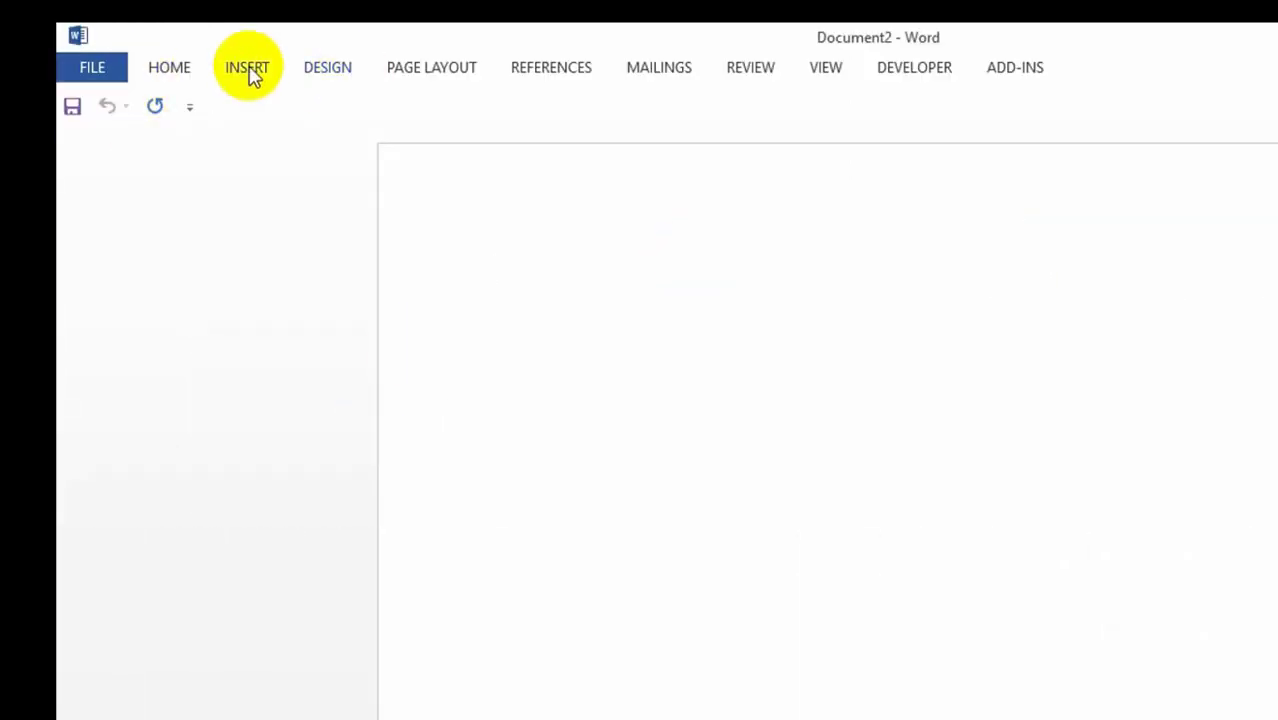
Set the page orientation of the new document to landscape
{"action": "left_click", "coordinate": [432, 67]}
{"action": "left_click", "coordinate": [149, 140]}
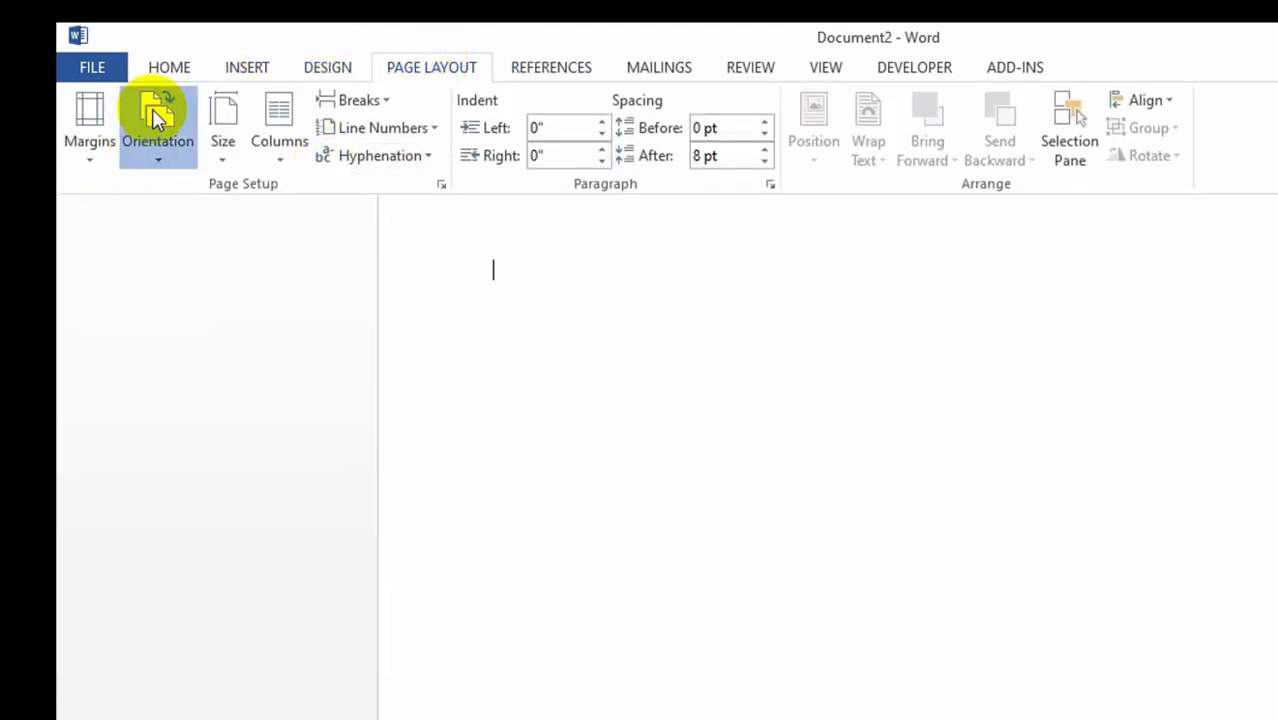
{"action": "left_click", "coordinate": [148, 274]}
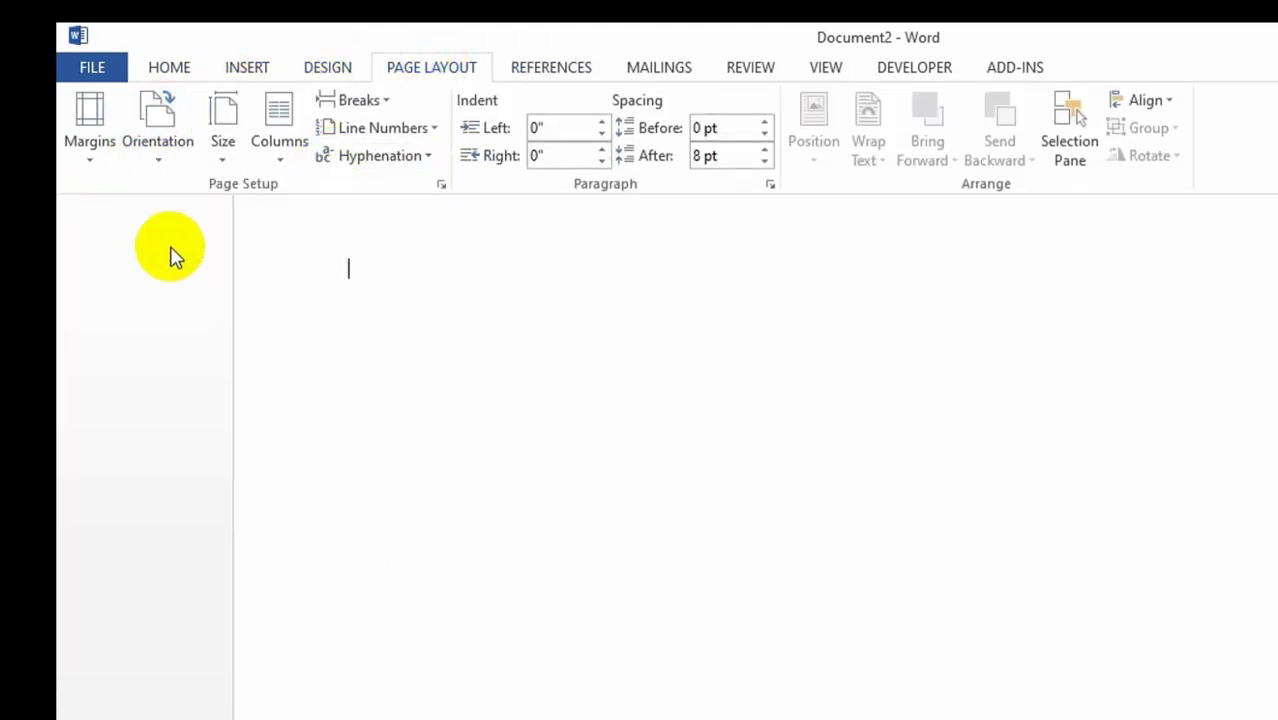
Set the paper size to A4 210 x 297 mm and the page margins to Narrow
{"action": "left_click", "coordinate": [227, 124]}
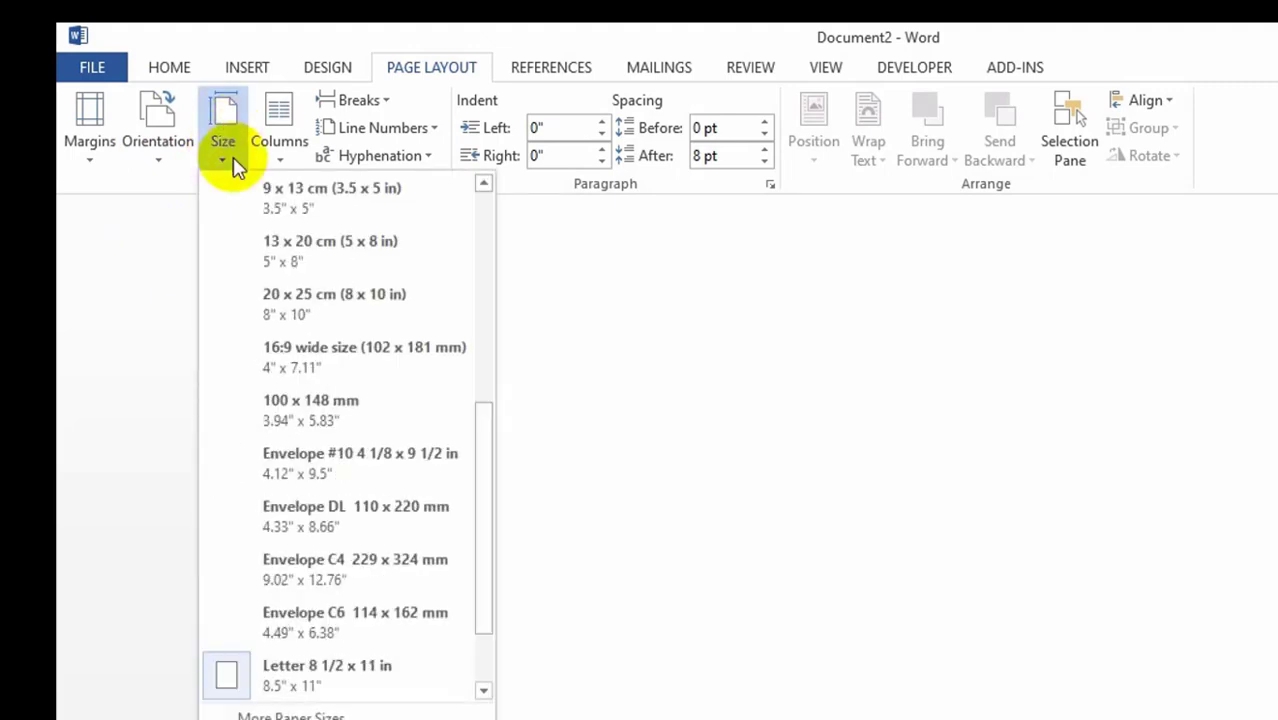
{"action": "scroll", "coordinate": [287, 287], "scroll_direction": "up", "scroll_amount": 3}
{"action": "scroll", "coordinate": [287, 285], "scroll_direction": "up", "scroll_amount": 3}
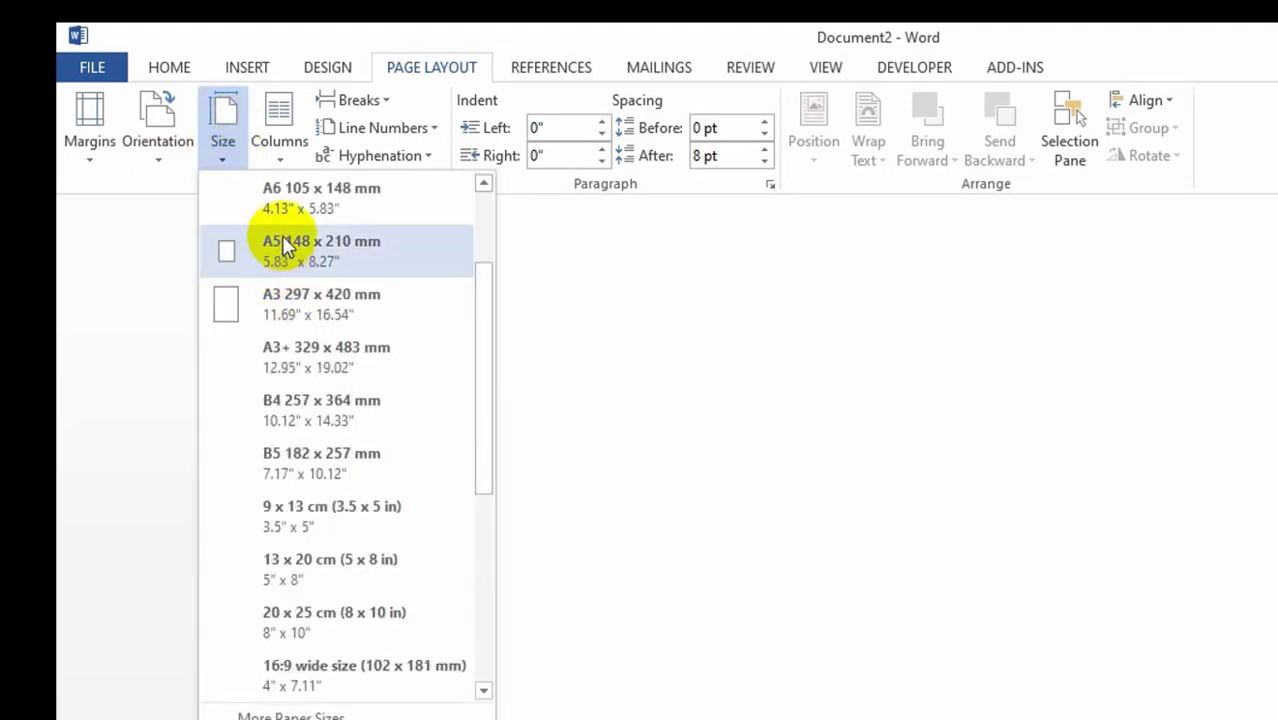
{"action": "scroll", "coordinate": [285, 272], "scroll_direction": "up", "scroll_amount": 3}
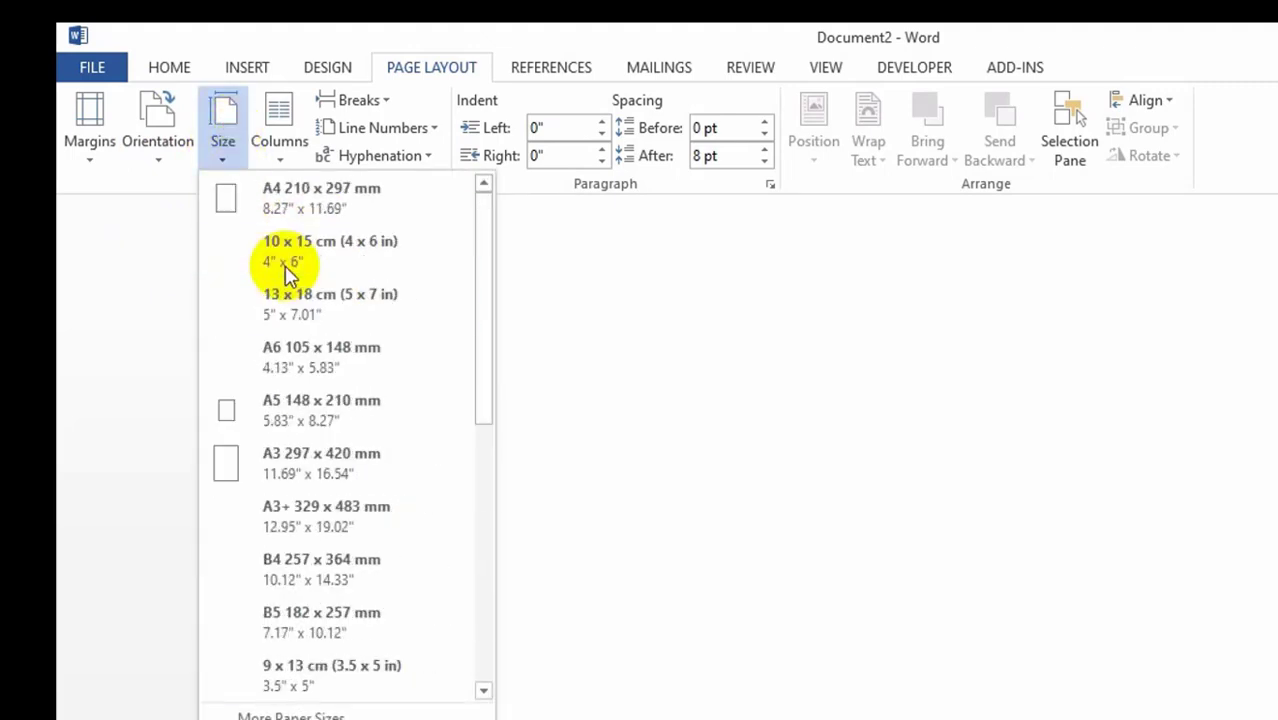
{"action": "left_click", "coordinate": [299, 195]}
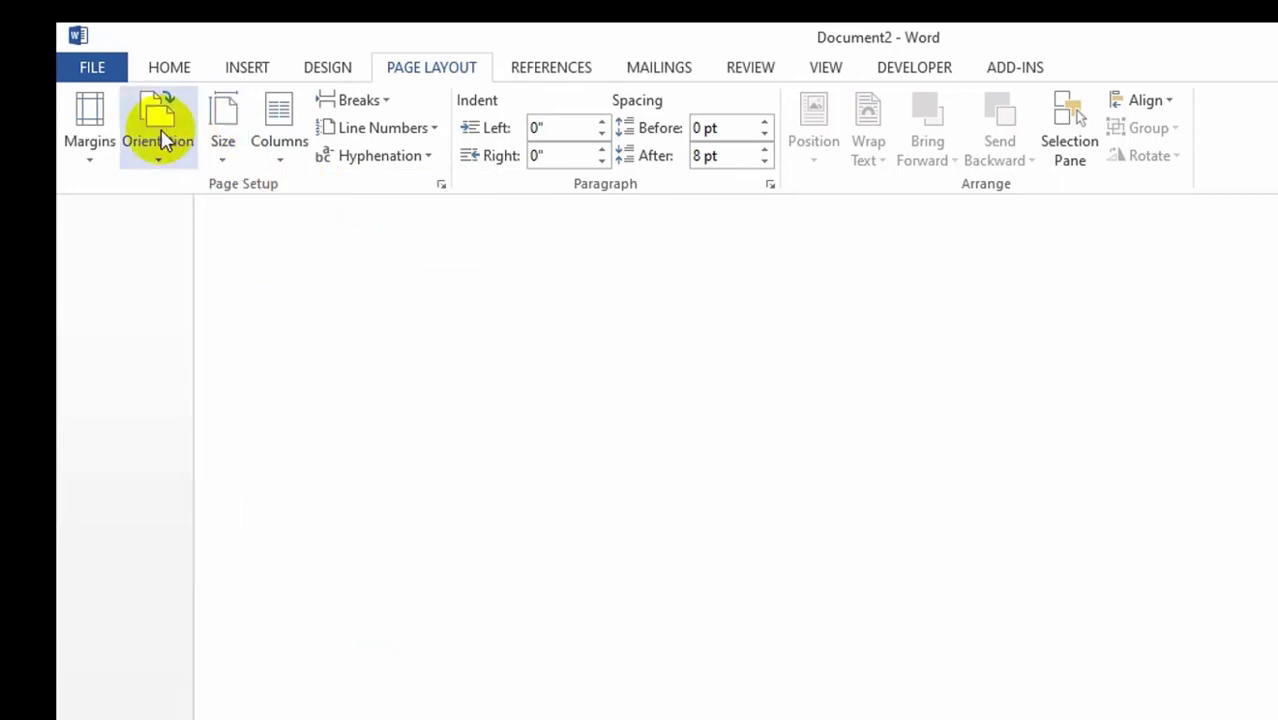
{"action": "left_click", "coordinate": [91, 112]}
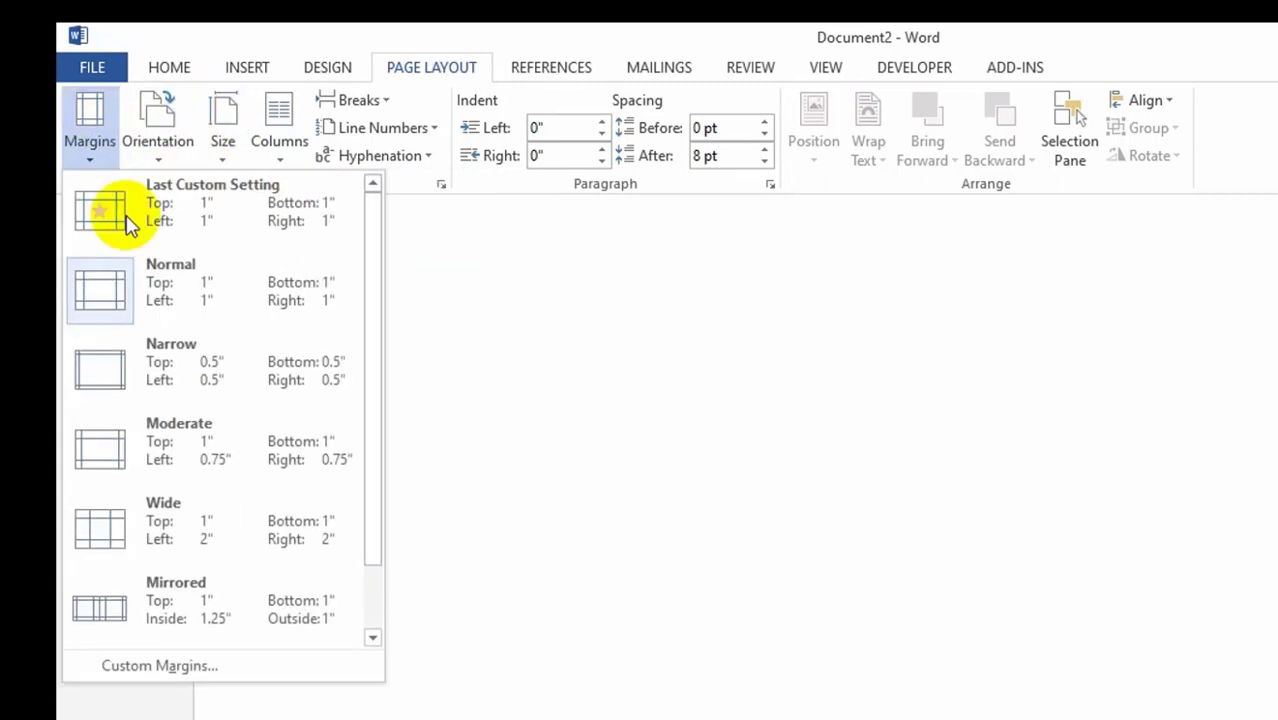
{"action": "left_click", "coordinate": [148, 375]}
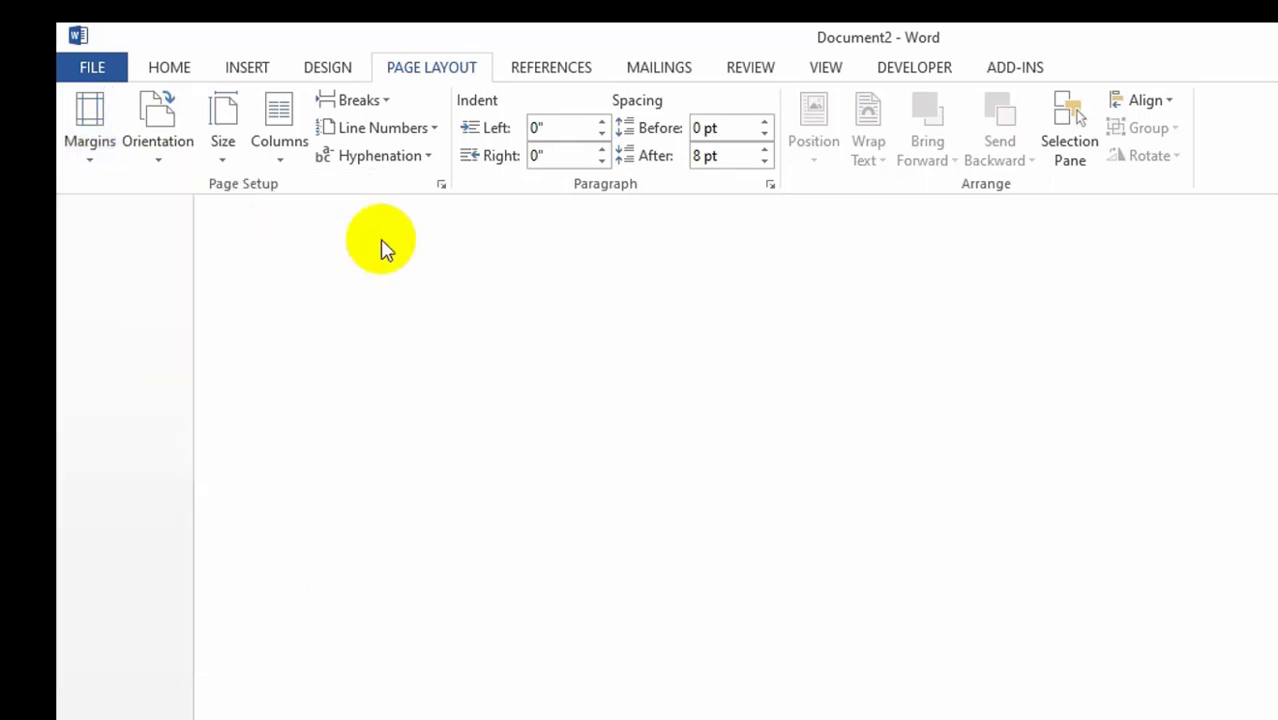
Draw an upright can shape in the left half of the page as the mug's body
{"action": "left_click", "coordinate": [247, 67]}
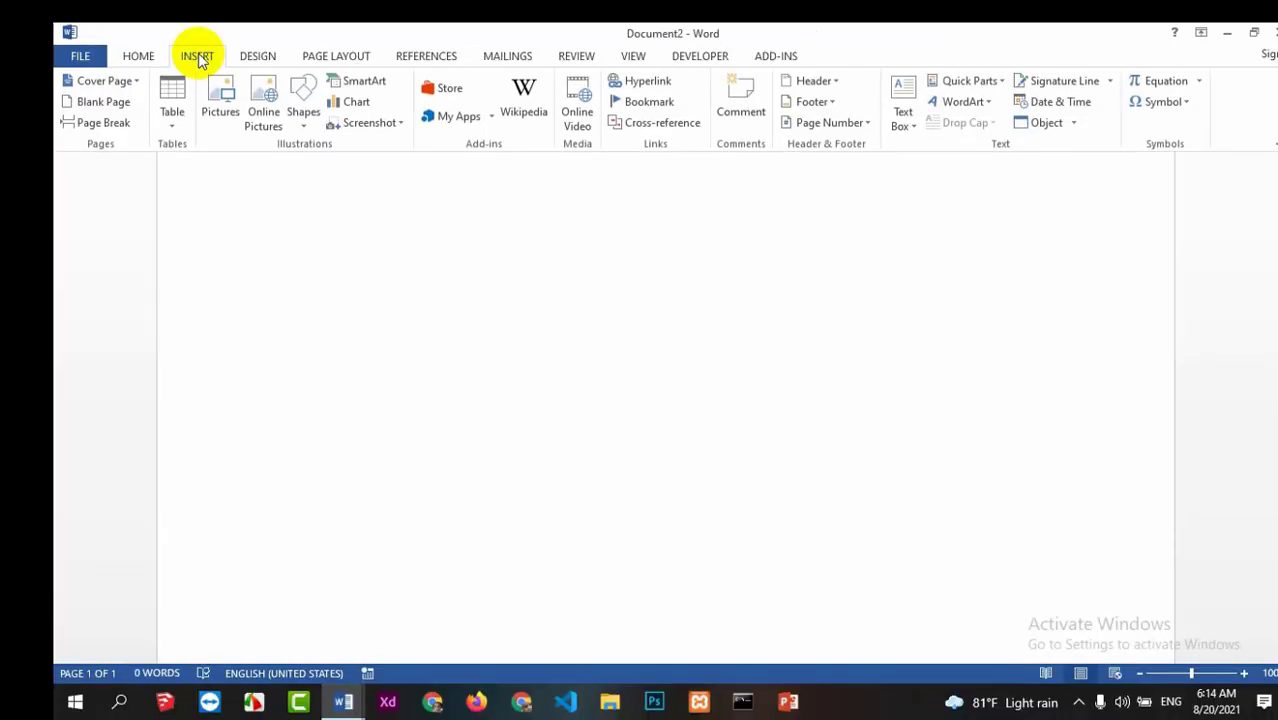
{"action": "left_click", "coordinate": [304, 100]}
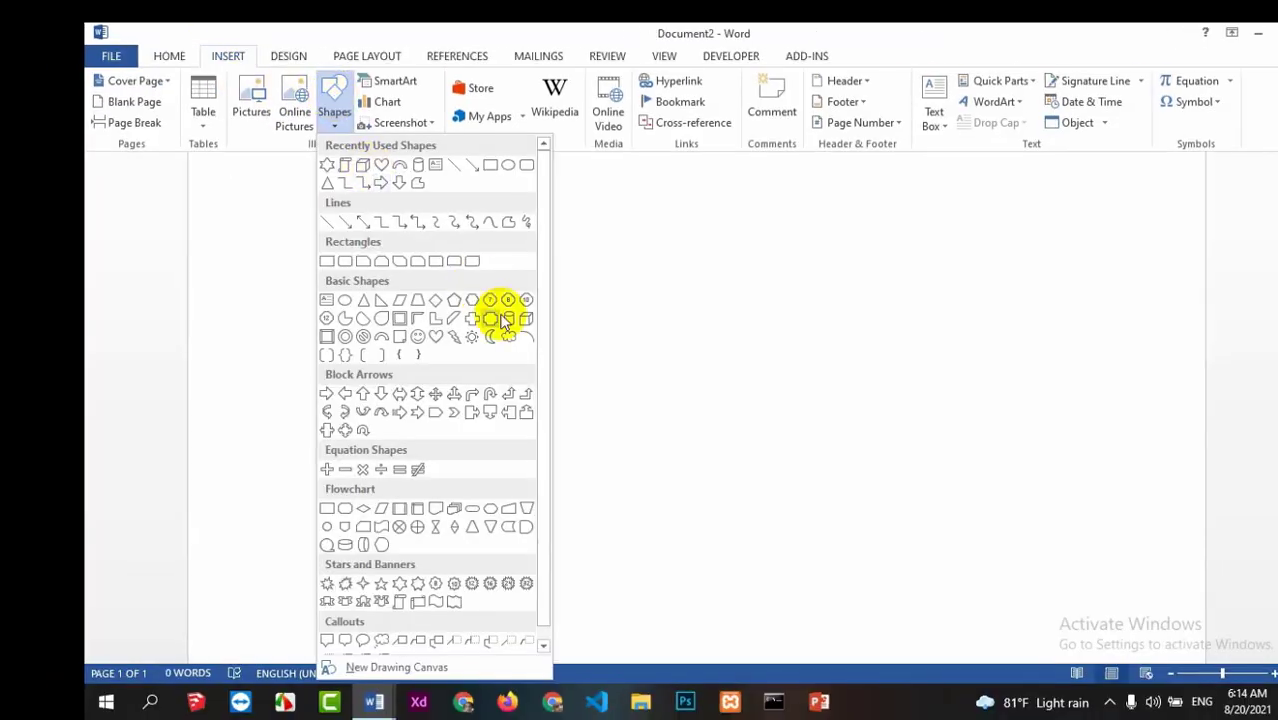
{"action": "left_click", "coordinate": [508, 319]}
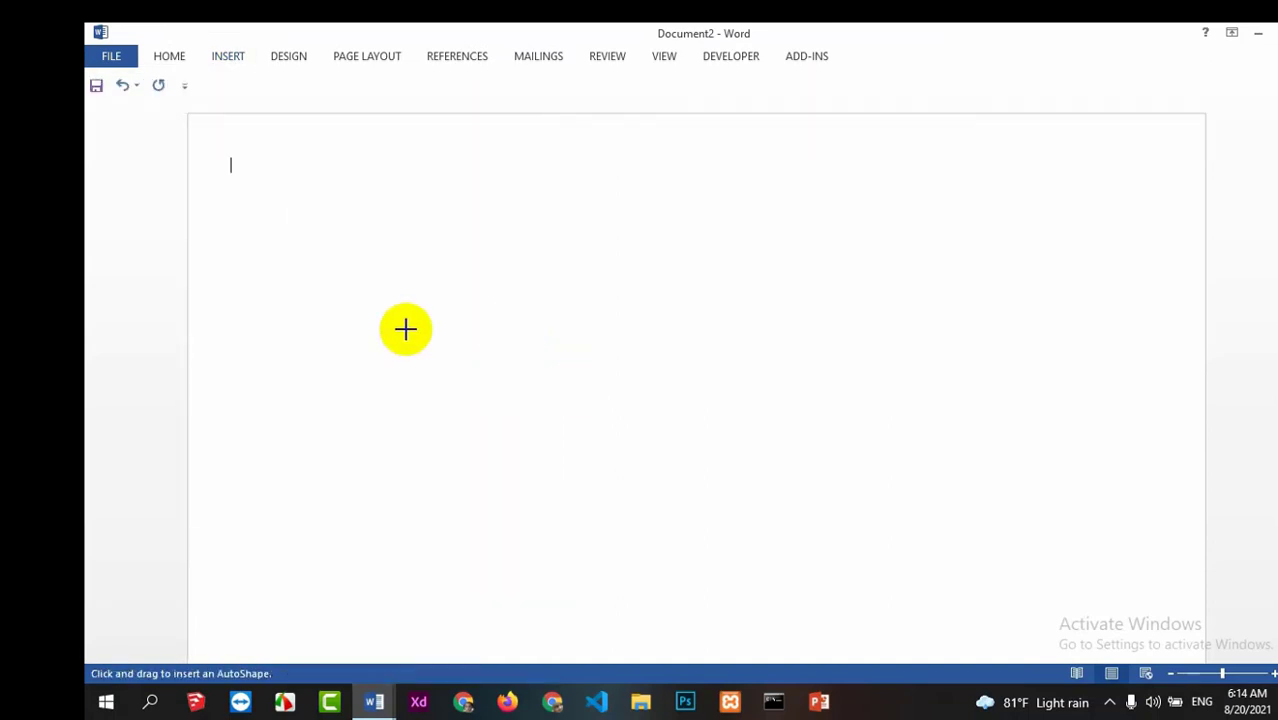
{"action": "mouse_move", "coordinate": [340, 273]}
{"action": "left_mouse_down"}
{"action": "mouse_move", "coordinate": [445, 411]}
{"action": "mouse_move", "coordinate": [492, 515]}
{"action": "left_mouse_up"}
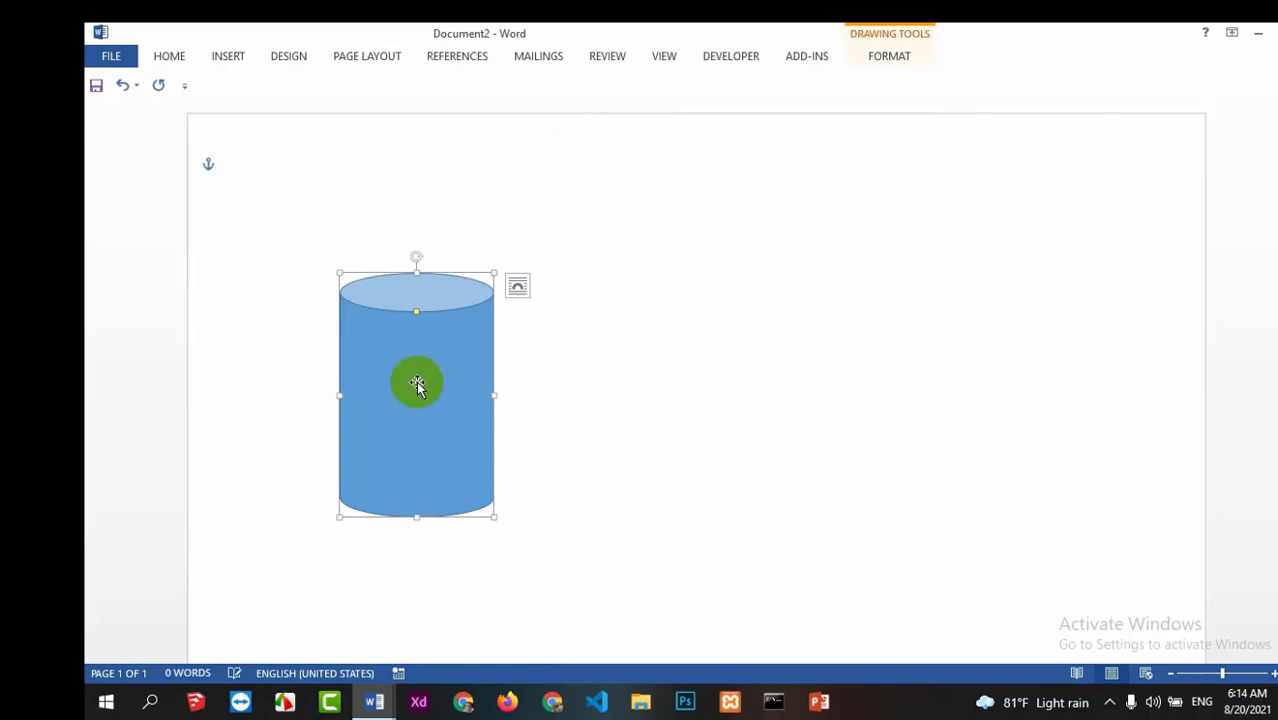
Draw a block arc shape on the empty page area to the right of the can
{"action": "left_click", "coordinate": [228, 56]}
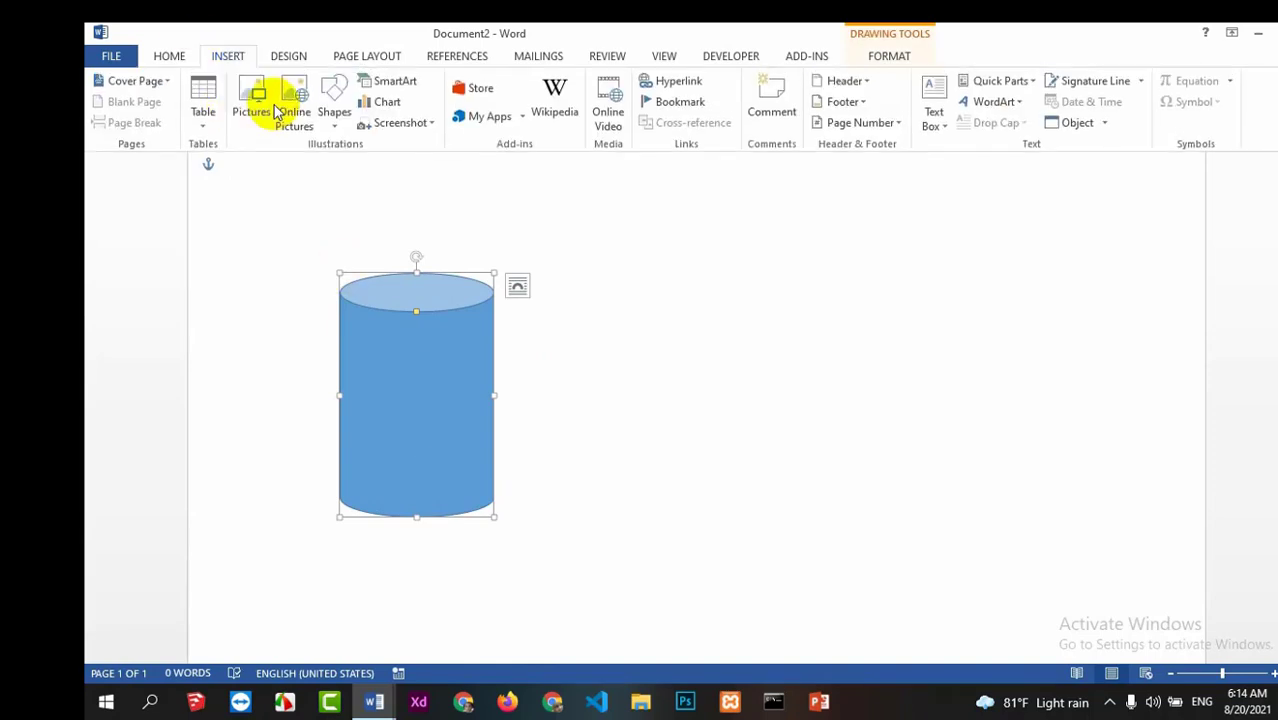
{"action": "left_click", "coordinate": [334, 100]}
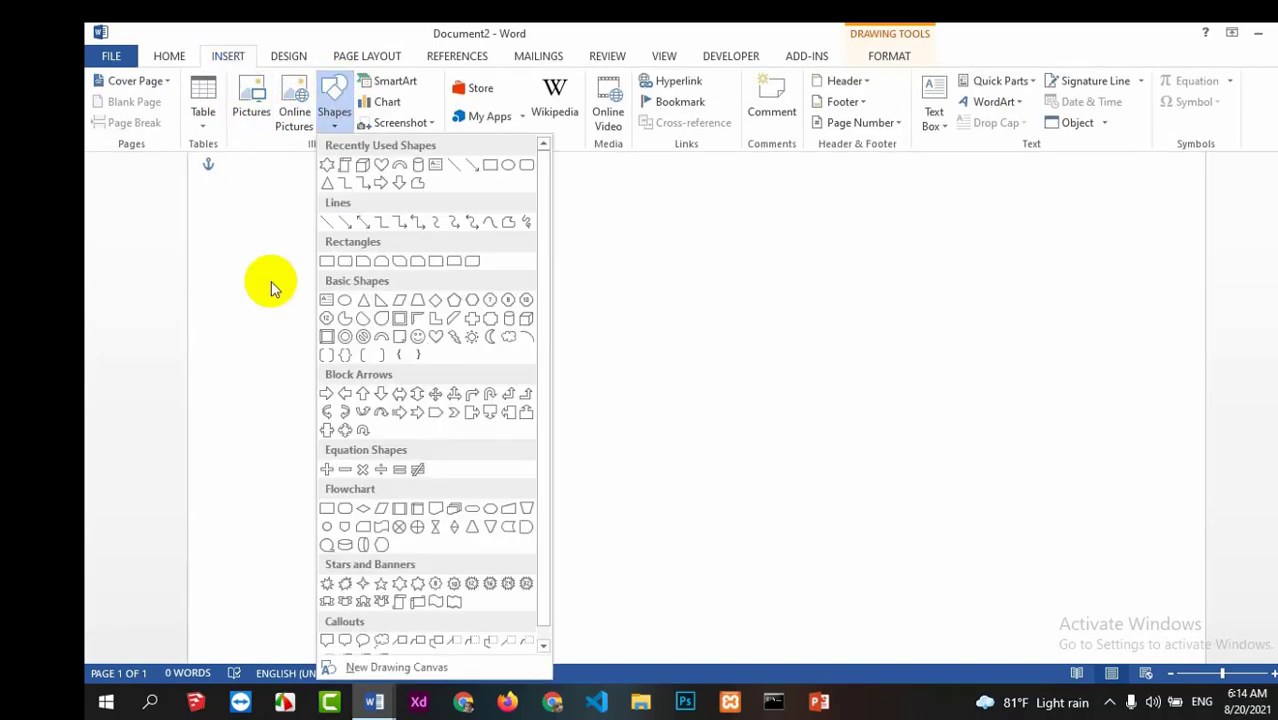
{"action": "left_click", "coordinate": [381, 335]}
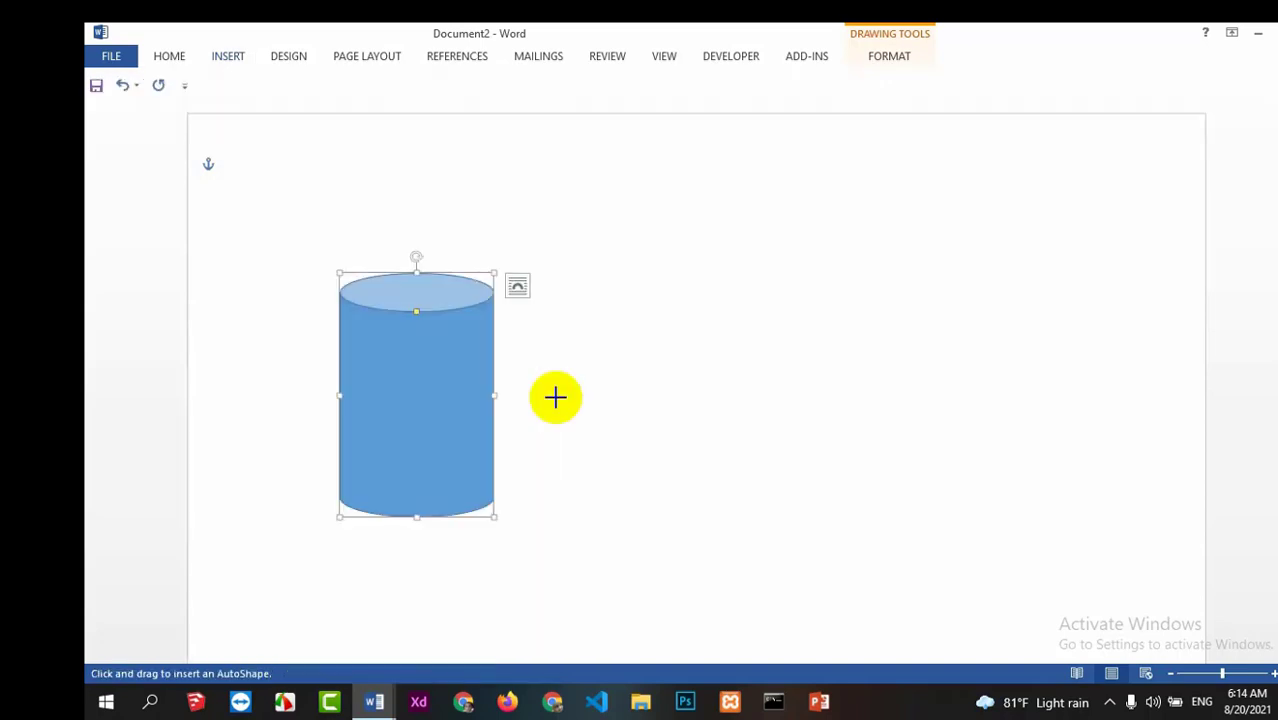
{"action": "mouse_move", "coordinate": [568, 344]}
{"action": "left_mouse_down"}
{"action": "mouse_move", "coordinate": [696, 502]}
{"action": "mouse_move", "coordinate": [740, 490]}
{"action": "mouse_move", "coordinate": [750, 457]}
{"action": "mouse_move", "coordinate": [754, 474]}
{"action": "left_mouse_up"}
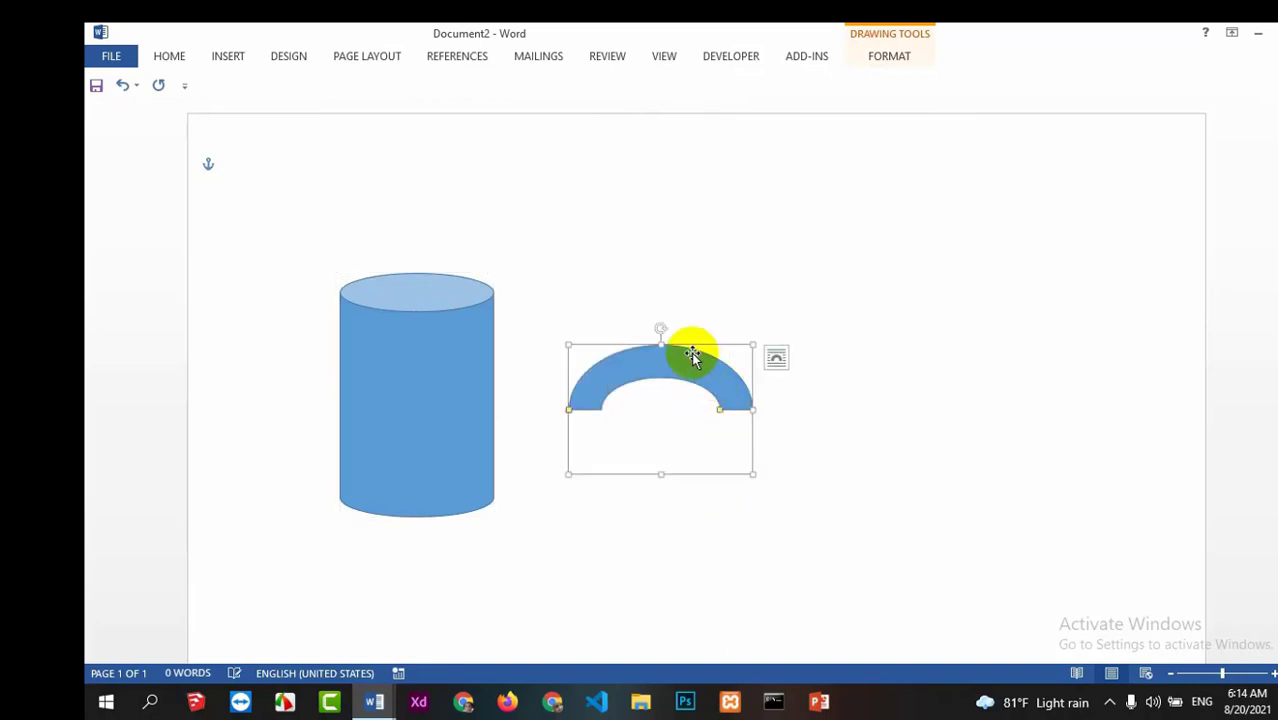
Rotate the block arc a quarter turn clockwise and fit it, slightly shortened, against the can's right side as a handle
{"action": "left_click_drag", "start_coordinate": [660, 328], "coordinate": [551, 394]}
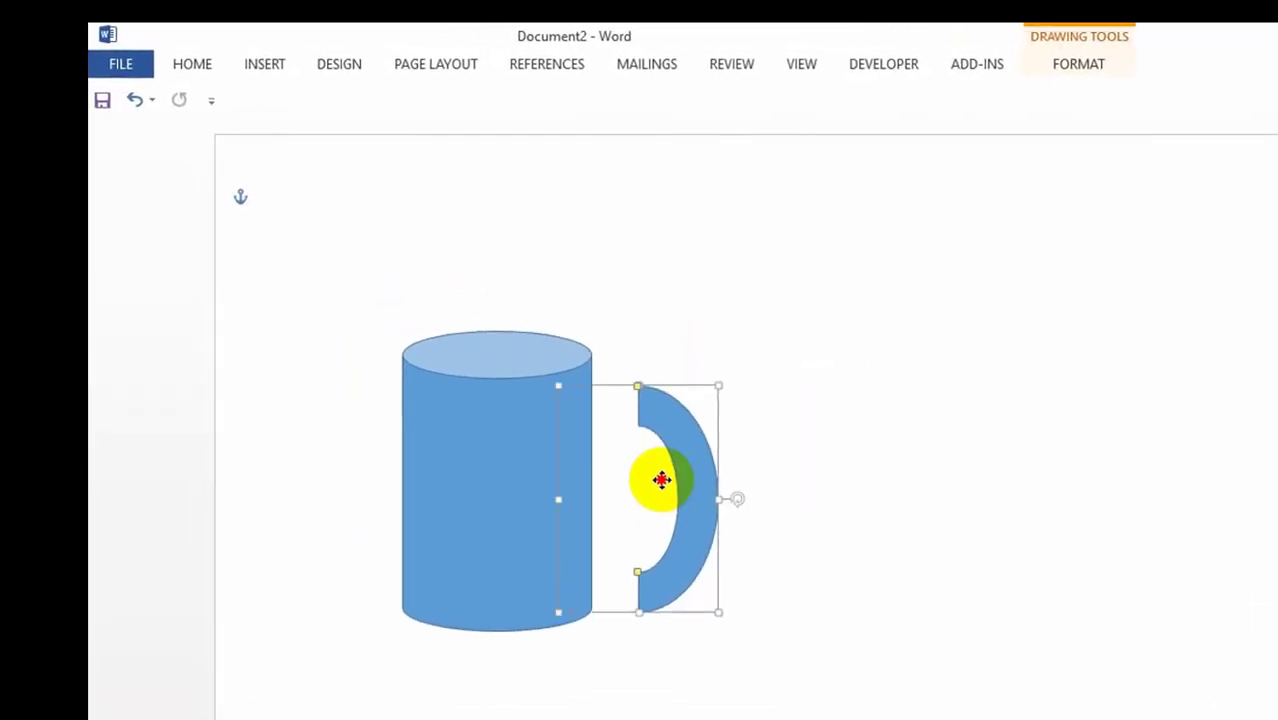
{"action": "left_click_drag", "start_coordinate": [661, 480], "coordinate": [635, 482]}
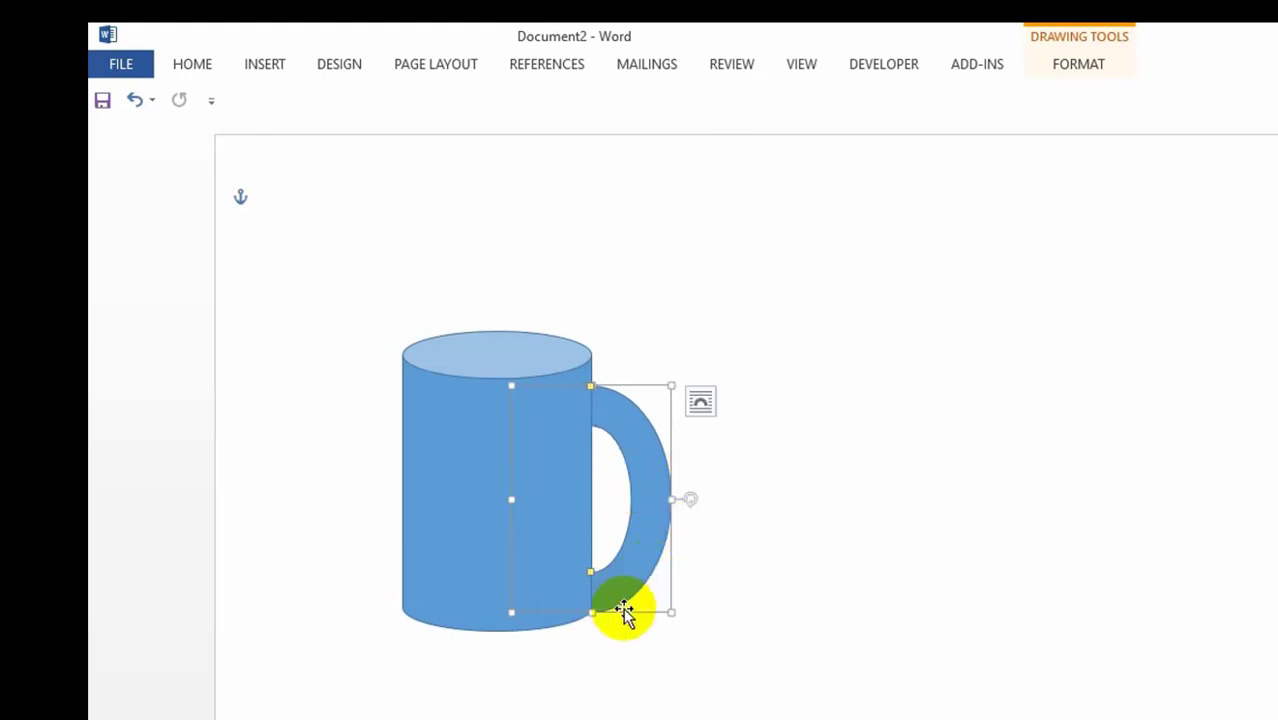
{"action": "left_click_drag", "start_coordinate": [669, 610], "coordinate": [666, 597]}
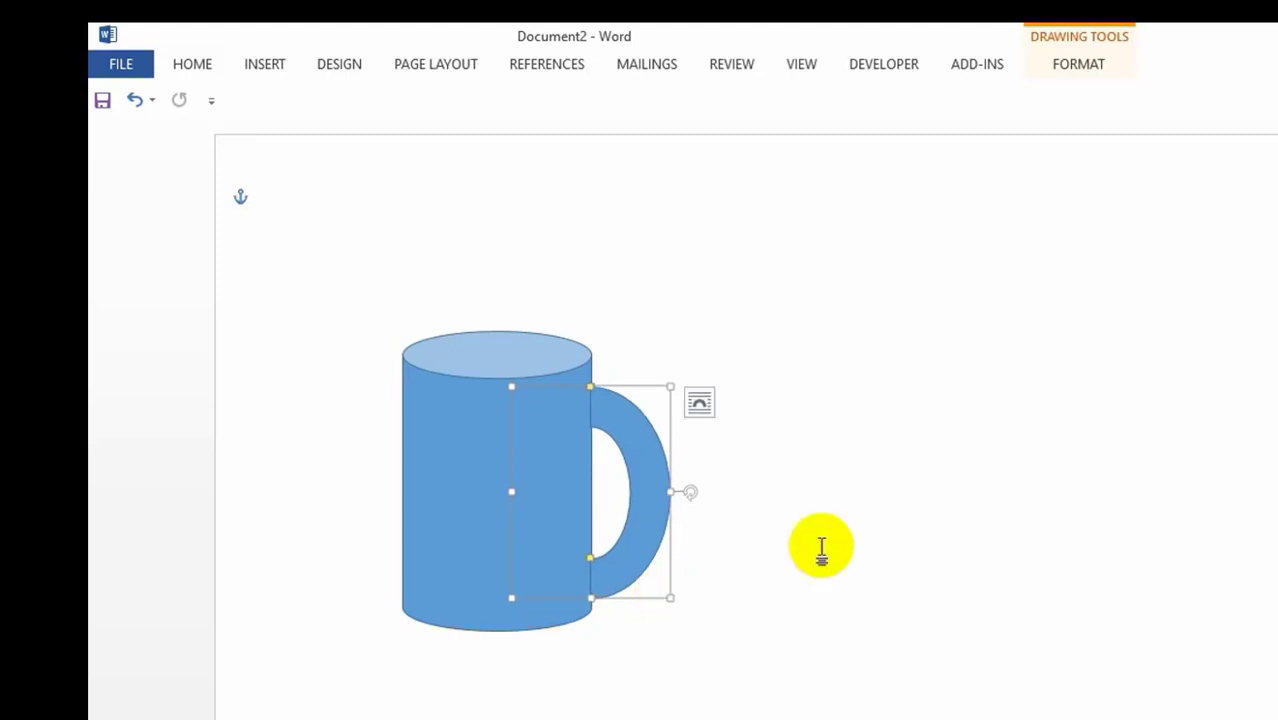
{"action": "left_click", "coordinate": [889, 526]}
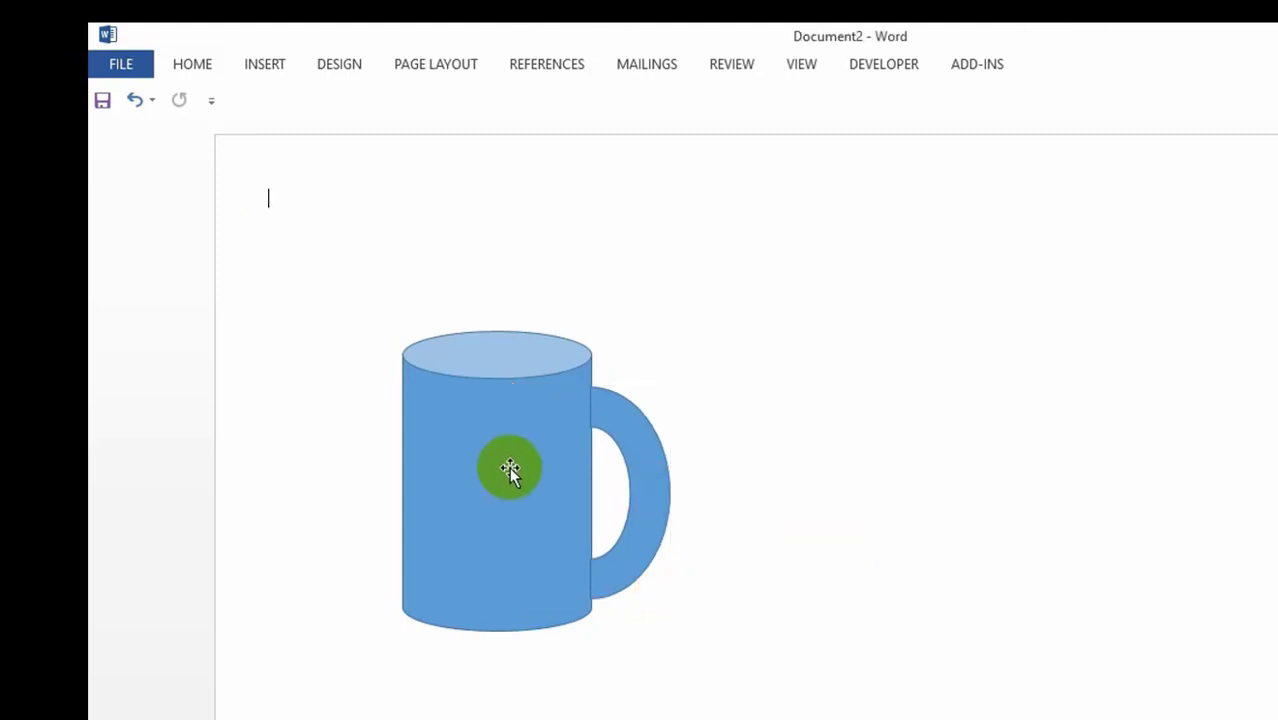
Fill the mug's body with the theme colour Gray-25%, Background 2, Darker 50%
{"action": "right_click", "coordinate": [510, 470]}
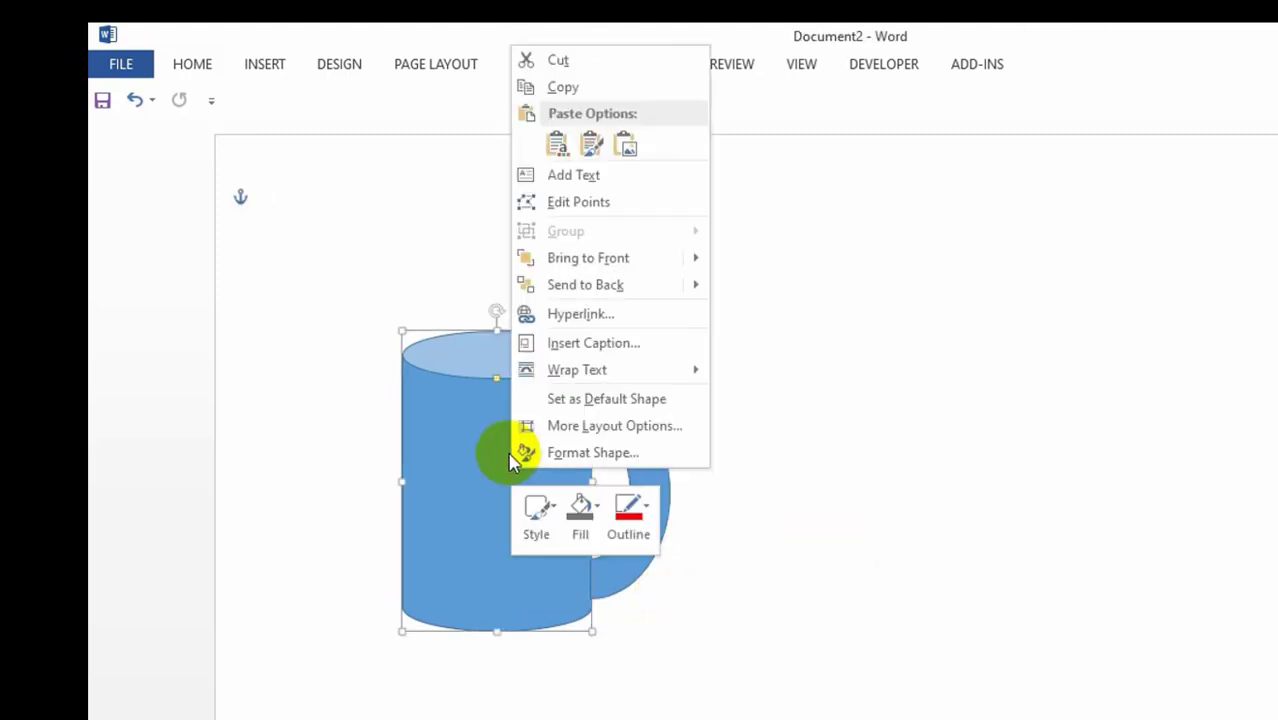
{"action": "left_click", "coordinate": [583, 520]}
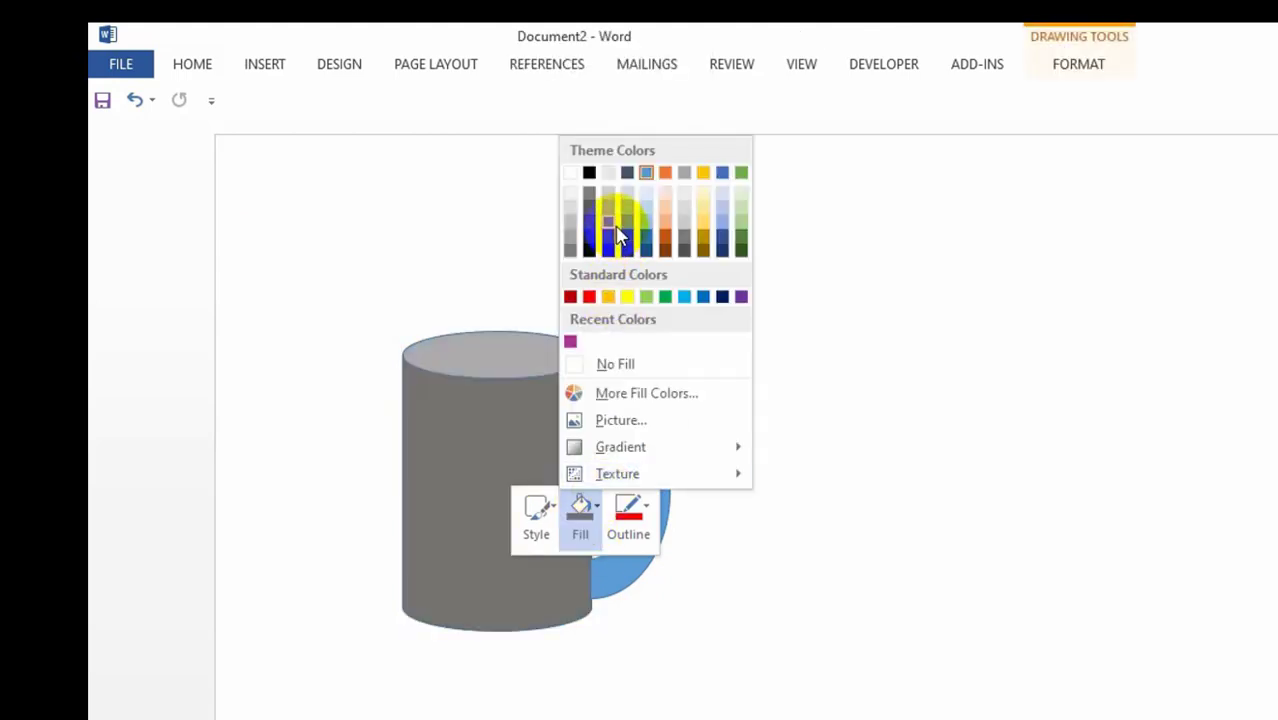
{"action": "left_click", "coordinate": [617, 222]}
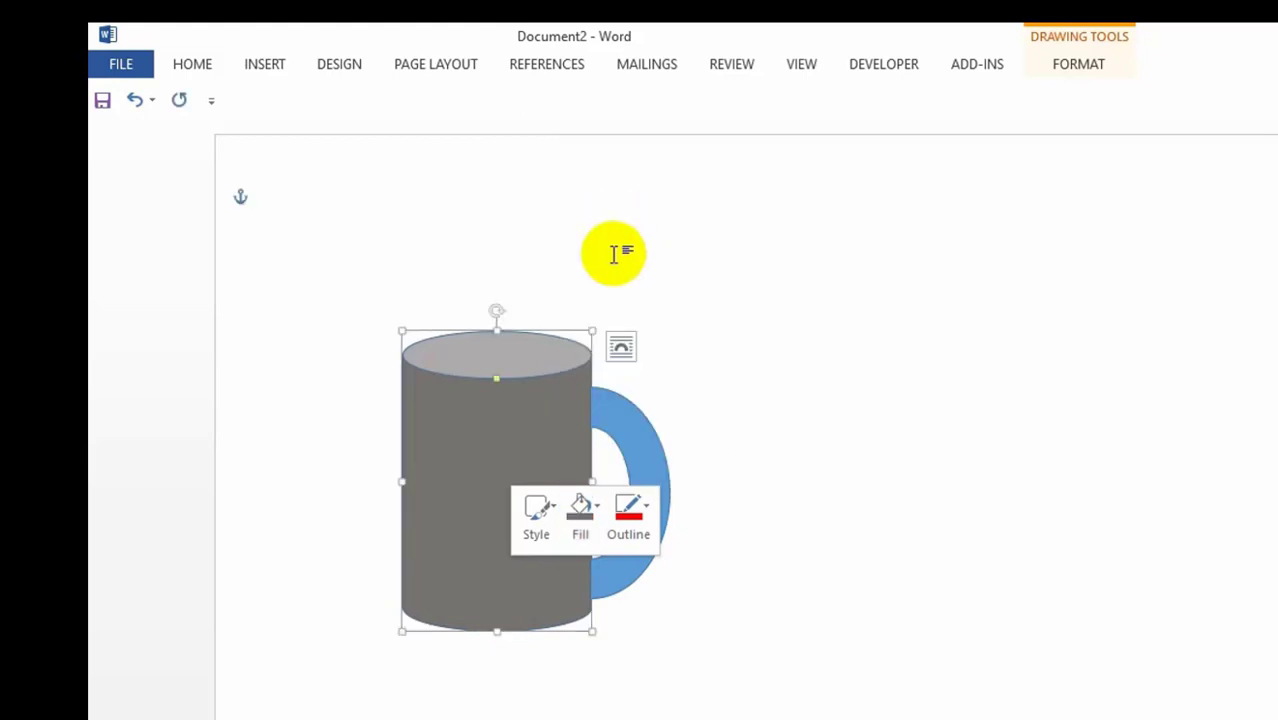
Apply the dark-variation gradient that radiates from the centre to the mug body's fill
{"action": "right_click", "coordinate": [523, 468]}
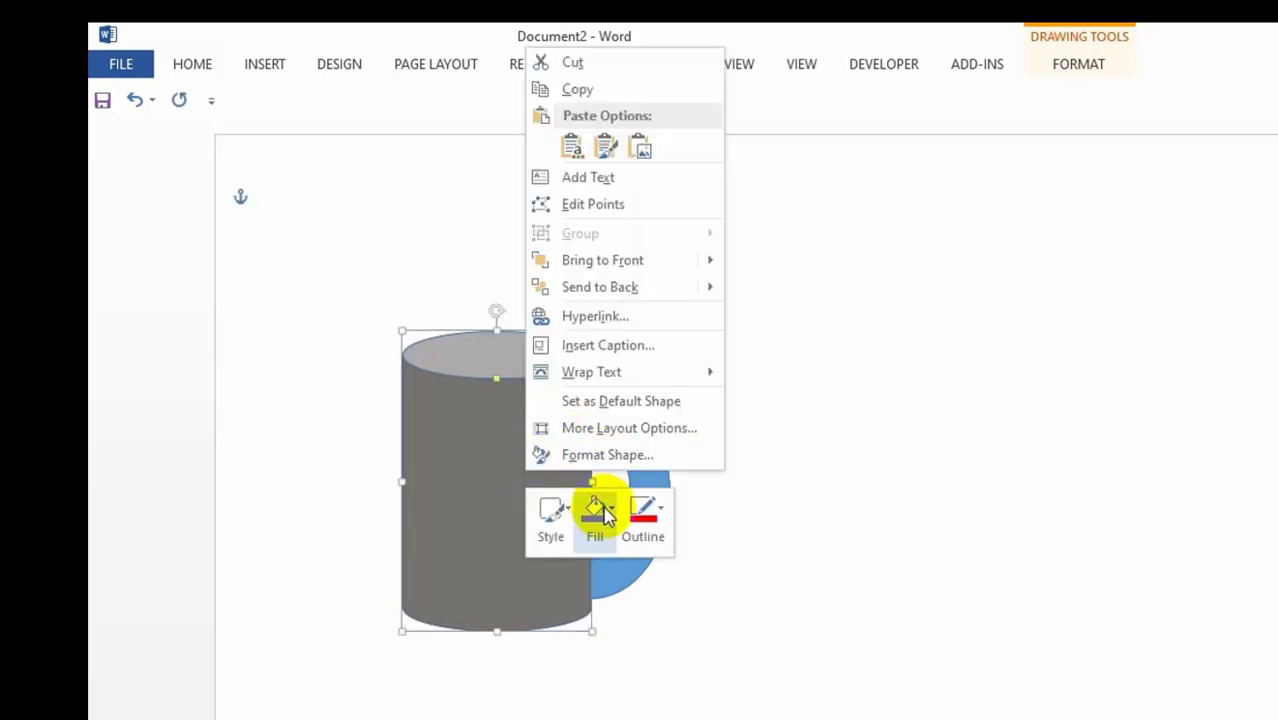
{"action": "left_click", "coordinate": [612, 512]}
{"action": "mouse_move", "coordinate": [622, 451]}
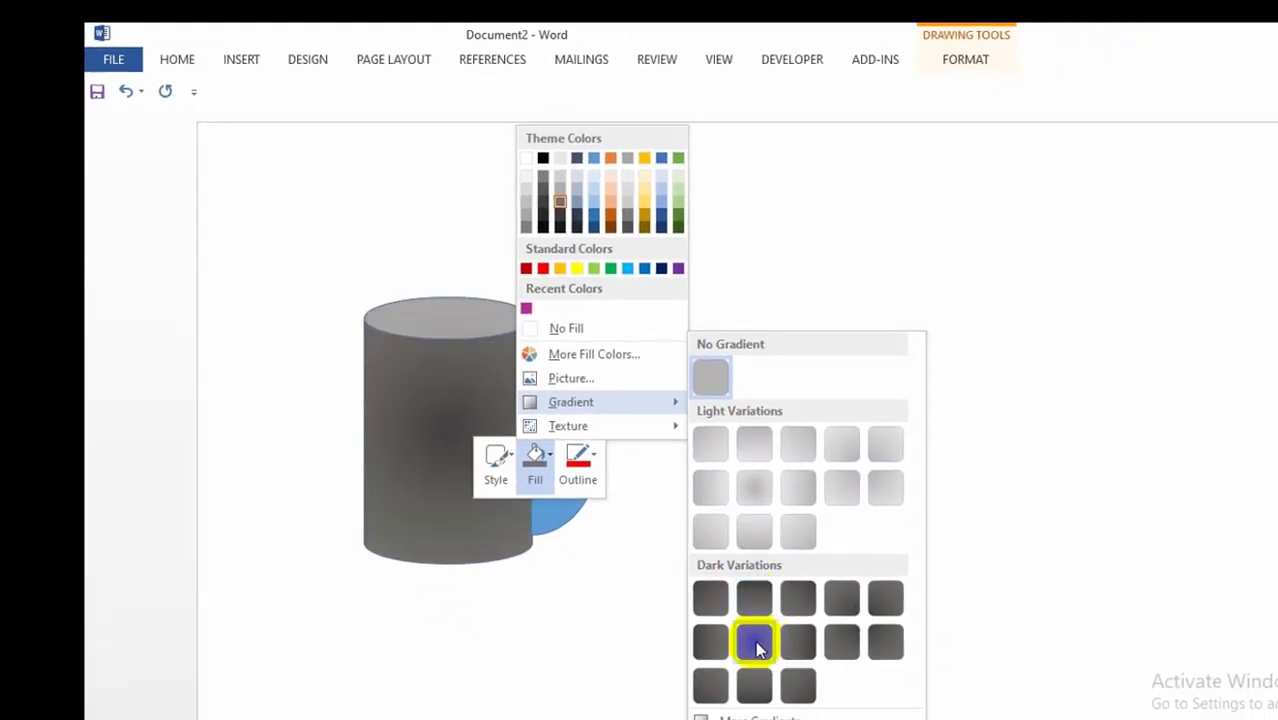
{"action": "left_click", "coordinate": [755, 641]}
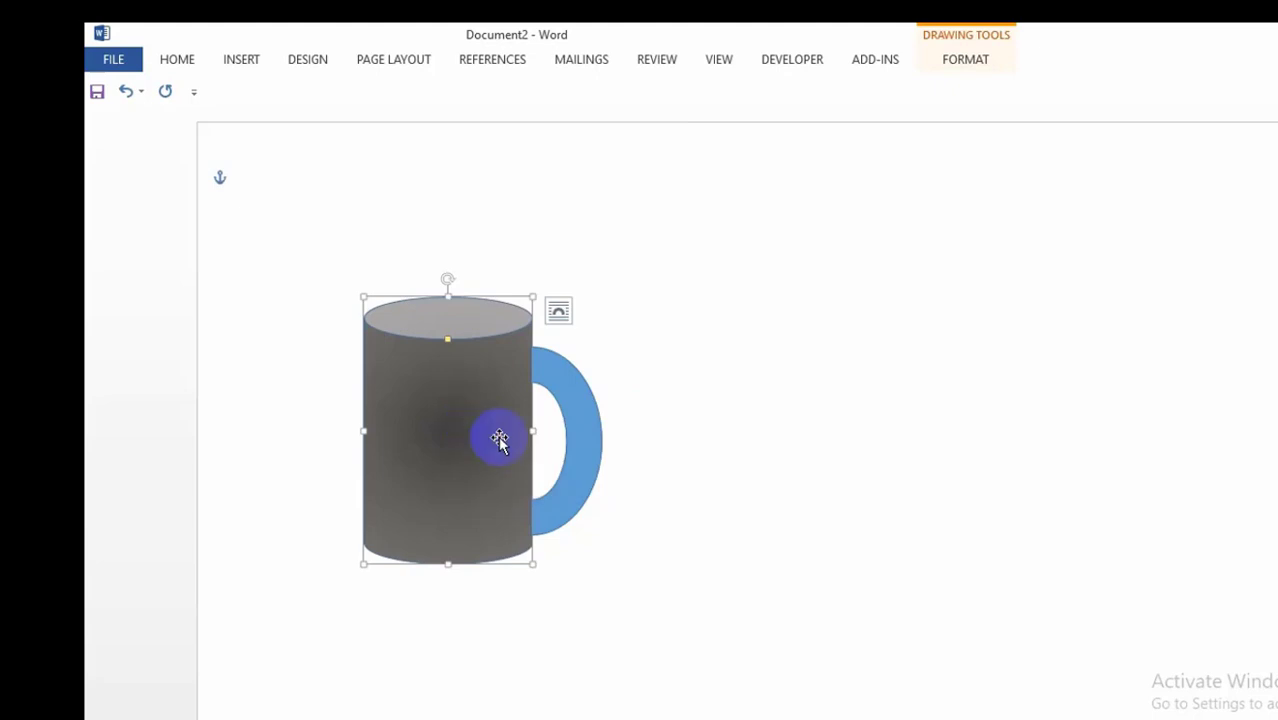
Fill the mug's handle with the theme colour Gray-25%, Background 2, Darker 50%
{"action": "left_click", "coordinate": [556, 399]}
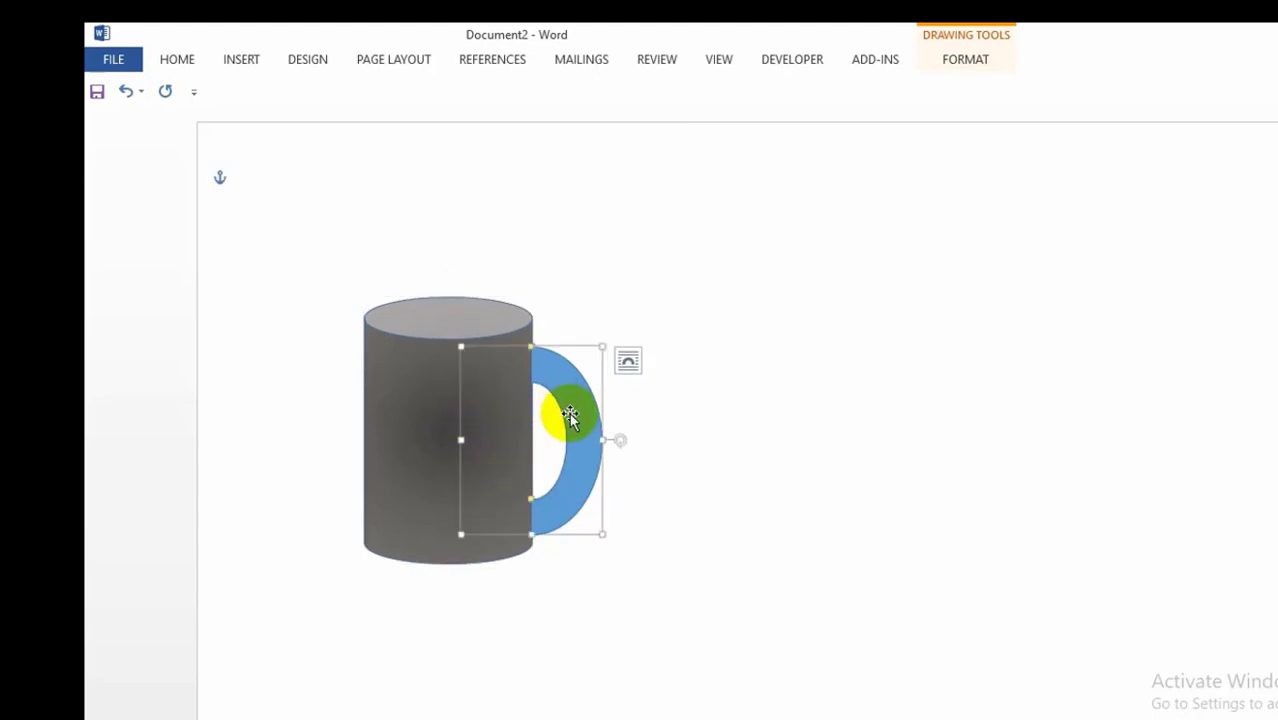
{"action": "right_click", "coordinate": [573, 419]}
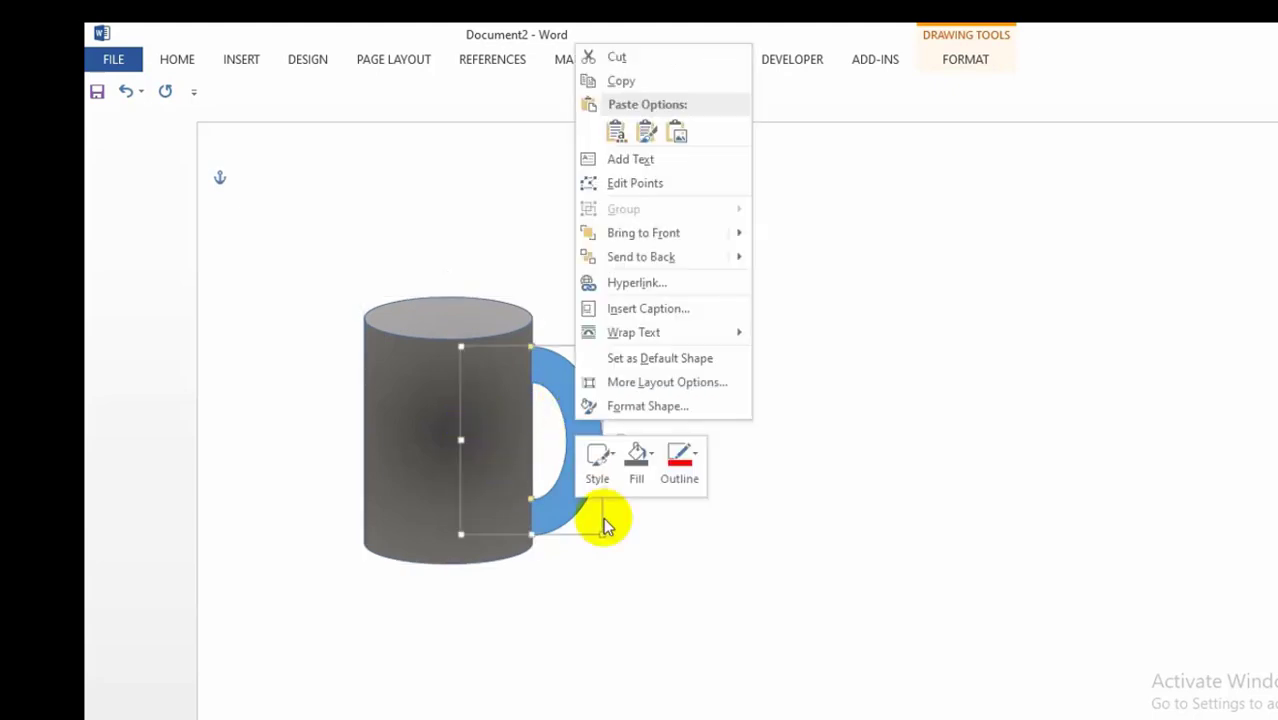
{"action": "left_click", "coordinate": [635, 458]}
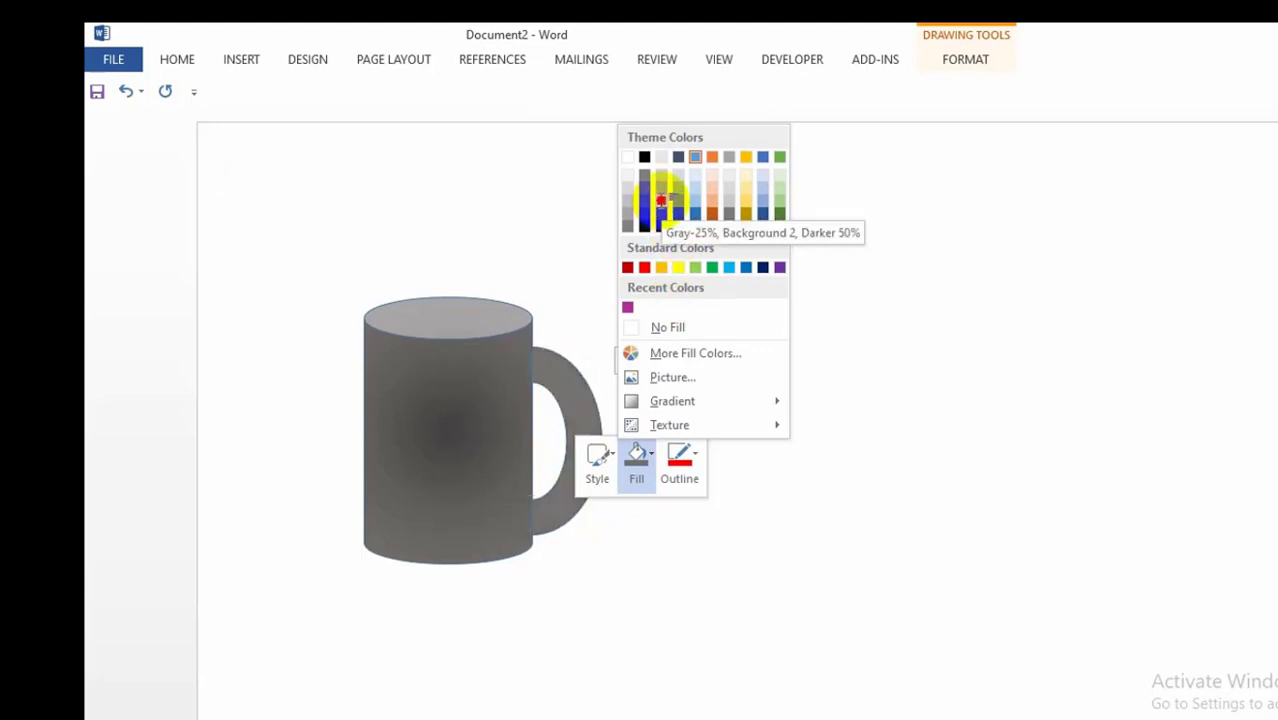
{"action": "left_click", "coordinate": [660, 200]}
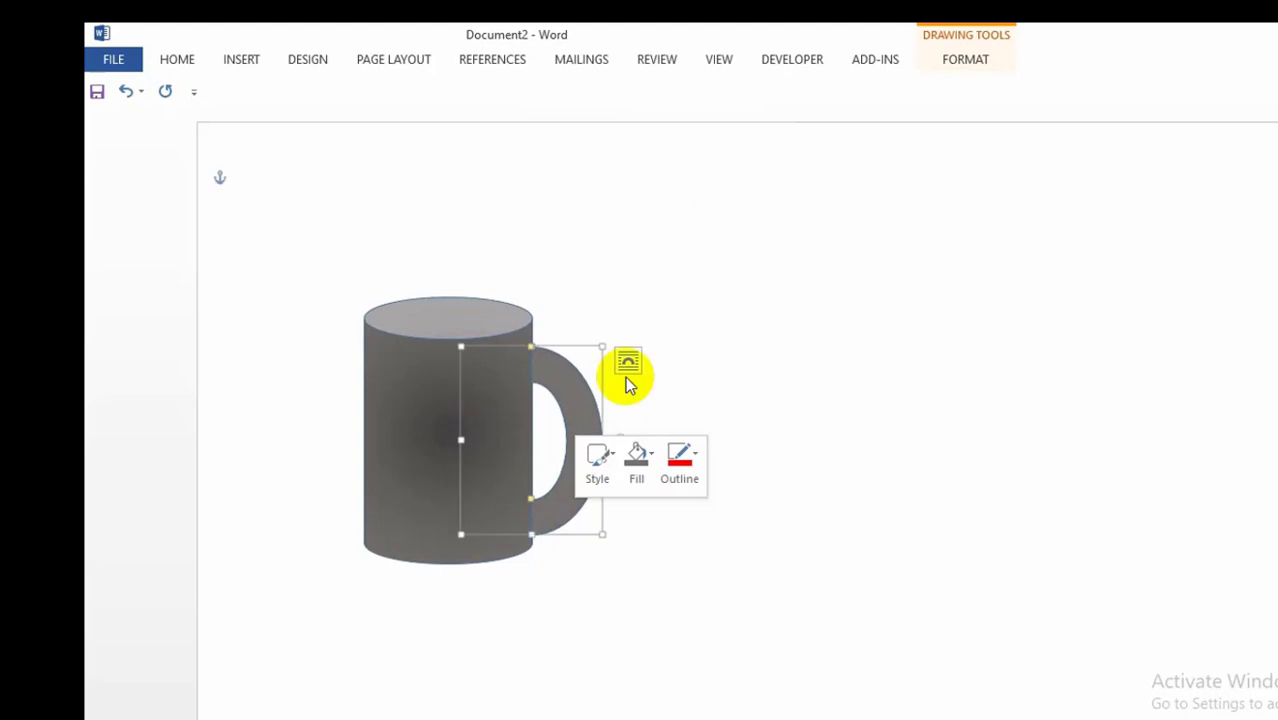
Set the mug handle's outline to the theme colour Gray-25%, Background 2, Darker 50%
{"action": "left_click", "coordinate": [681, 466]}
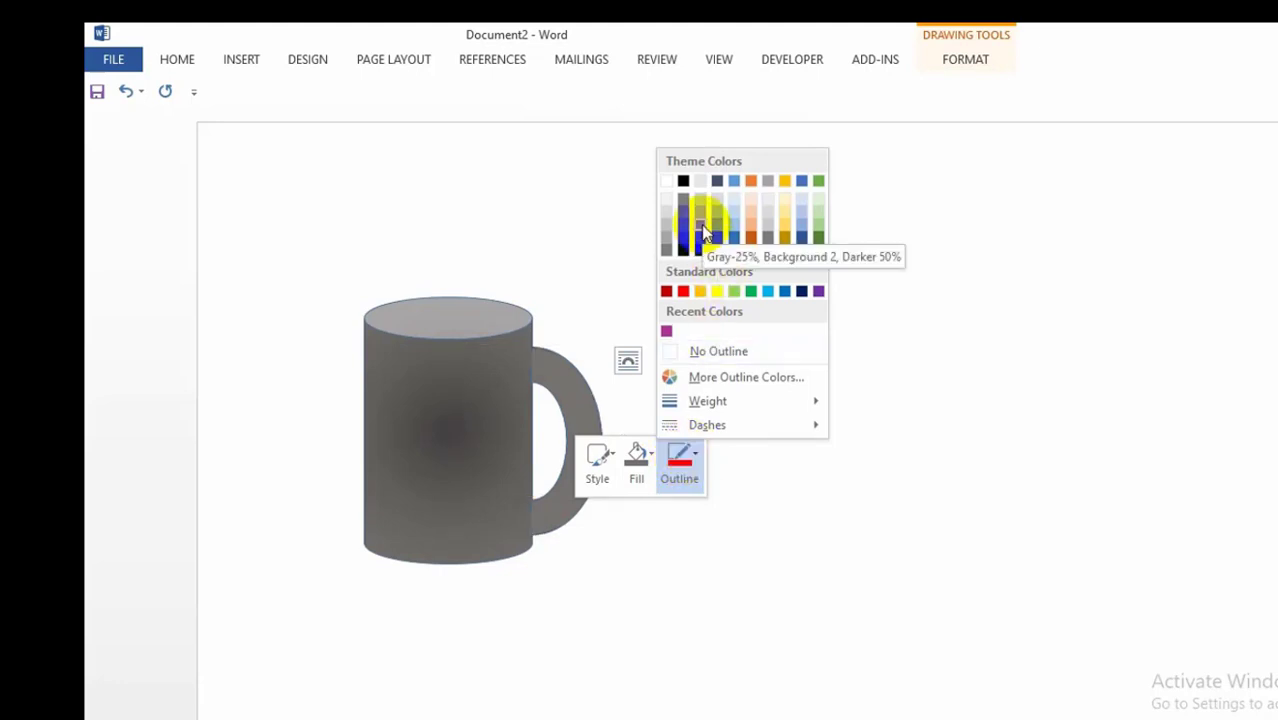
{"action": "left_click", "coordinate": [703, 232]}
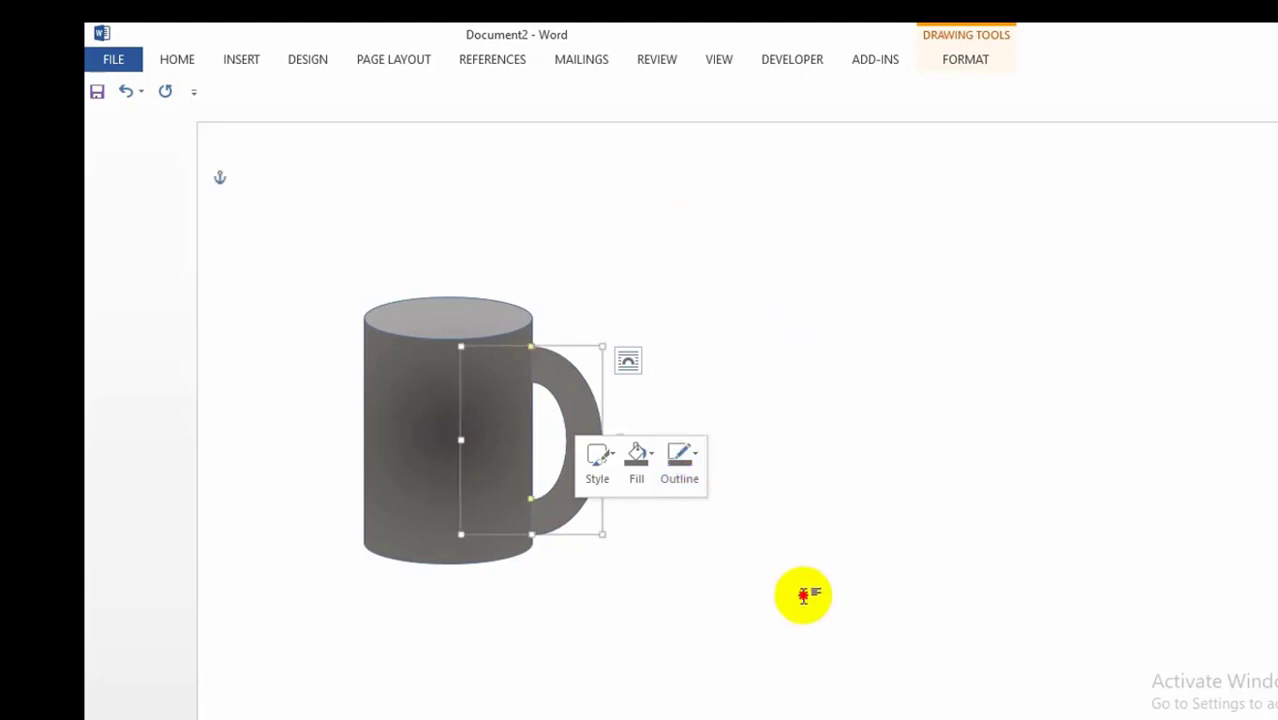
{"action": "left_click", "coordinate": [806, 608]}
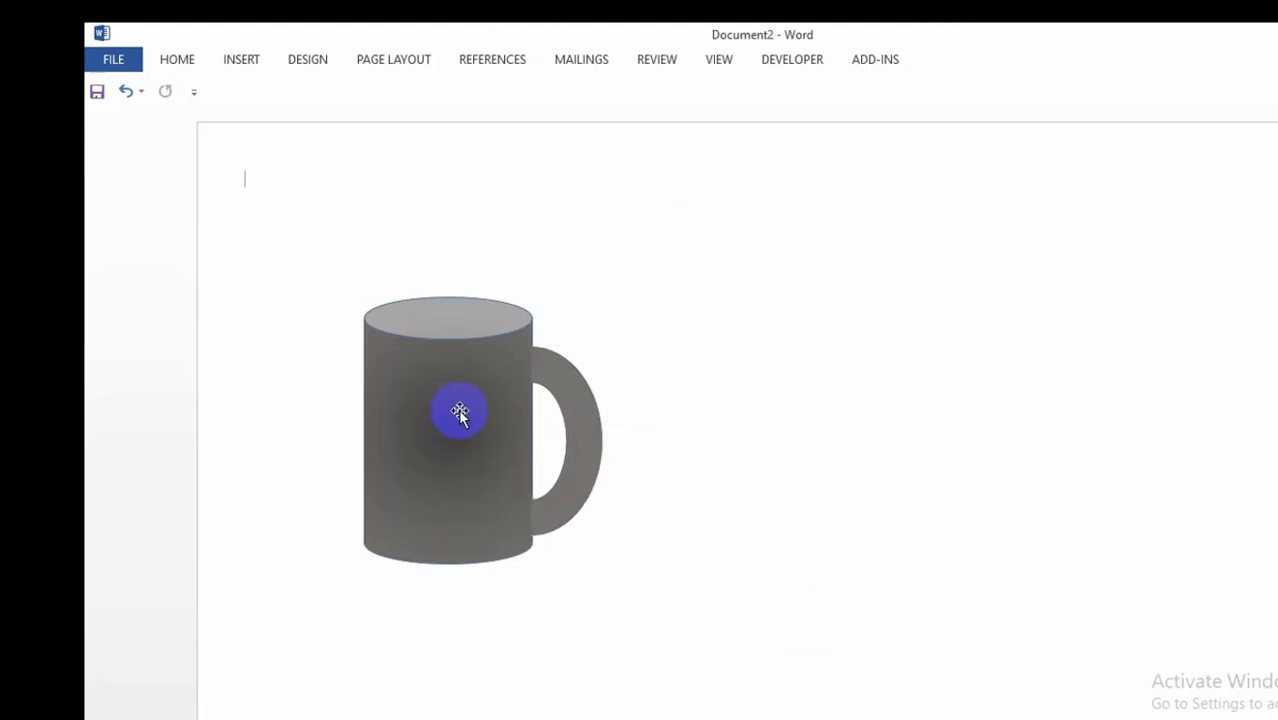
Draw a heart shape on the front of the mug's body, near its middle
{"action": "left_click", "coordinate": [242, 58]}
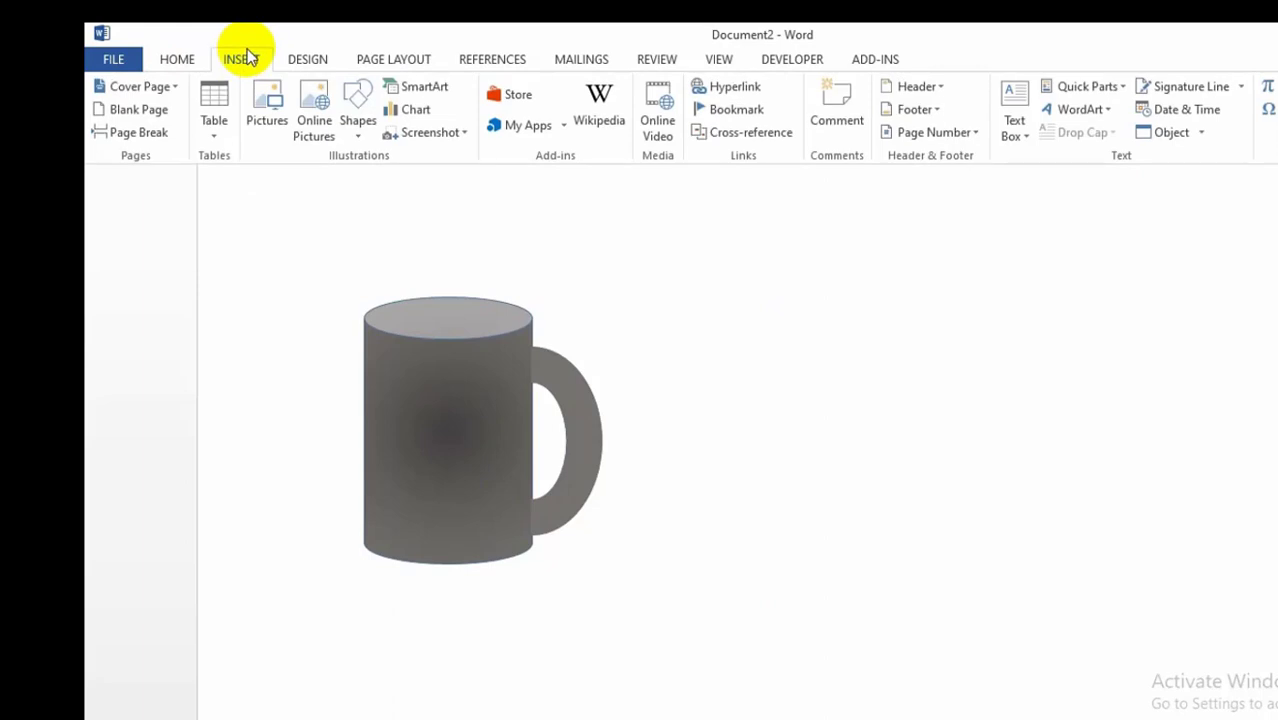
{"action": "left_click", "coordinate": [357, 105]}
{"action": "left_click", "coordinate": [409, 180]}
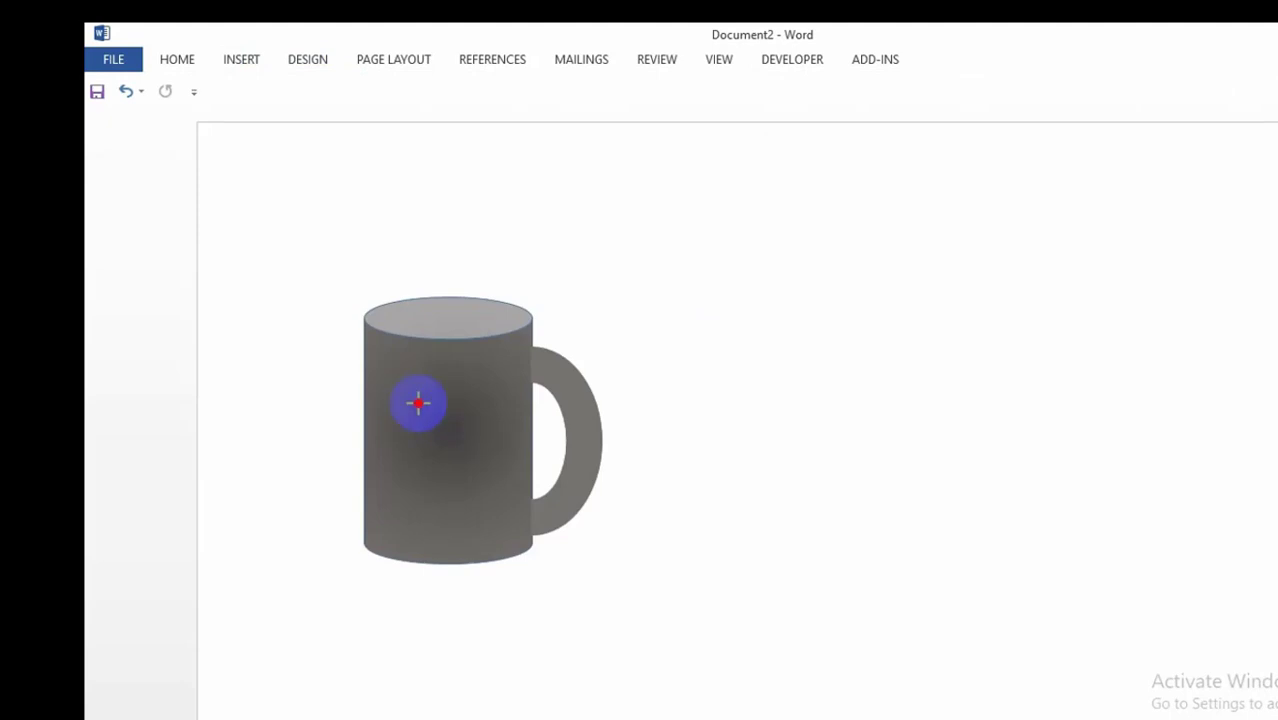
{"action": "left_click_drag", "start_coordinate": [418, 403], "coordinate": [475, 473]}
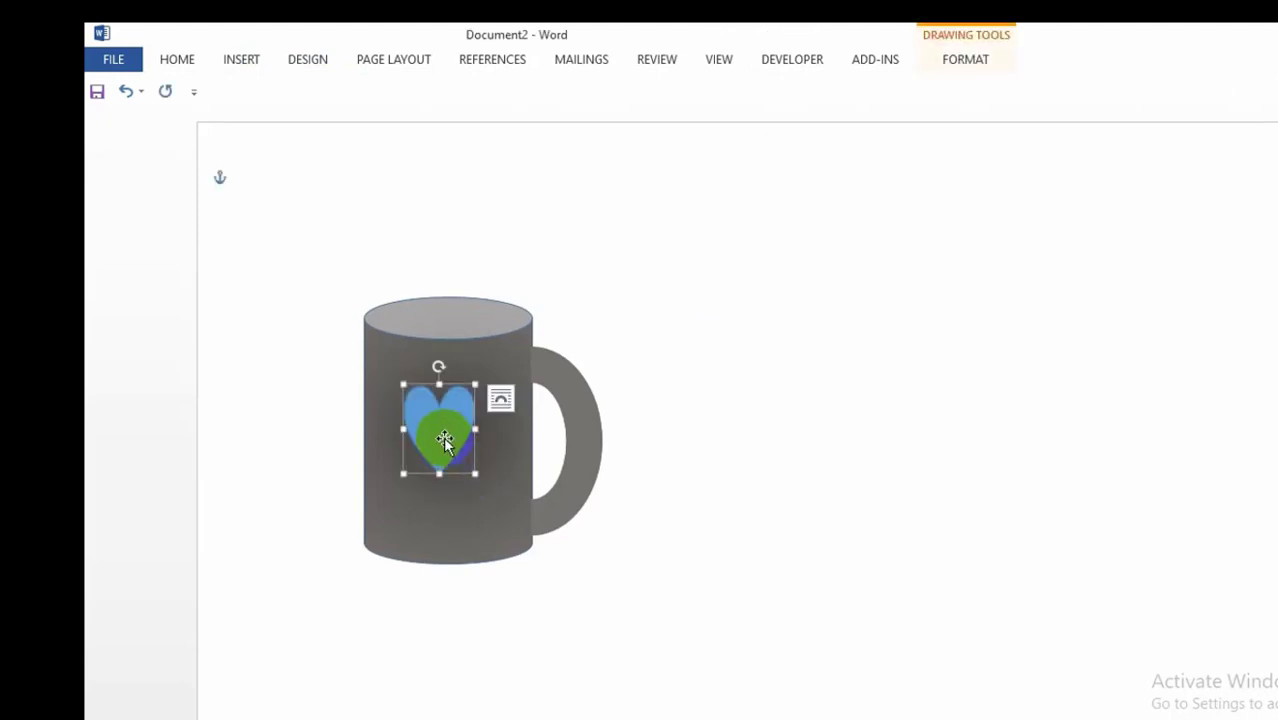
Fill the heart with standard Red and apply the dark-variation linear gradient that runs from dark at the top to red at the bottom
{"action": "right_click", "coordinate": [446, 447]}
{"action": "left_click", "coordinate": [507, 480]}
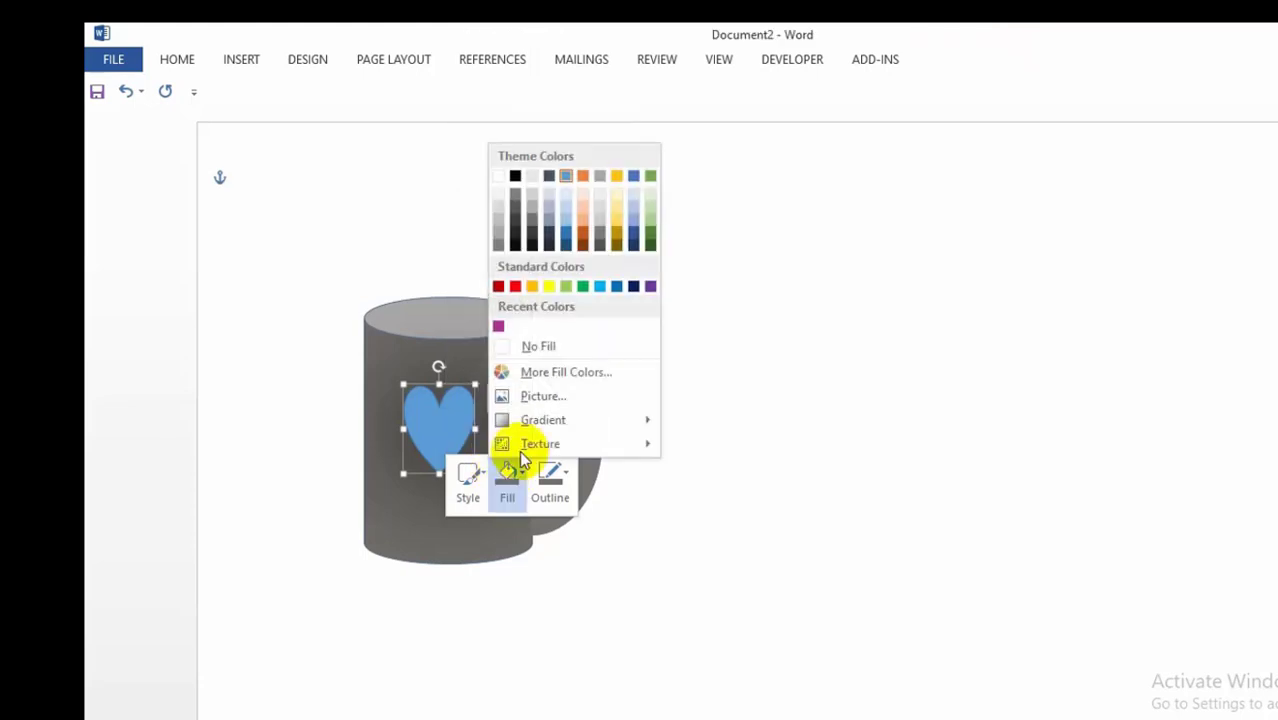
{"action": "left_click", "coordinate": [515, 287]}
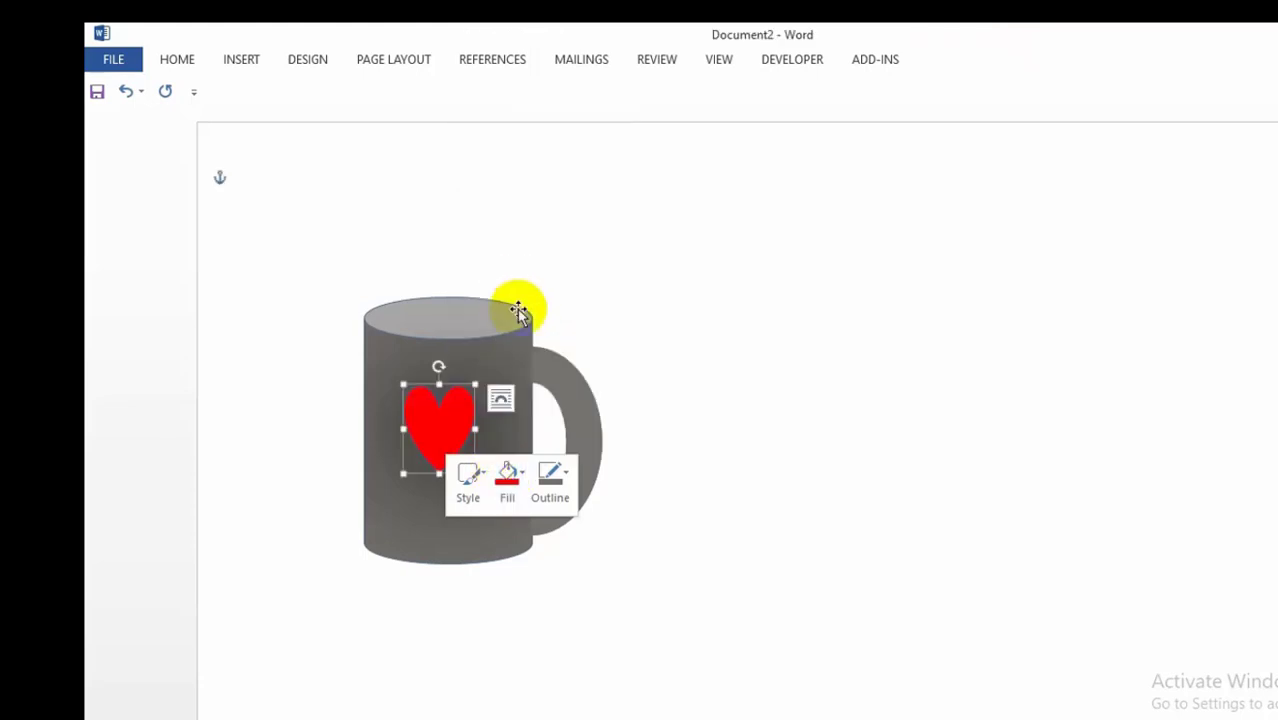
{"action": "left_click", "coordinate": [520, 479]}
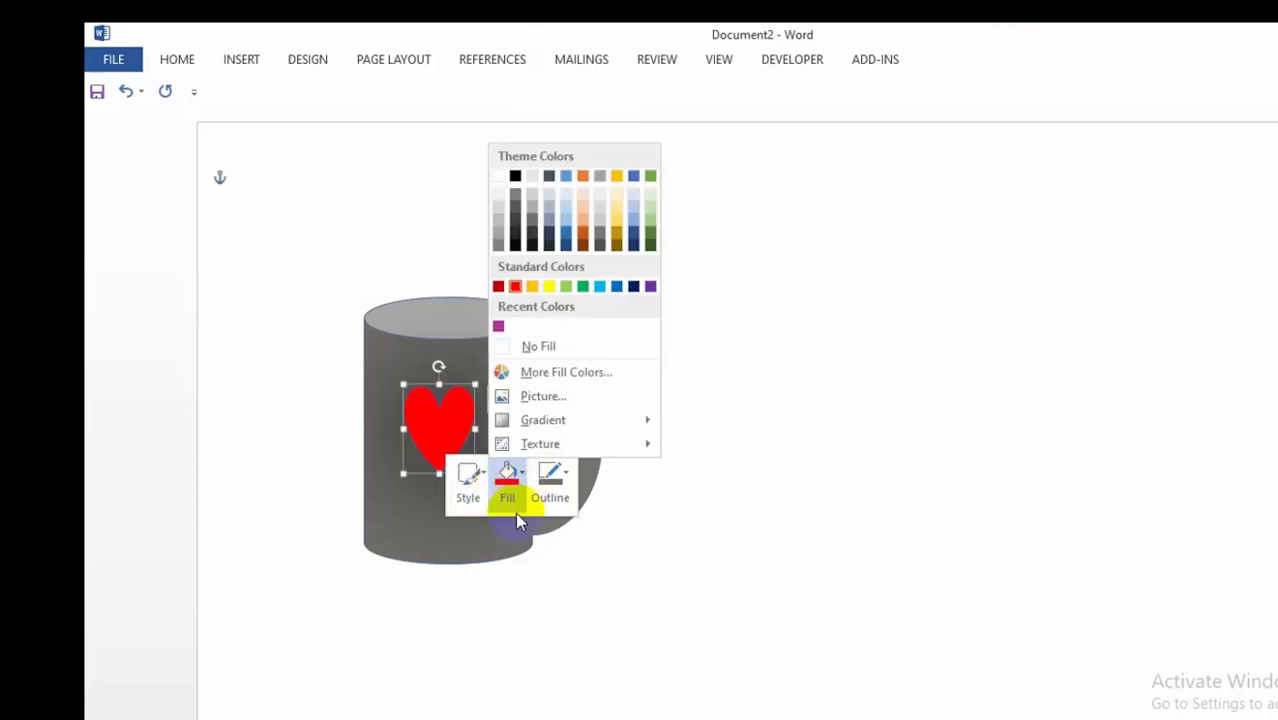
{"action": "mouse_move", "coordinate": [530, 428]}
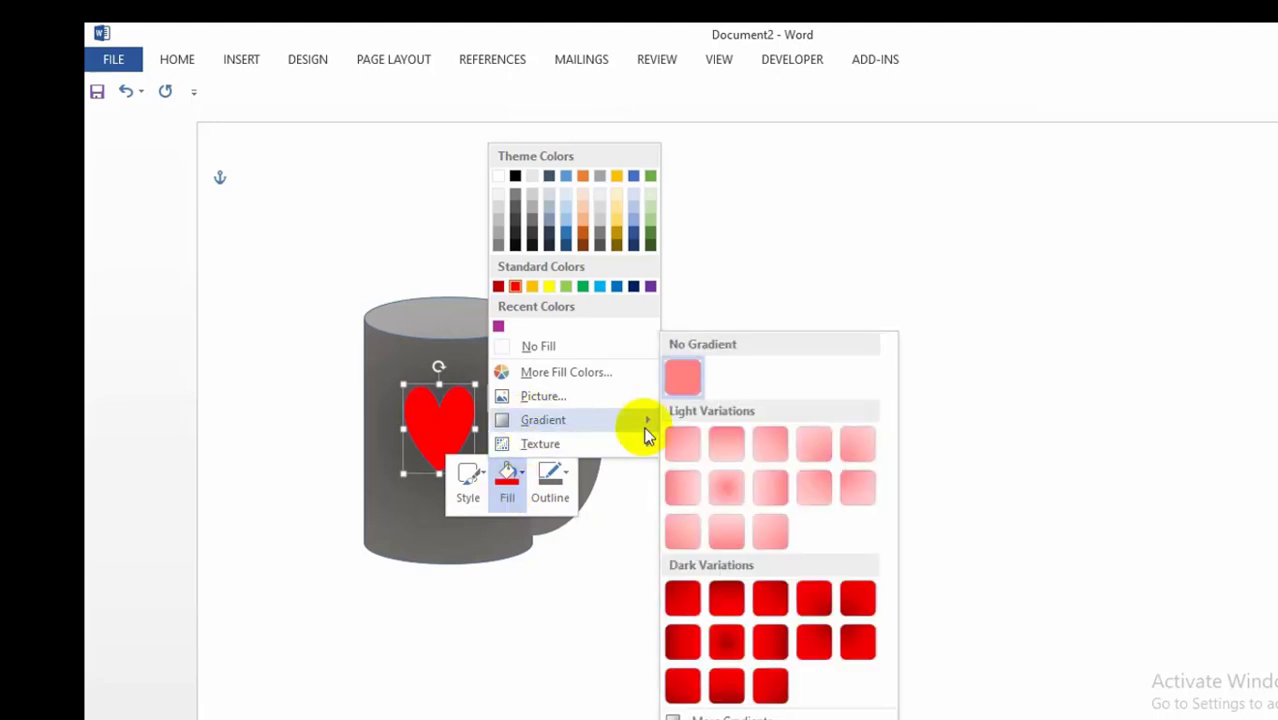
{"action": "left_click", "coordinate": [727, 598]}
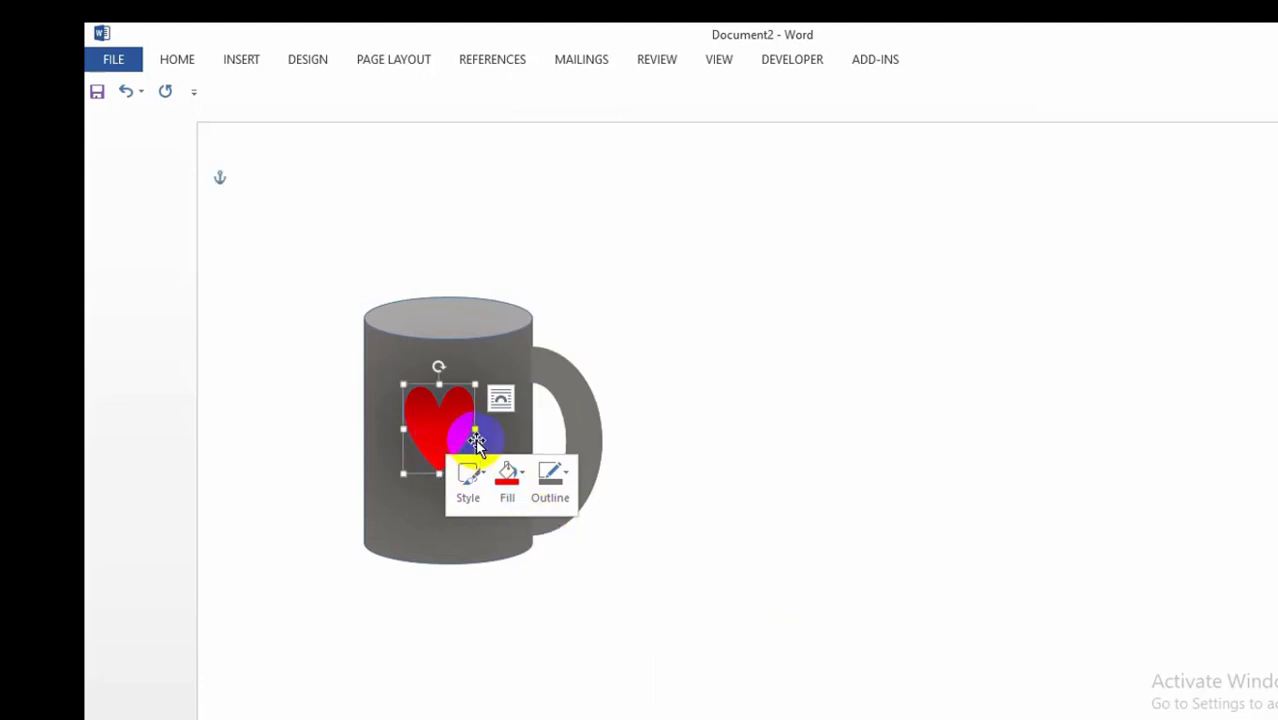
Widen the heart slightly to the right and set its outline to standard Red
{"action": "left_click_drag", "start_coordinate": [475, 428], "coordinate": [483, 430]}
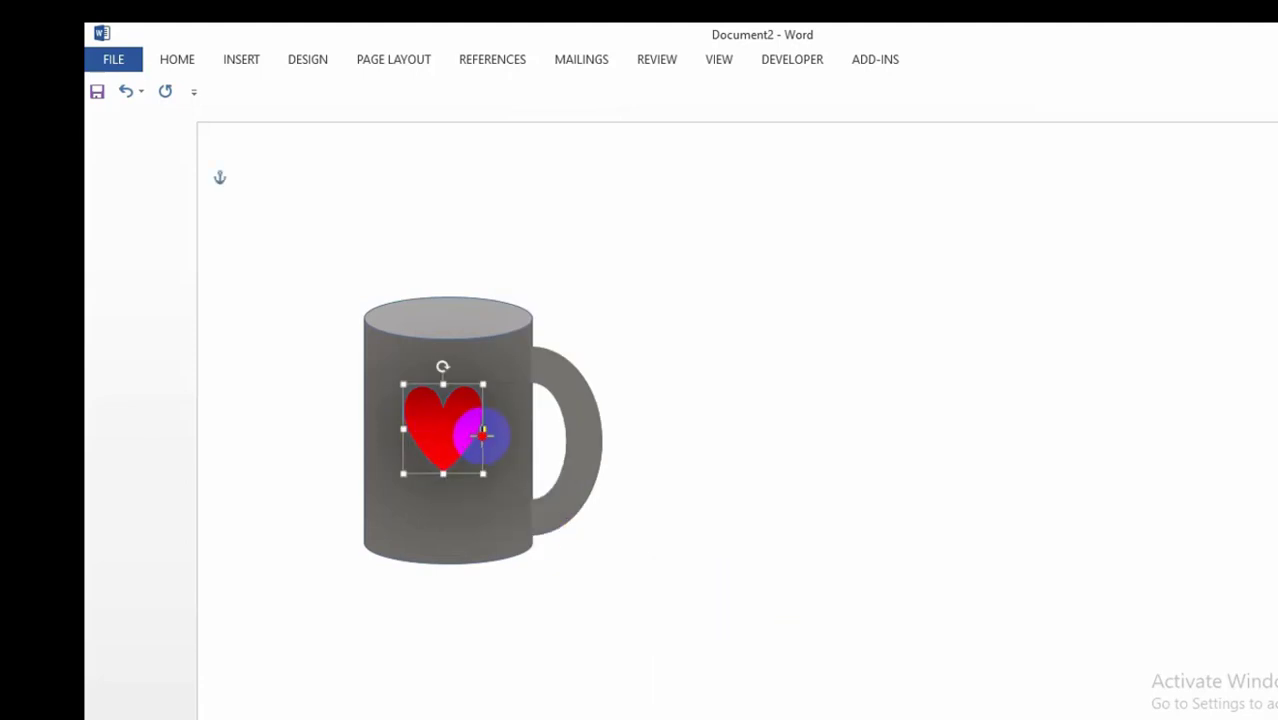
{"action": "right_click", "coordinate": [442, 431]}
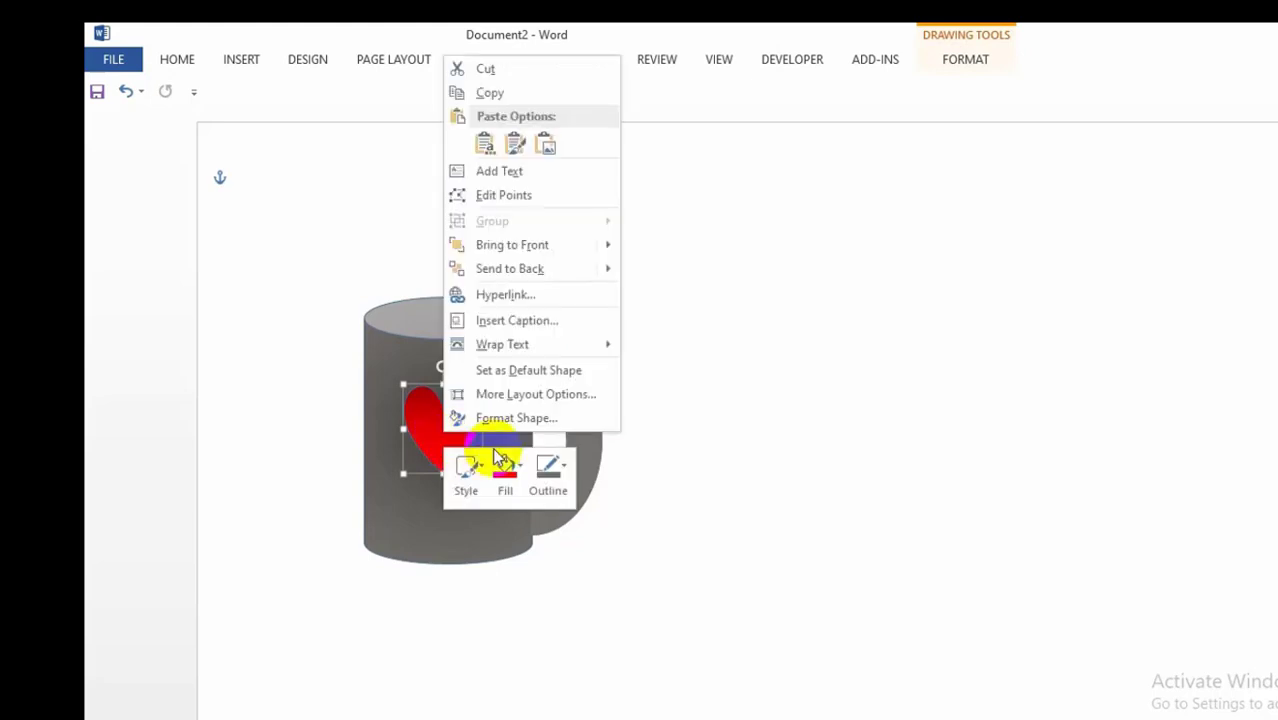
{"action": "left_click", "coordinate": [548, 470]}
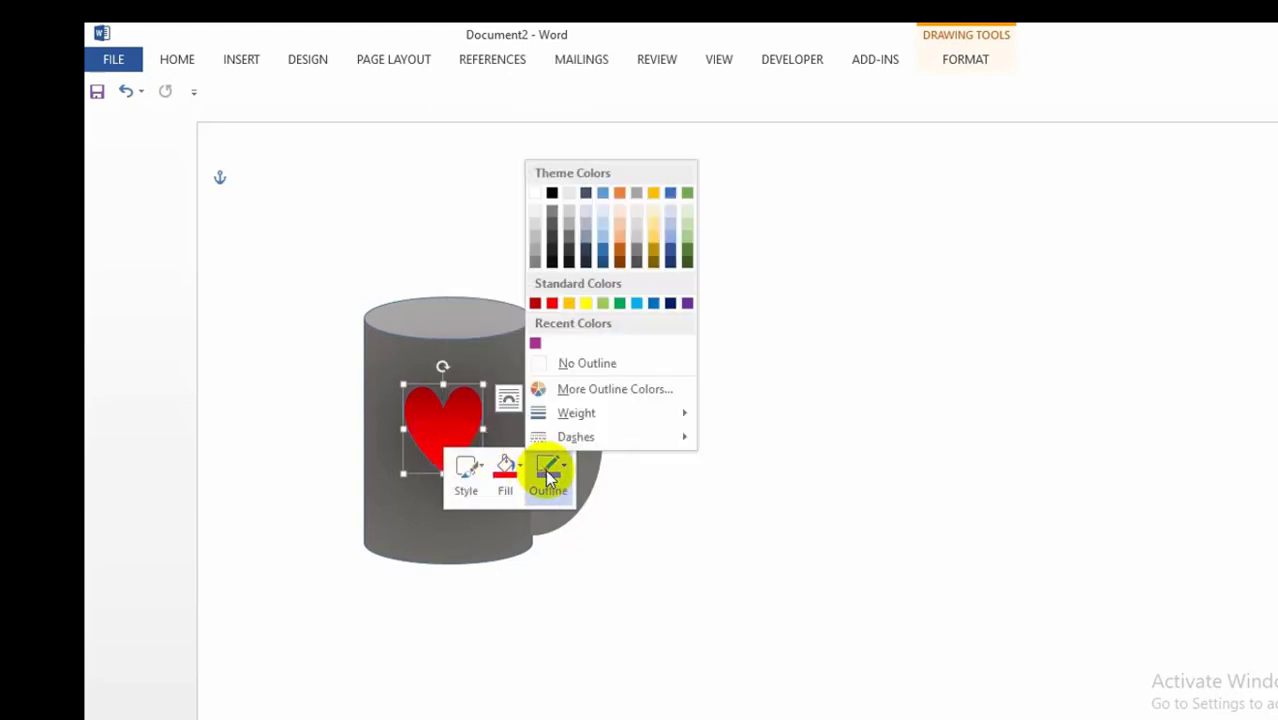
{"action": "left_click", "coordinate": [552, 304]}
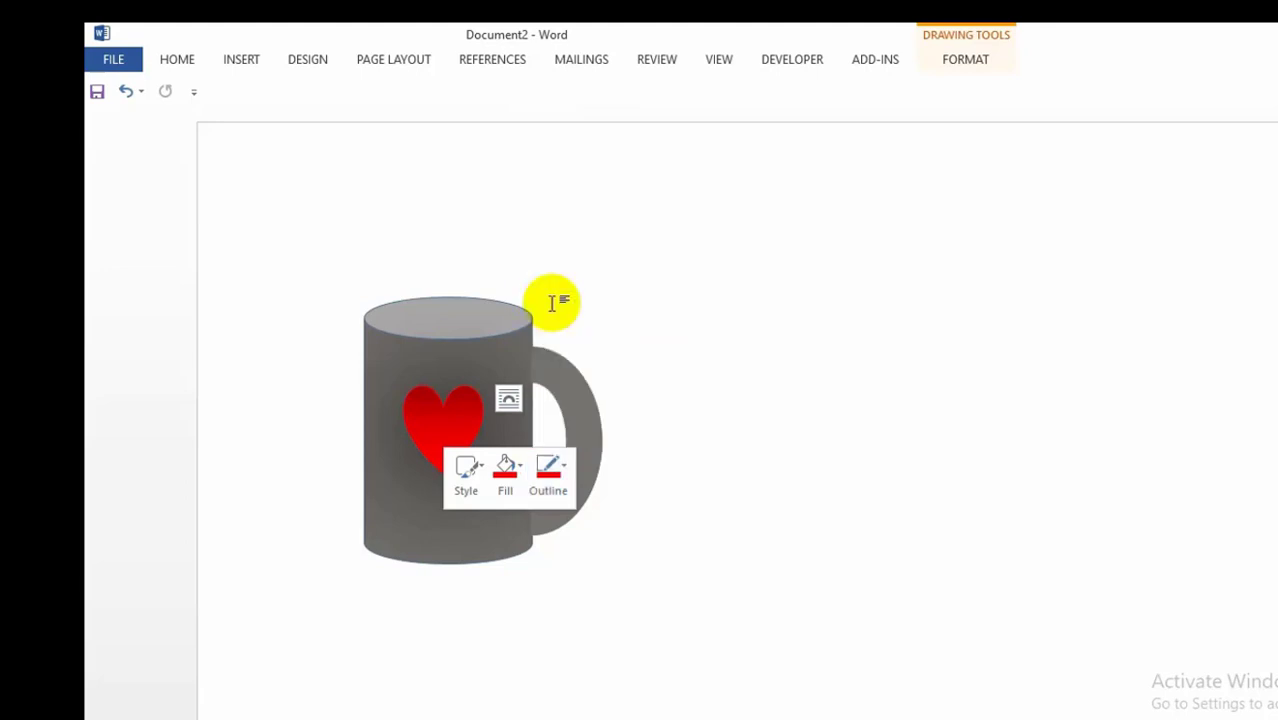
Adjust the heart's gradient stops in the detailed gradient settings, with the dark stop near the start and the middle stop slightly past the centre
{"action": "left_click", "coordinate": [508, 472]}
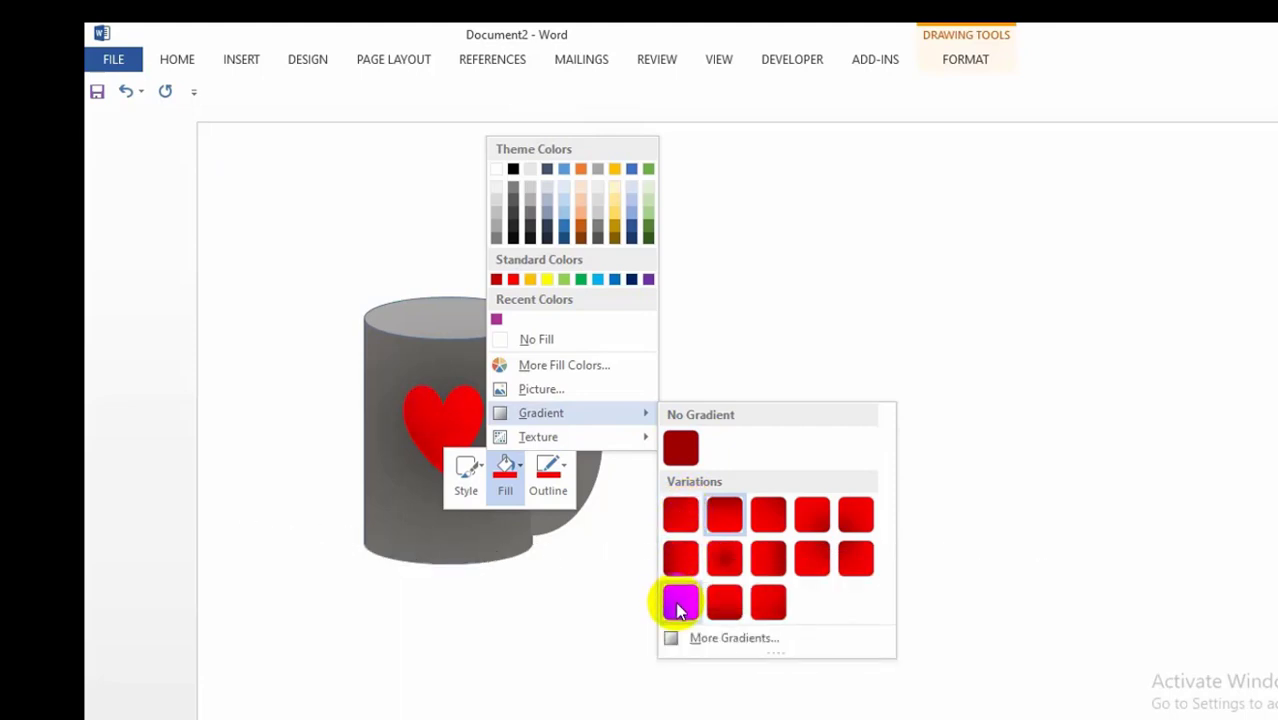
{"action": "left_click", "coordinate": [680, 634]}
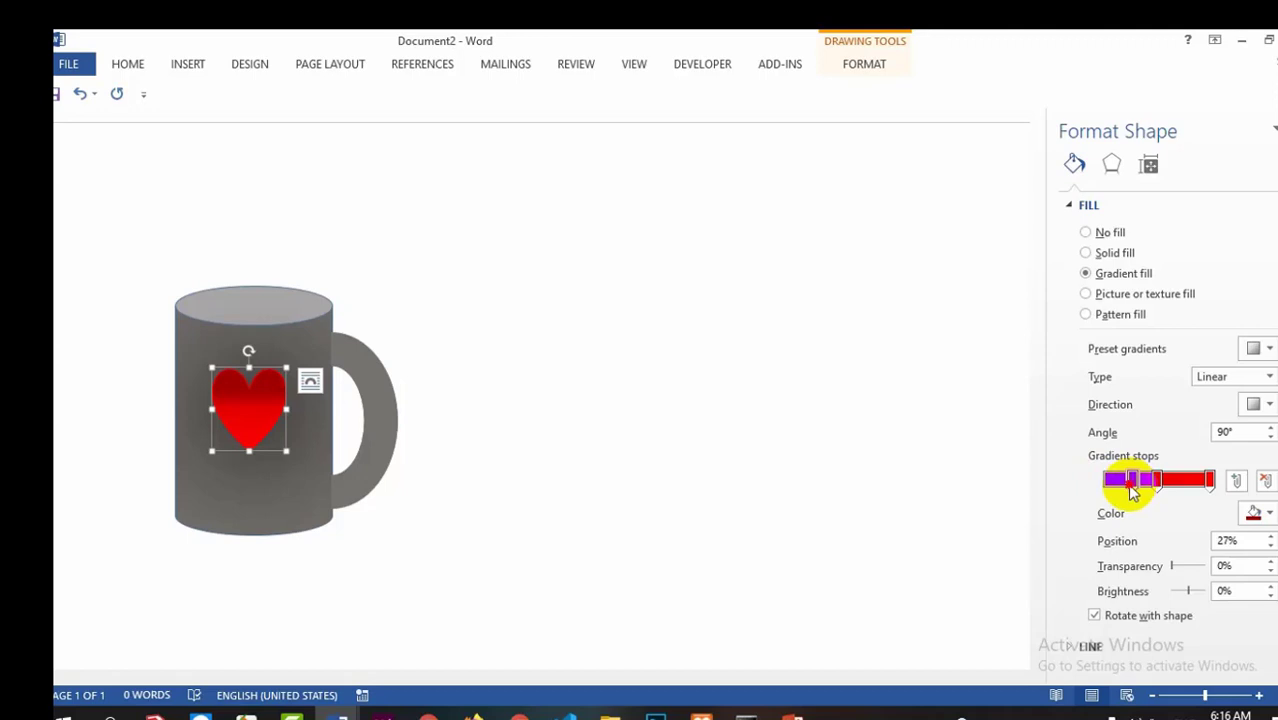
{"action": "left_click_drag", "start_coordinate": [1120, 490], "coordinate": [1163, 490]}
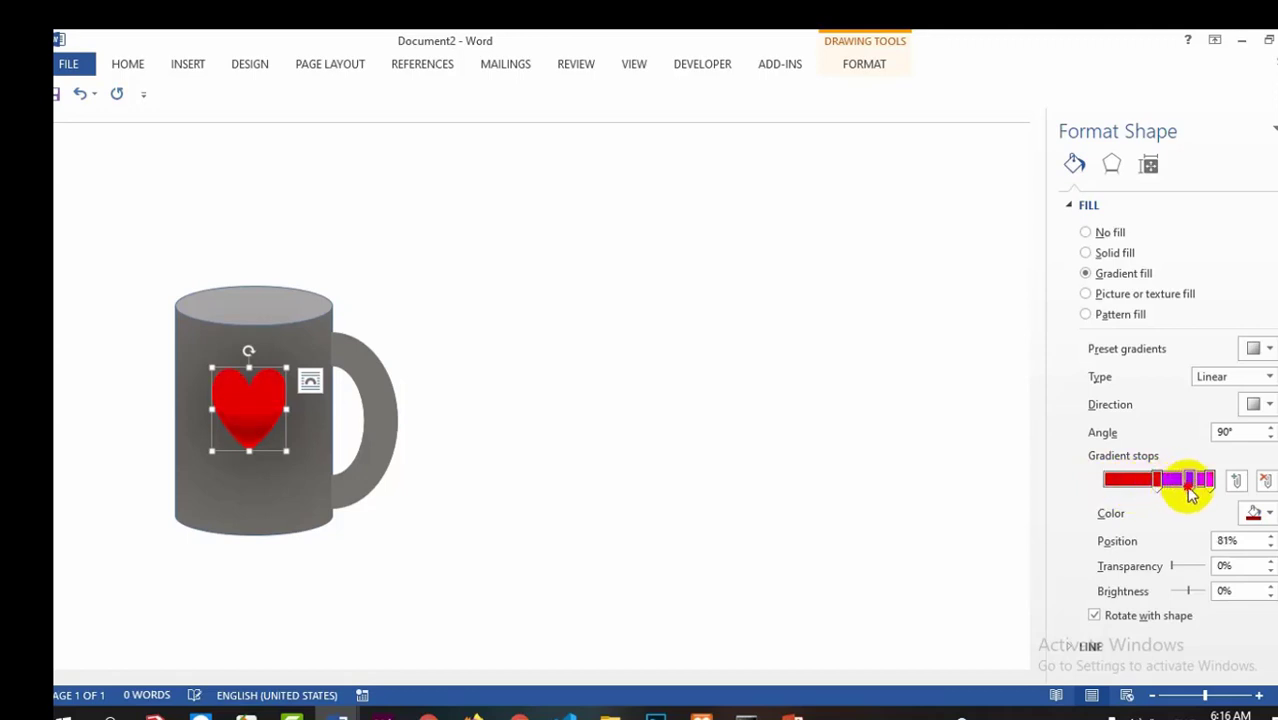
{"action": "left_click_drag", "start_coordinate": [1181, 490], "coordinate": [1148, 484]}
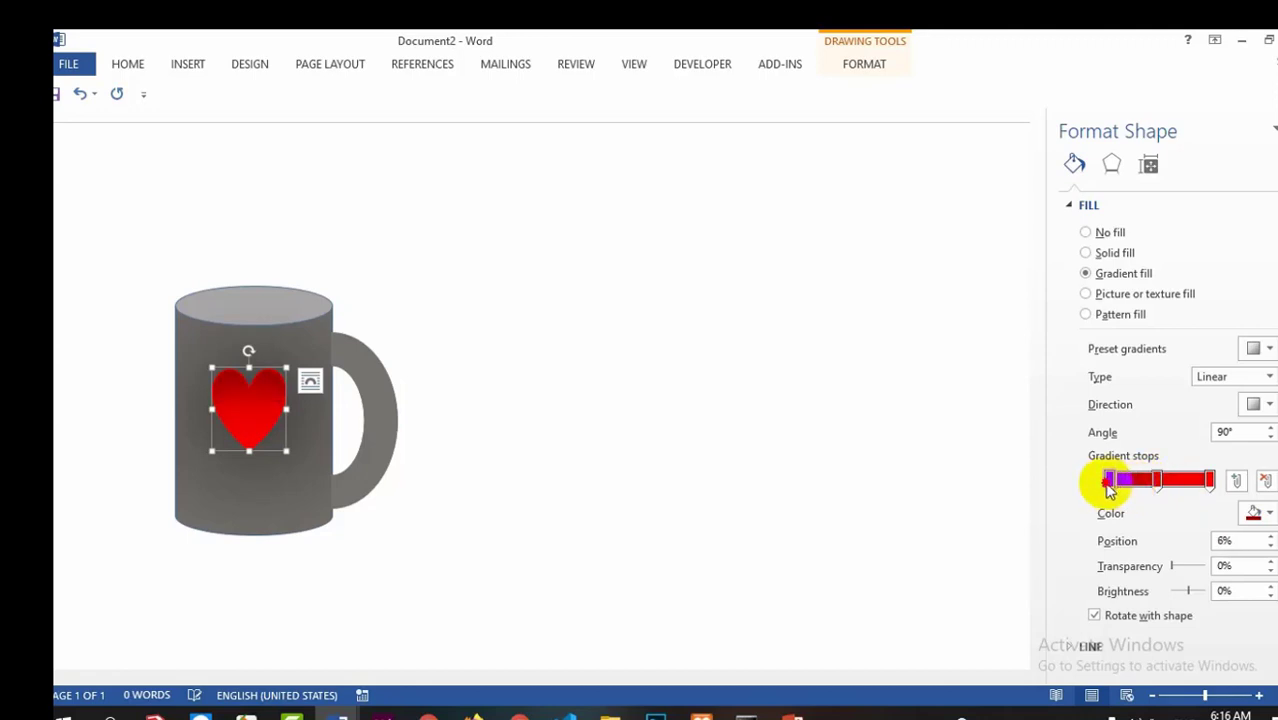
{"action": "left_click_drag", "start_coordinate": [1108, 487], "coordinate": [1150, 485]}
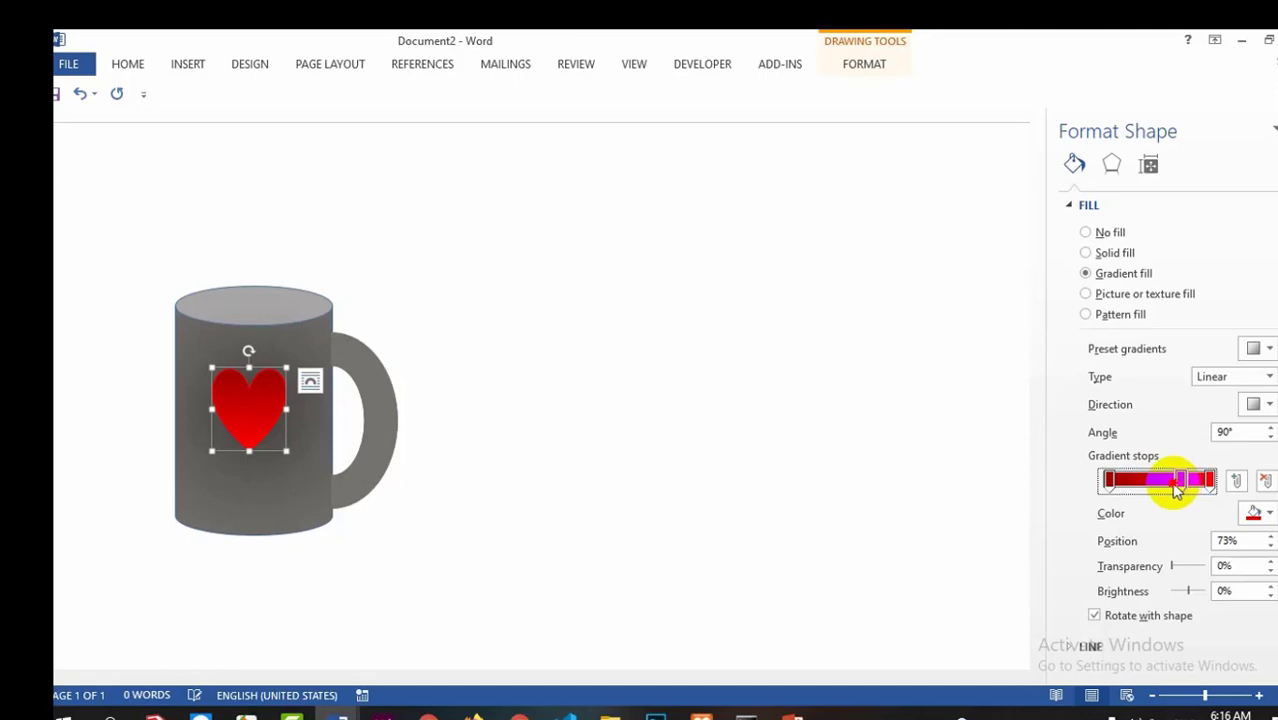
{"action": "left_click_drag", "start_coordinate": [1170, 487], "coordinate": [1207, 490]}
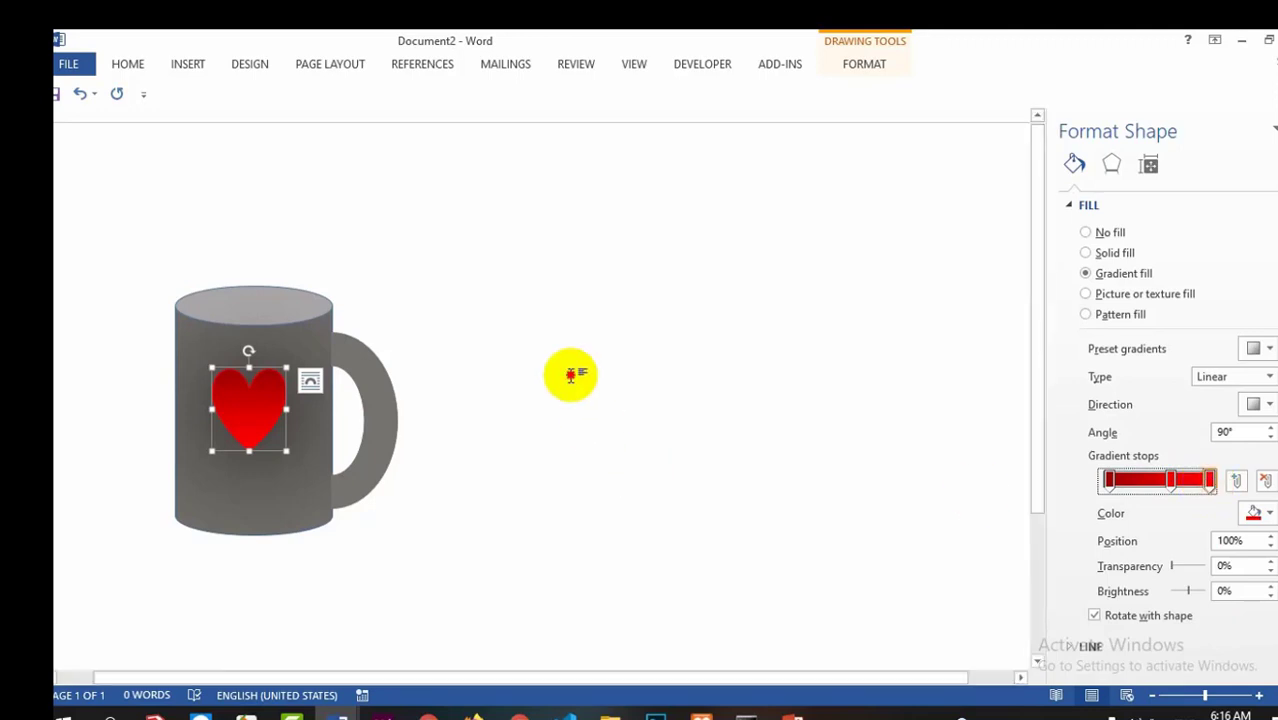
{"action": "left_click", "coordinate": [485, 386]}
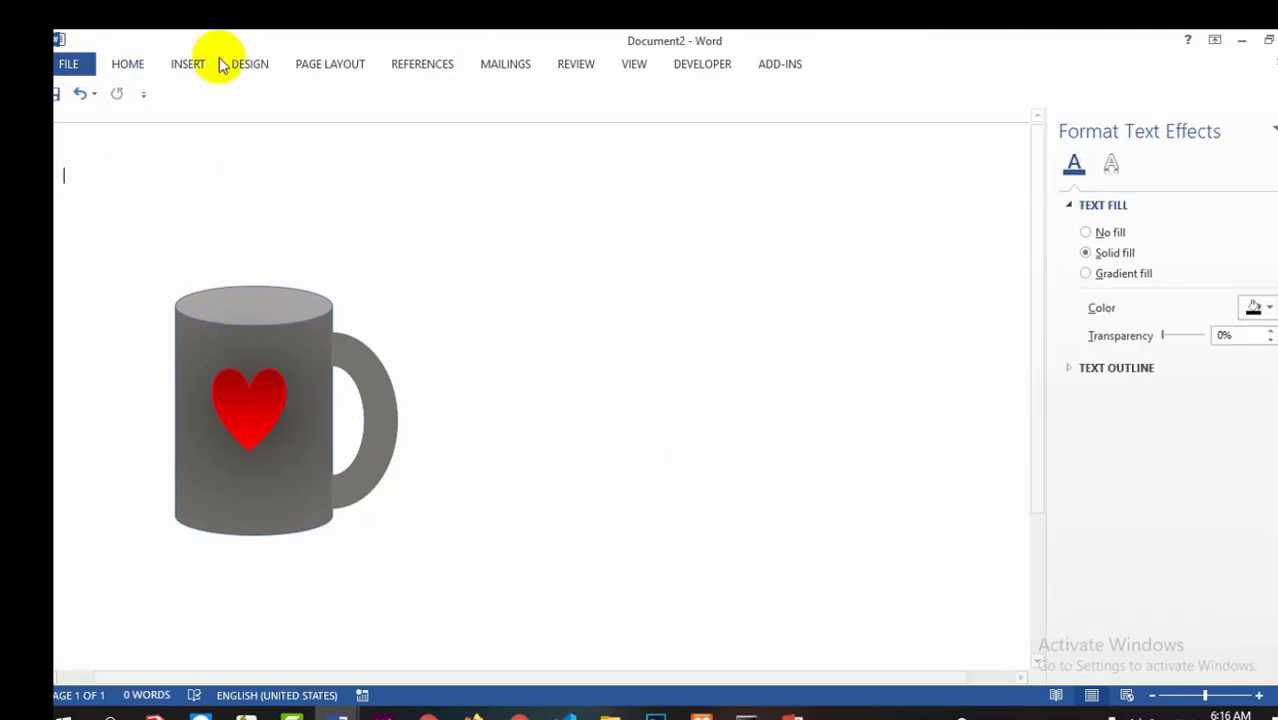
Draw a second, smaller heart at the lower right of the large heart, touching its edge, and enlarge it slightly
{"action": "left_click", "coordinate": [188, 66]}
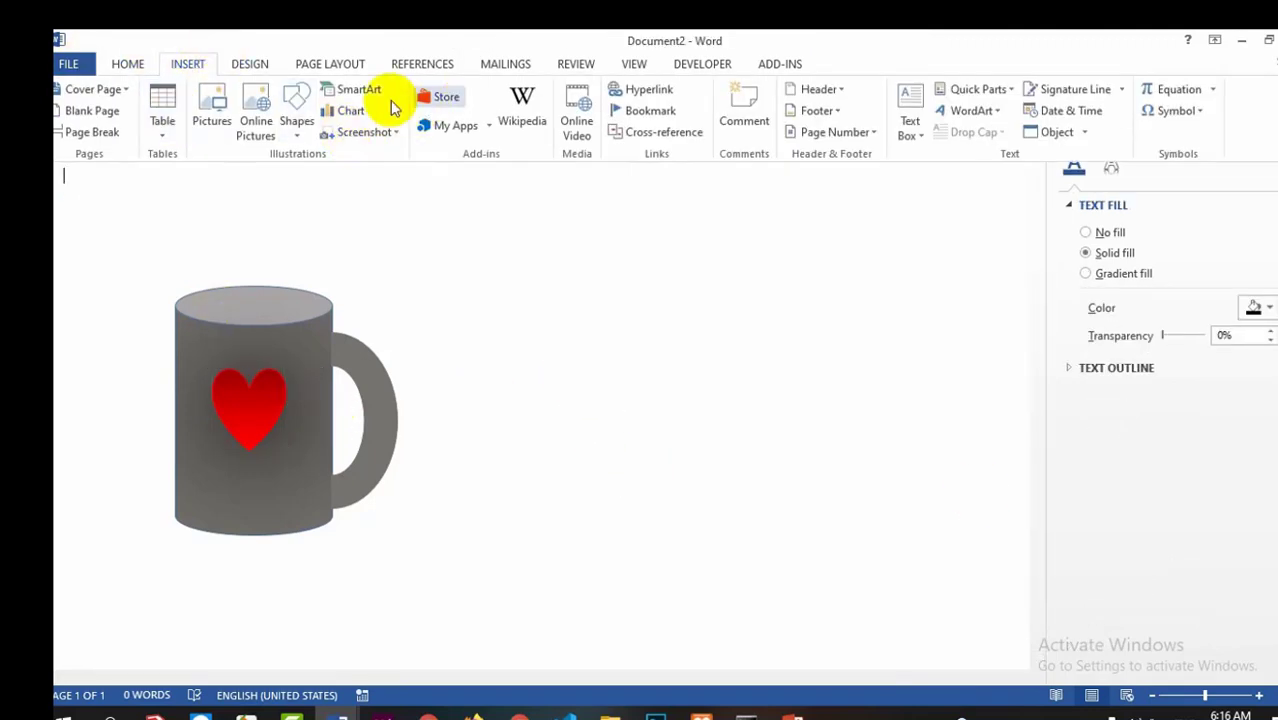
{"action": "left_click", "coordinate": [298, 118]}
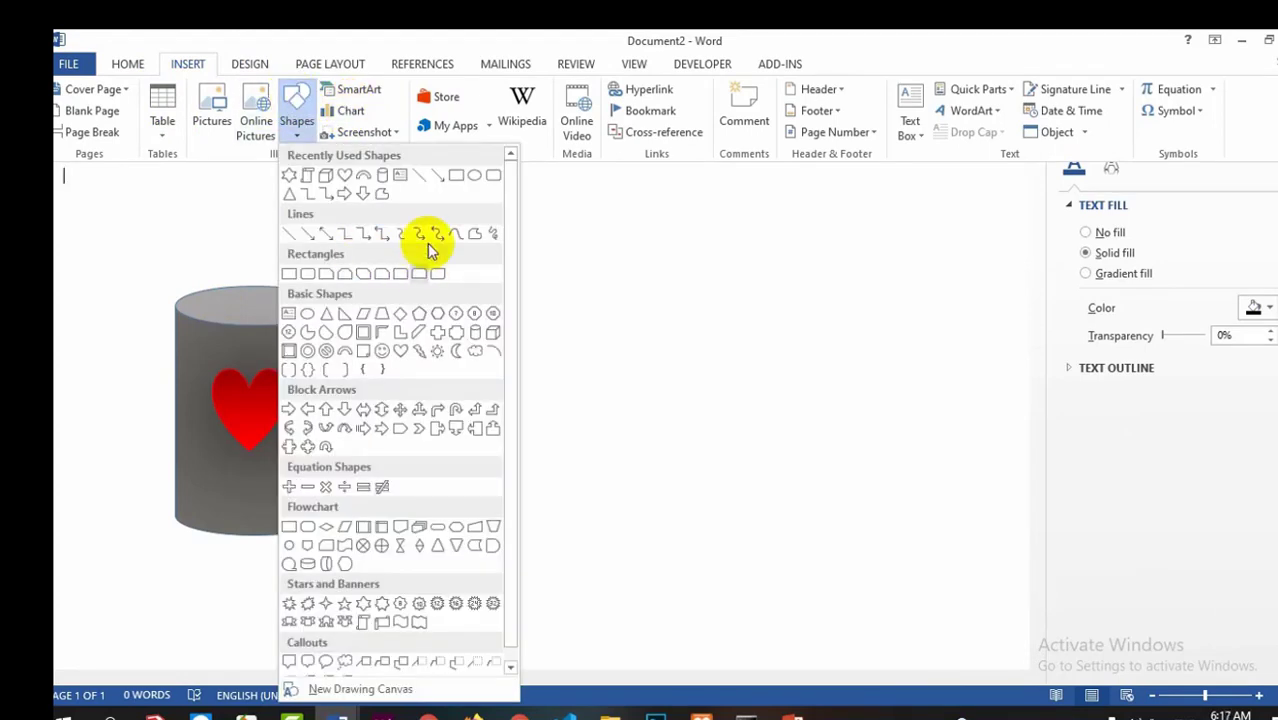
{"action": "left_click", "coordinate": [346, 177]}
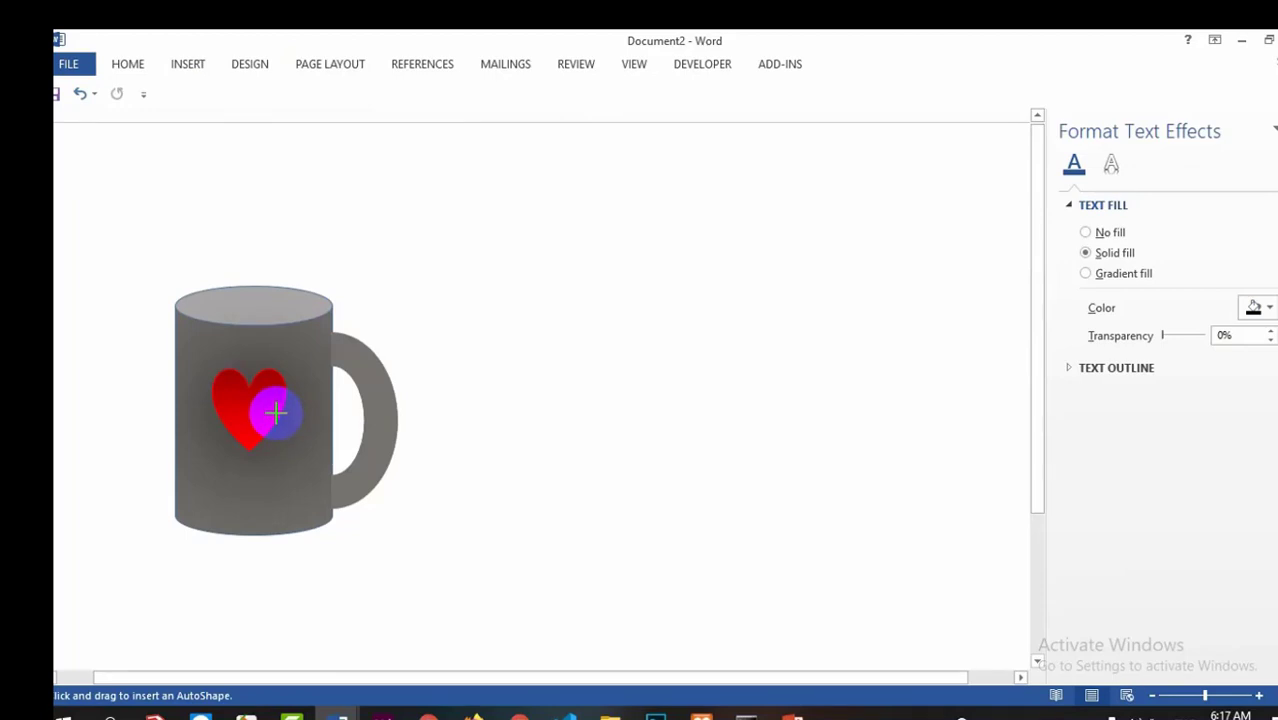
{"action": "left_click_drag", "start_coordinate": [283, 412], "coordinate": [296, 419]}
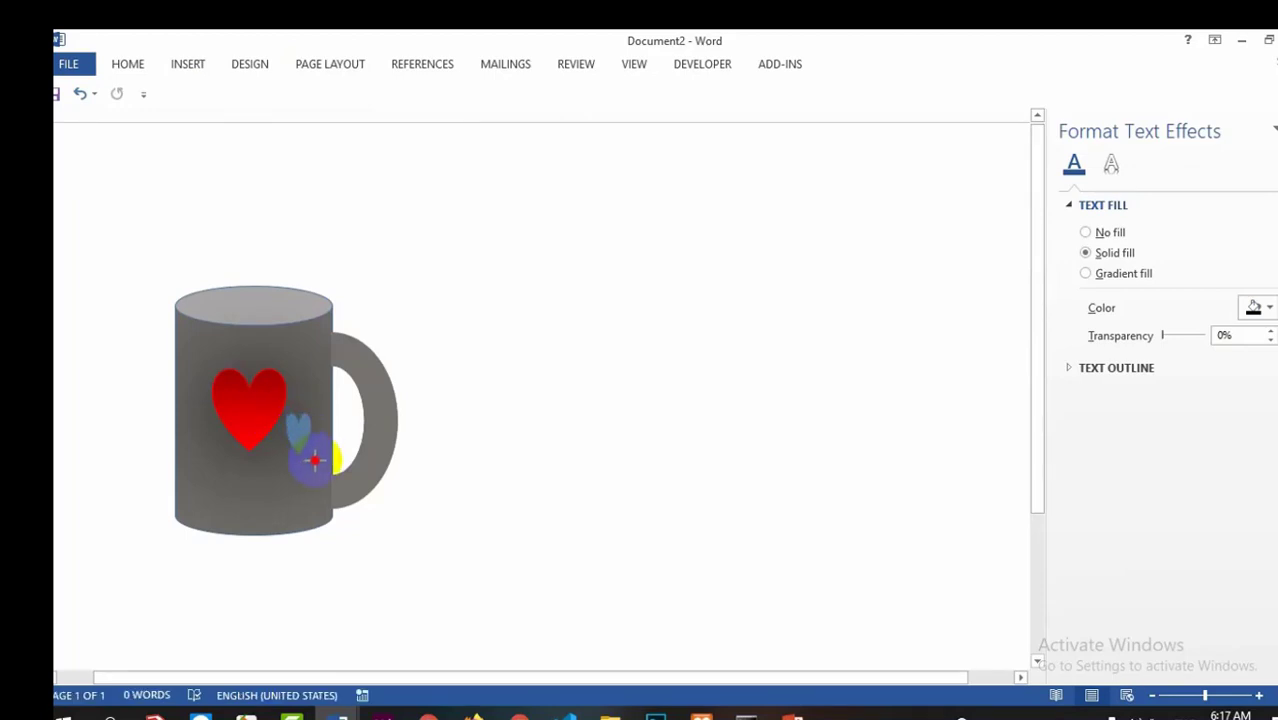
{"action": "left_click_drag", "start_coordinate": [316, 462], "coordinate": [306, 466]}
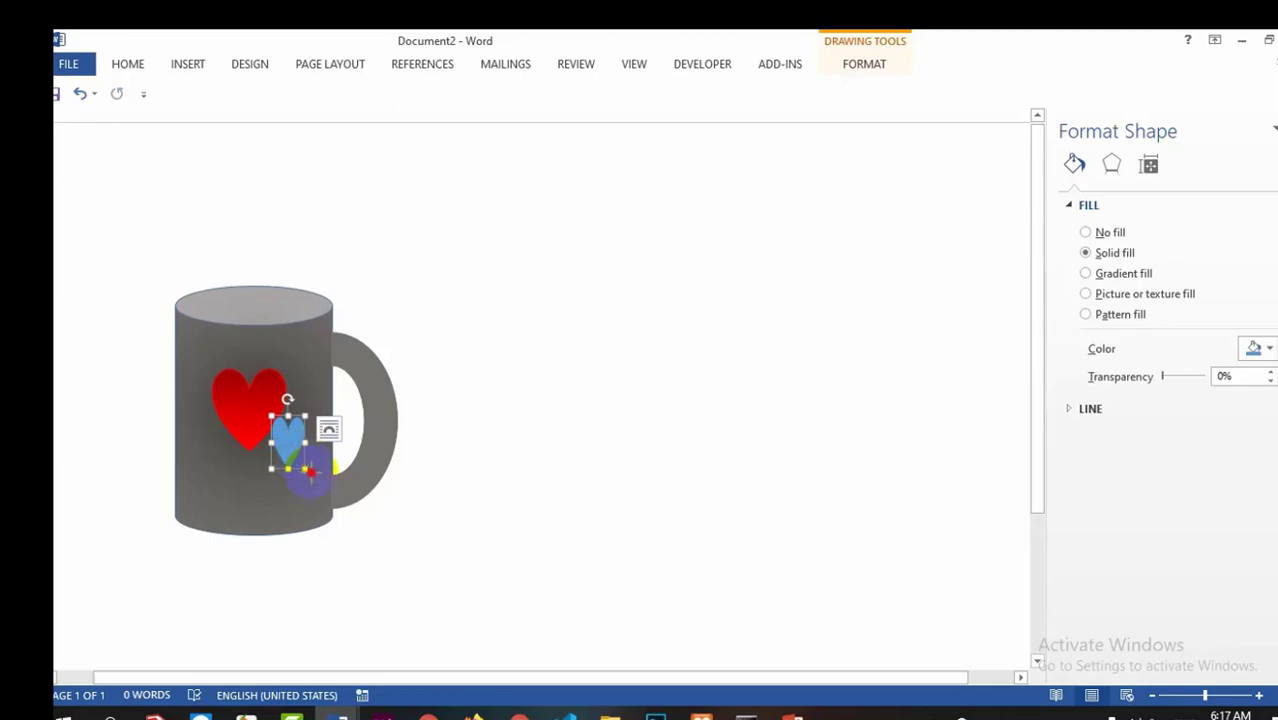
{"action": "left_click_drag", "start_coordinate": [308, 471], "coordinate": [312, 472]}
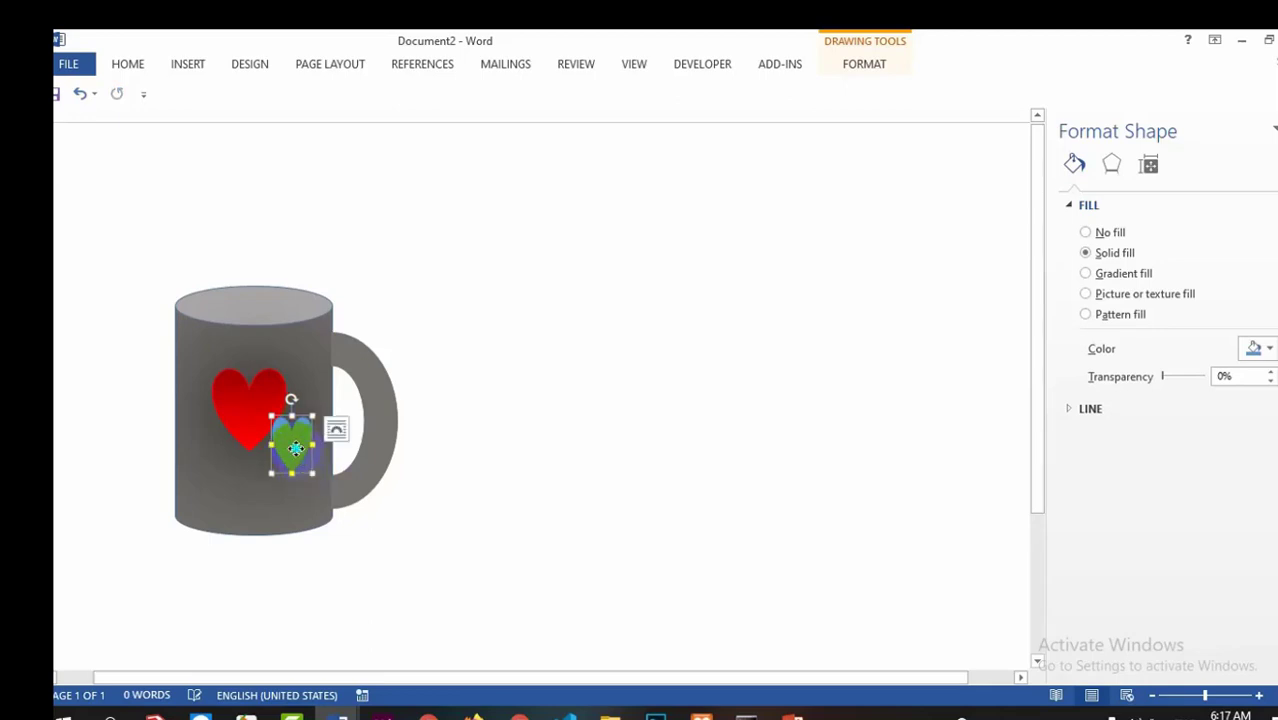
Fill the small heart with standard Red and set its outline to Dark Red
{"action": "right_click", "coordinate": [297, 450]}
{"action": "left_click", "coordinate": [354, 487]}
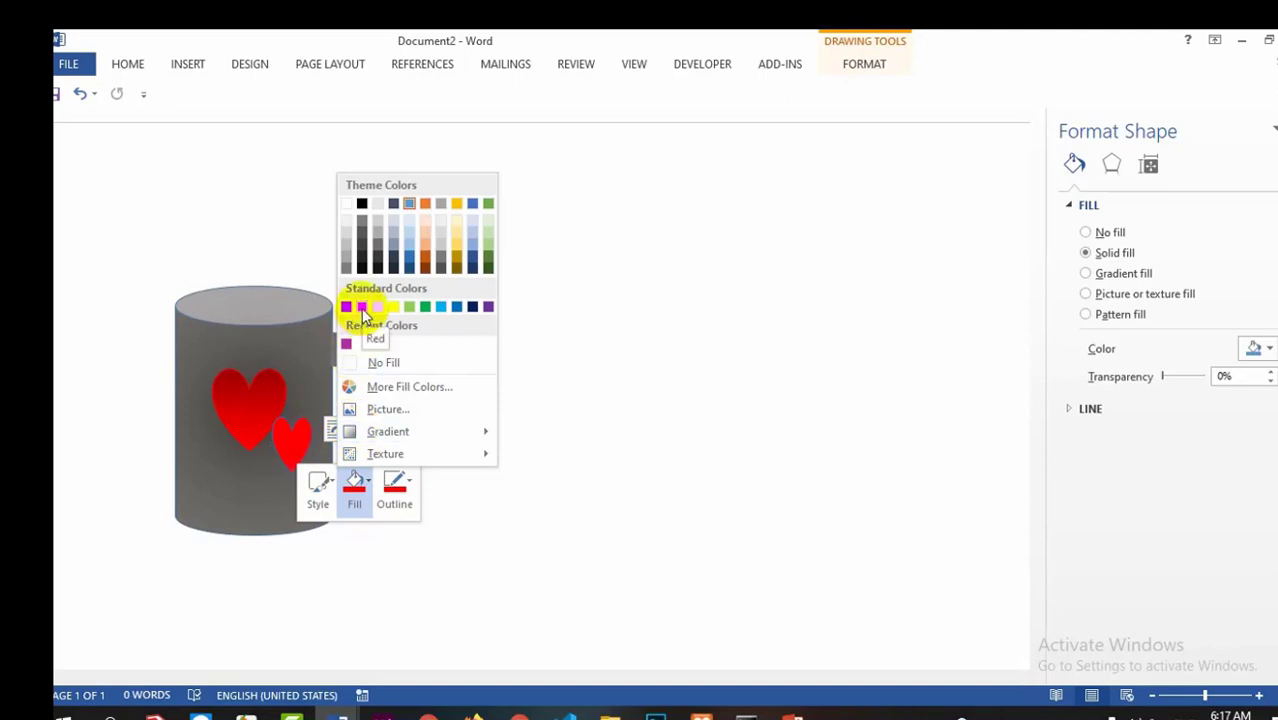
{"action": "left_click", "coordinate": [362, 308]}
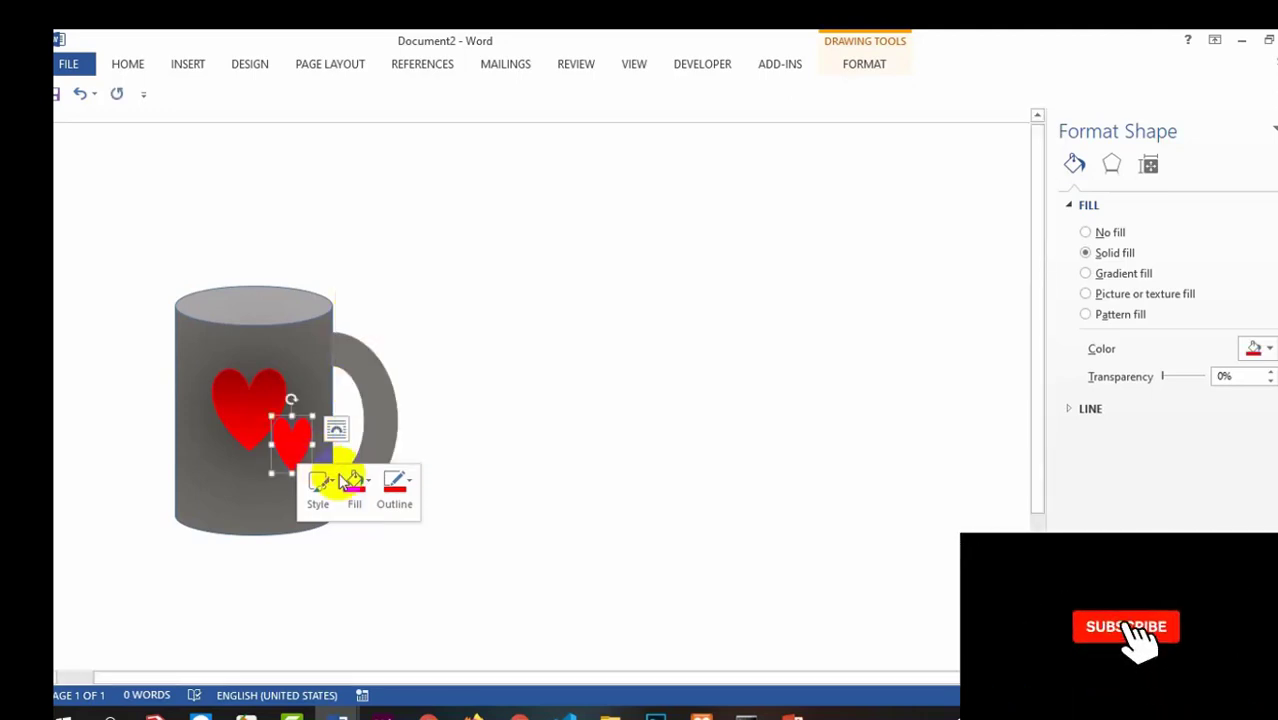
{"action": "left_click", "coordinate": [394, 486]}
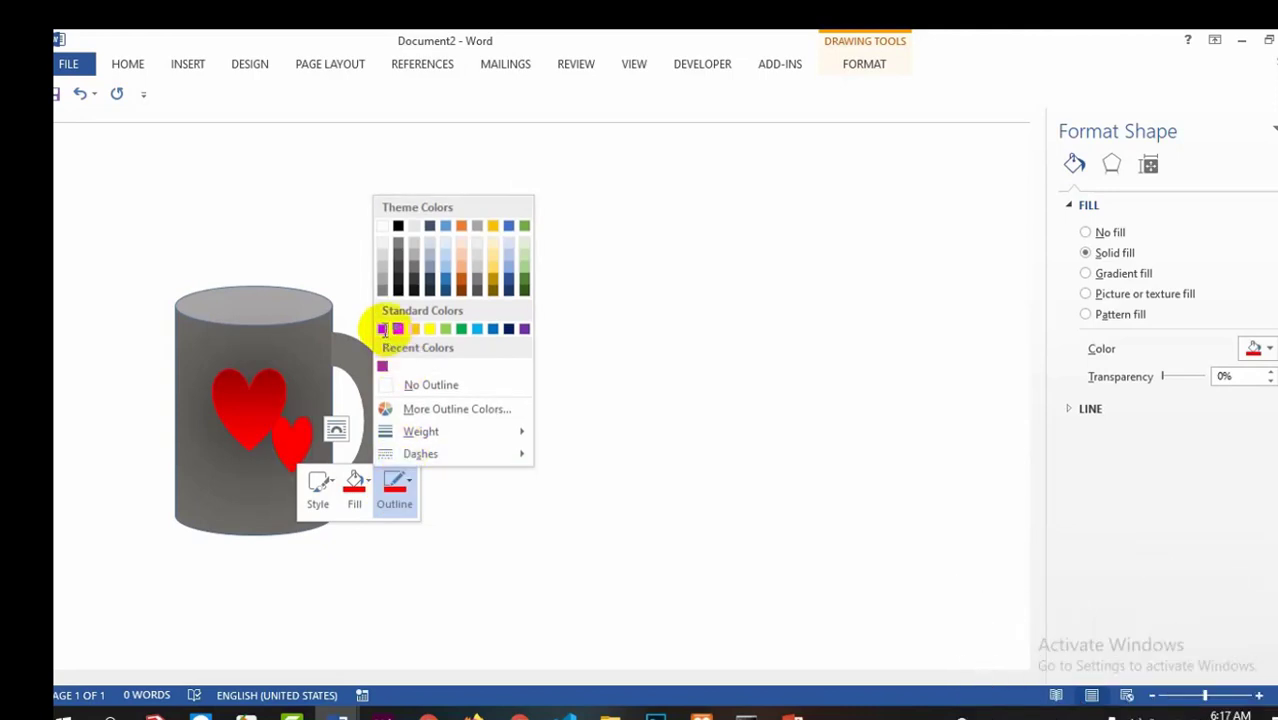
{"action": "left_click", "coordinate": [385, 331]}
Apply a dark-variation linear gradient fill at 90° to the small heart, darkest at its upper edge
{"action": "left_click", "coordinate": [352, 487]}
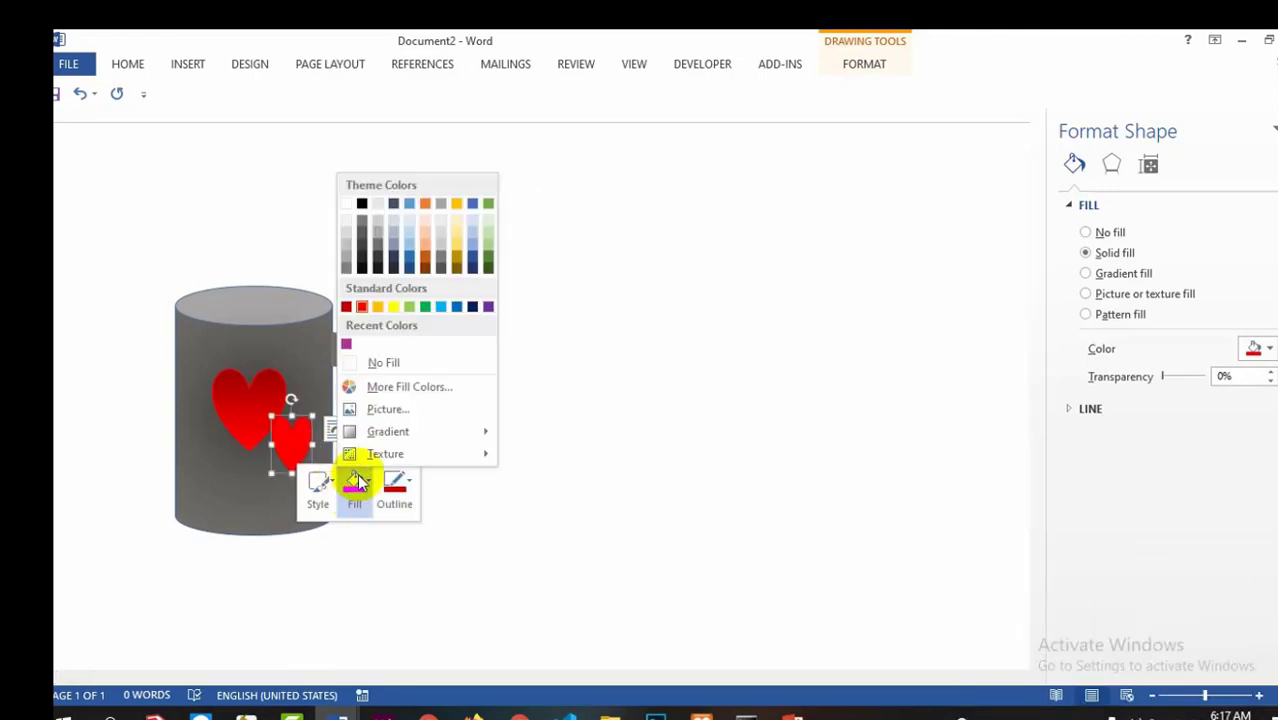
{"action": "mouse_move", "coordinate": [376, 440]}
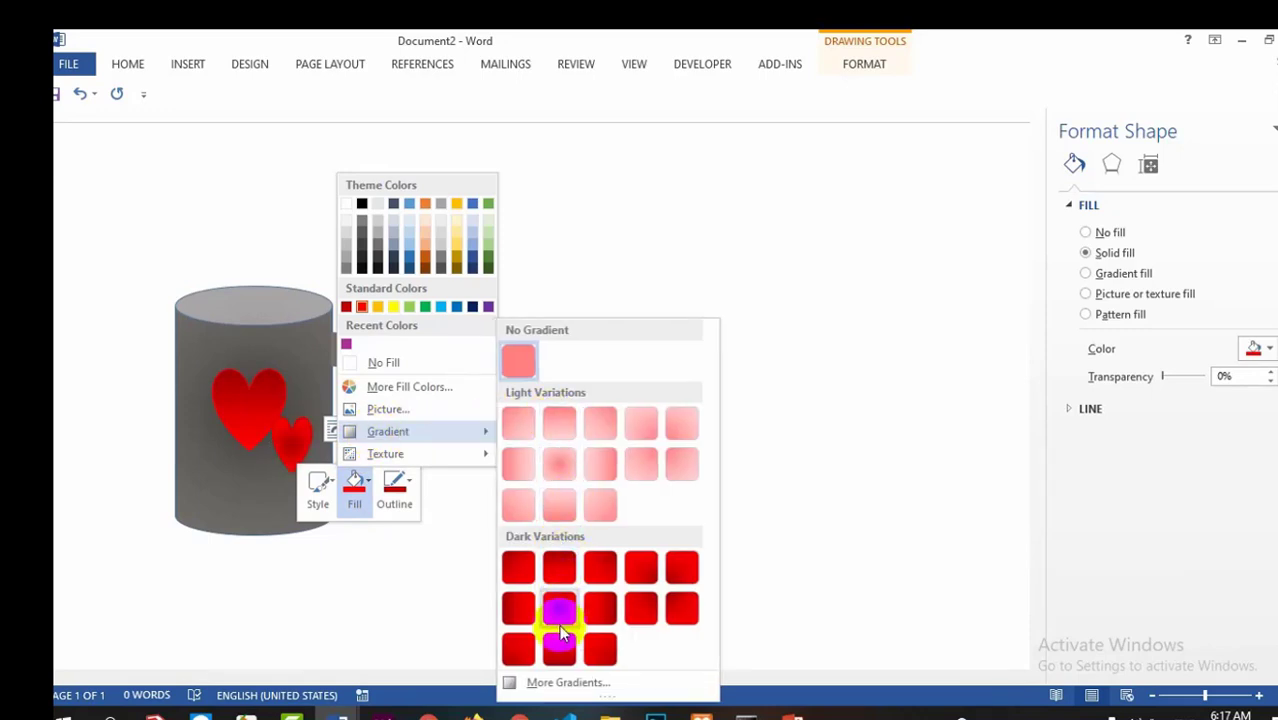
{"action": "left_click", "coordinate": [561, 685]}
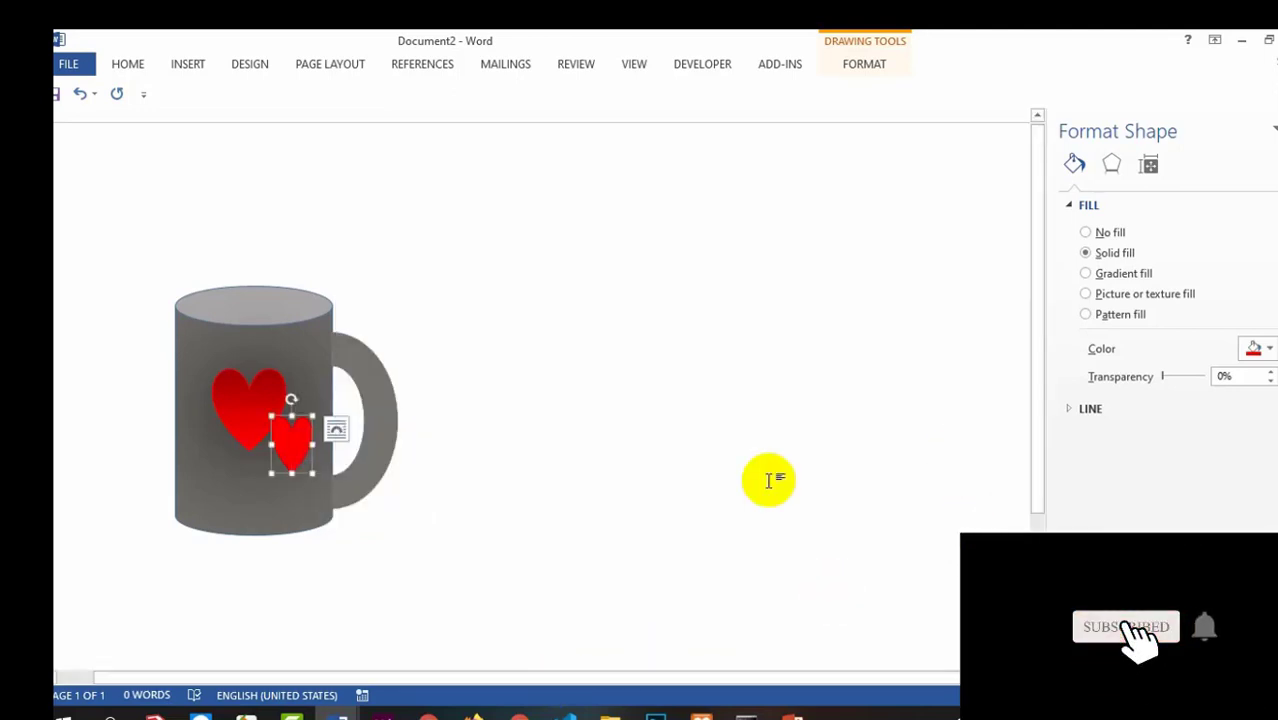
{"action": "right_click", "coordinate": [297, 451]}
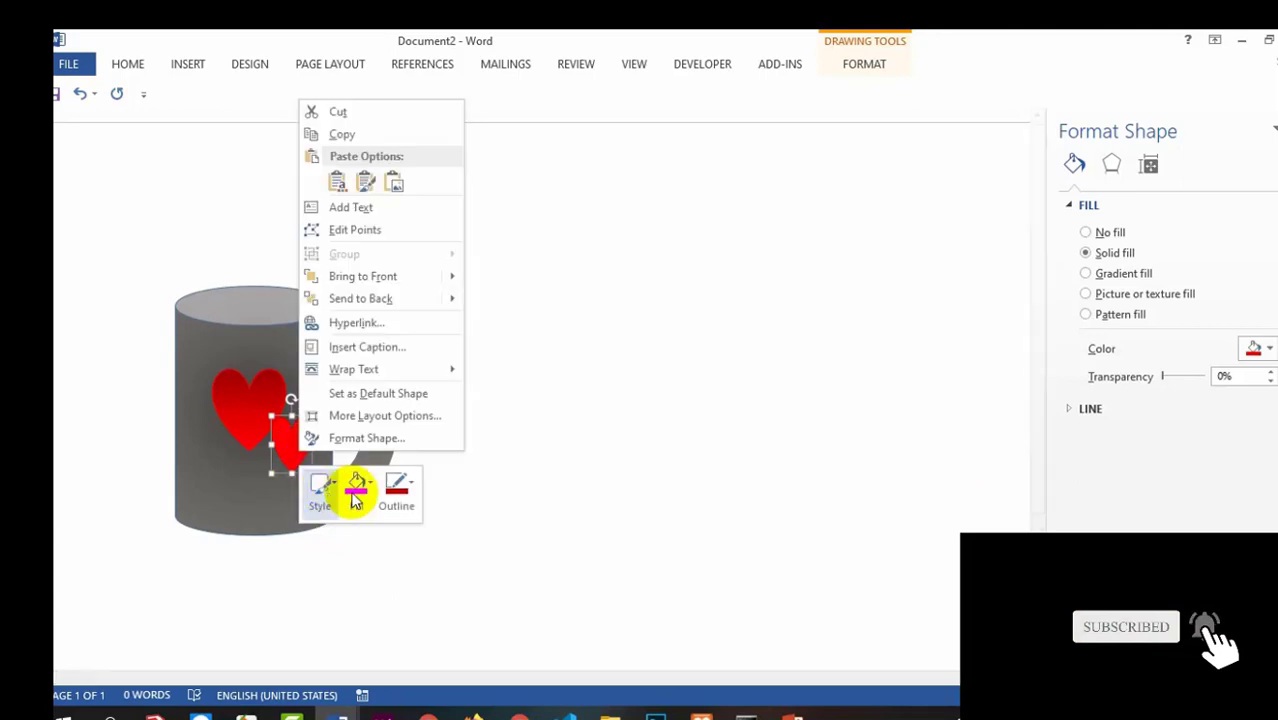
{"action": "left_click", "coordinate": [363, 493]}
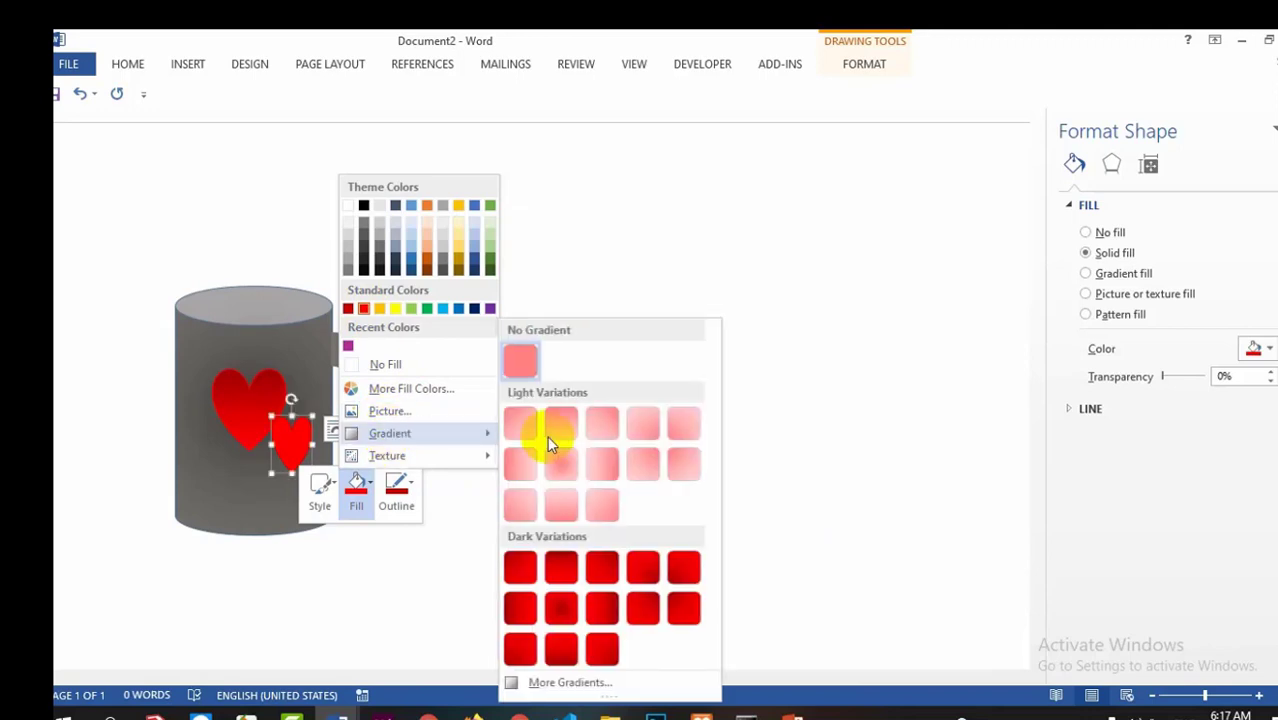
{"action": "left_click", "coordinate": [568, 576]}
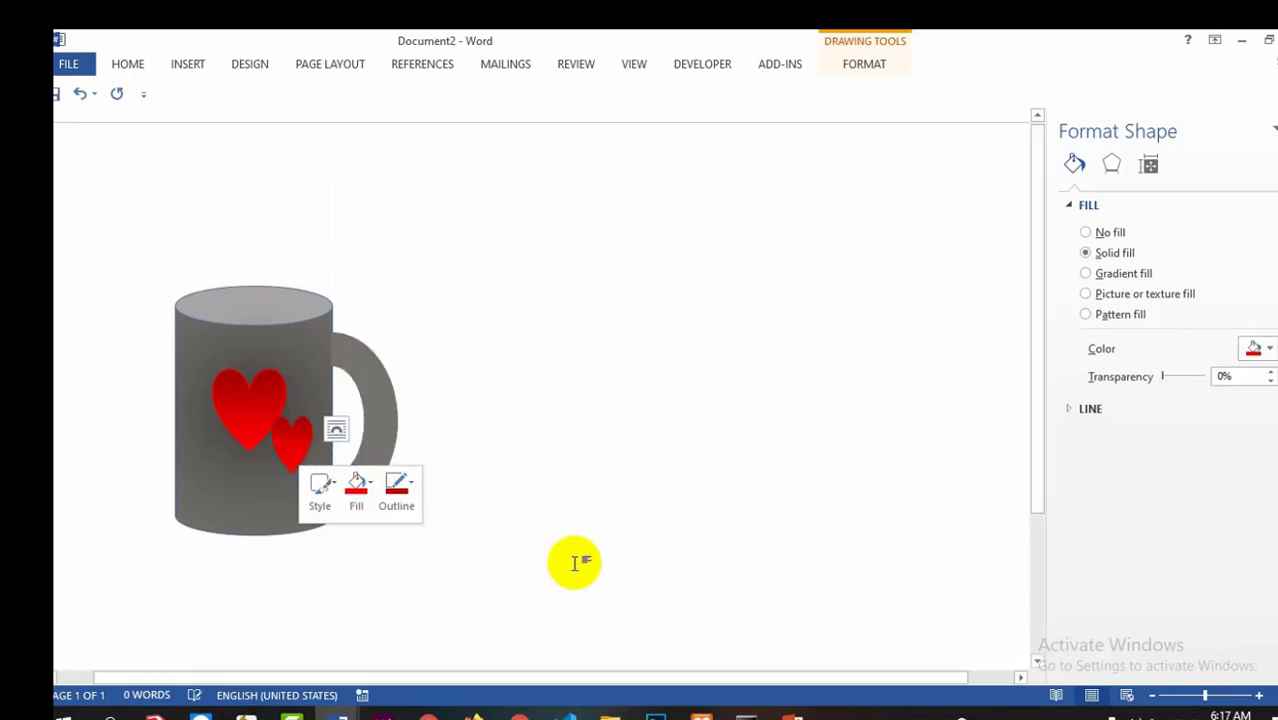
{"action": "left_click", "coordinate": [619, 322]}
Move the dark gradient stop to 27% on the small heart and to 15% on the large heart
{"action": "left_click", "coordinate": [298, 450]}
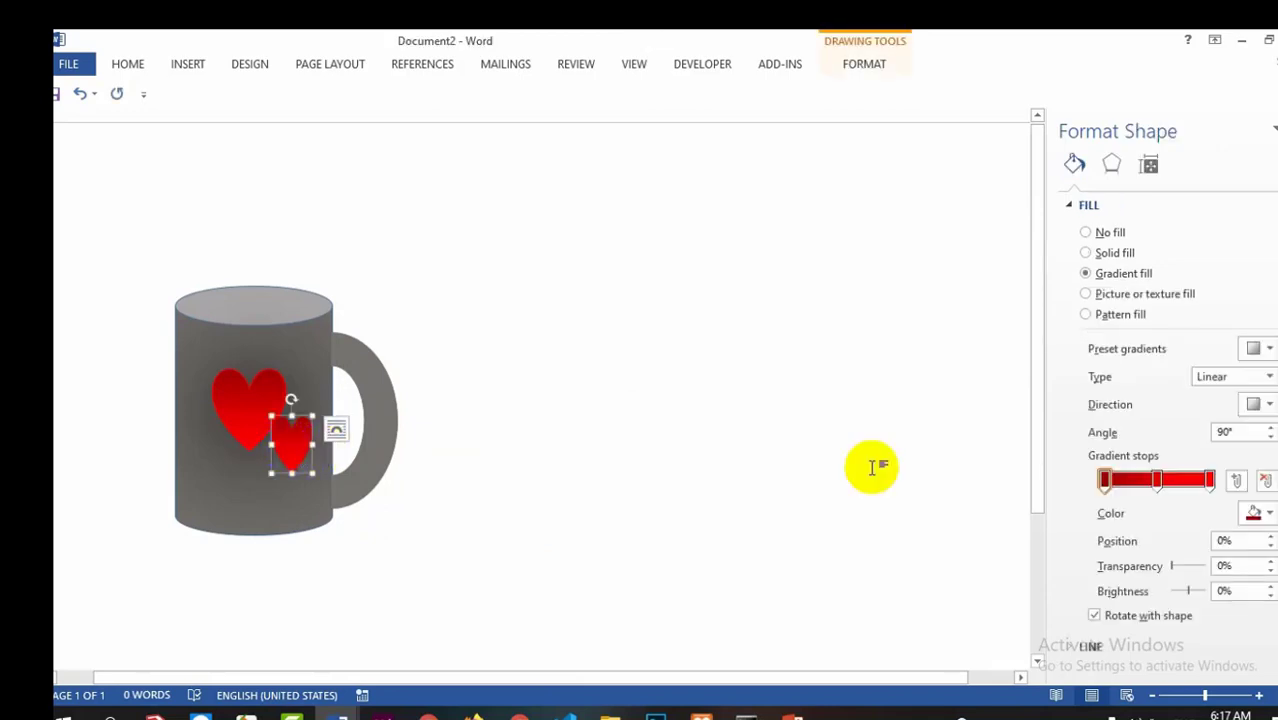
{"action": "left_click", "coordinate": [1105, 481]}
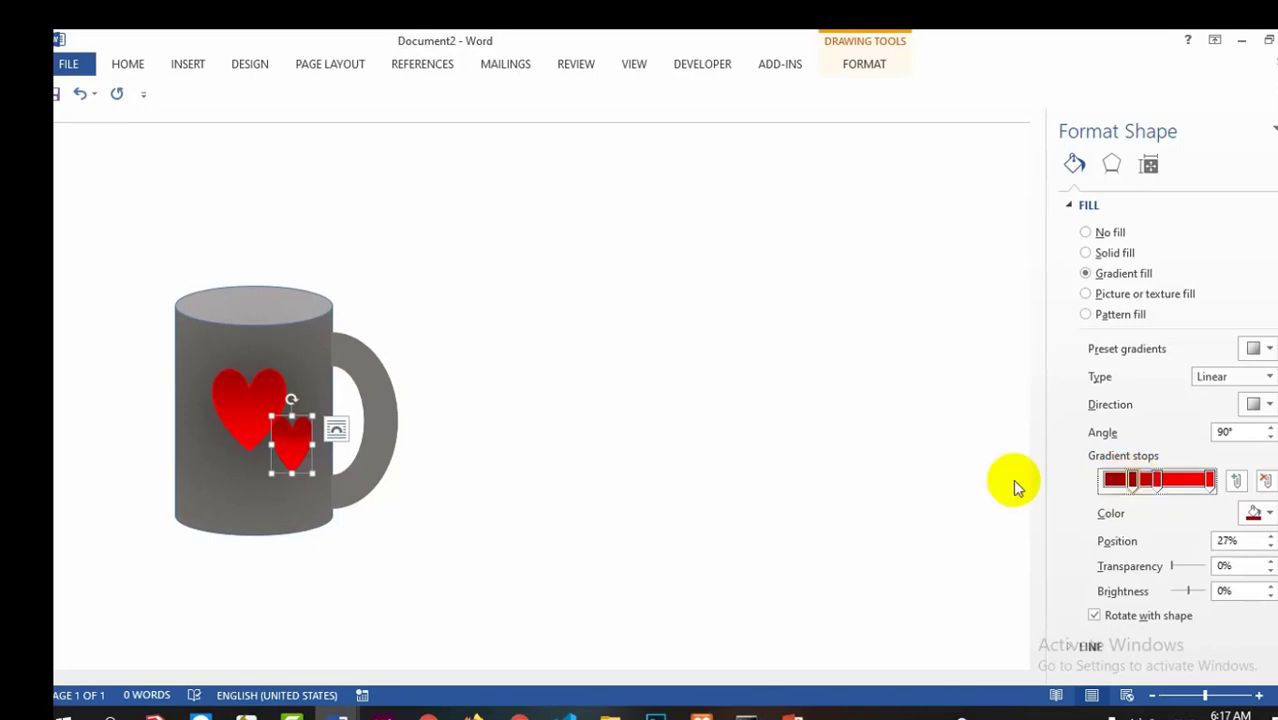
{"action": "left_click", "coordinate": [254, 403]}
{"action": "left_click", "coordinate": [1112, 481]}
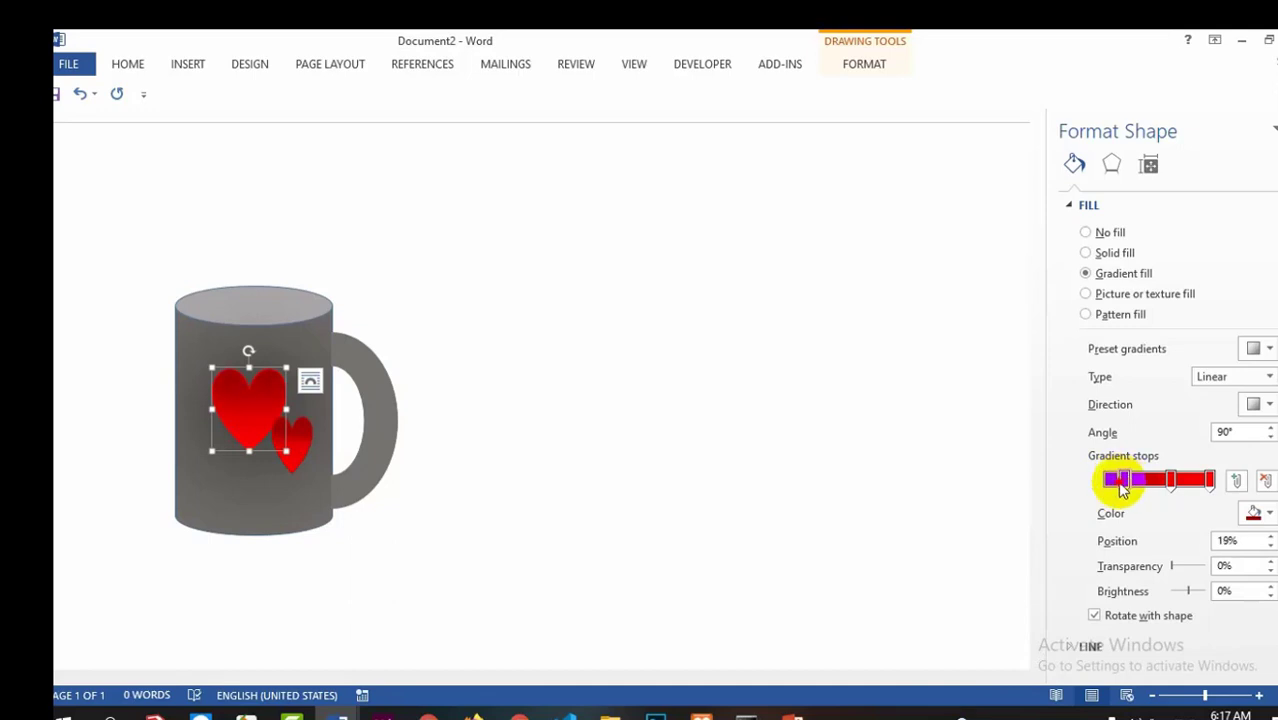
{"action": "left_click_drag", "start_coordinate": [1122, 485], "coordinate": [1118, 484]}
Set the large heart's outline to standard Dark Red
{"action": "right_click", "coordinate": [264, 405]}
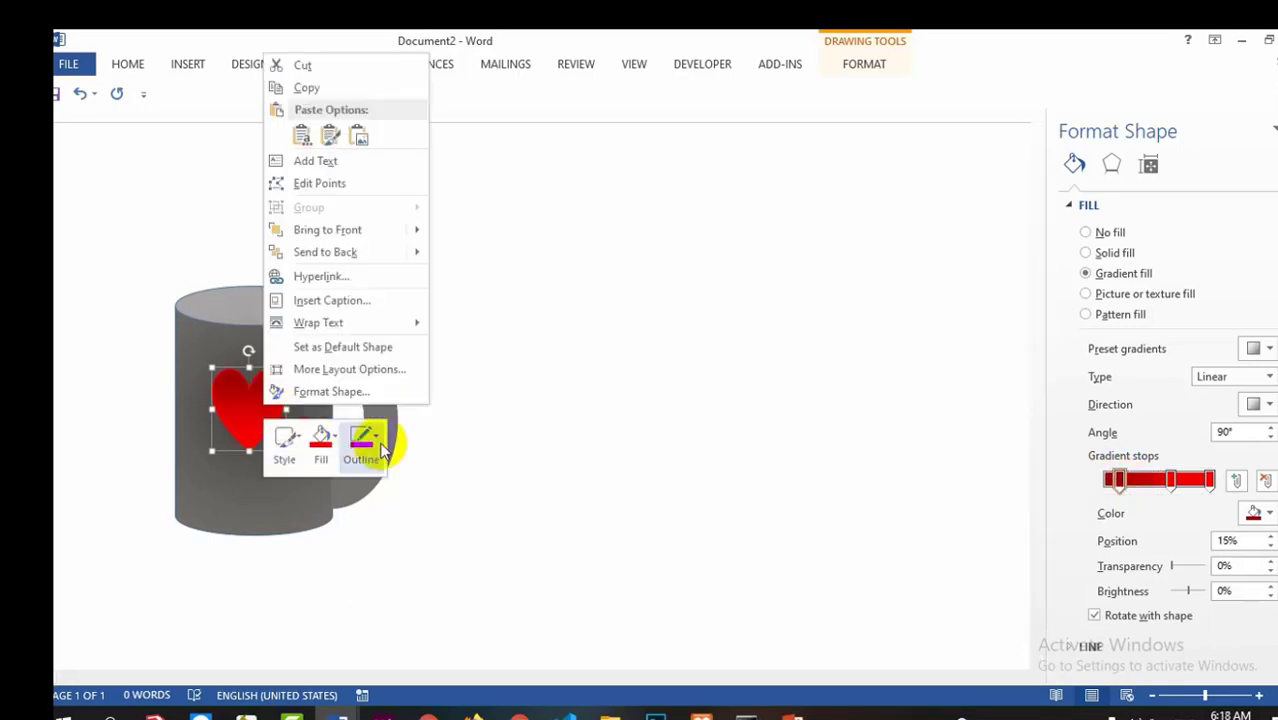
{"action": "left_click", "coordinate": [366, 450]}
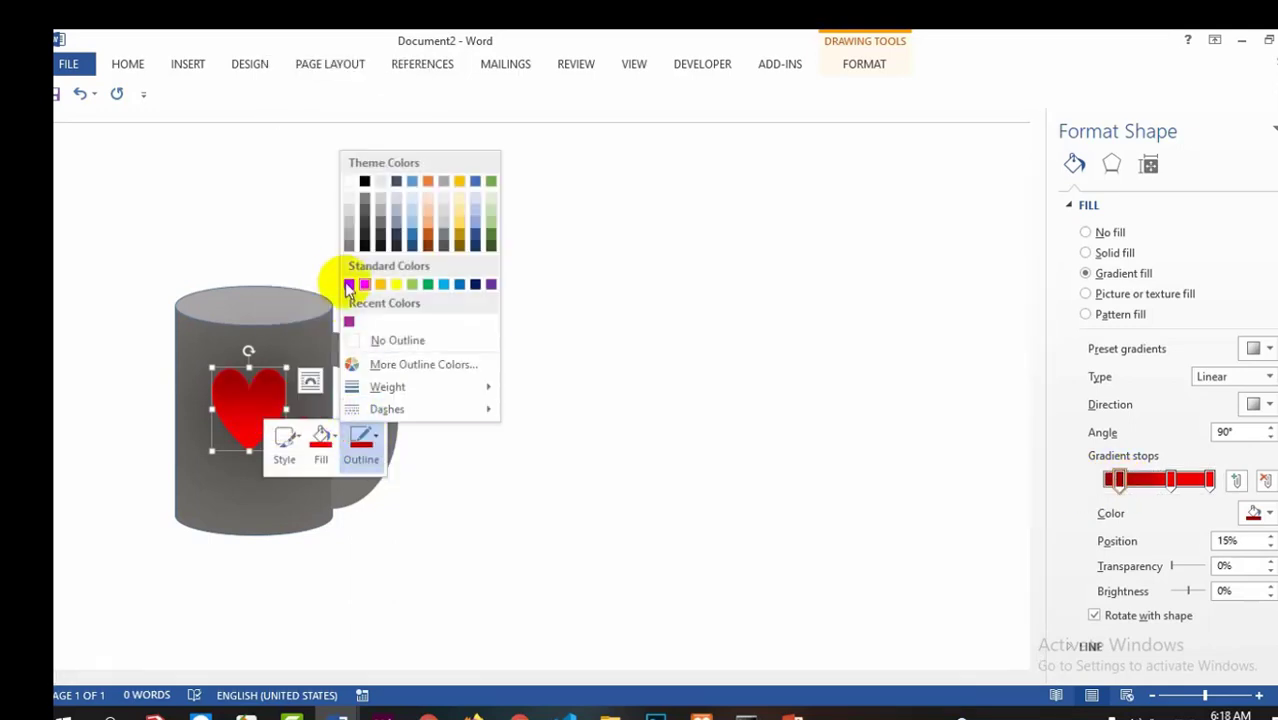
{"action": "left_click", "coordinate": [349, 286]}
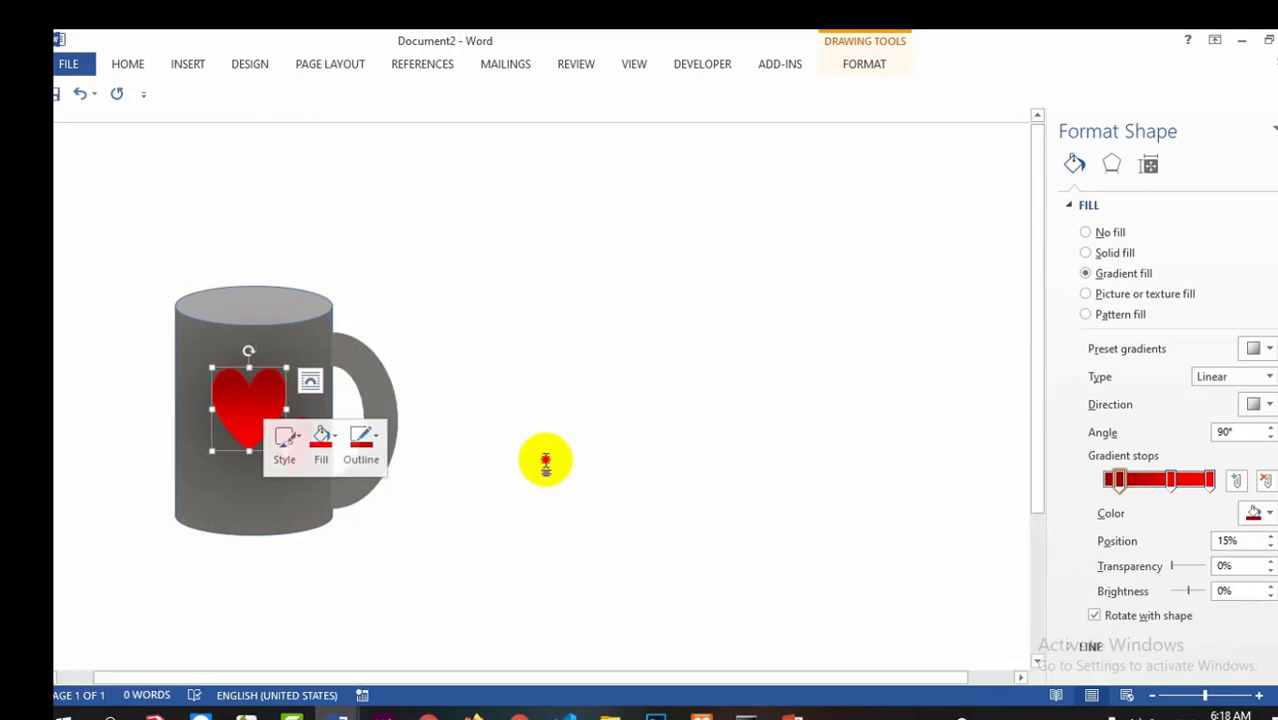
{"action": "left_click", "coordinate": [547, 462]}
Group the mug body, handle and both hearts into a single object
{"action": "left_click", "coordinate": [373, 418]}
{"action": "left_click", "coordinate": [370, 414]}
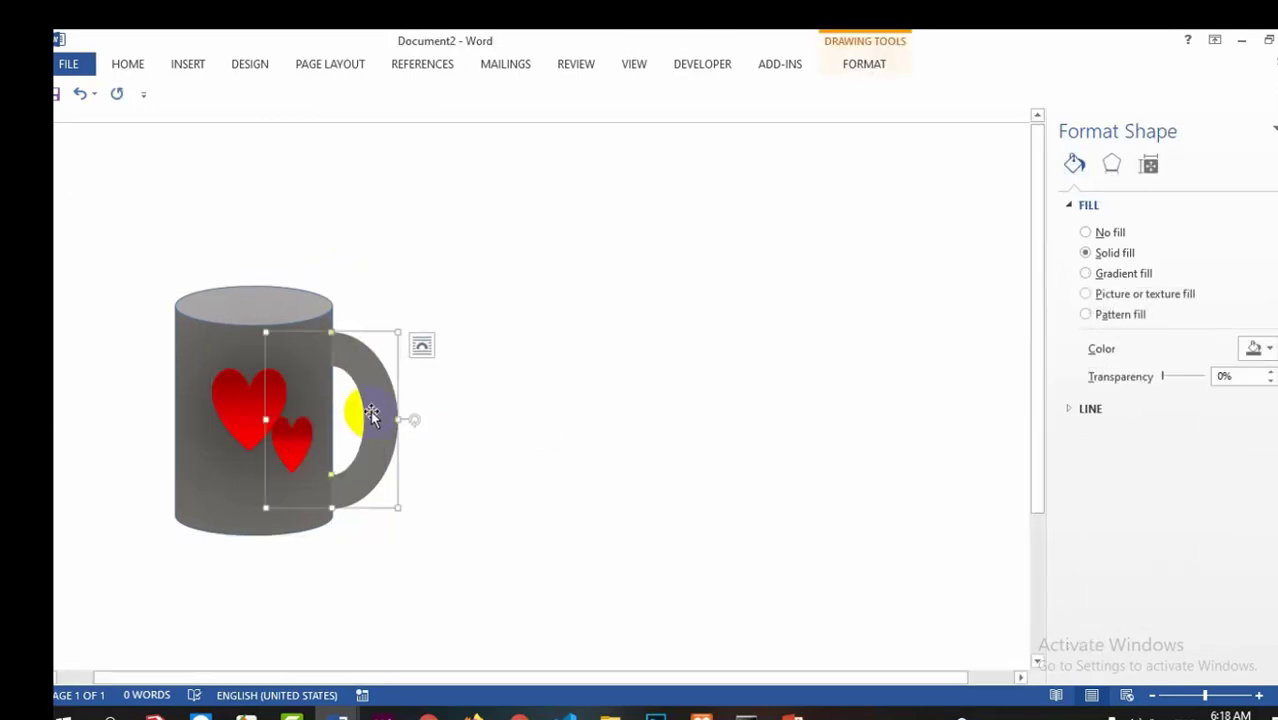
{"action": "left_click", "coordinate": [223, 386], "text": "shift"}
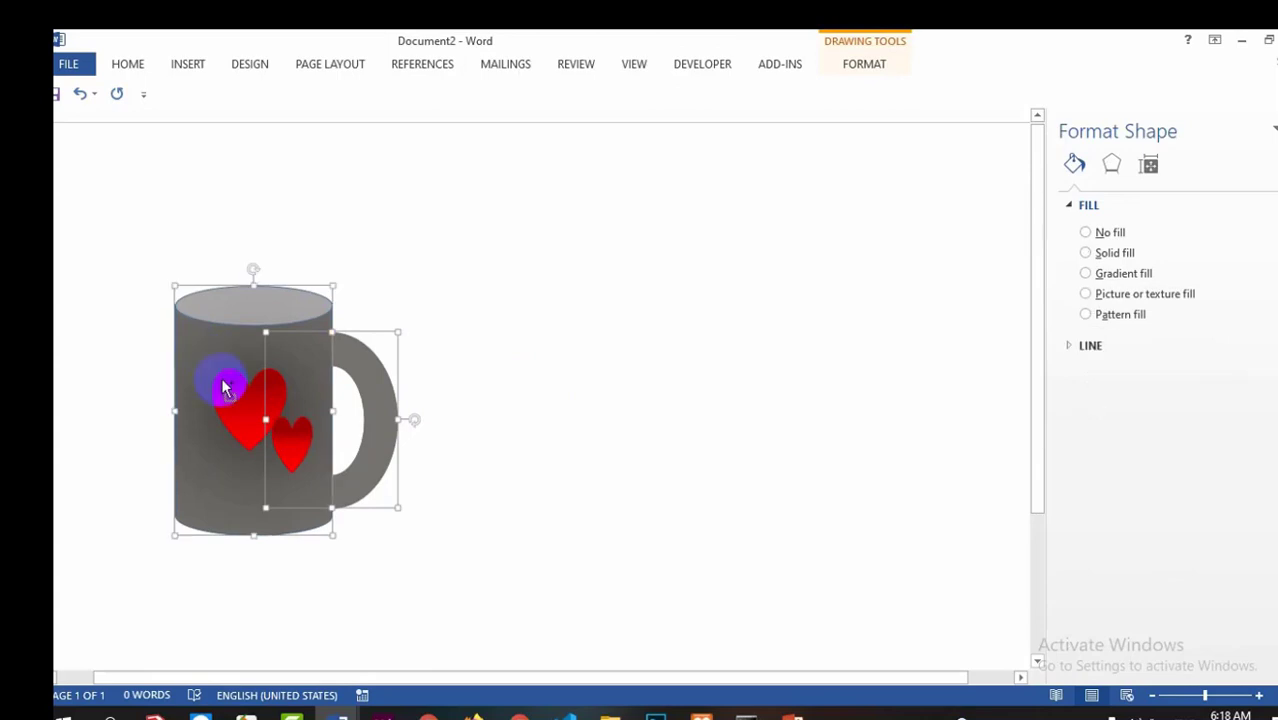
{"action": "left_click", "coordinate": [233, 397], "text": "shift"}
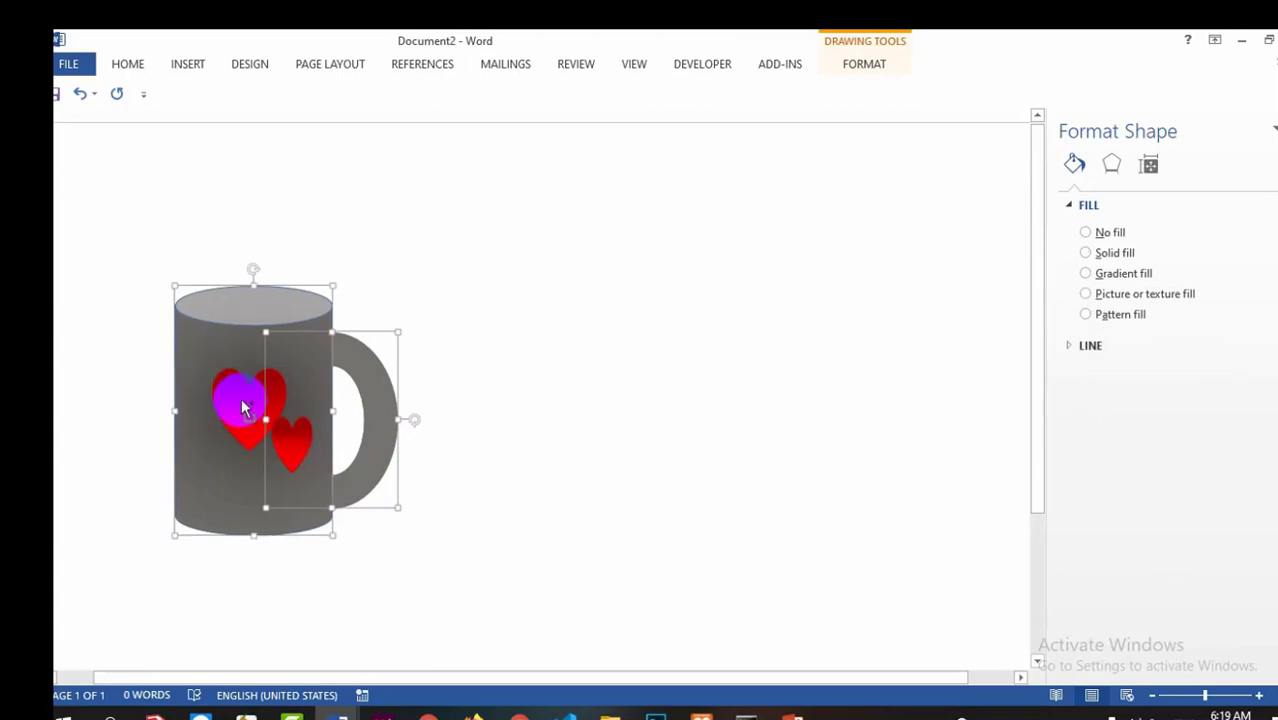
{"action": "right_click", "coordinate": [292, 466]}
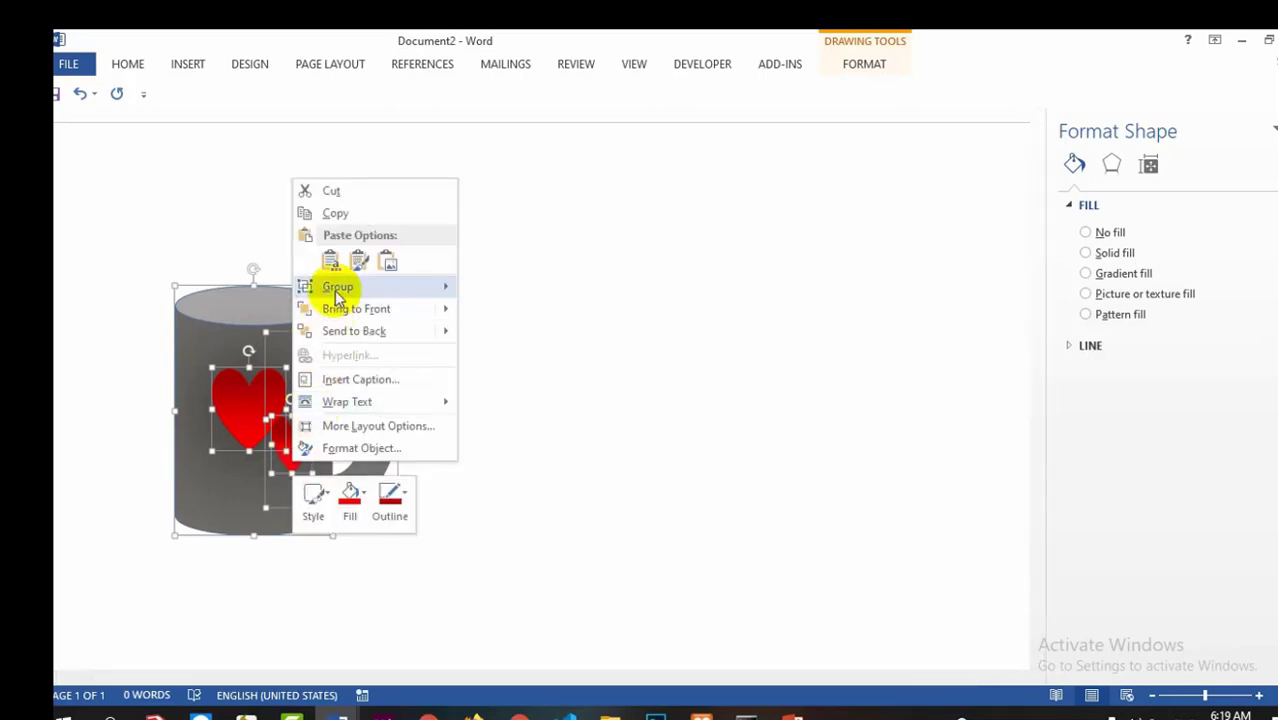
{"action": "mouse_move", "coordinate": [338, 296]}
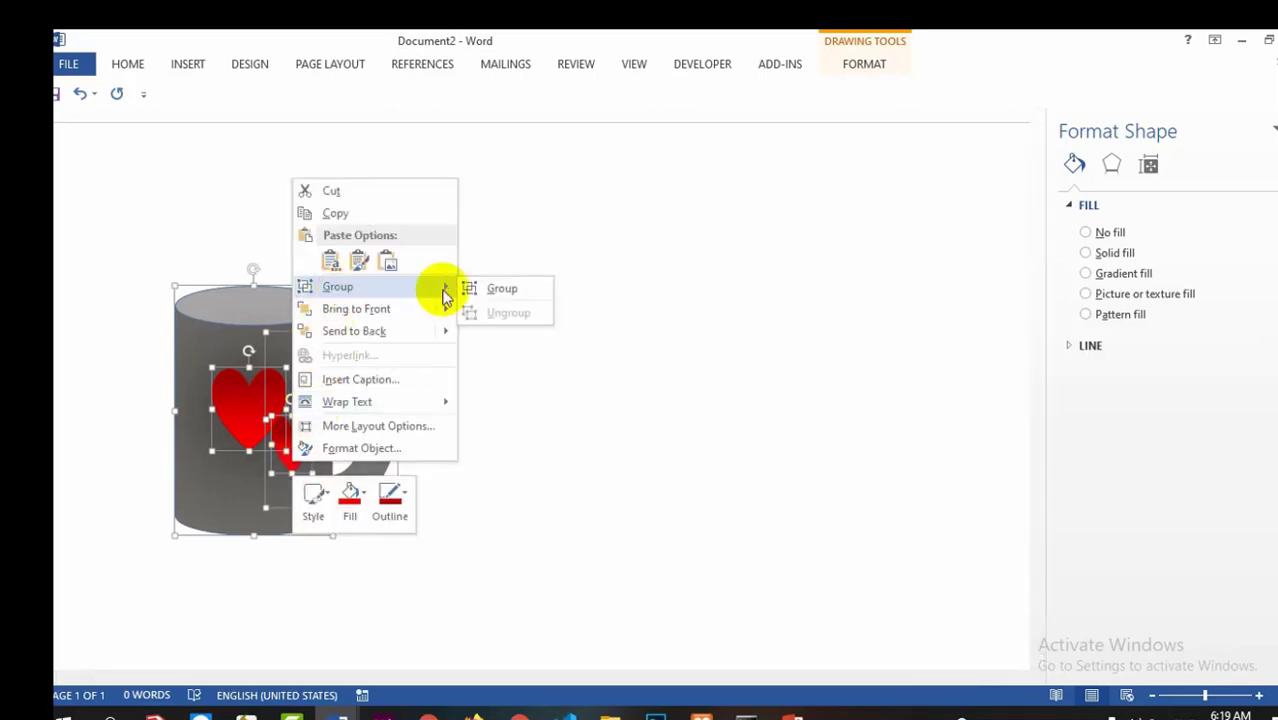
{"action": "left_click", "coordinate": [503, 288]}
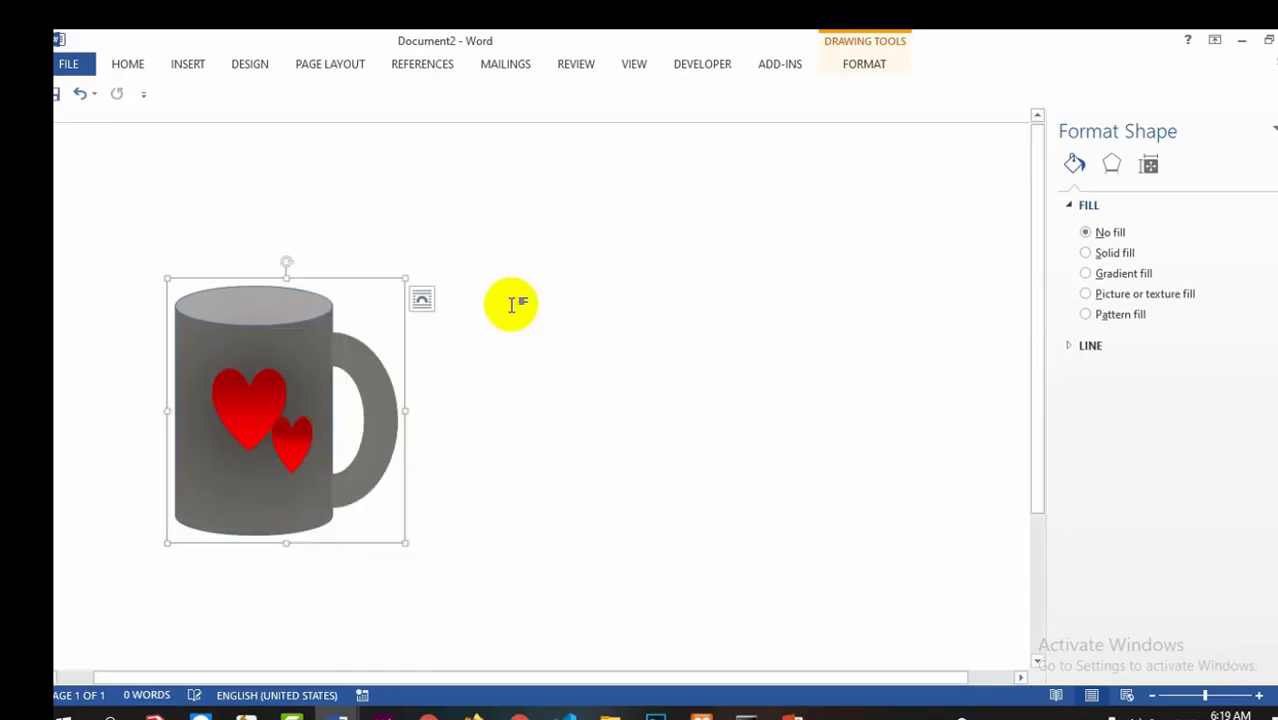
Duplicate the grouped mug twice, placing the copies side by side in a row with the original
{"action": "left_click", "coordinate": [504, 375]}
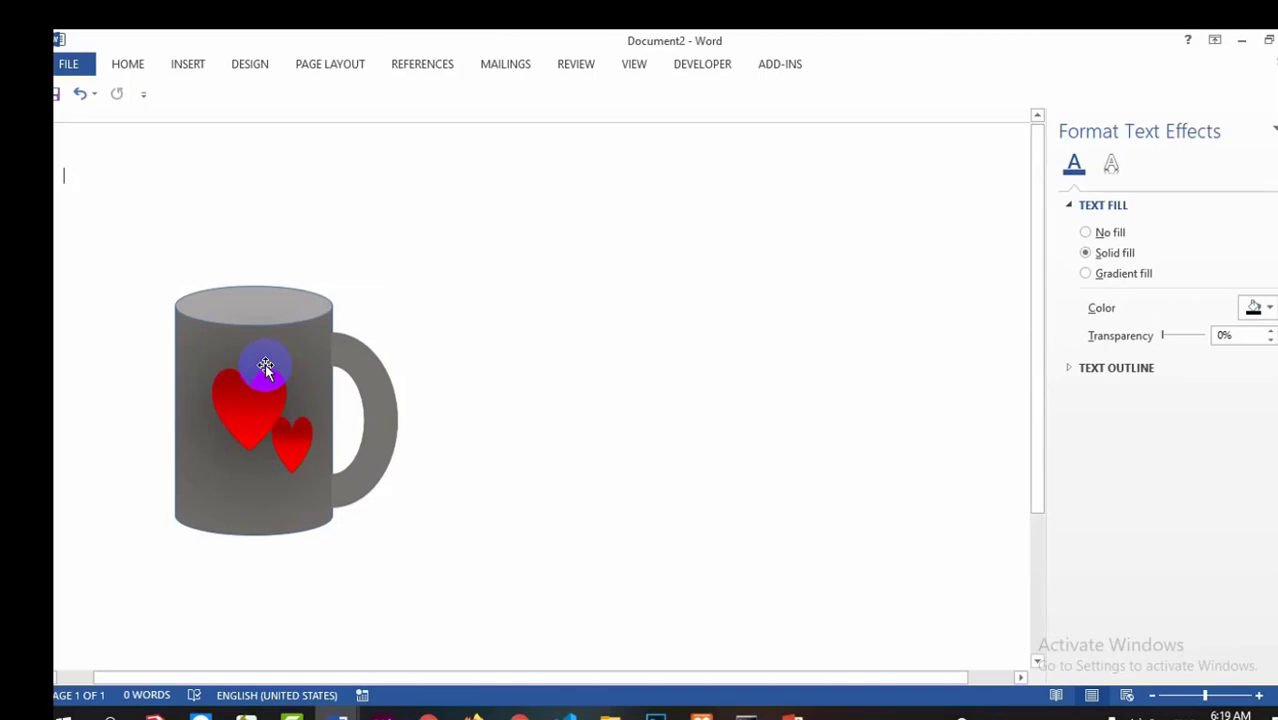
{"action": "mouse_move", "coordinate": [265, 365]}
{"action": "left_mouse_down"}
{"action": "mouse_move", "coordinate": [536, 359]}
{"action": "mouse_move", "coordinate": [519, 360]}
{"action": "mouse_move", "coordinate": [702, 385]}
{"action": "mouse_move", "coordinate": [805, 358]}
{"action": "left_mouse_up"}
{"action": "scroll", "coordinate": [702, 237], "scroll_direction": "down", "scroll_amount": 2}
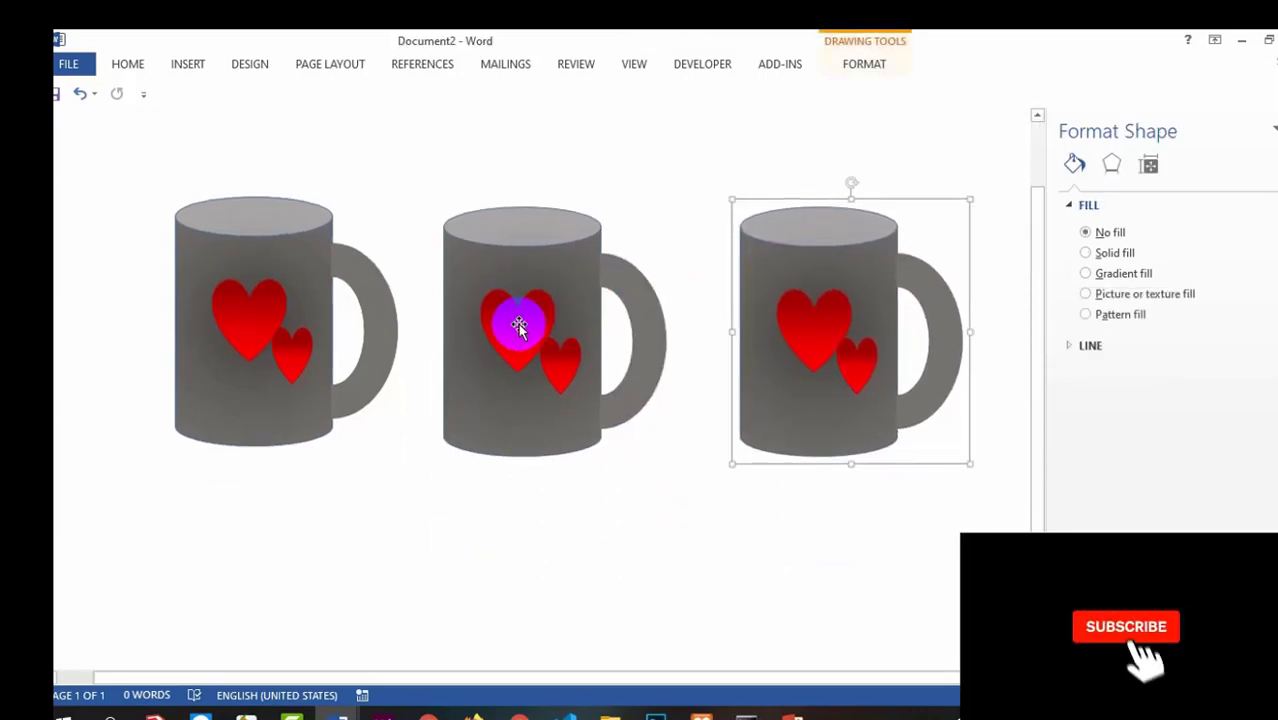
Copy the middle mug, paste it and place the copy directly beneath the first mug
{"action": "right_click", "coordinate": [489, 305]}
{"action": "left_click", "coordinate": [528, 337]}
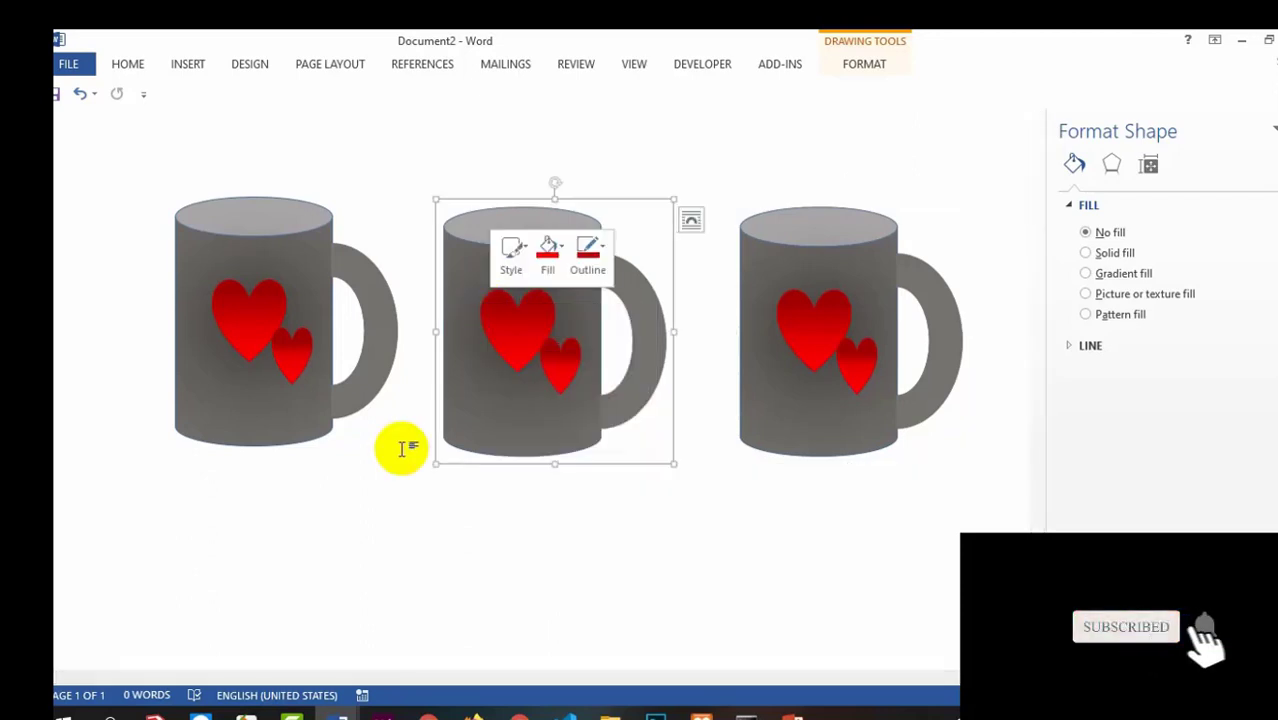
{"action": "left_click", "coordinate": [383, 480]}
{"action": "key", "text": "ctrl+v"}
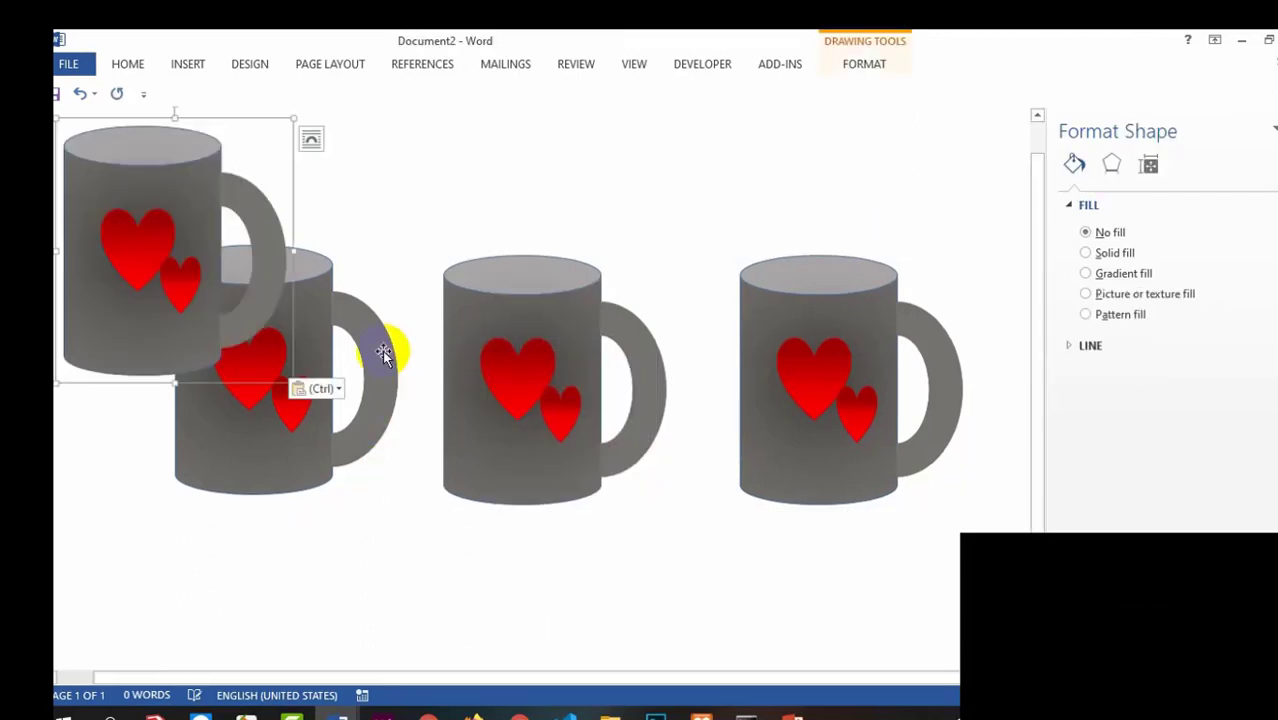
{"action": "scroll", "coordinate": [342, 314], "scroll_direction": "down", "scroll_amount": 1}
{"action": "left_click", "coordinate": [165, 193]}
{"action": "left_click_drag", "start_coordinate": [165, 193], "coordinate": [260, 559]}
{"action": "scroll", "coordinate": [531, 542], "scroll_direction": "down", "scroll_amount": 2}
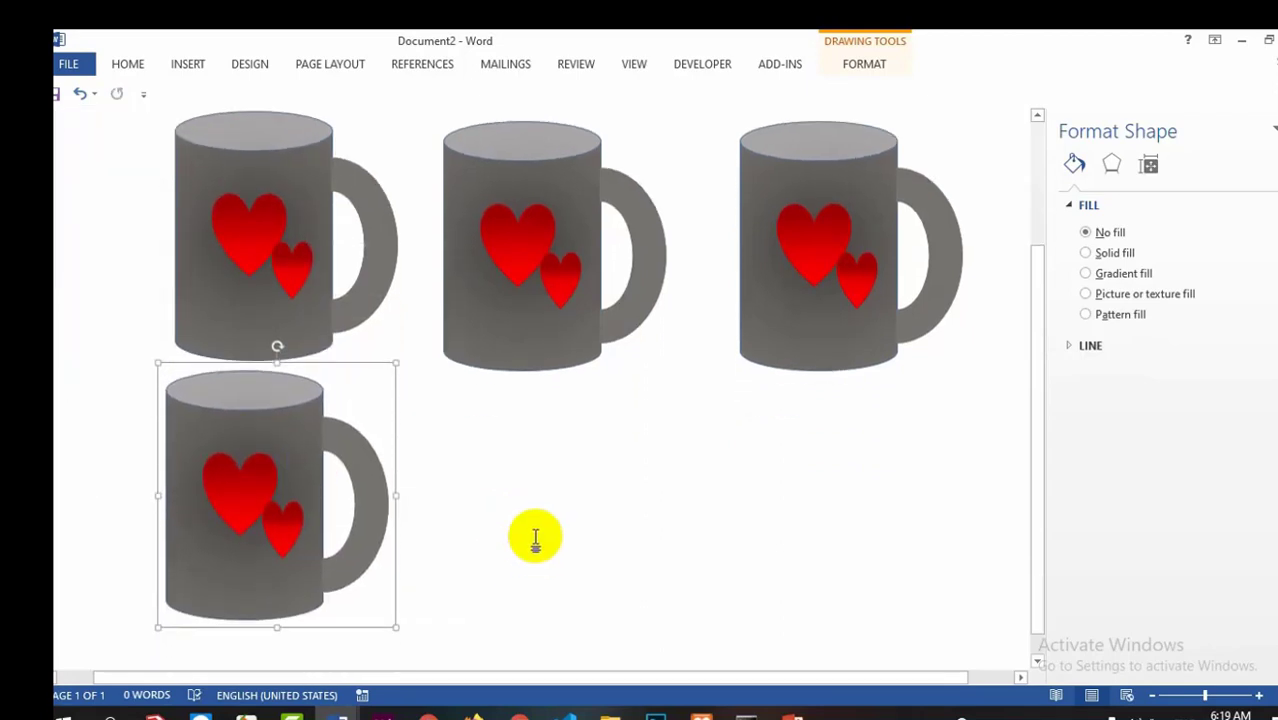
Cut the large heart and the small heart out of the fourth mug beneath the row
{"action": "left_click", "coordinate": [259, 460]}
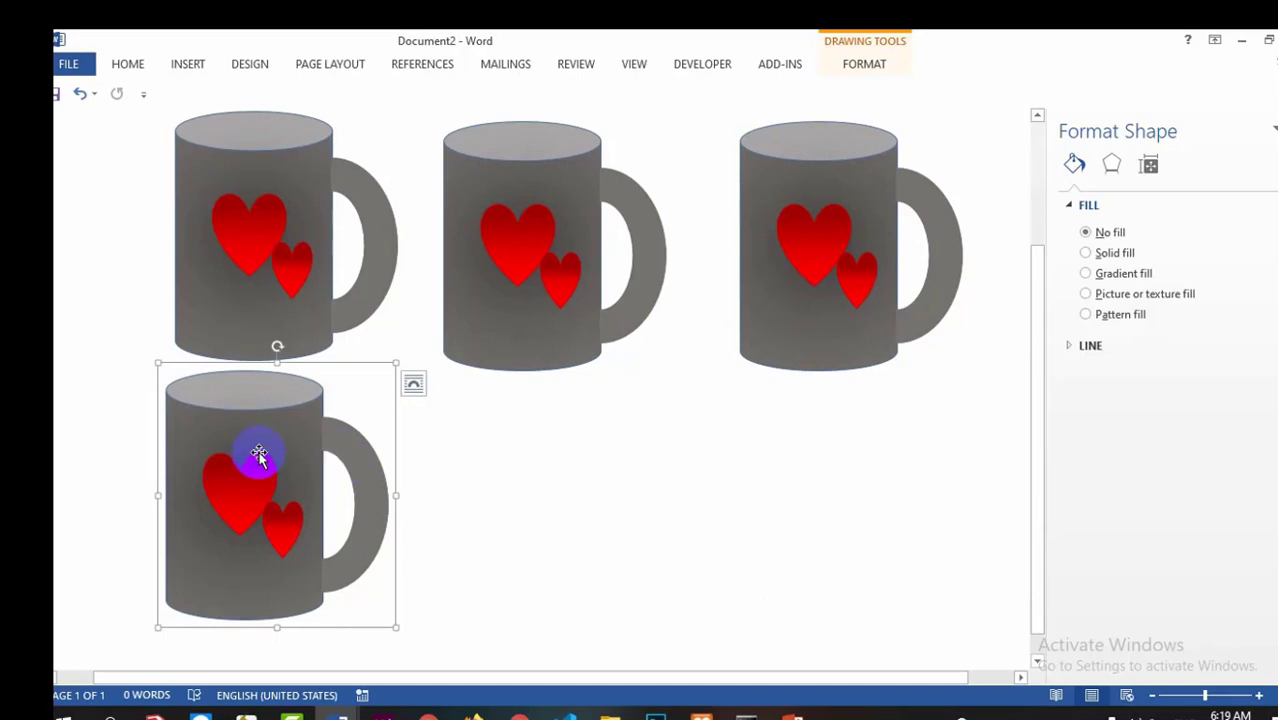
{"action": "right_click", "coordinate": [258, 452]}
{"action": "left_click", "coordinate": [414, 485]}
{"action": "left_click", "coordinate": [254, 505]}
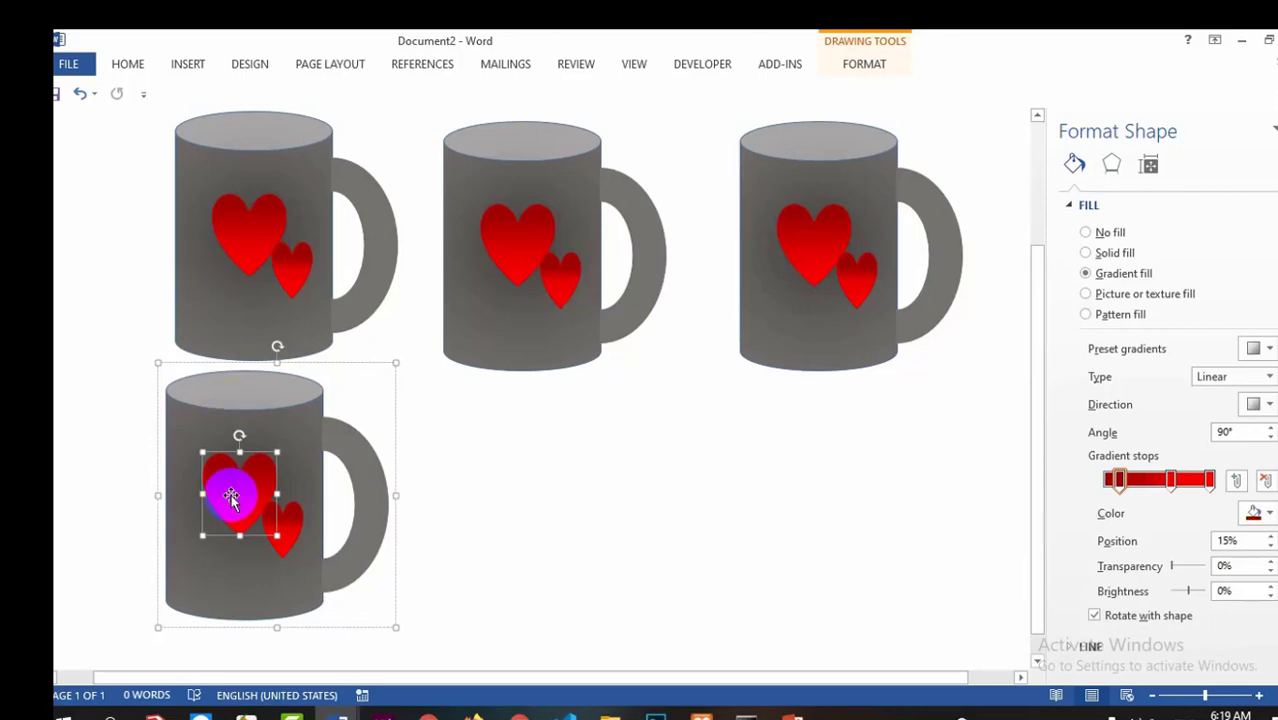
{"action": "right_click", "coordinate": [235, 492]}
{"action": "left_click", "coordinate": [262, 157]}
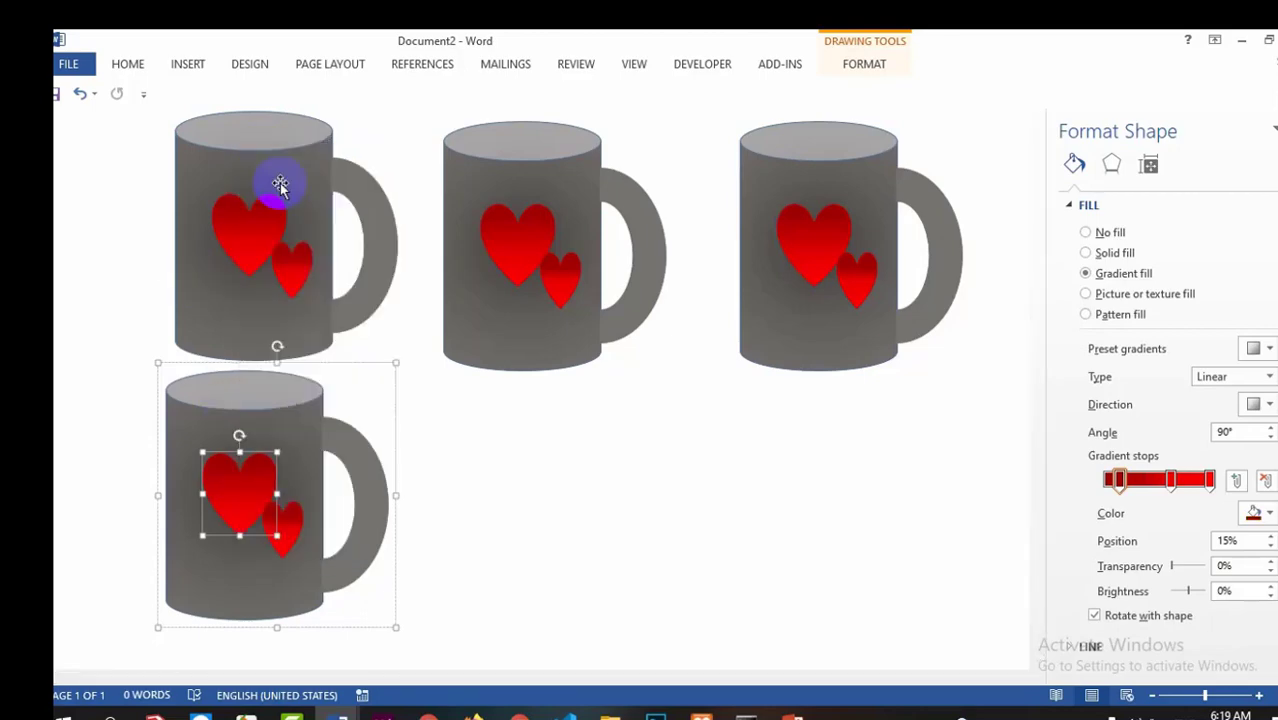
{"action": "right_click", "coordinate": [281, 533]}
{"action": "left_click", "coordinate": [277, 537]}
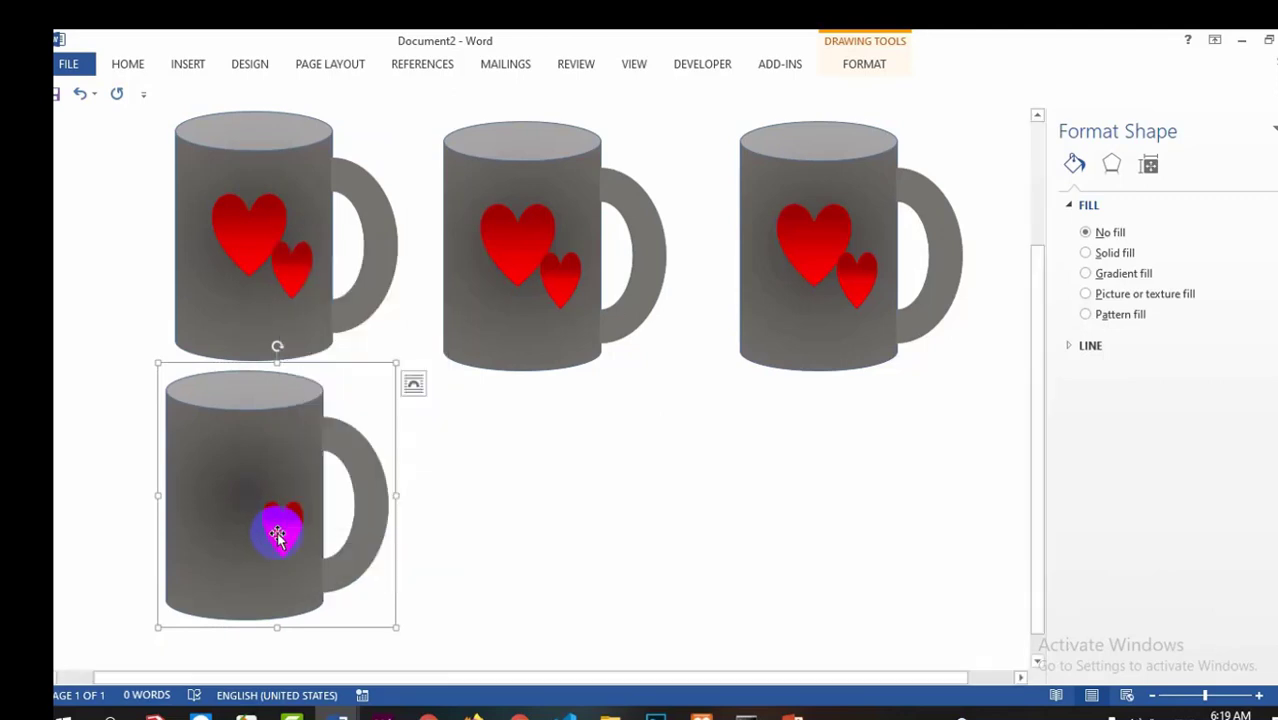
{"action": "left_click", "coordinate": [286, 535]}
{"action": "right_click", "coordinate": [286, 533]}
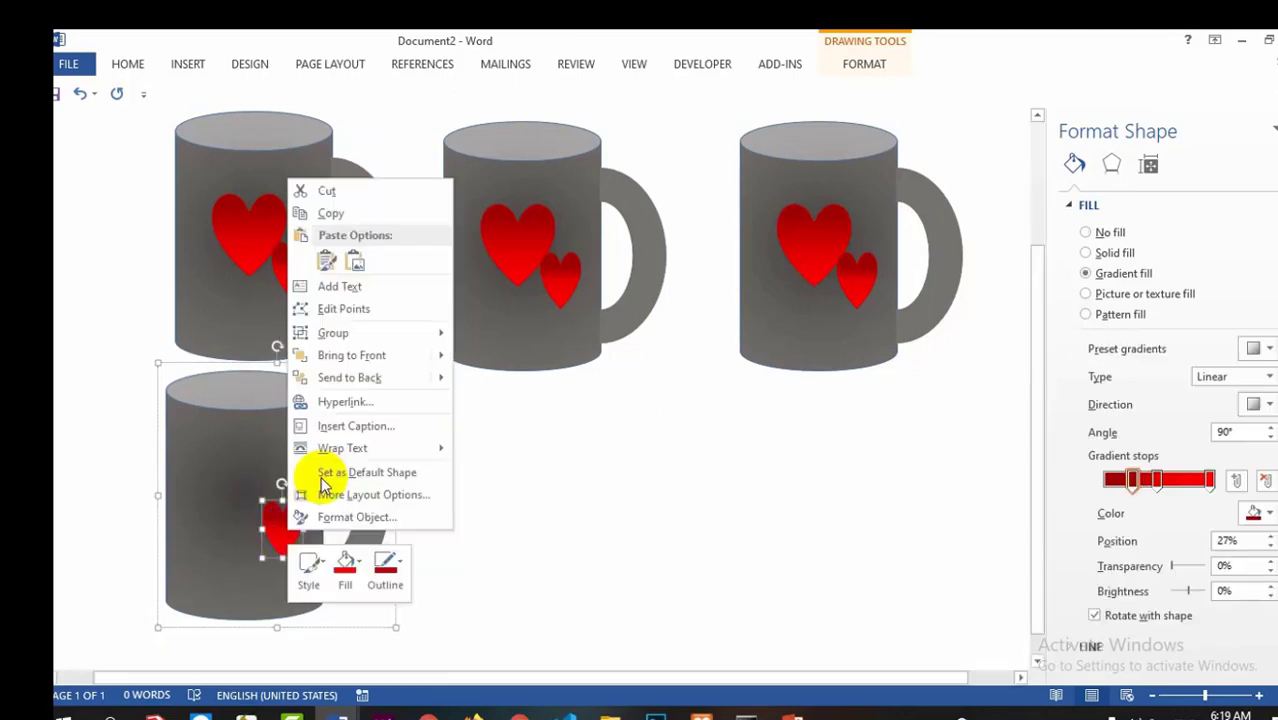
{"action": "left_click", "coordinate": [326, 192]}
Recolor the plain mug's body and outline with the darkest orange theme shade, giving the fill a light from-center gradient
{"action": "left_click", "coordinate": [238, 489]}
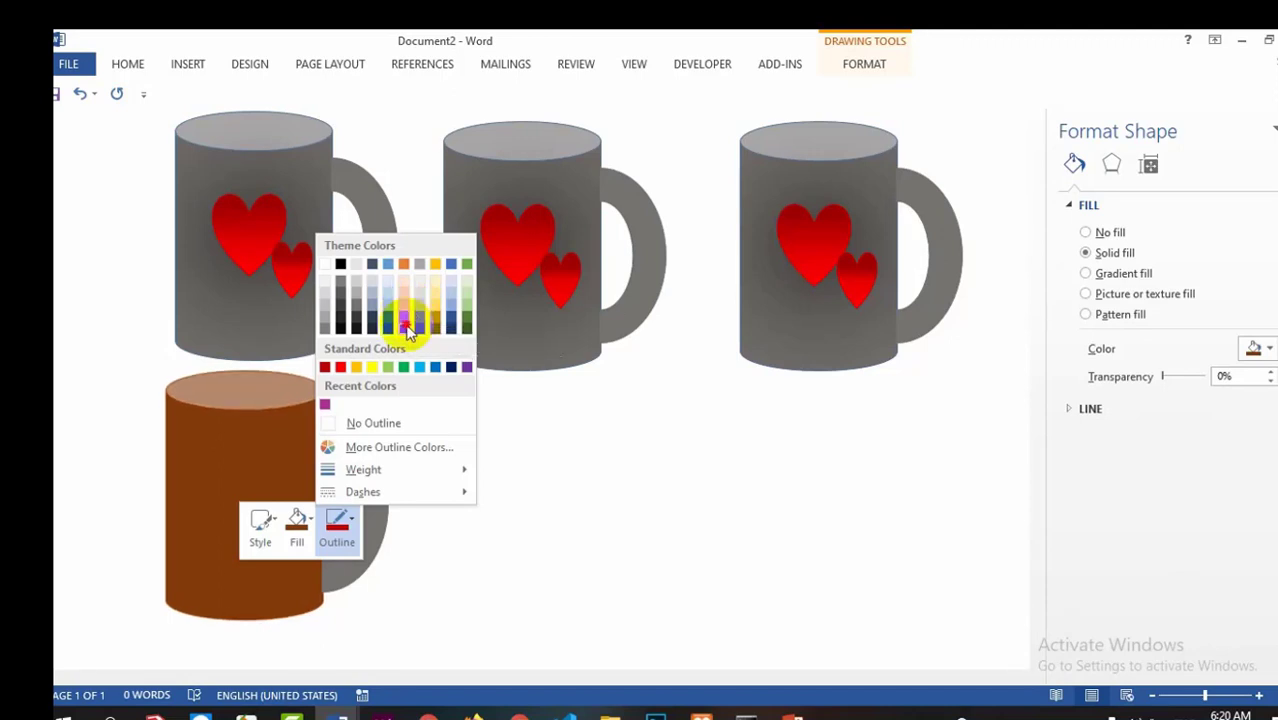
{"action": "left_click", "coordinate": [405, 326]}
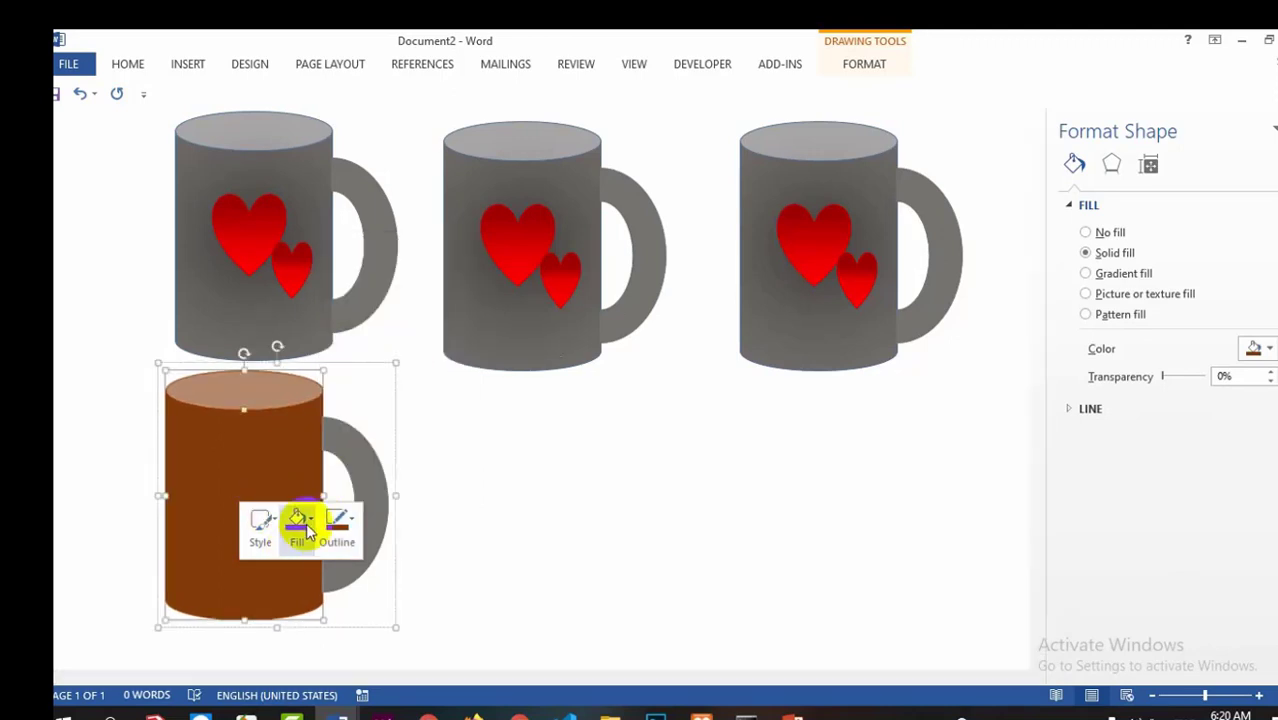
{"action": "left_click", "coordinate": [306, 530]}
{"action": "mouse_move", "coordinate": [323, 478]}
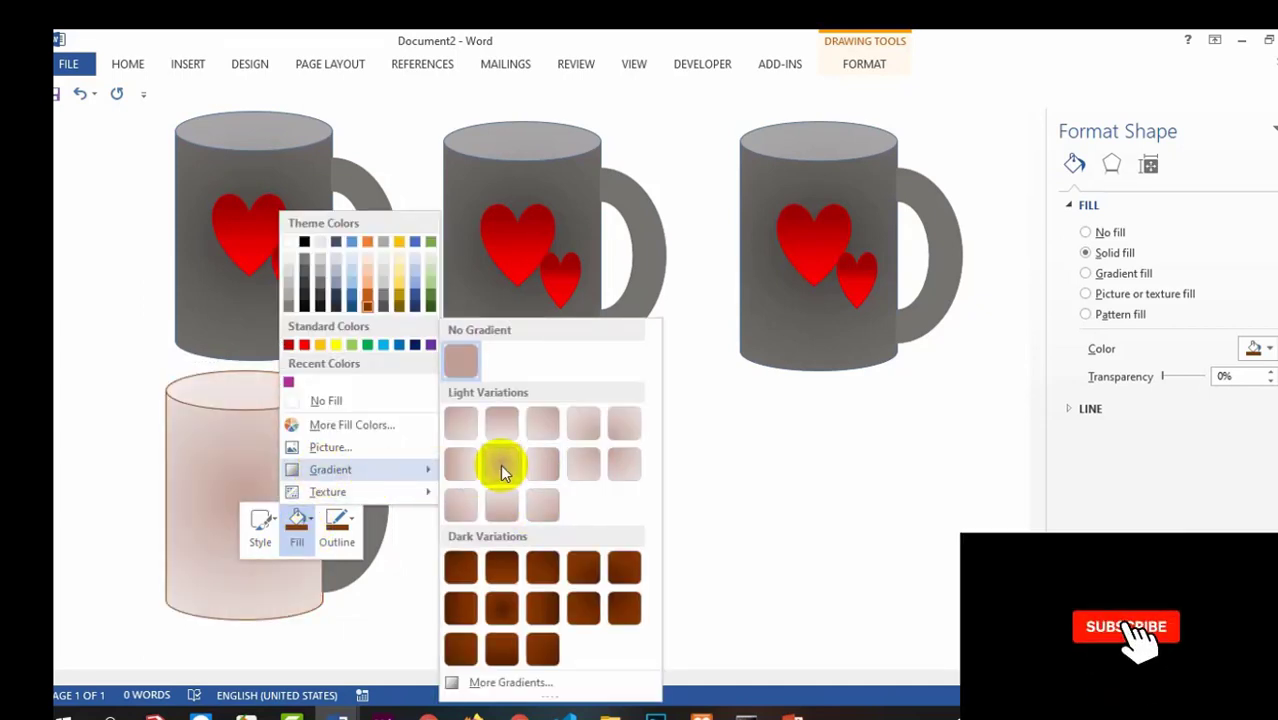
{"action": "left_click", "coordinate": [500, 464]}
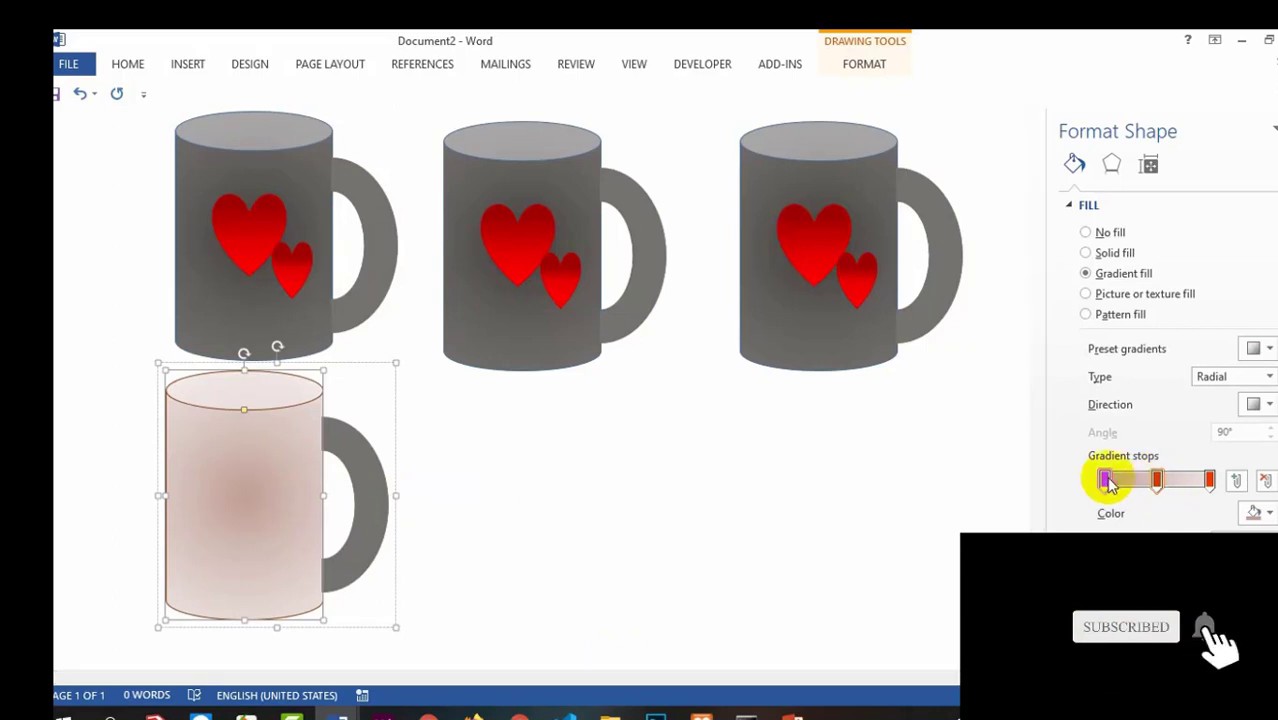
Adjust the plain mug body's radial gradient stops, with one stop near the start and another at about 71%
{"action": "left_click_drag", "start_coordinate": [1108, 480], "coordinate": [1134, 482]}
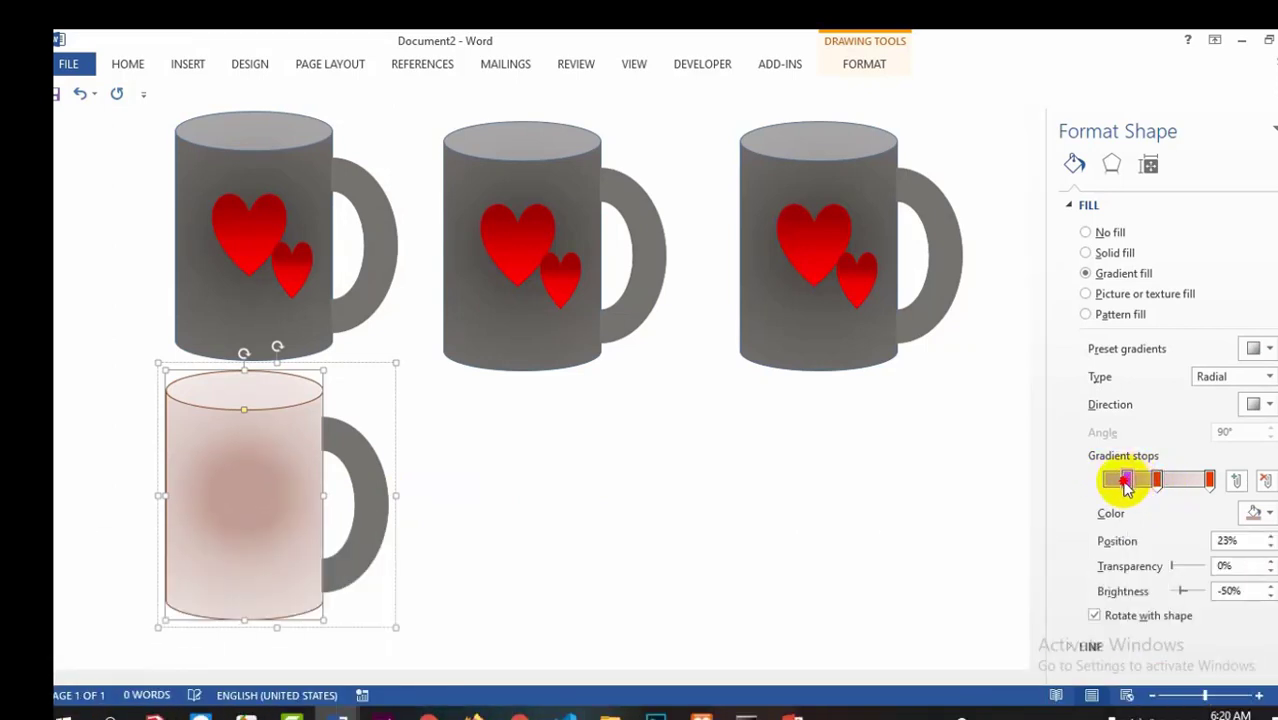
{"action": "left_click_drag", "start_coordinate": [1122, 492], "coordinate": [1163, 497]}
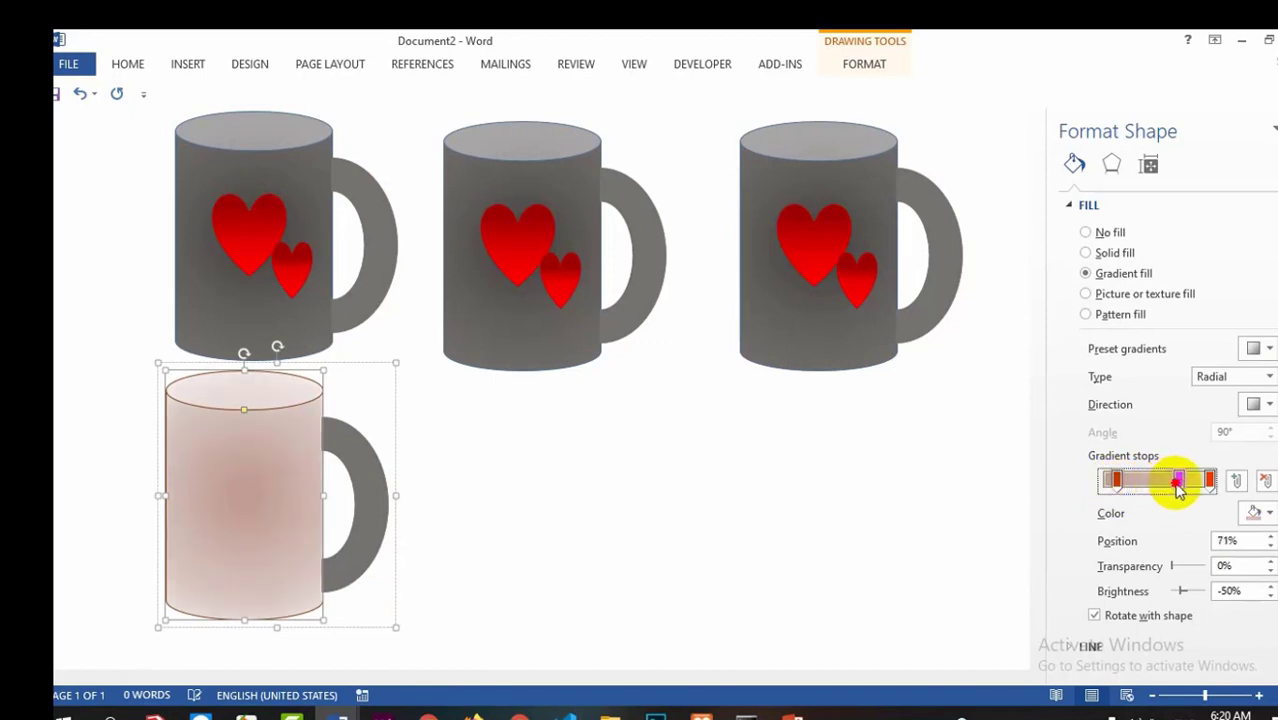
{"action": "left_click", "coordinate": [455, 505]}
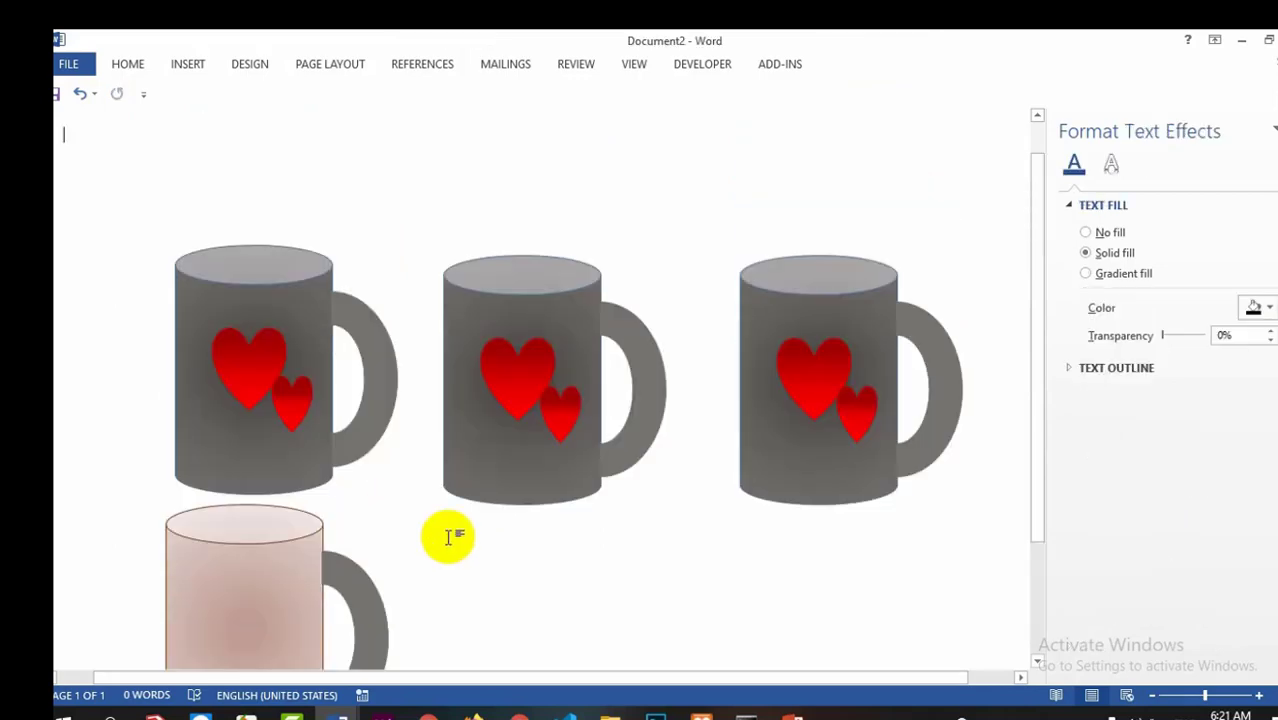
Fill the plain mug's handle with the Darker 25% orange theme shade and a light Linear Down gradient
{"action": "left_click", "coordinate": [368, 448]}
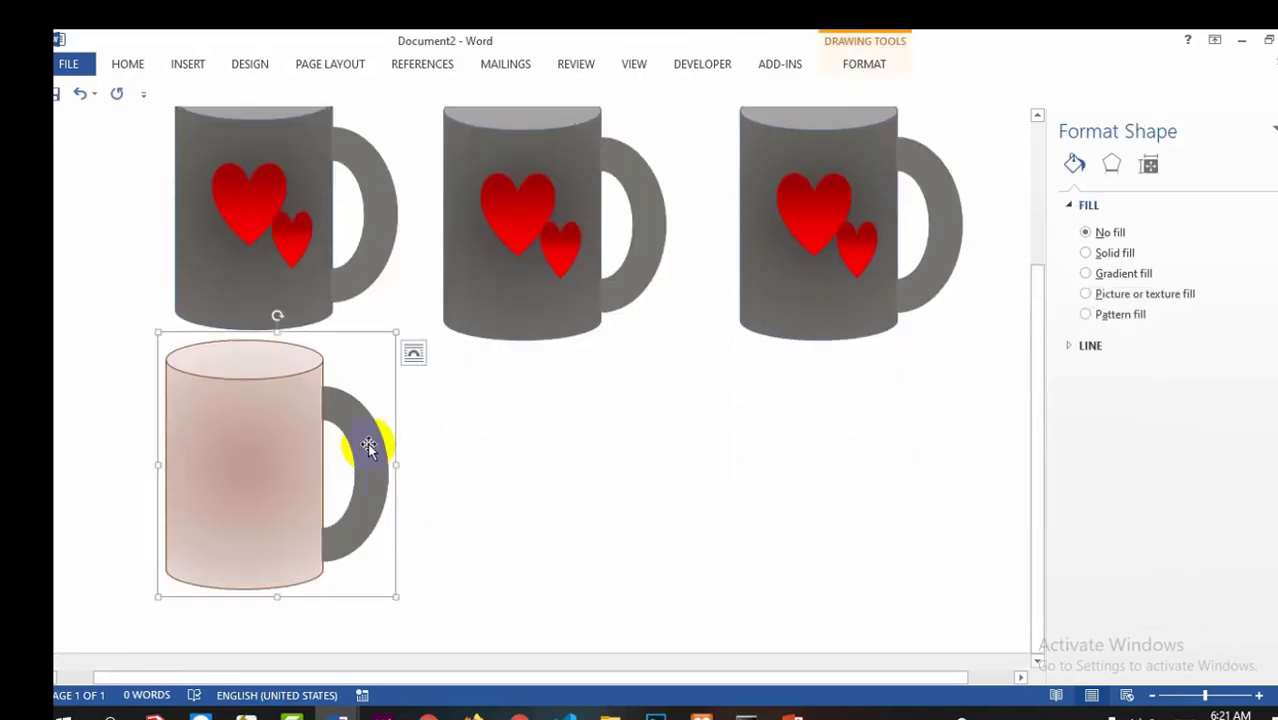
{"action": "left_click", "coordinate": [368, 448]}
{"action": "right_click", "coordinate": [366, 449]}
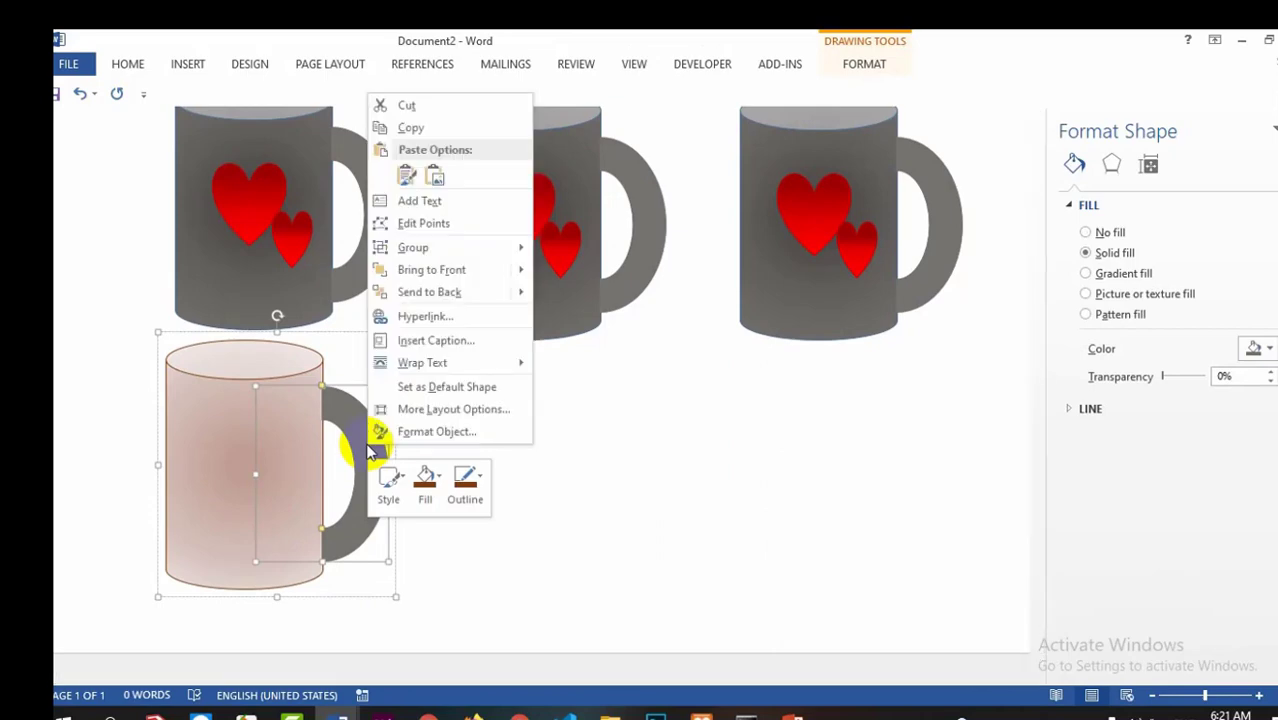
{"action": "left_click", "coordinate": [467, 487]}
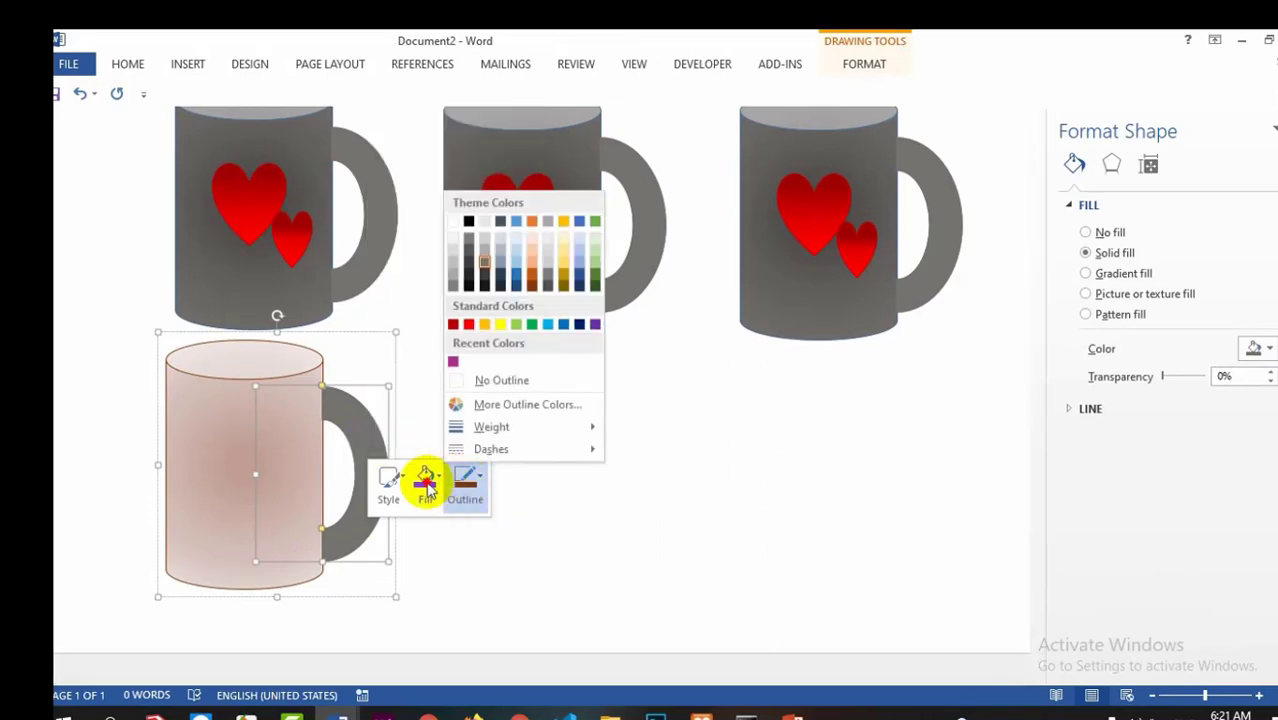
{"action": "left_click", "coordinate": [425, 484]}
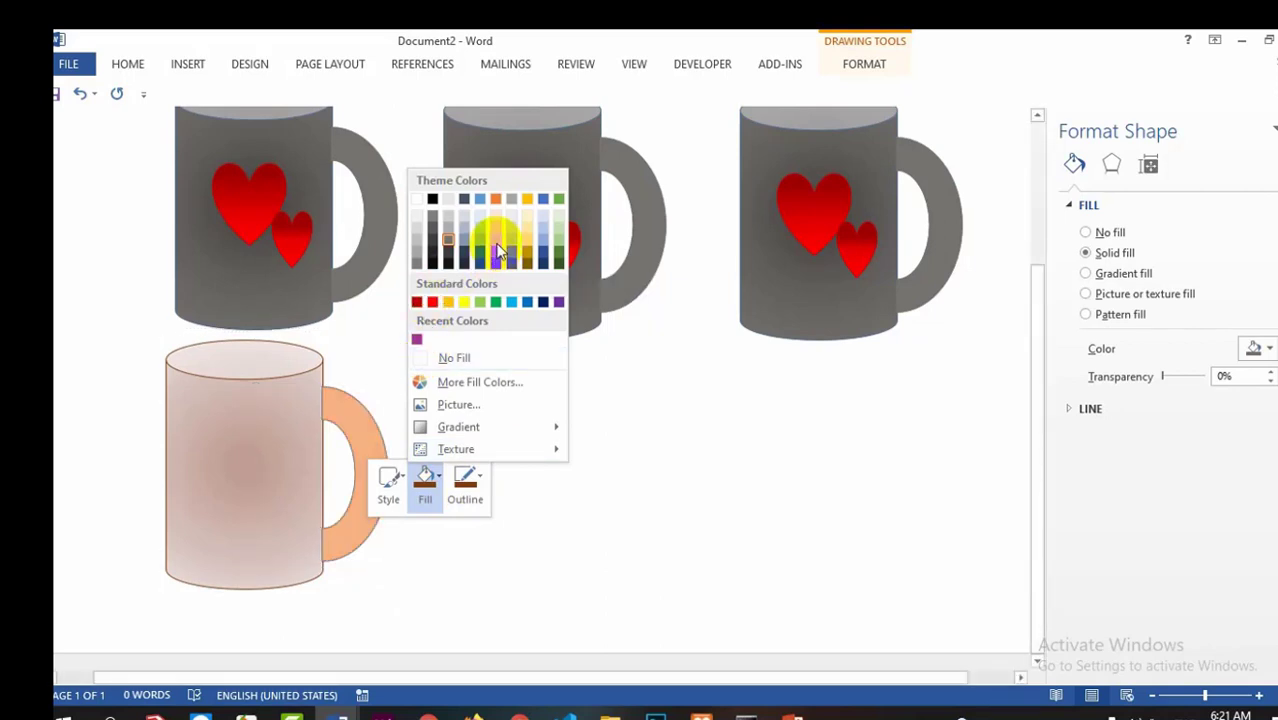
{"action": "left_click", "coordinate": [497, 258]}
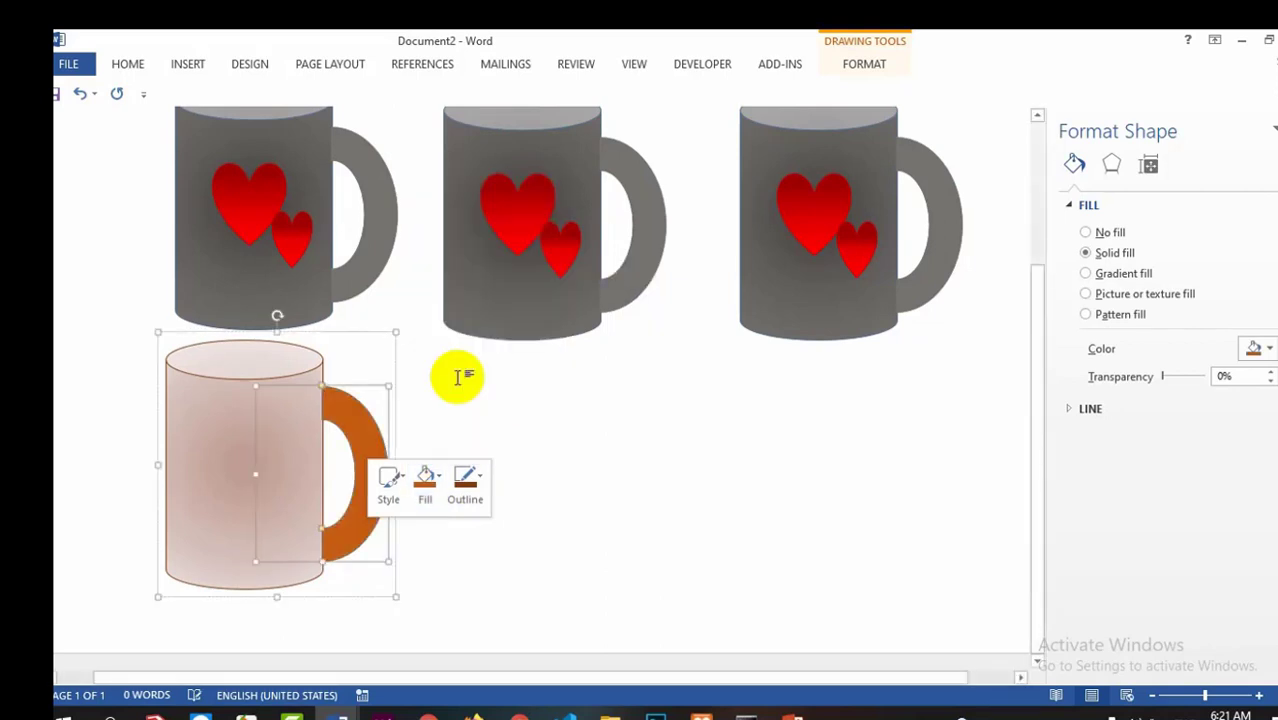
{"action": "left_click", "coordinate": [423, 479]}
{"action": "mouse_move", "coordinate": [448, 424]}
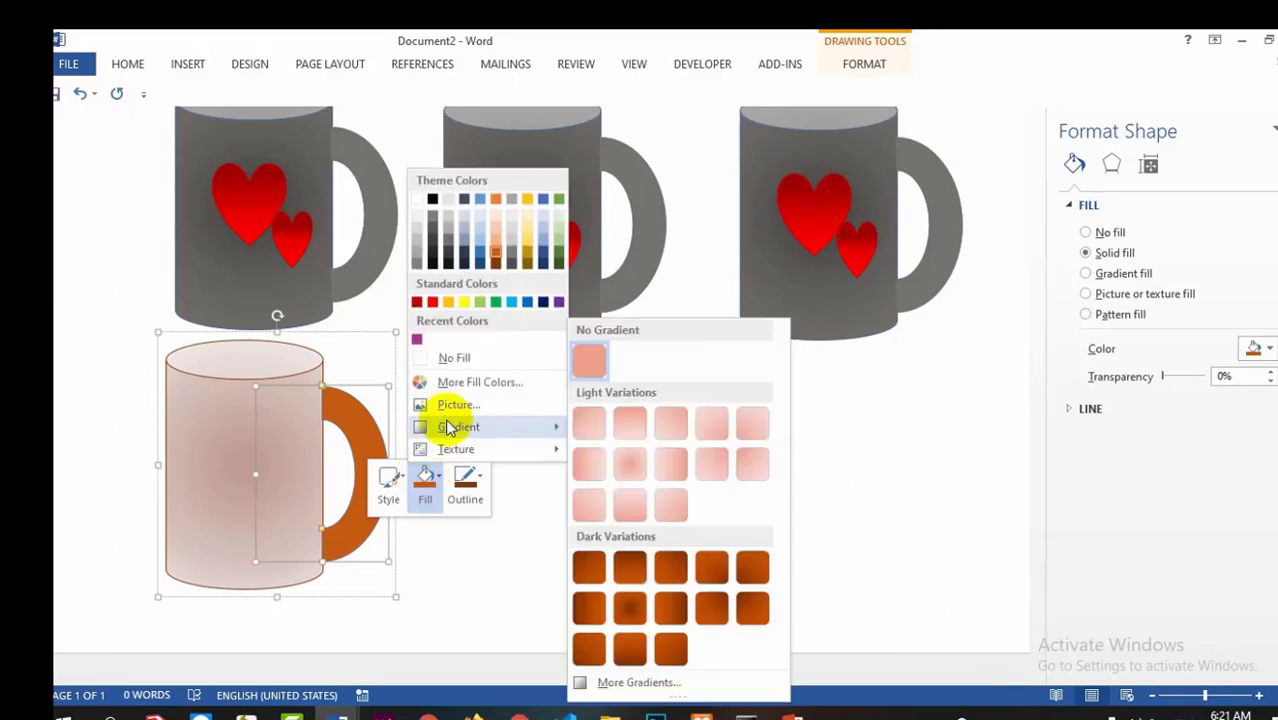
{"action": "left_click", "coordinate": [630, 441]}
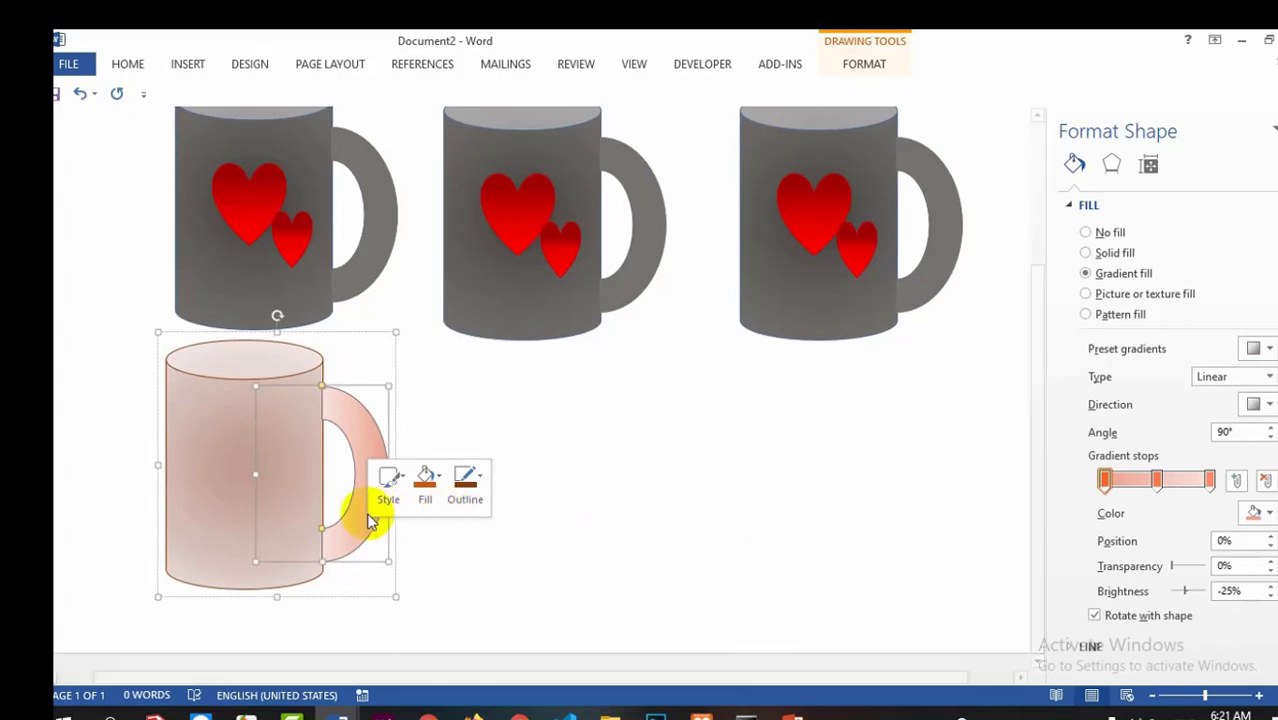
Set the outlines of the plain mug's handle and body to a light orange theme shade
{"action": "left_click", "coordinate": [465, 482]}
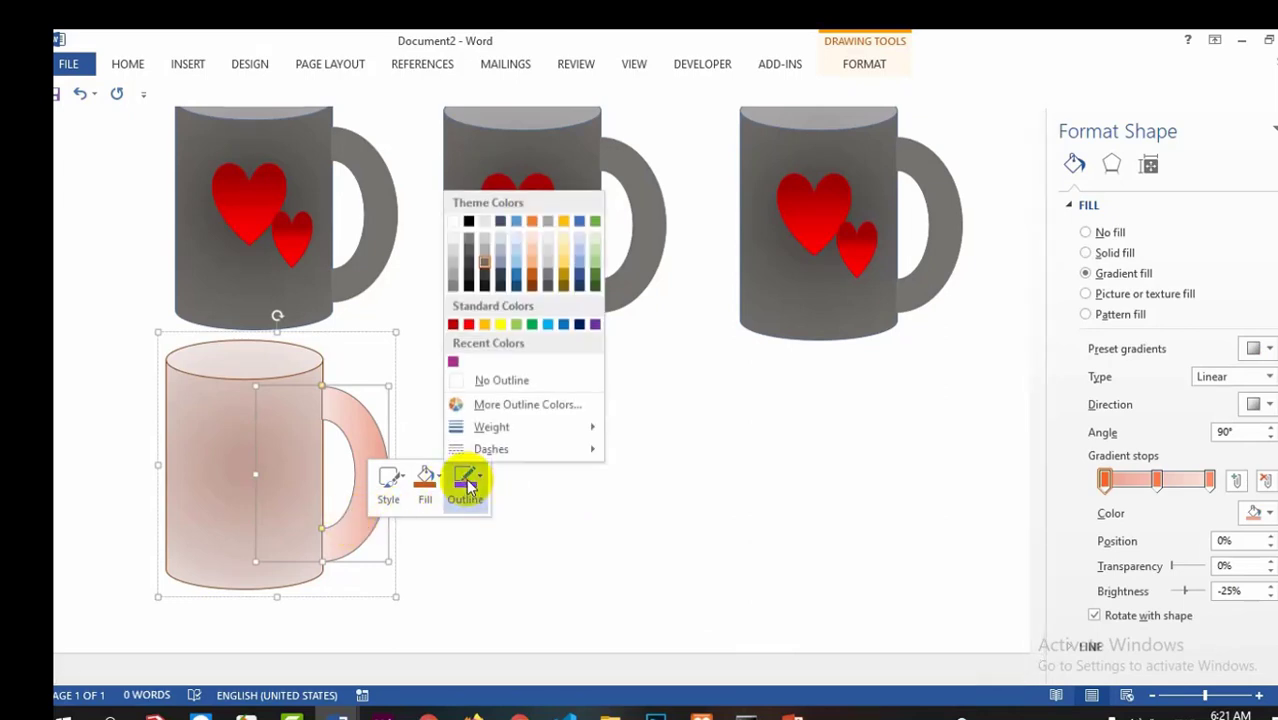
{"action": "left_click", "coordinate": [535, 270]}
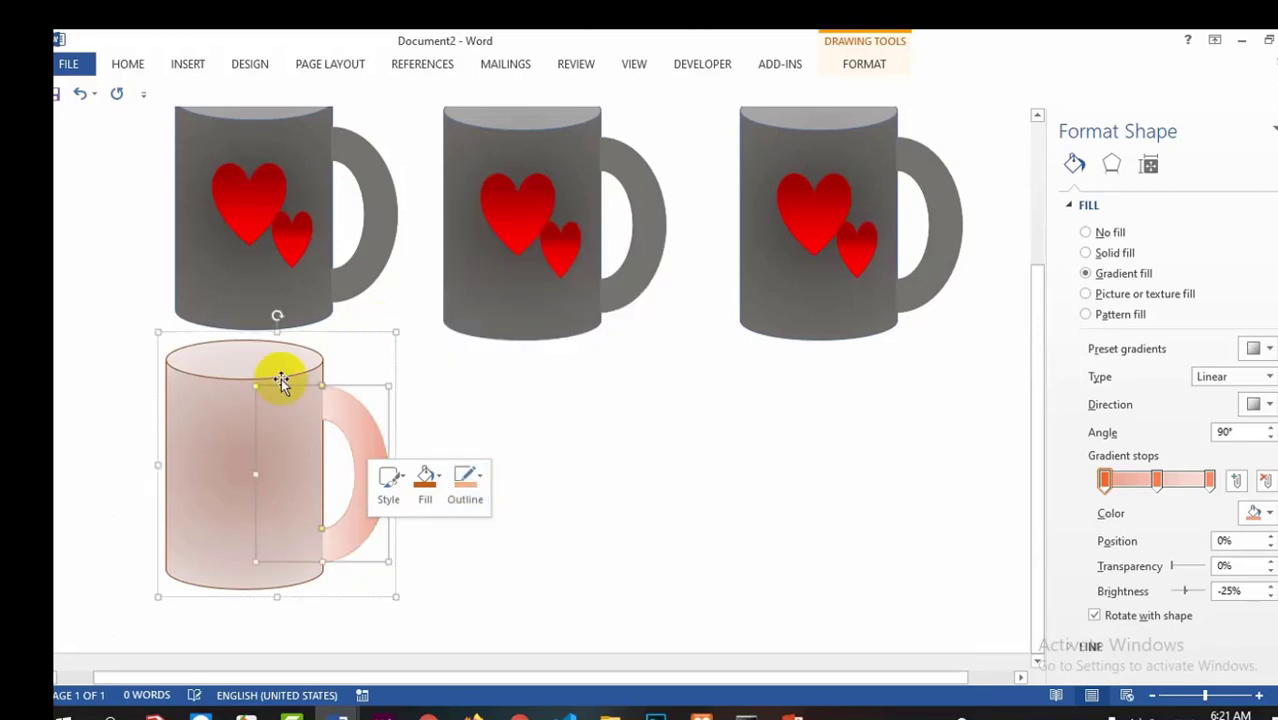
{"action": "left_click", "coordinate": [200, 520]}
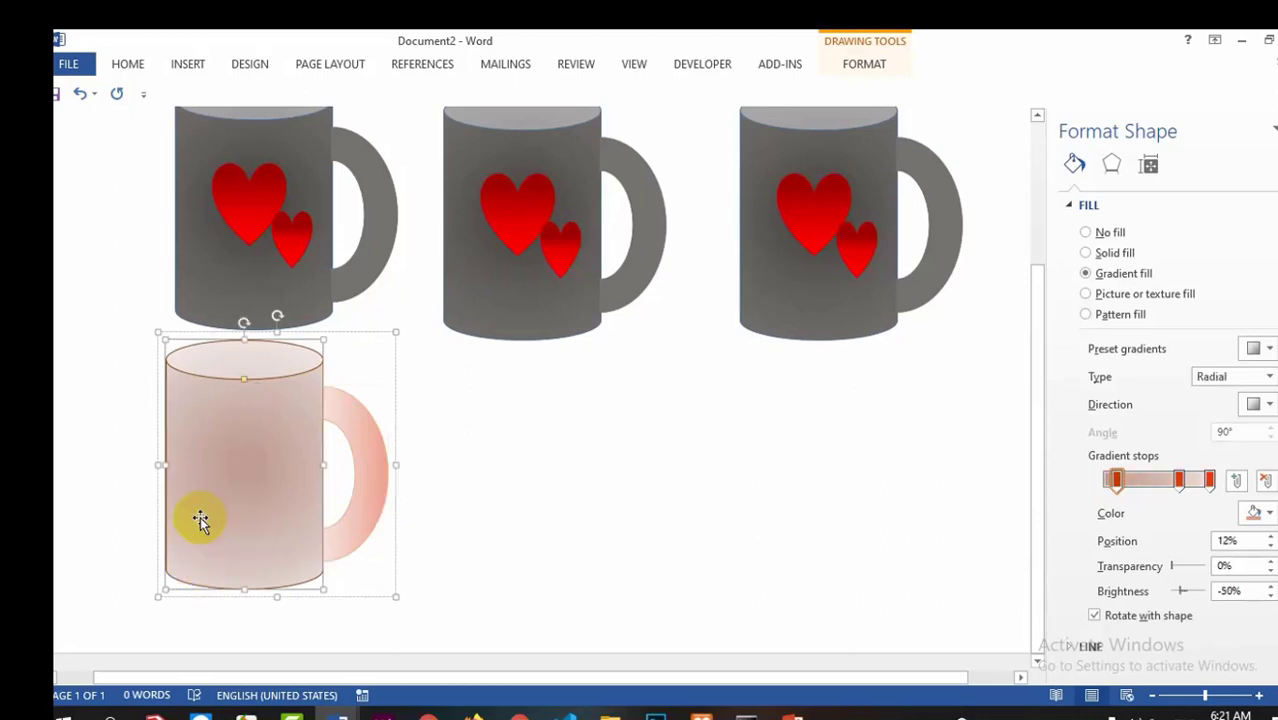
{"action": "right_click", "coordinate": [200, 520]}
{"action": "left_click", "coordinate": [301, 558]}
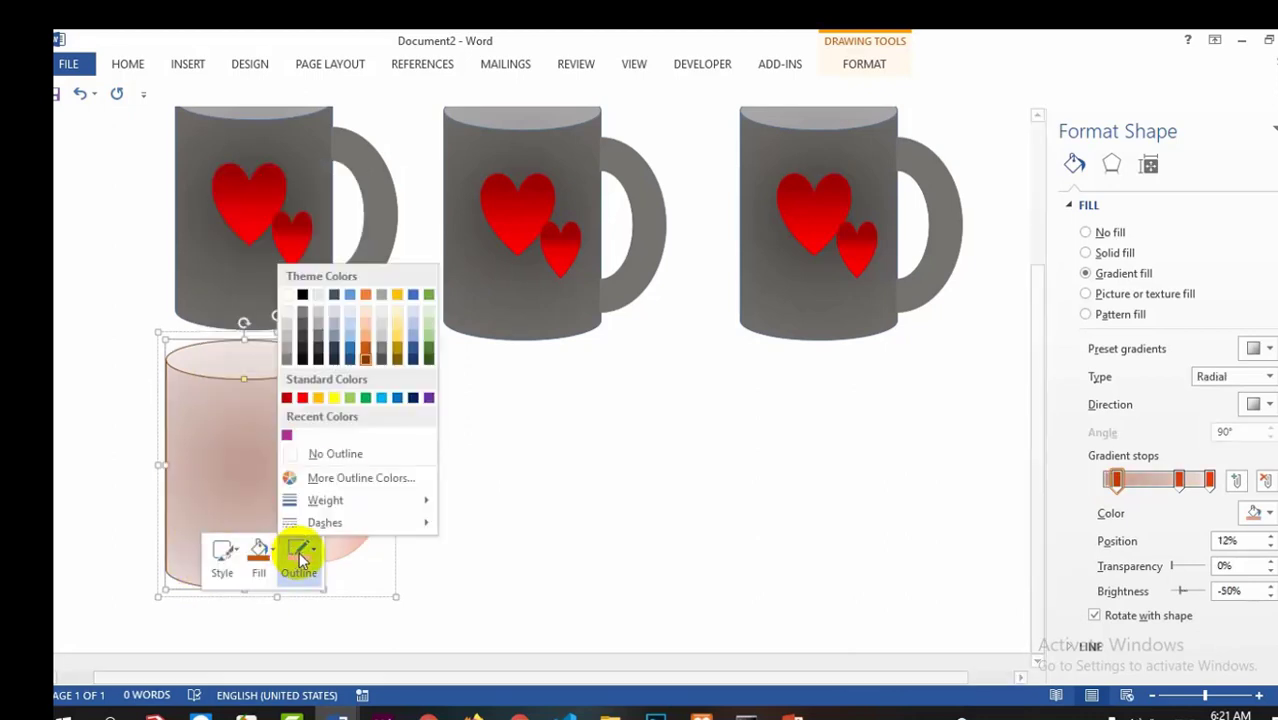
{"action": "left_click", "coordinate": [368, 329]}
{"action": "left_click", "coordinate": [570, 514]}
{"action": "scroll", "coordinate": [610, 545], "scroll_direction": "up", "scroll_amount": 3}
{"action": "scroll", "coordinate": [610, 545], "scroll_direction": "down", "scroll_amount": 3}
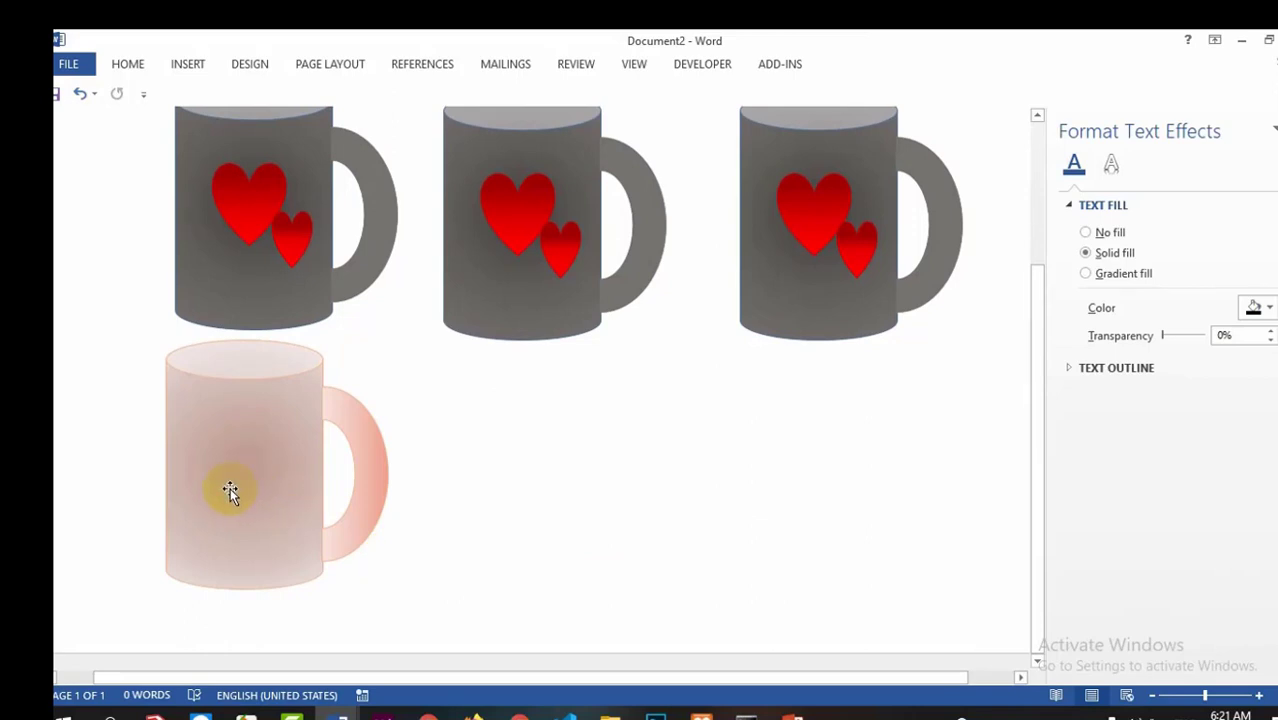
{"action": "scroll", "coordinate": [230, 490], "scroll_direction": "up", "scroll_amount": 1}
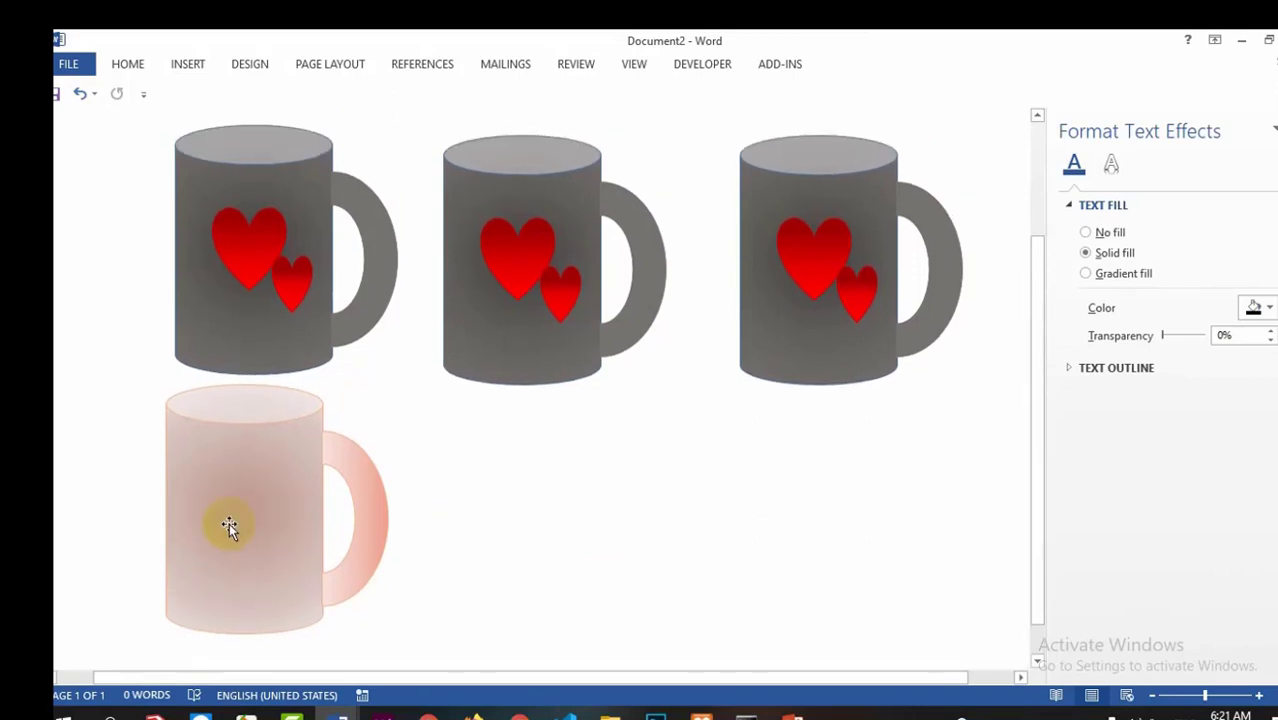
{"action": "left_click", "coordinate": [229, 523]}
{"action": "left_click", "coordinate": [505, 471]}
{"action": "scroll", "coordinate": [505, 471], "scroll_direction": "up", "scroll_amount": 3}
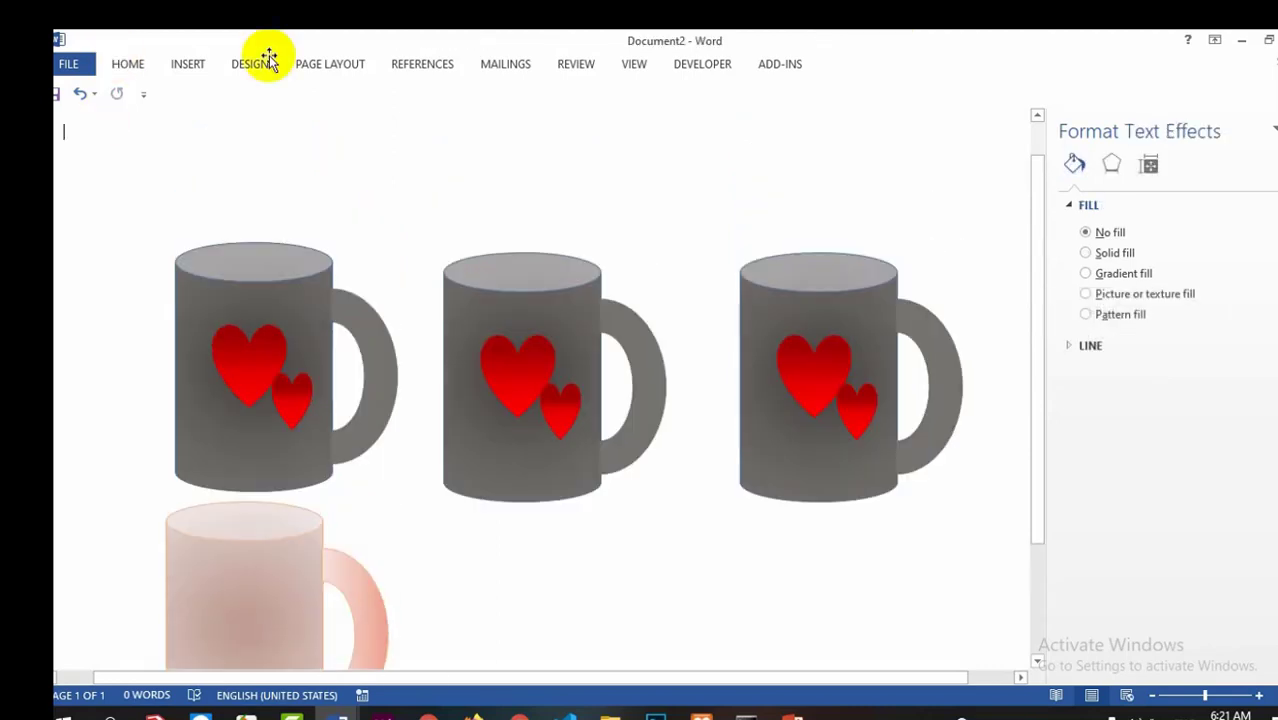
{"action": "scroll", "coordinate": [419, 394], "scroll_direction": "down", "scroll_amount": 3}
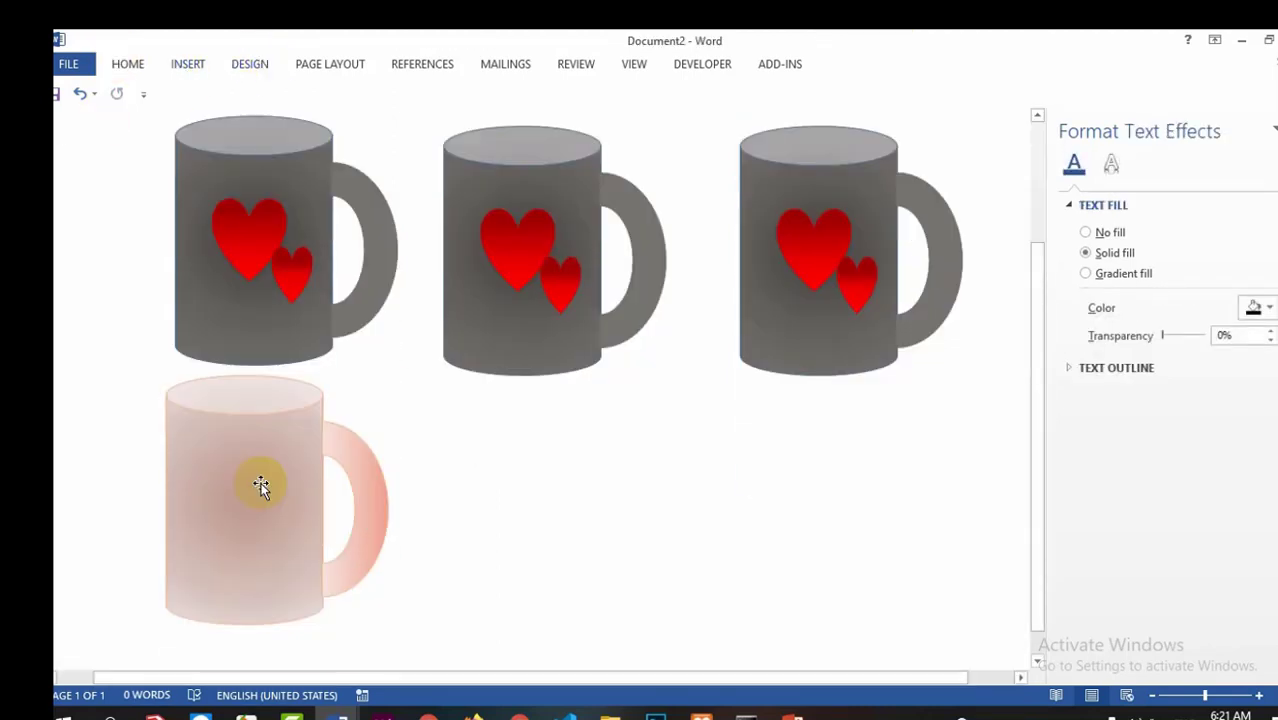
Insert a small Smiley Face shape on the upper left of the plain mug's body
{"action": "left_click", "coordinate": [260, 485]}
{"action": "left_click", "coordinate": [250, 64]}
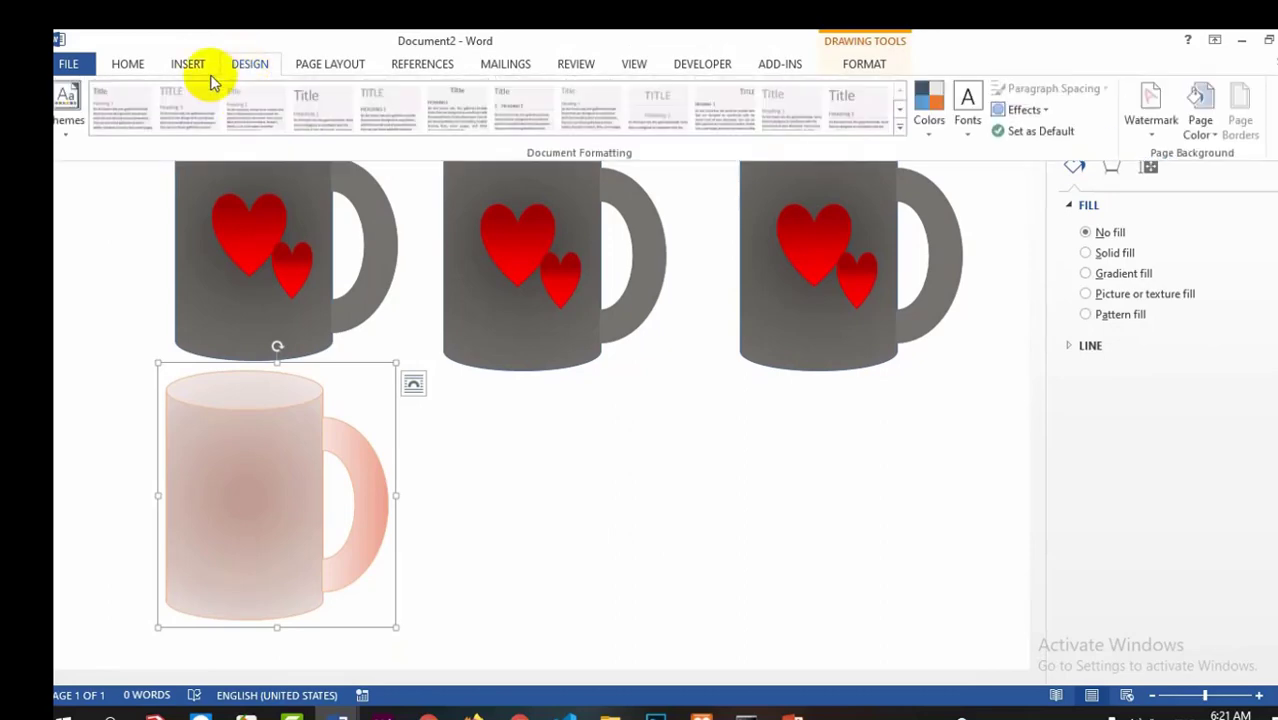
{"action": "left_click", "coordinate": [188, 66]}
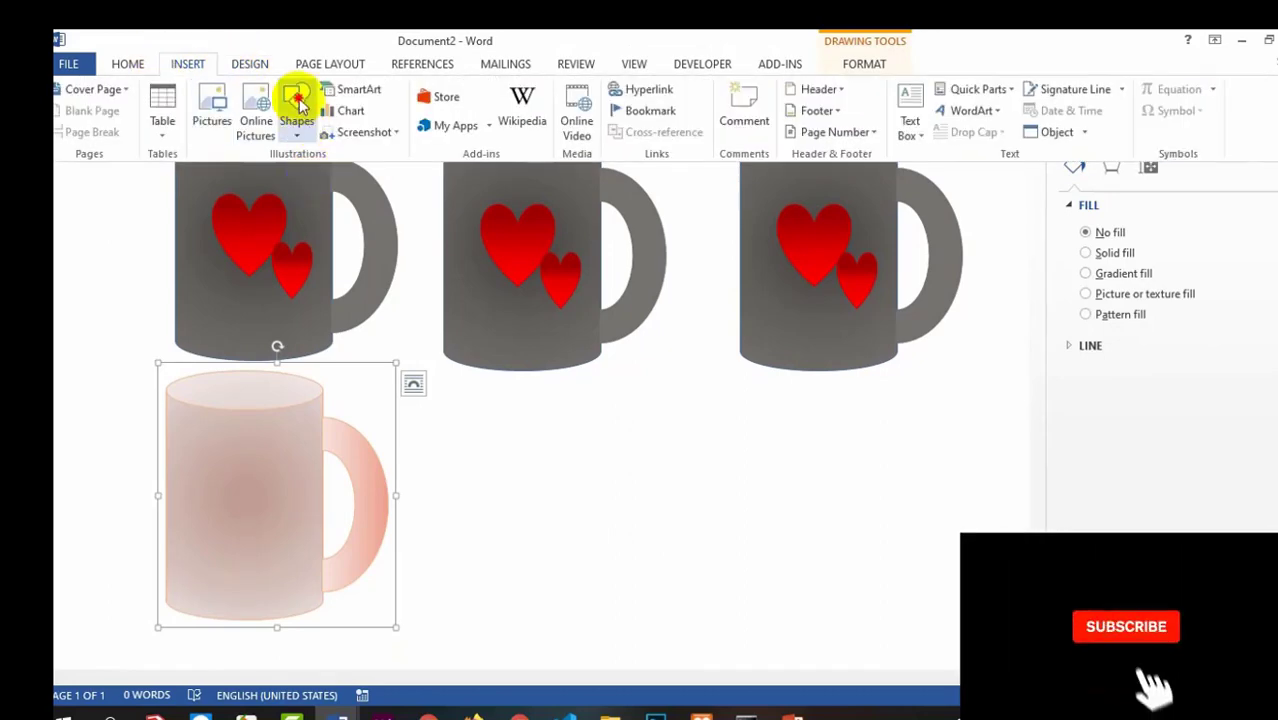
{"action": "left_click", "coordinate": [296, 100]}
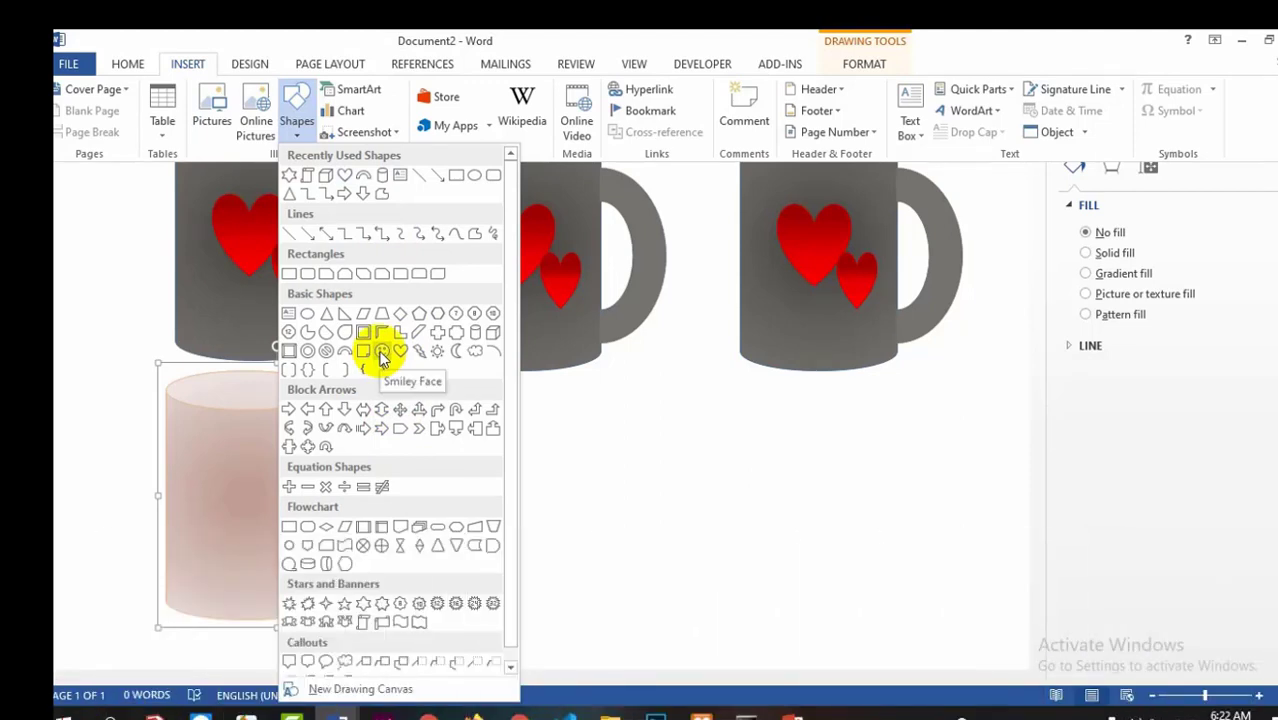
{"action": "left_click", "coordinate": [381, 357]}
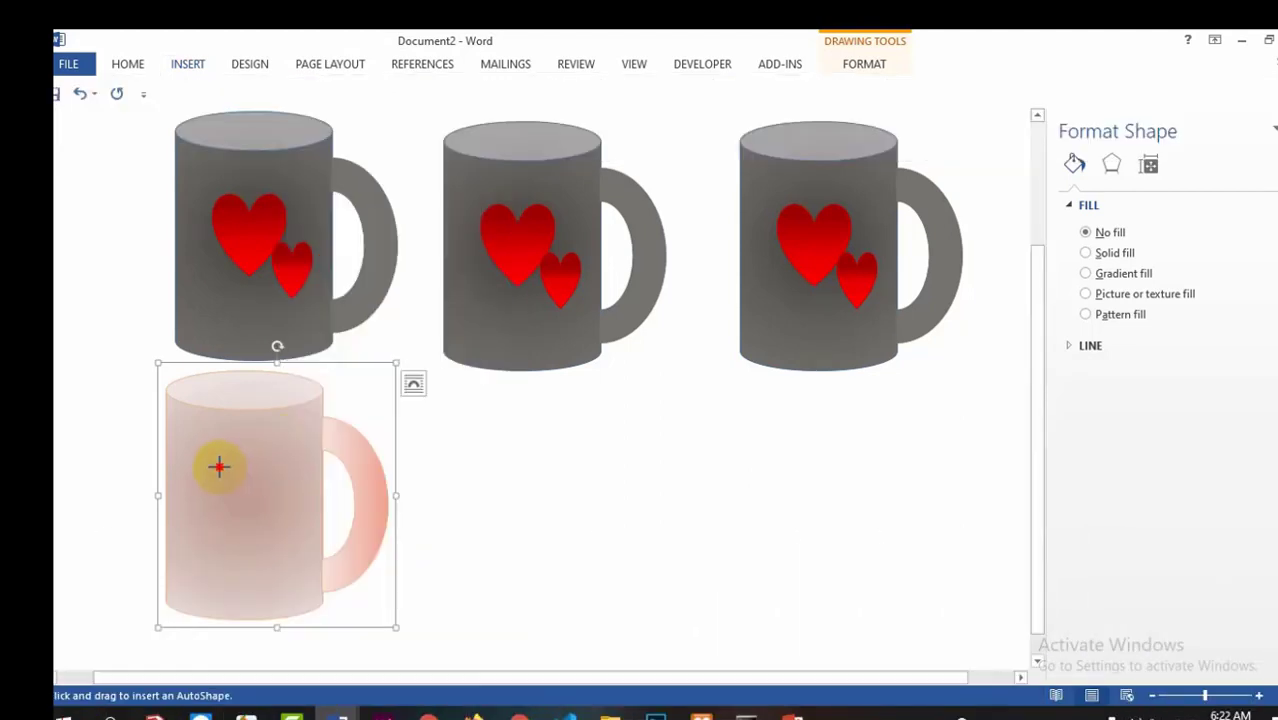
{"action": "mouse_move", "coordinate": [219, 466]}
{"action": "left_mouse_down"}
{"action": "mouse_move", "coordinate": [285, 538]}
{"action": "mouse_move", "coordinate": [212, 459]}
{"action": "left_mouse_up"}
Draw a second small smiley face on the mug body's lower right and move the first one slightly down
{"action": "left_click", "coordinate": [281, 467]}
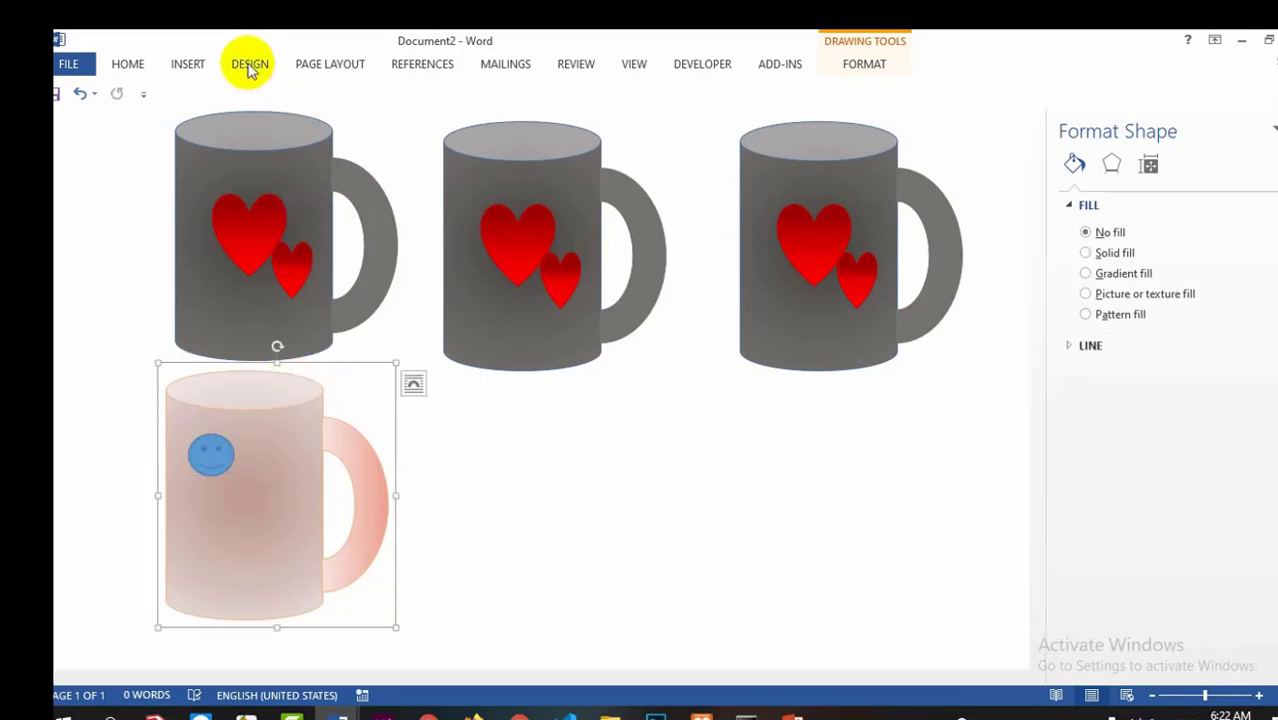
{"action": "left_click", "coordinate": [188, 63]}
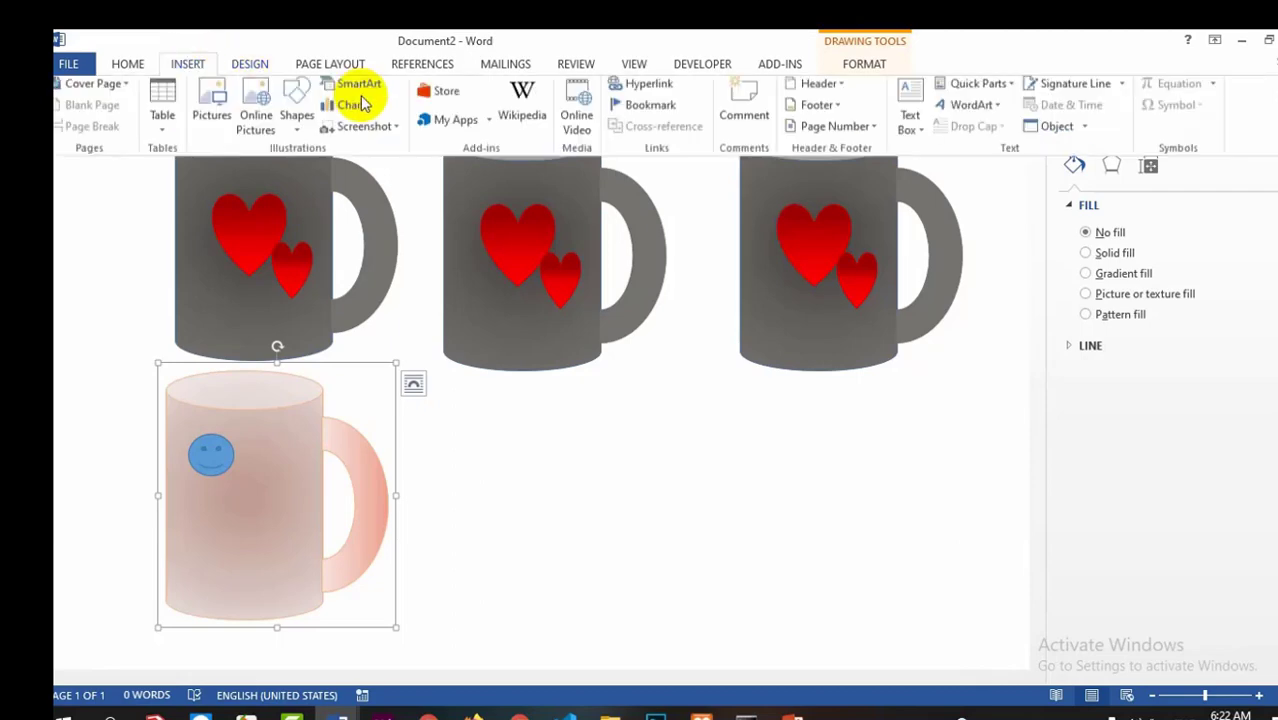
{"action": "left_click", "coordinate": [293, 110]}
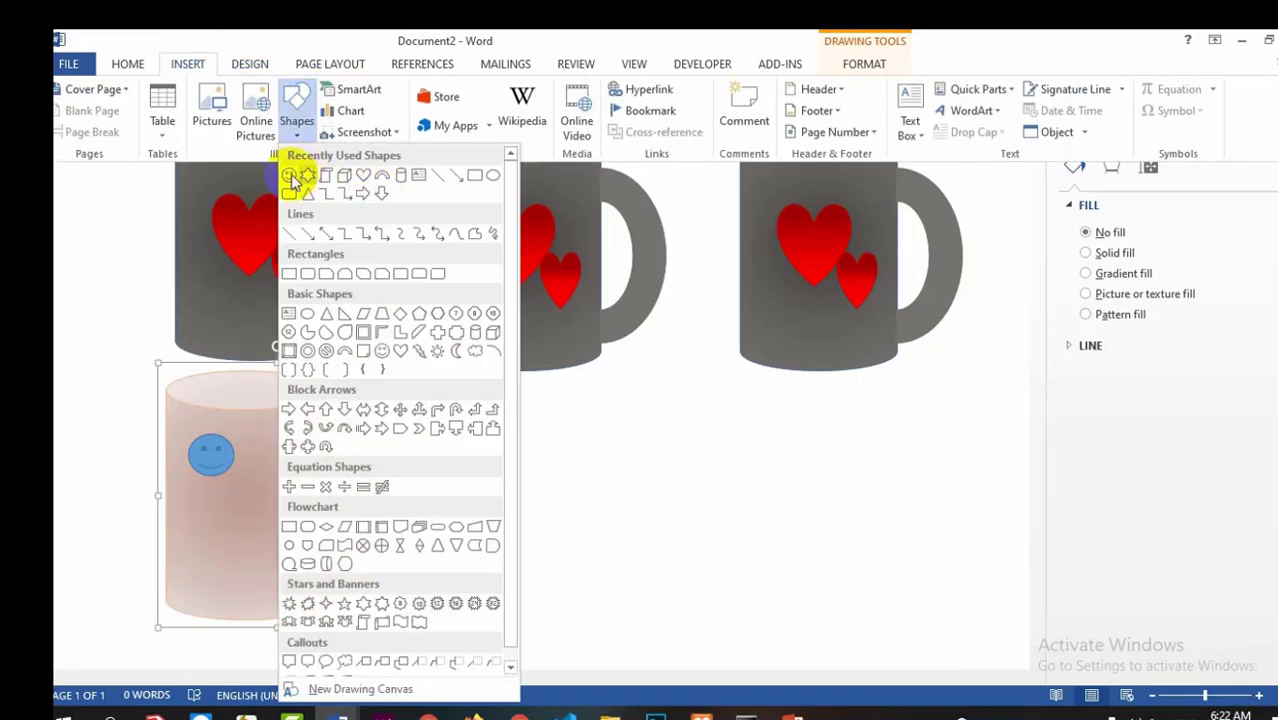
{"action": "left_click", "coordinate": [326, 180]}
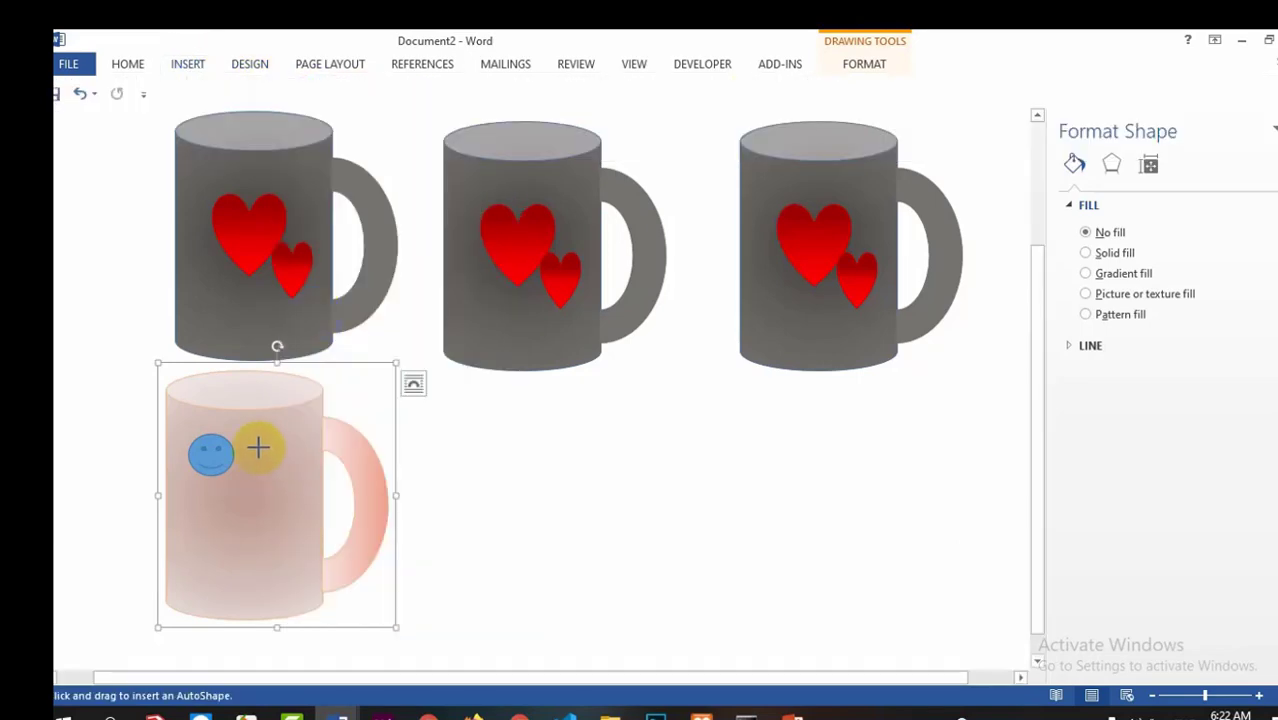
{"action": "mouse_move", "coordinate": [261, 443]}
{"action": "left_mouse_down"}
{"action": "mouse_move", "coordinate": [302, 485]}
{"action": "mouse_move", "coordinate": [271, 568]}
{"action": "mouse_move", "coordinate": [296, 568]}
{"action": "left_mouse_up"}
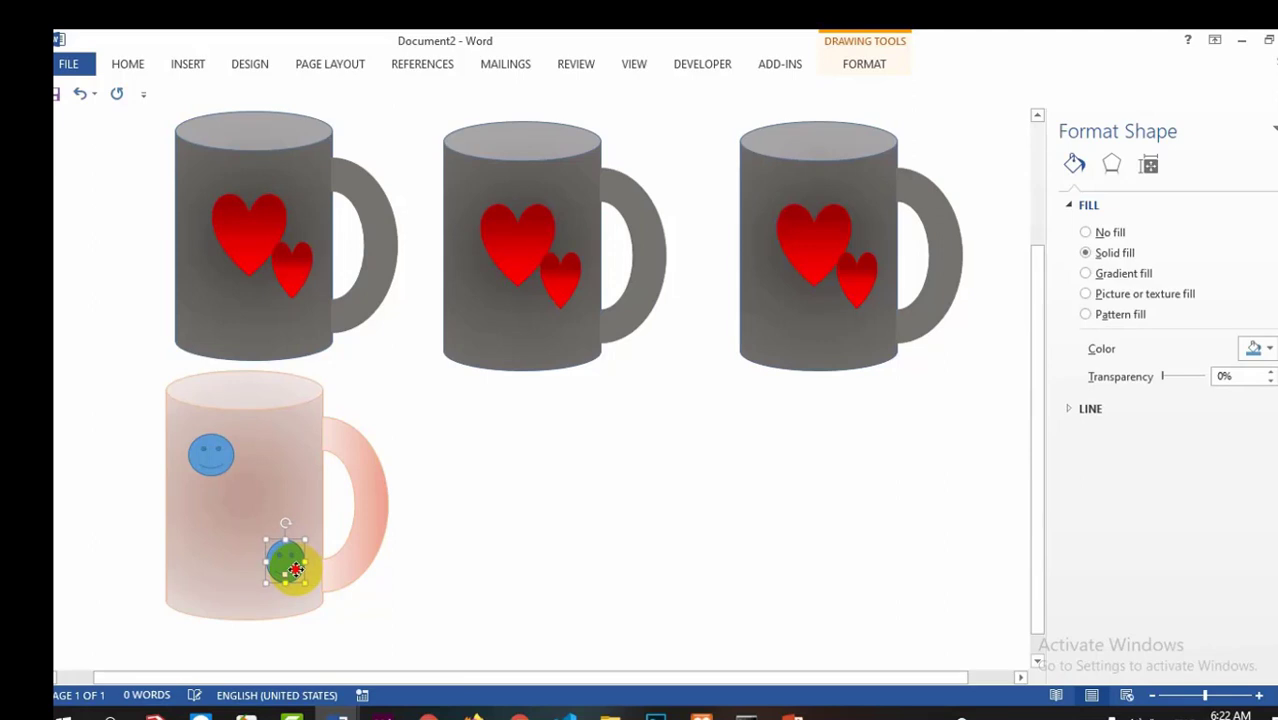
{"action": "left_click_drag", "start_coordinate": [216, 454], "coordinate": [215, 464]}
{"action": "left_click", "coordinate": [283, 557]}
Give the upper smiley face a dark blue Linear Down gradient fill
{"action": "left_click", "coordinate": [205, 463]}
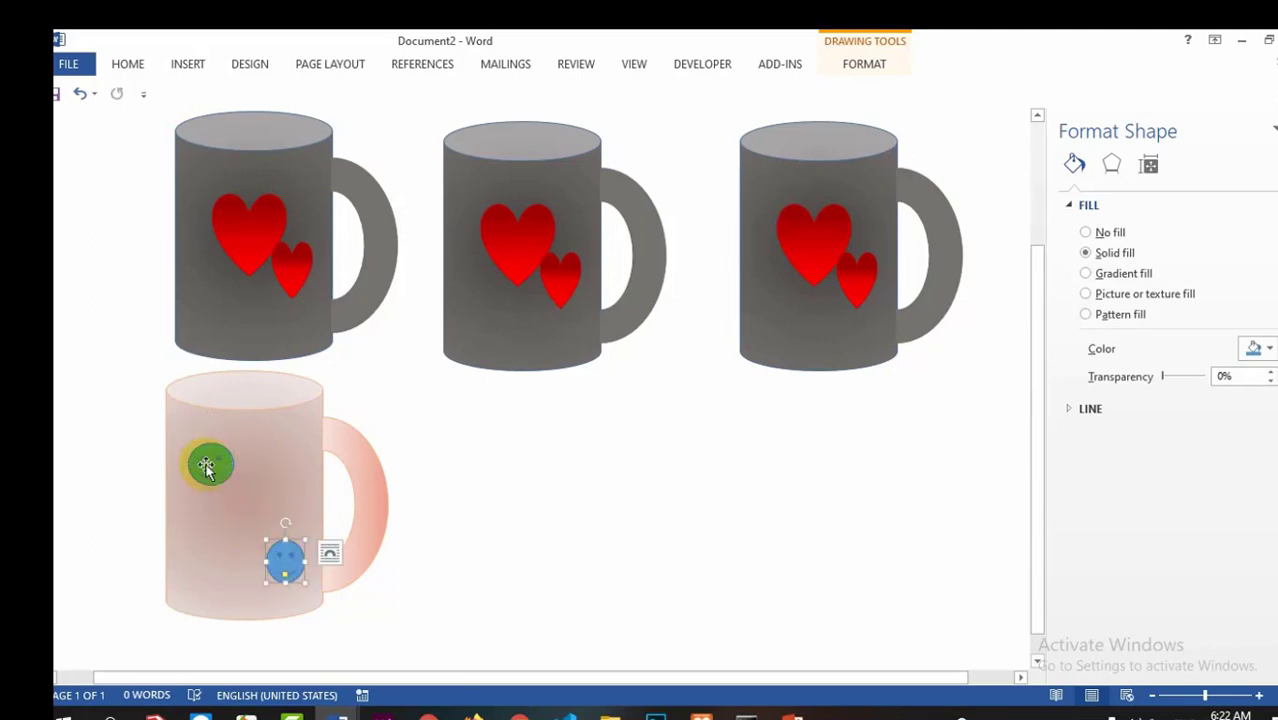
{"action": "right_click", "coordinate": [207, 472]}
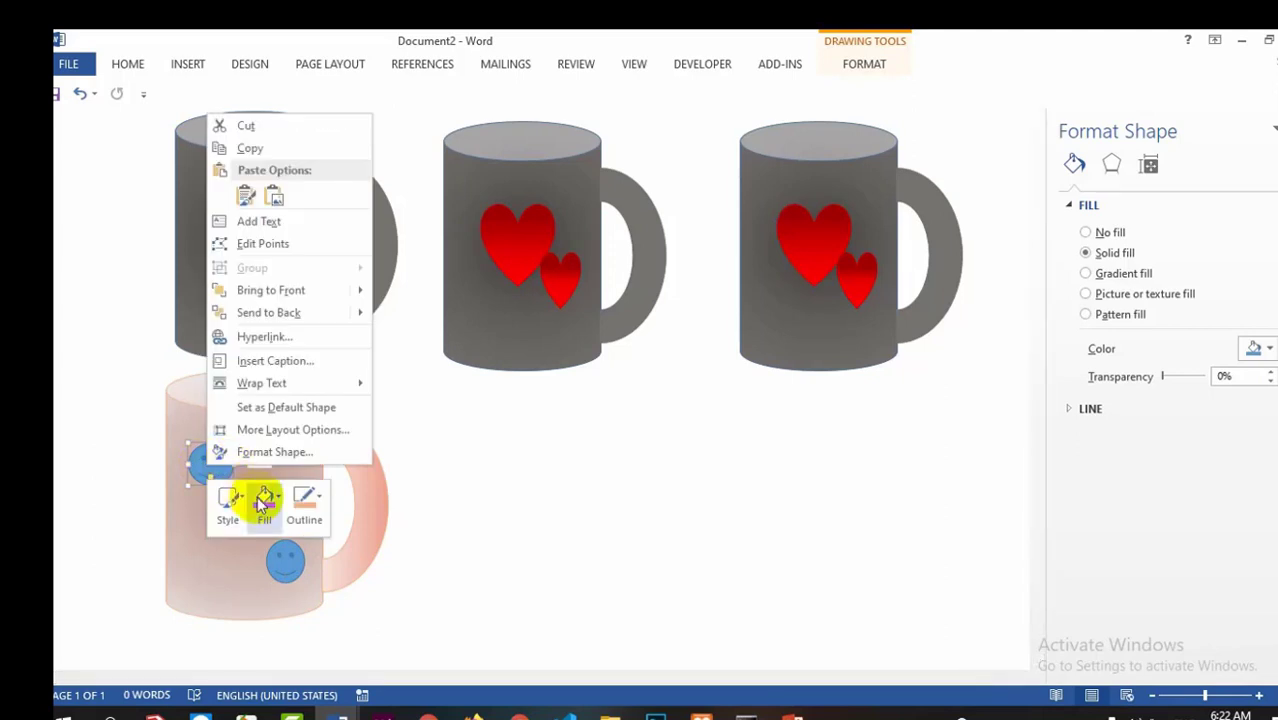
{"action": "left_click", "coordinate": [263, 502]}
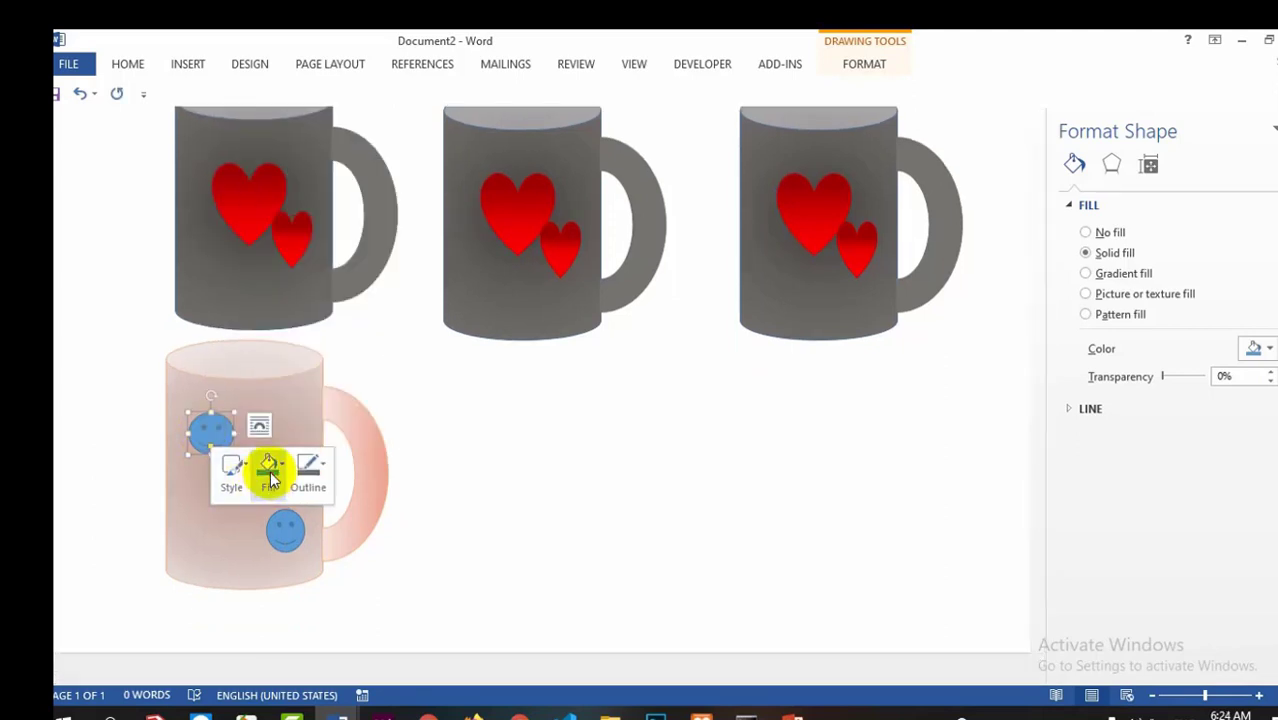
{"action": "left_click", "coordinate": [268, 470]}
{"action": "mouse_move", "coordinate": [293, 417]}
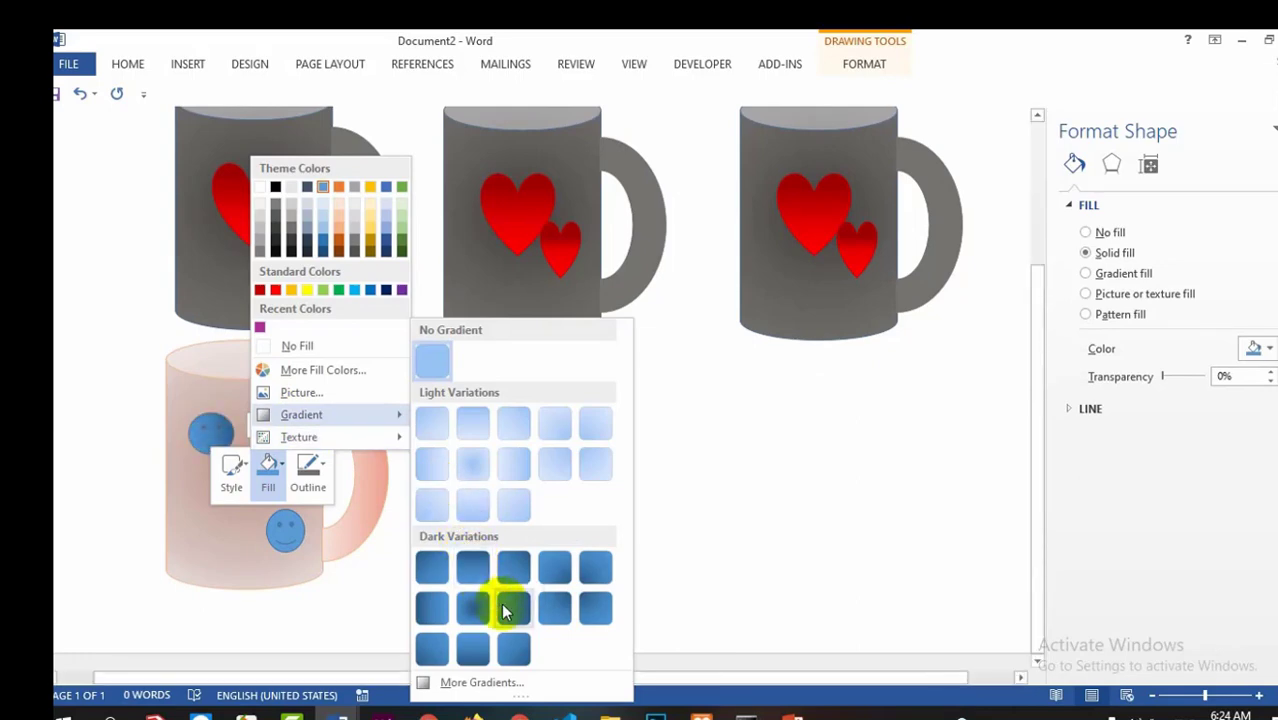
{"action": "left_click", "coordinate": [474, 567]}
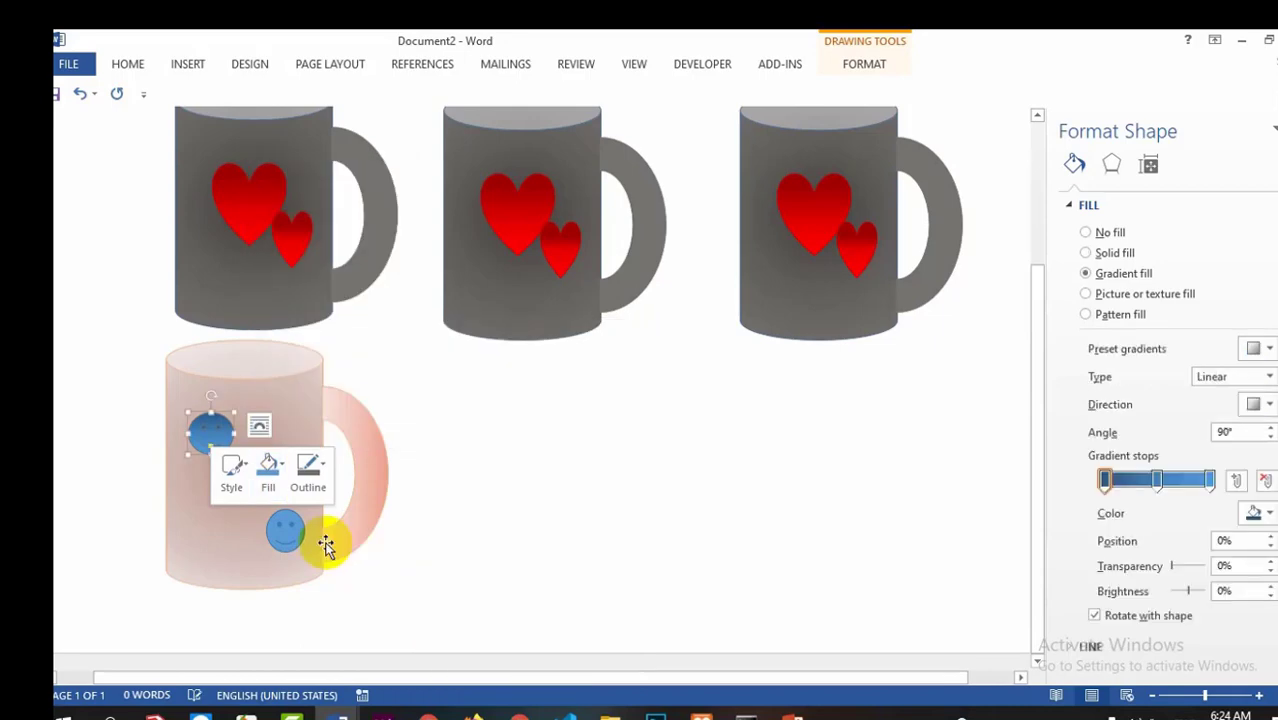
Give the lower smiley face a dark blue From Center gradient fill
{"action": "left_click", "coordinate": [284, 531]}
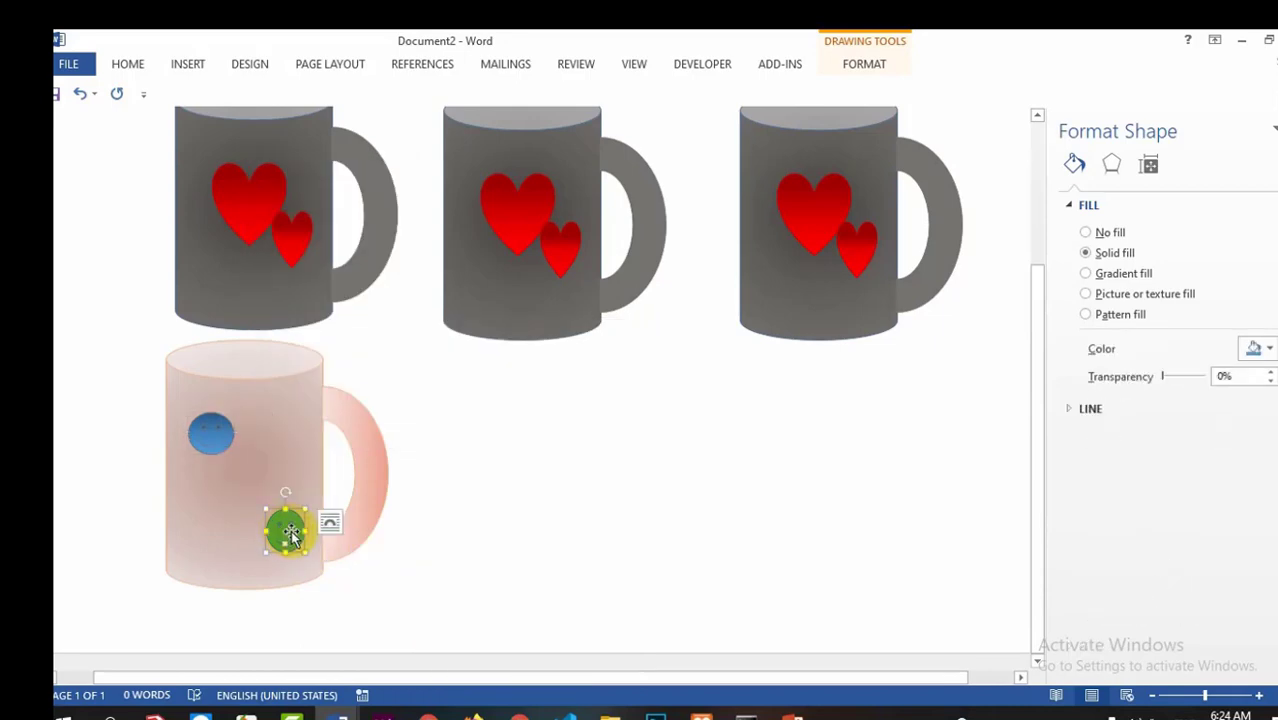
{"action": "right_click", "coordinate": [288, 528]}
{"action": "left_click", "coordinate": [348, 562]}
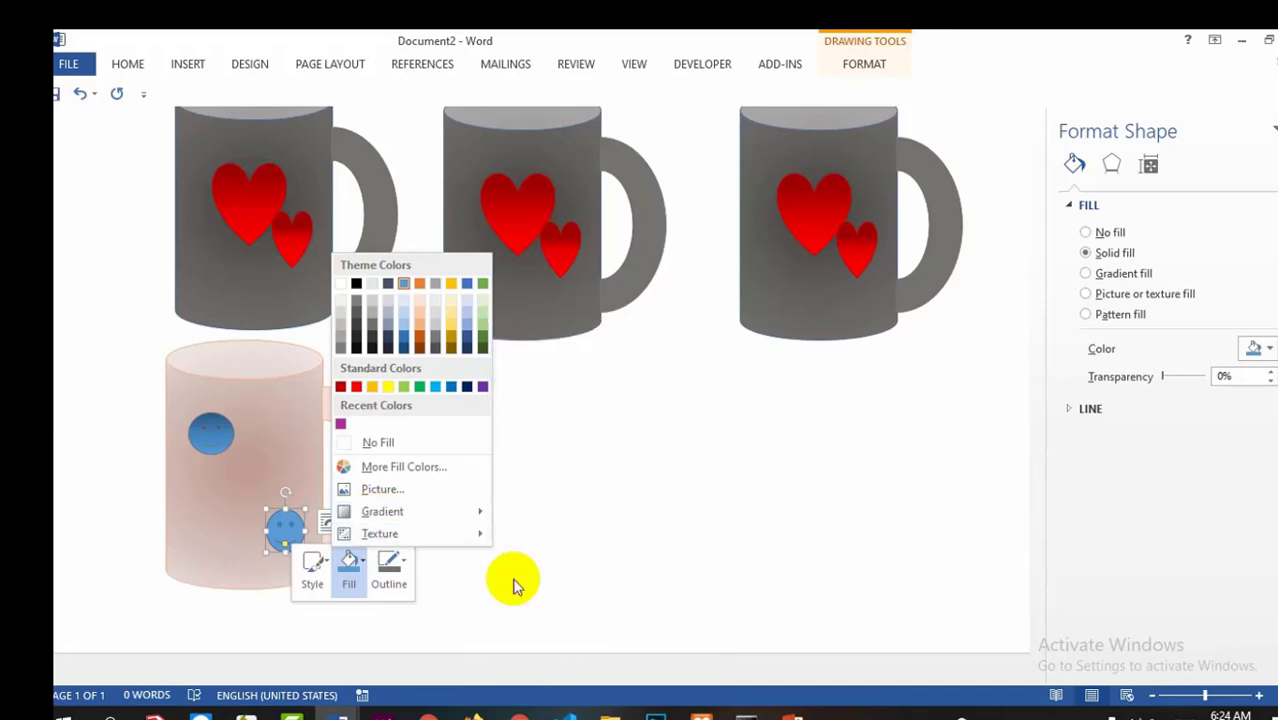
{"action": "mouse_move", "coordinate": [420, 512]}
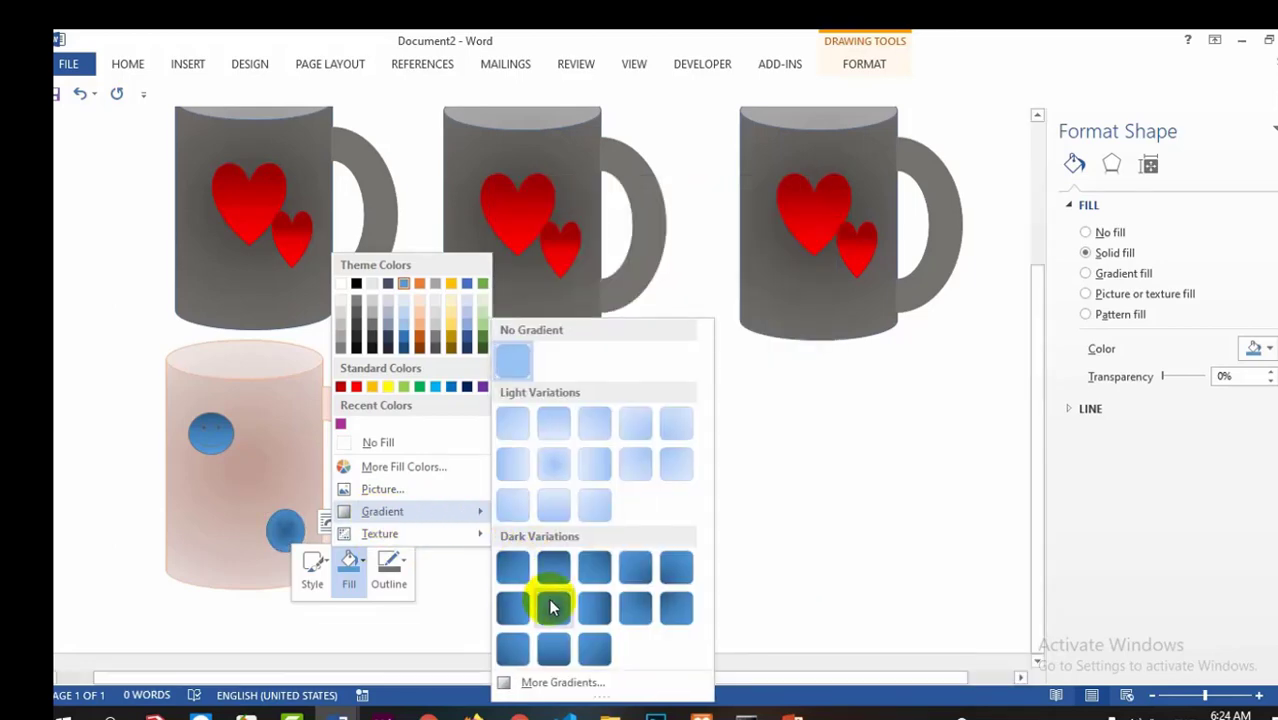
{"action": "left_click", "coordinate": [554, 609]}
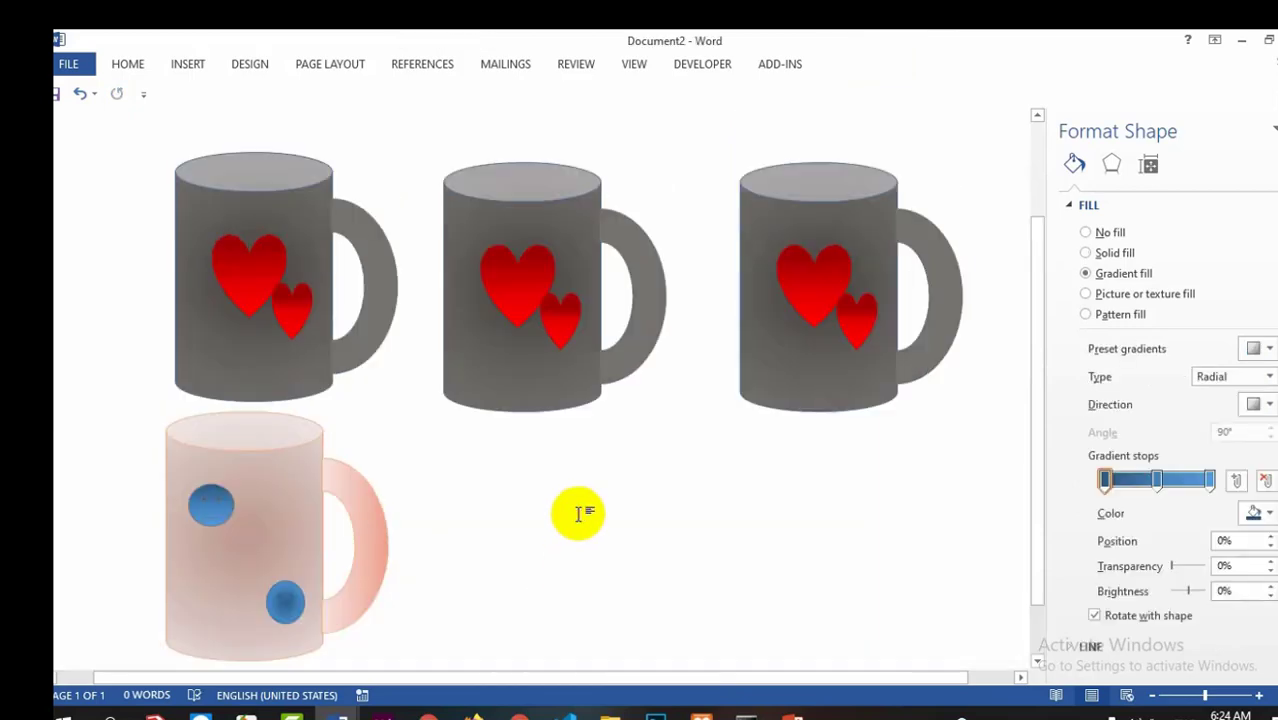
{"action": "left_click", "coordinate": [541, 520]}
Insert a 5-Point Star in the middle of the light orange mug's body, between the two smiley faces, and widen it slightly
{"action": "scroll", "coordinate": [541, 520], "scroll_direction": "down", "scroll_amount": 3}
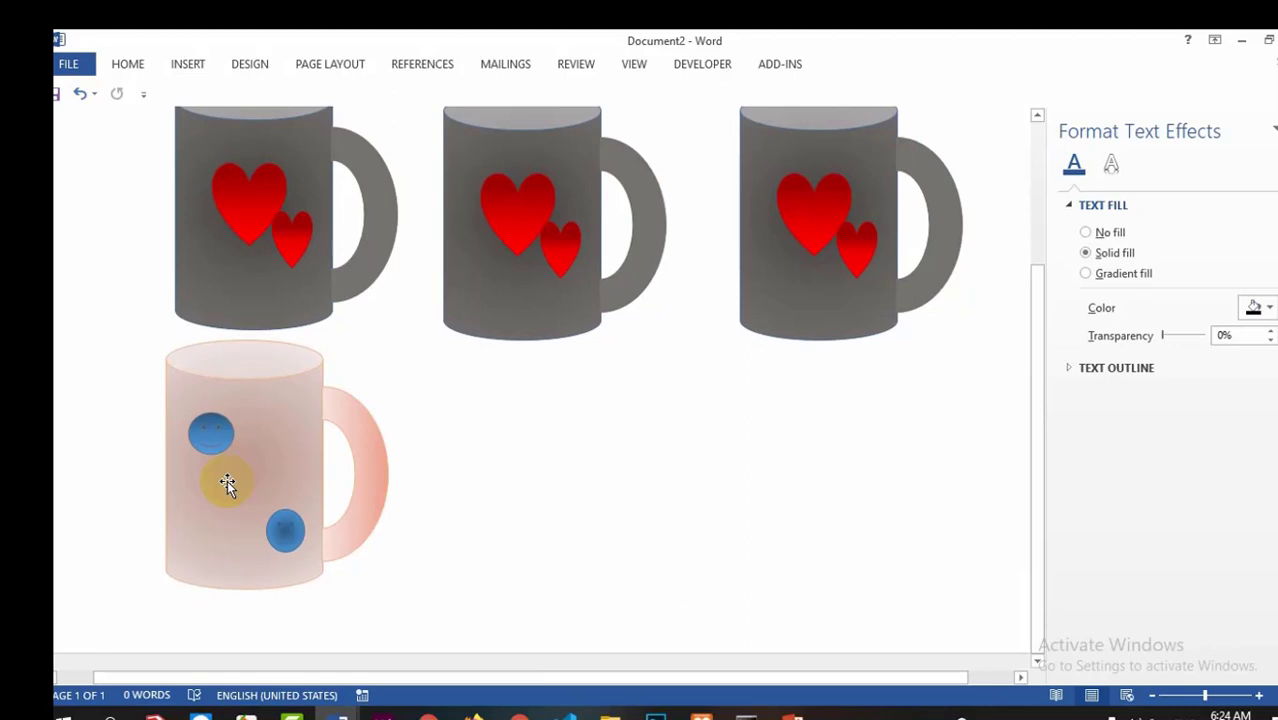
{"action": "left_click_drag", "start_coordinate": [227, 480], "coordinate": [250, 198]}
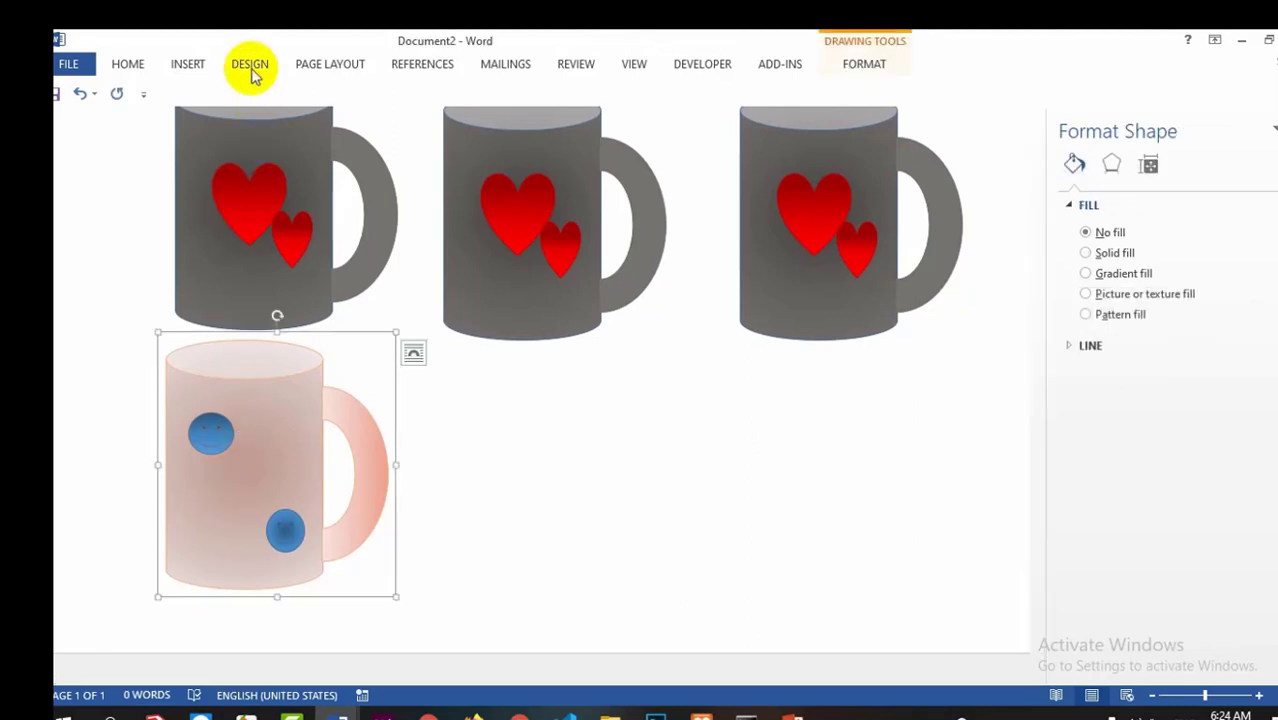
{"action": "left_click", "coordinate": [182, 64]}
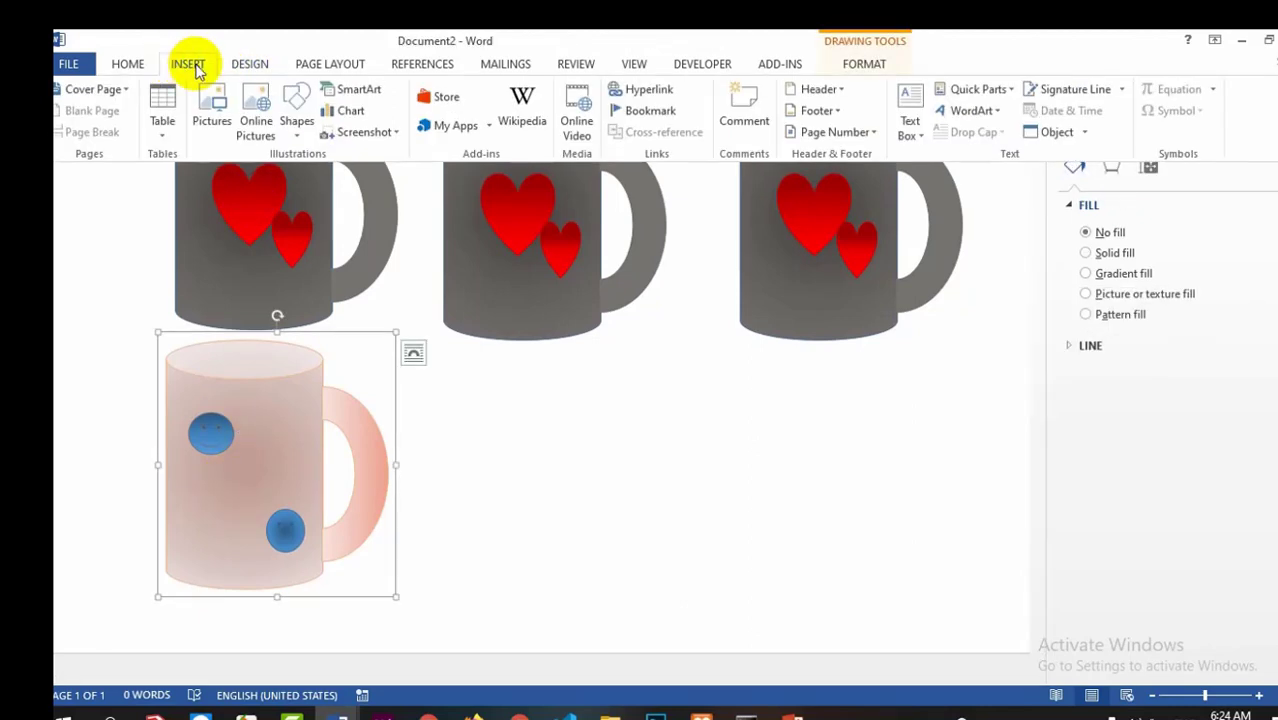
{"action": "left_click", "coordinate": [297, 100]}
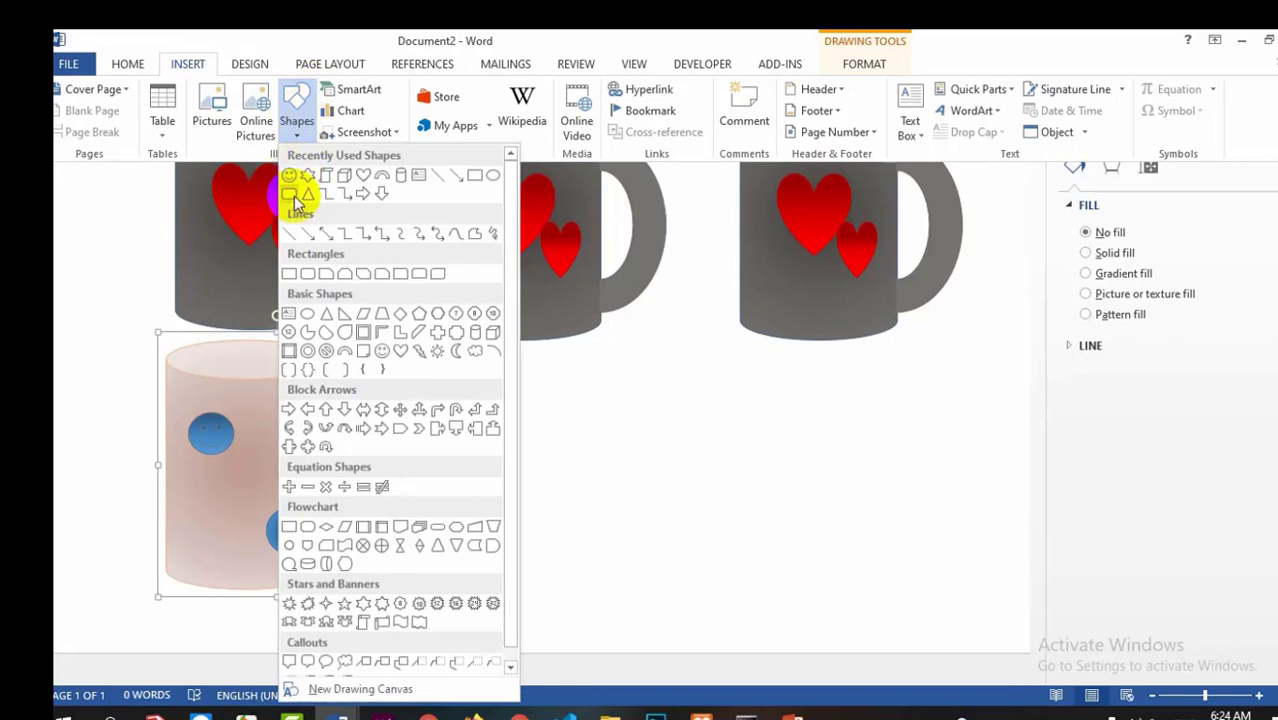
{"action": "left_click", "coordinate": [344, 604]}
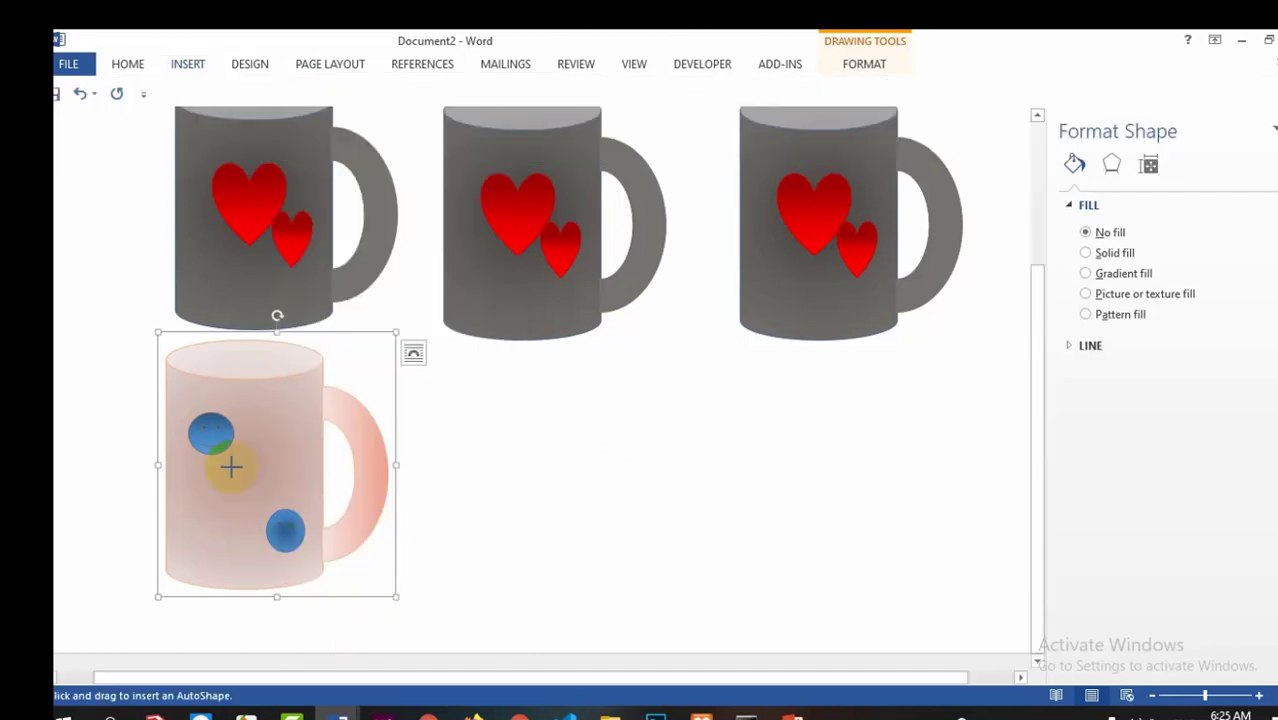
{"action": "mouse_move", "coordinate": [203, 464]}
{"action": "left_mouse_down"}
{"action": "mouse_move", "coordinate": [265, 520]}
{"action": "mouse_move", "coordinate": [233, 499]}
{"action": "mouse_move", "coordinate": [200, 403]}
{"action": "mouse_move", "coordinate": [287, 552]}
{"action": "mouse_move", "coordinate": [267, 495]}
{"action": "mouse_move", "coordinate": [285, 491]}
{"action": "mouse_move", "coordinate": [246, 529]}
{"action": "mouse_move", "coordinate": [240, 490]}
{"action": "left_mouse_up"}
{"action": "left_click", "coordinate": [264, 505]}
{"action": "left_click_drag", "start_coordinate": [284, 428], "coordinate": [286, 427]}
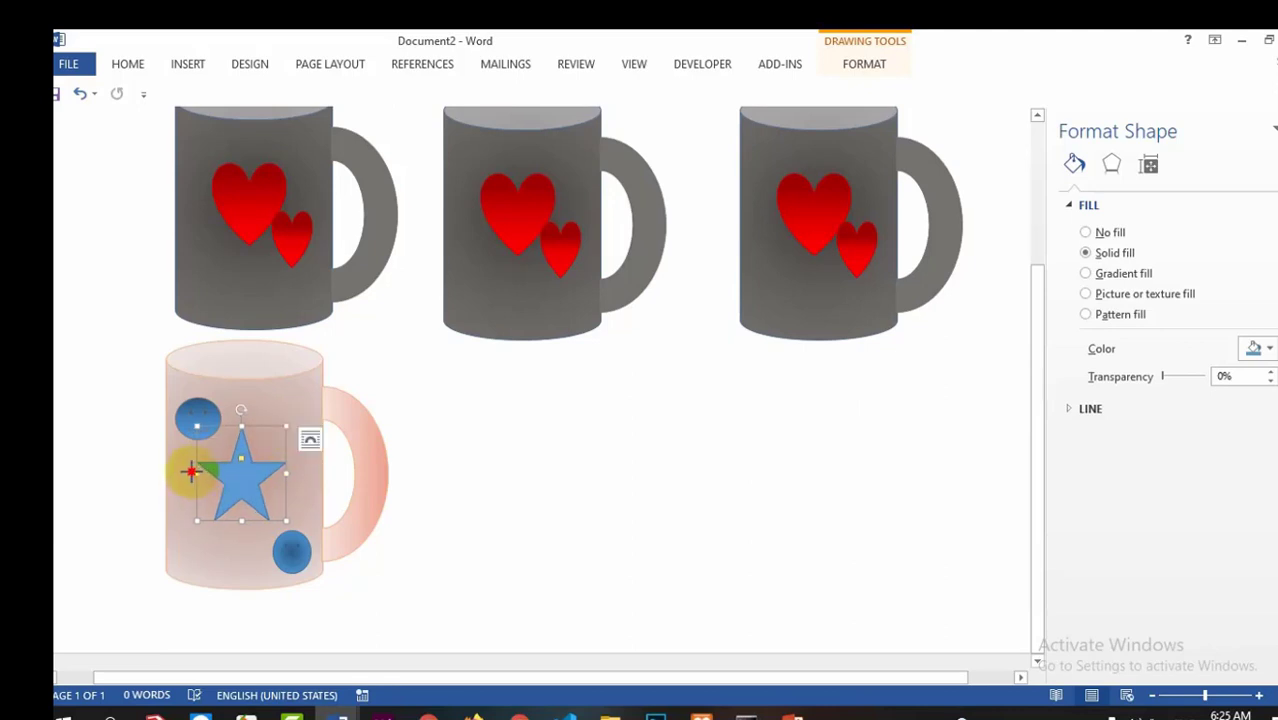
{"action": "left_click_drag", "start_coordinate": [191, 471], "coordinate": [190, 474]}
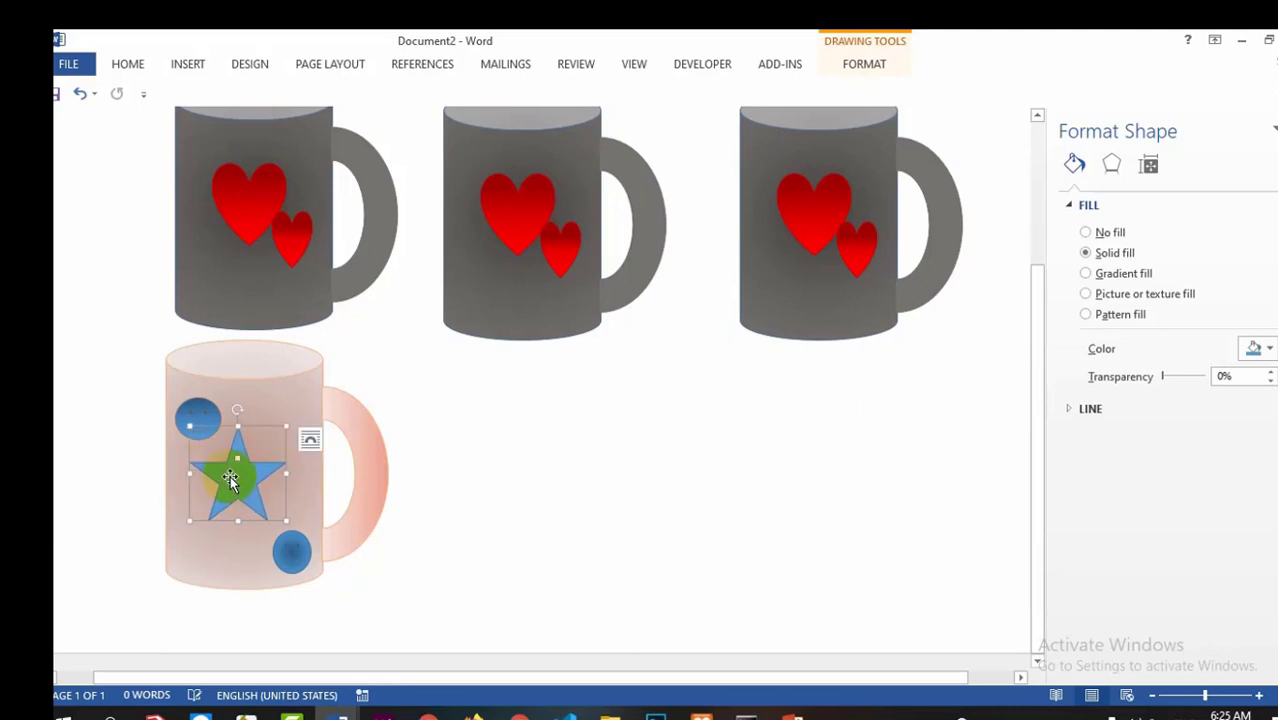
Fill the star with dark gray and apply a dark diagonal linear gradient at 45°
{"action": "right_click", "coordinate": [230, 477]}
{"action": "left_click", "coordinate": [287, 517]}
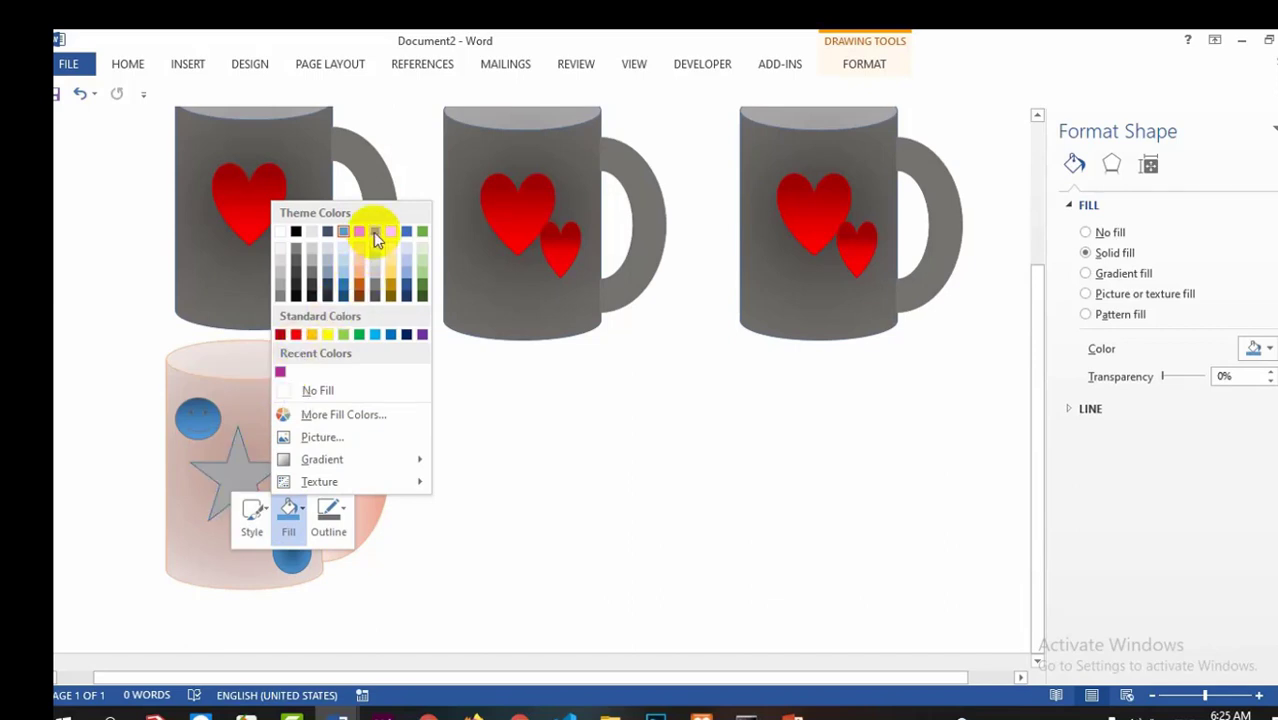
{"action": "left_click", "coordinate": [375, 290]}
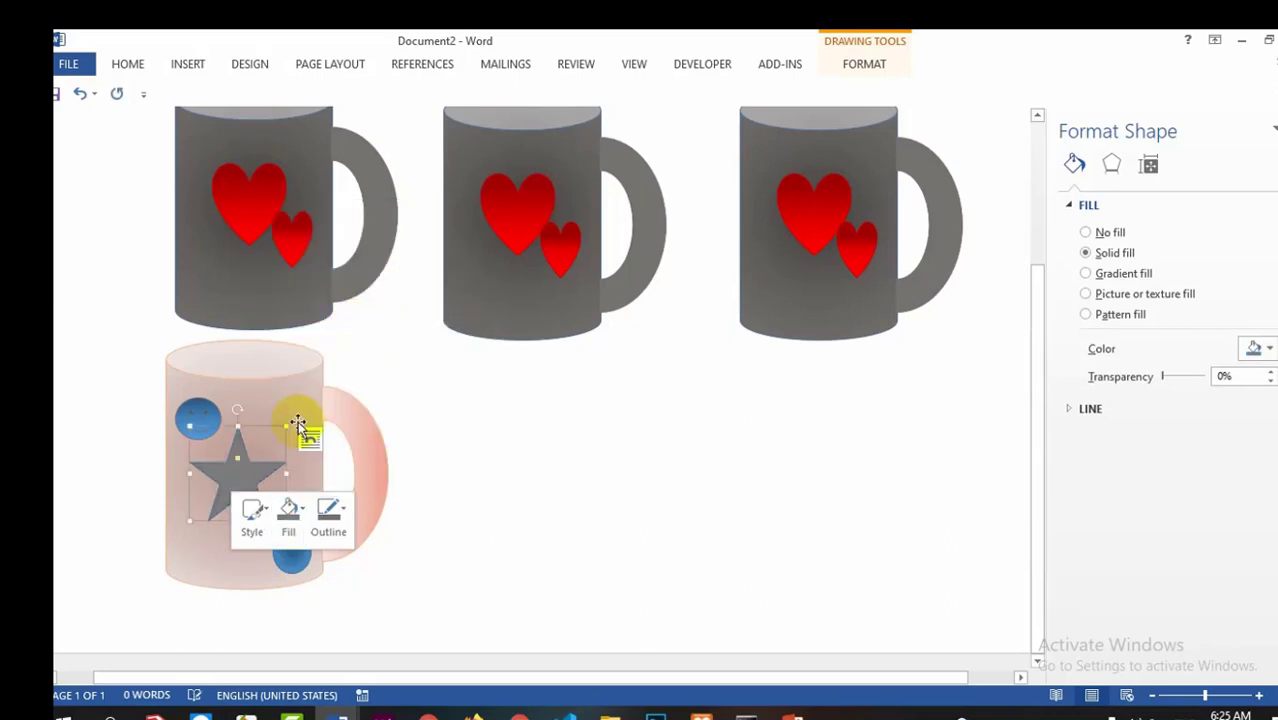
{"action": "left_click", "coordinate": [289, 518]}
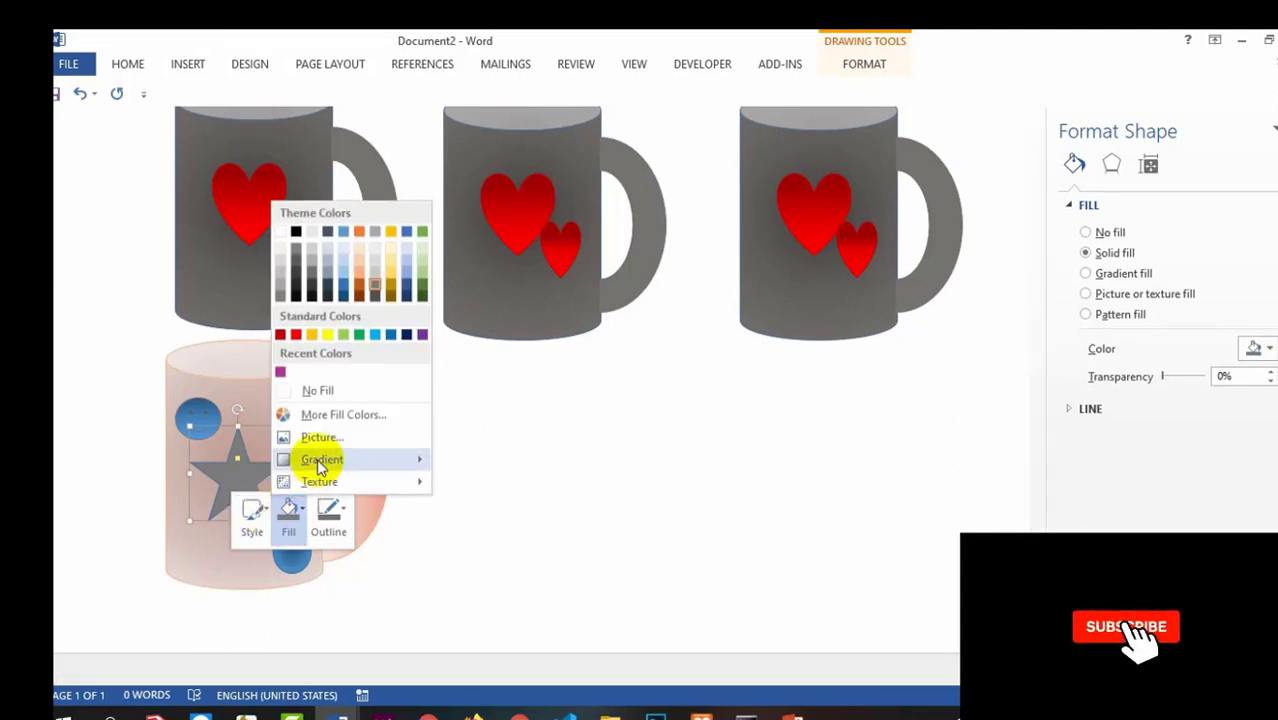
{"action": "mouse_move", "coordinate": [317, 458]}
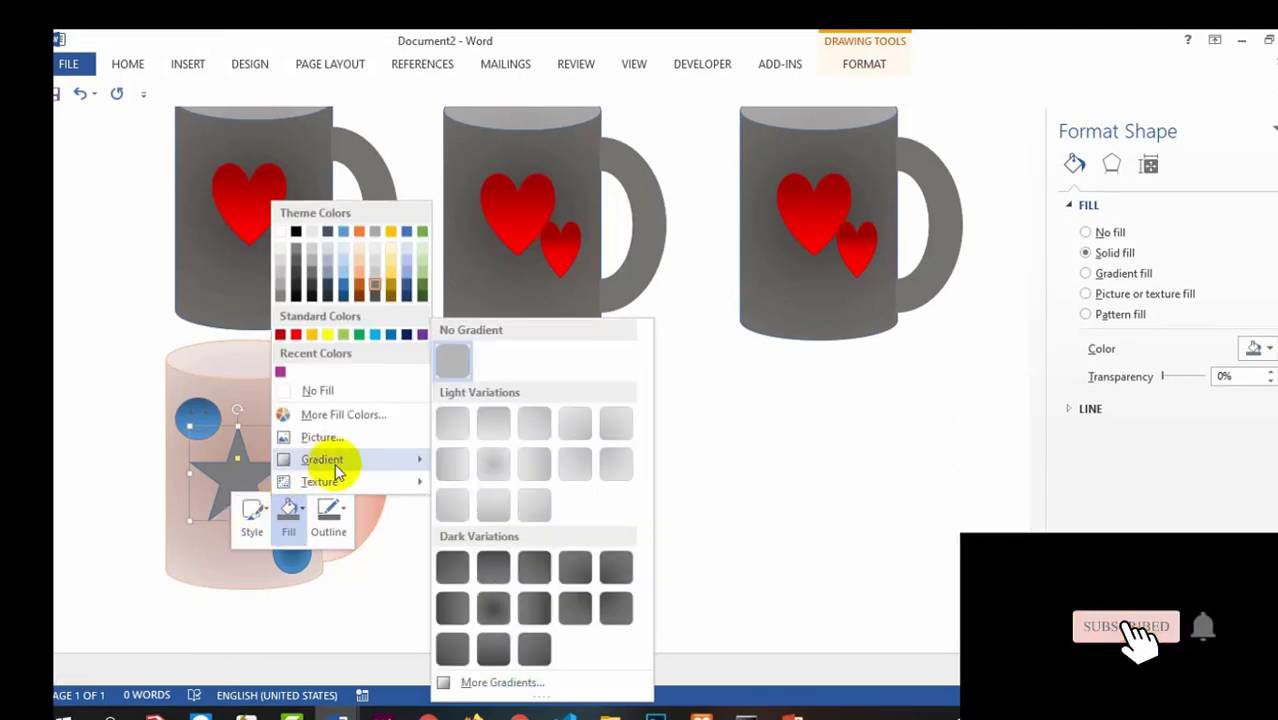
{"action": "left_click", "coordinate": [452, 560]}
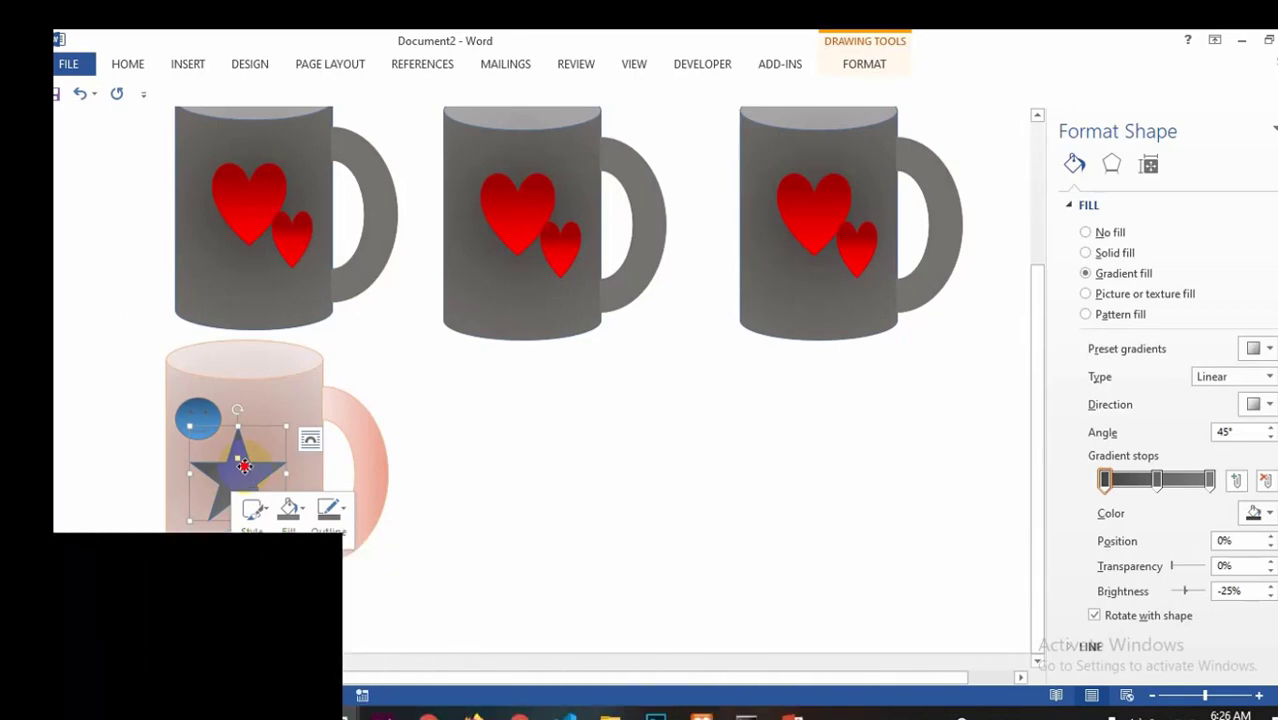
Draw a small oval at the centre of the star and stretch it slightly upward
{"action": "left_click", "coordinate": [185, 66]}
{"action": "left_click", "coordinate": [295, 105]}
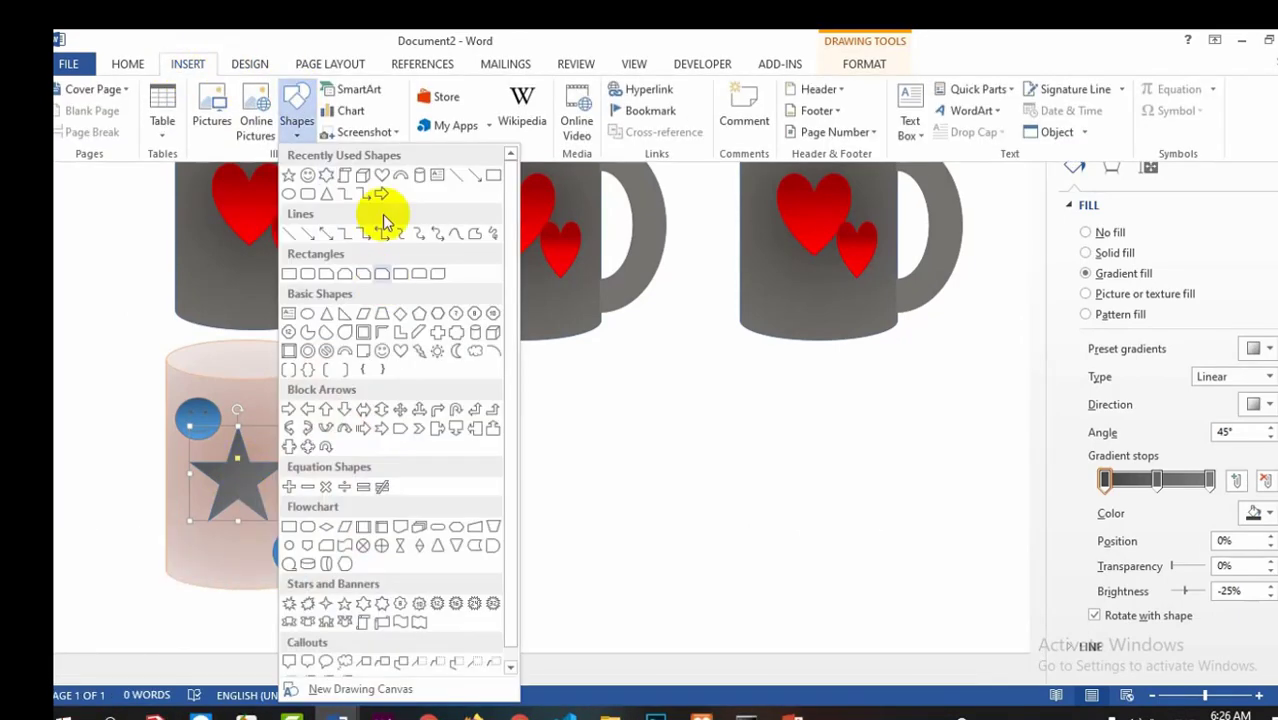
{"action": "left_click", "coordinate": [291, 194]}
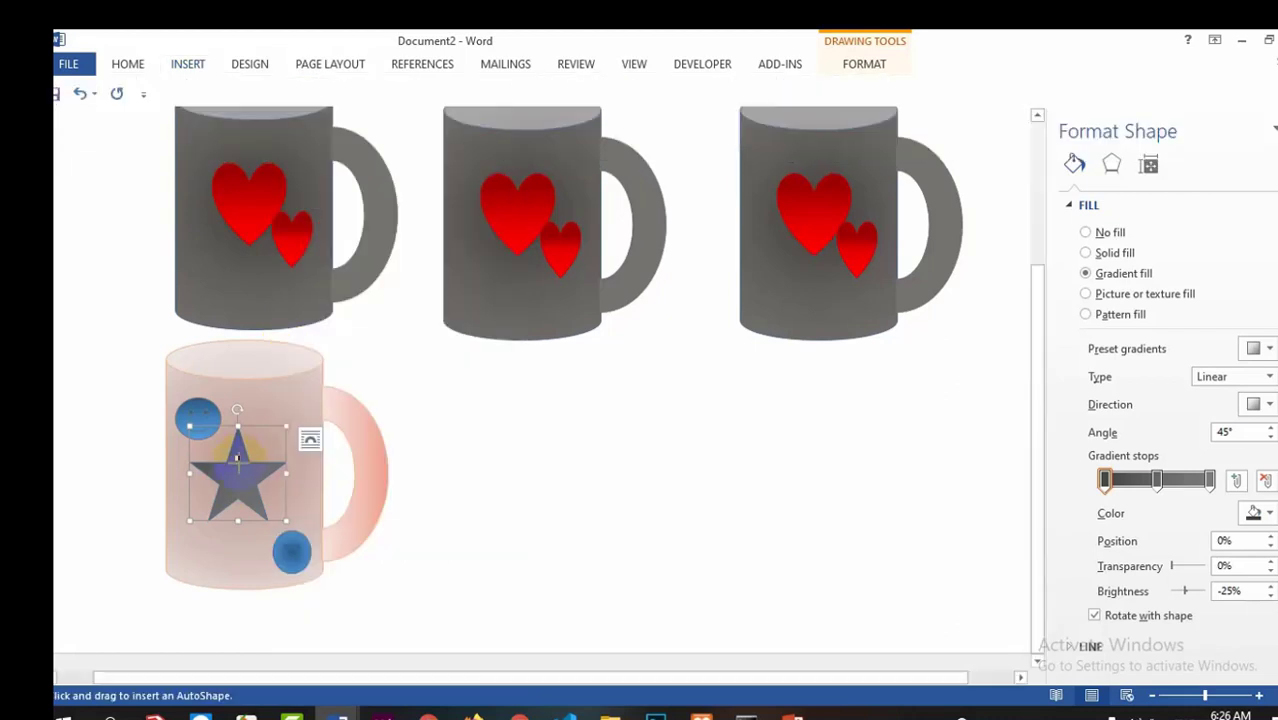
{"action": "mouse_move", "coordinate": [238, 474]}
{"action": "left_mouse_down"}
{"action": "mouse_move", "coordinate": [228, 470]}
{"action": "mouse_move", "coordinate": [243, 476]}
{"action": "left_mouse_up"}
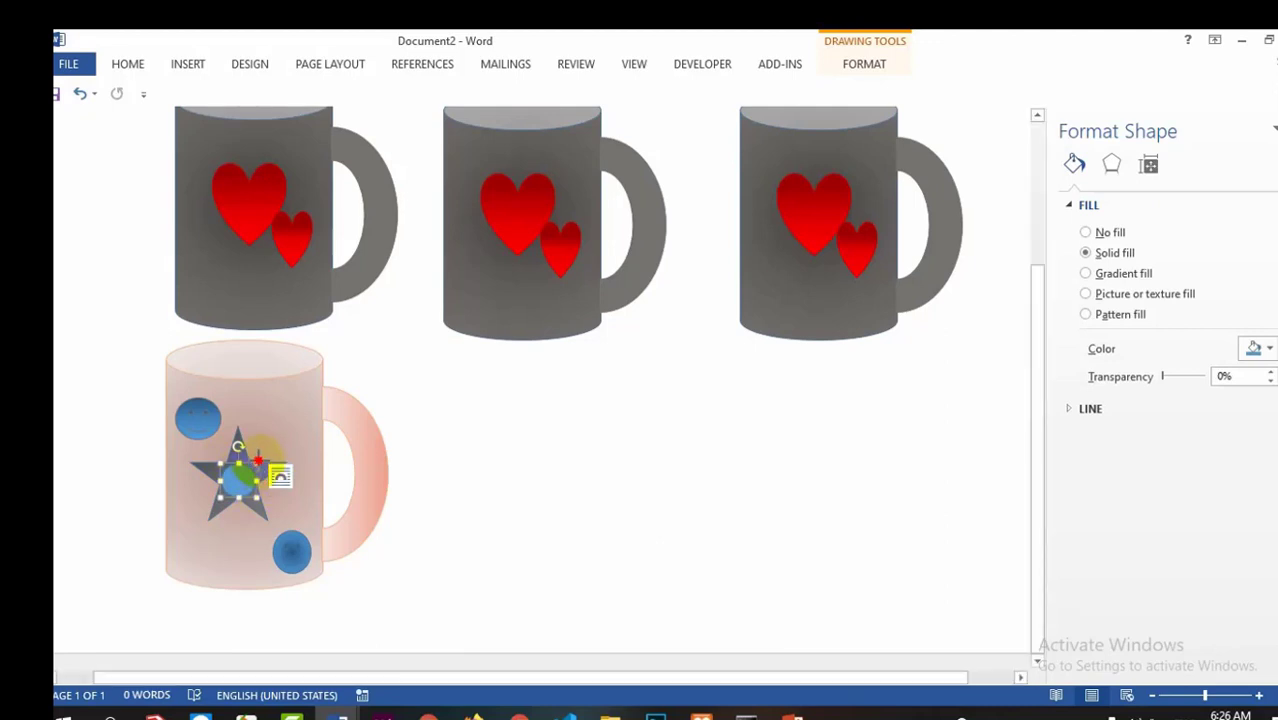
{"action": "left_click_drag", "start_coordinate": [258, 460], "coordinate": [262, 460]}
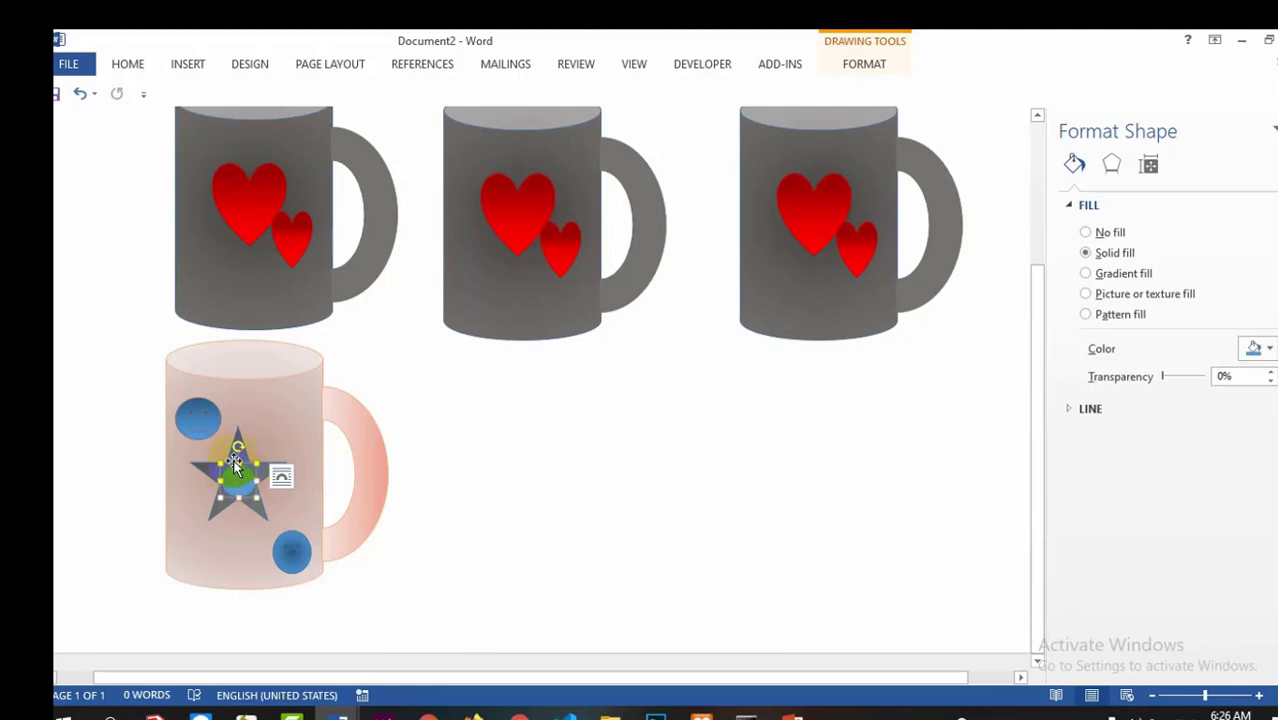
{"action": "left_click_drag", "start_coordinate": [239, 461], "coordinate": [239, 458]}
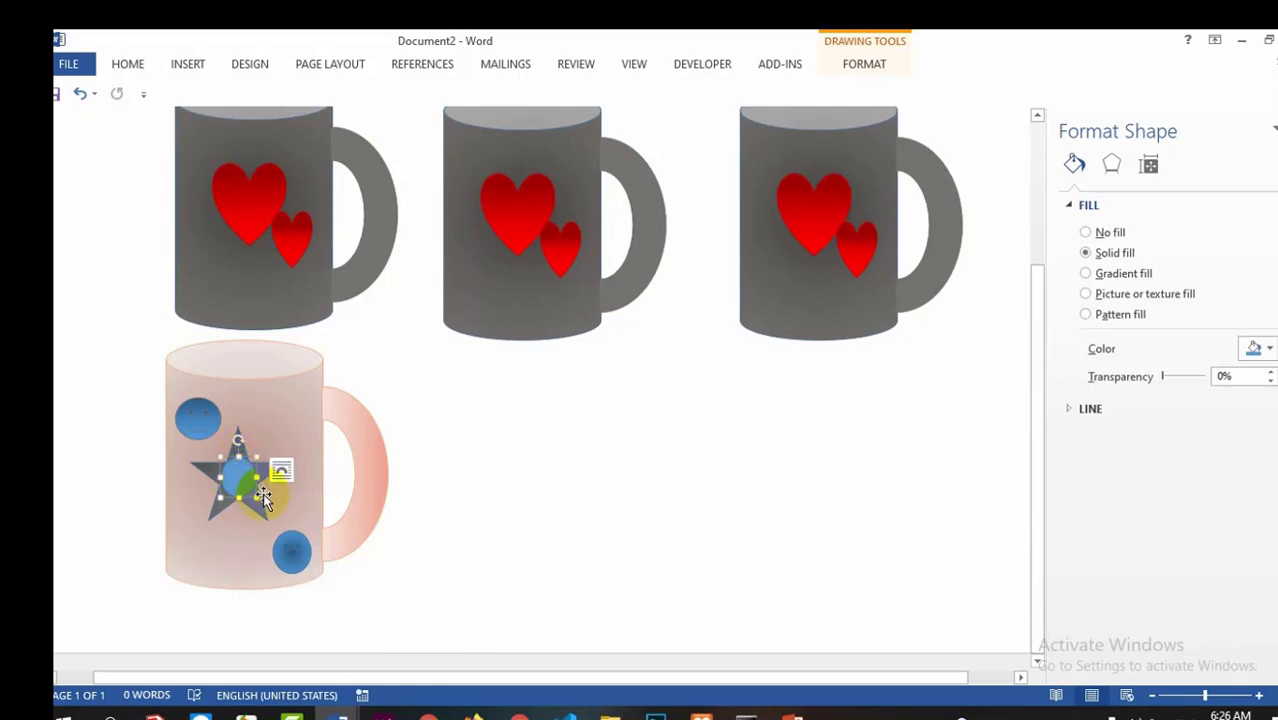
{"action": "left_click", "coordinate": [289, 505]}
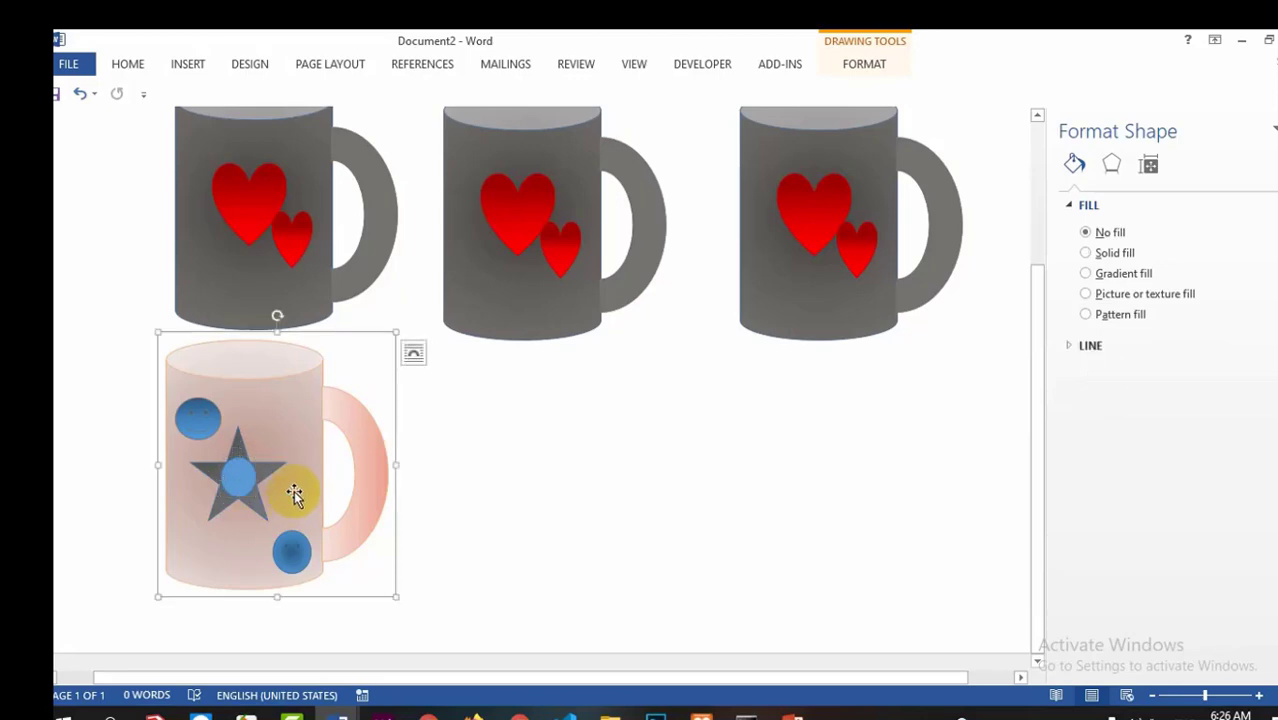
Fill the oval in the star with Dark Red and apply the dark Linear Down gradient
{"action": "left_click", "coordinate": [240, 473]}
{"action": "right_click", "coordinate": [241, 474]}
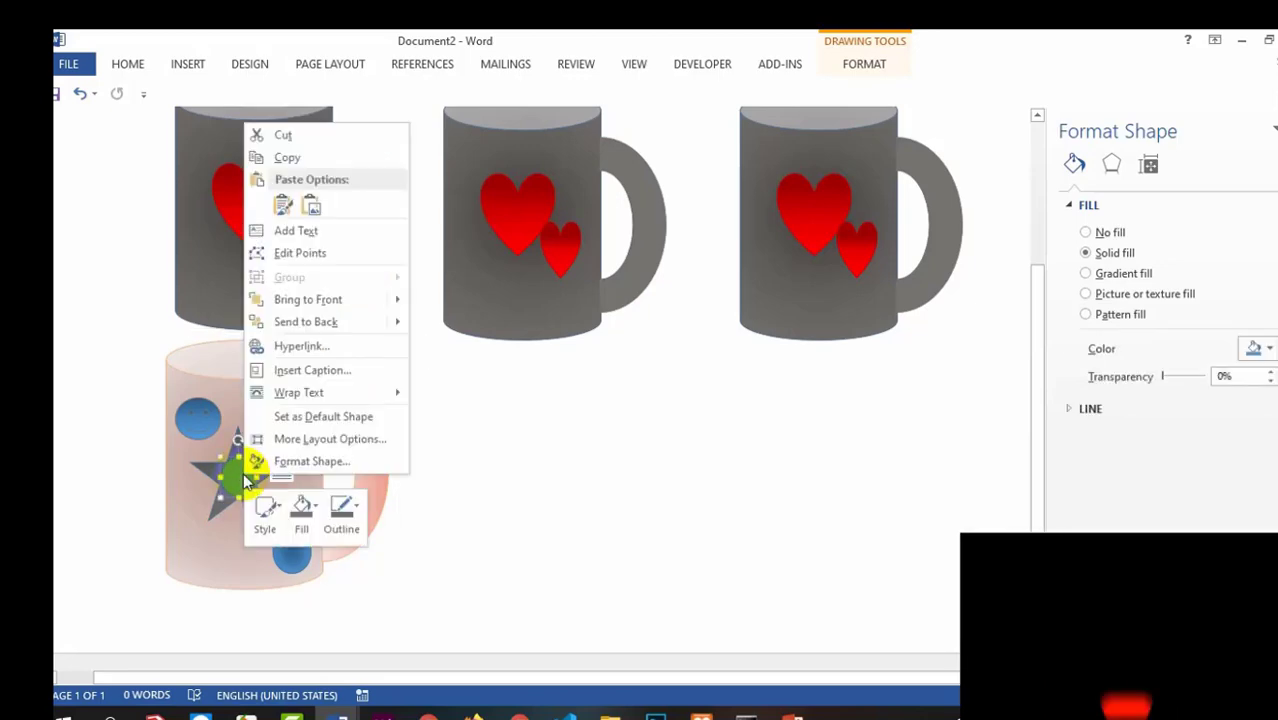
{"action": "left_click", "coordinate": [298, 510]}
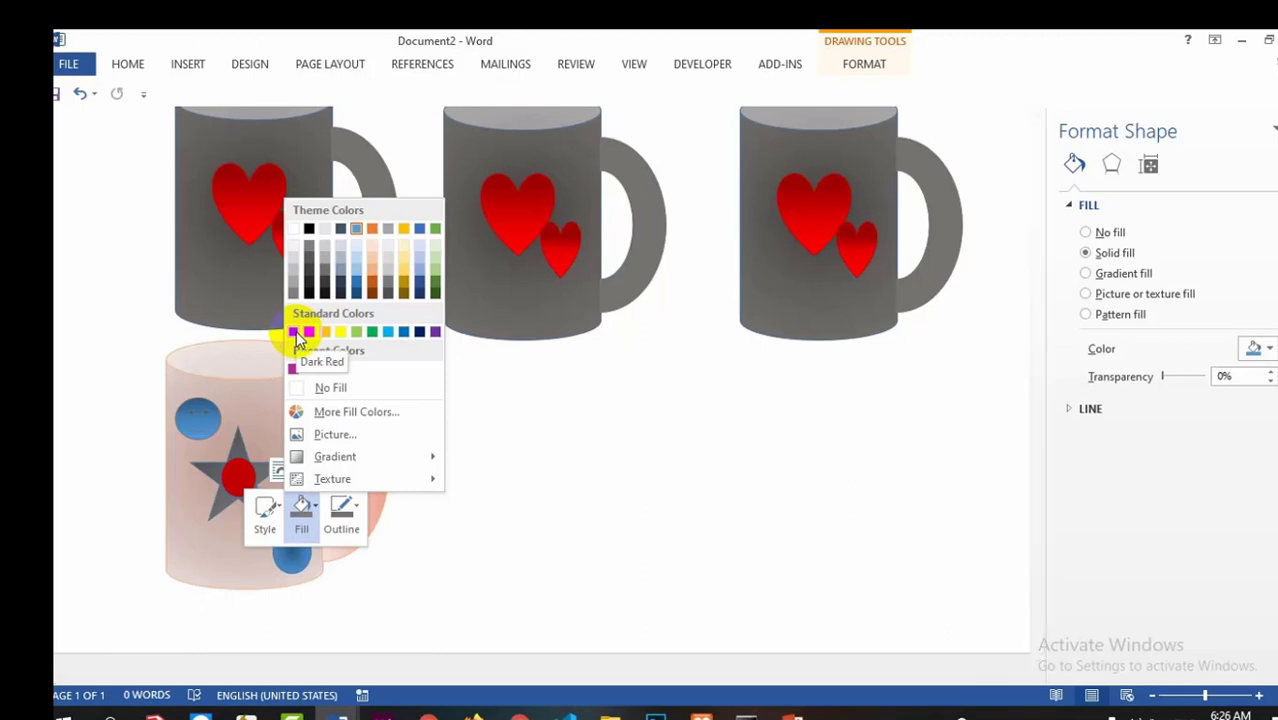
{"action": "left_click", "coordinate": [294, 333]}
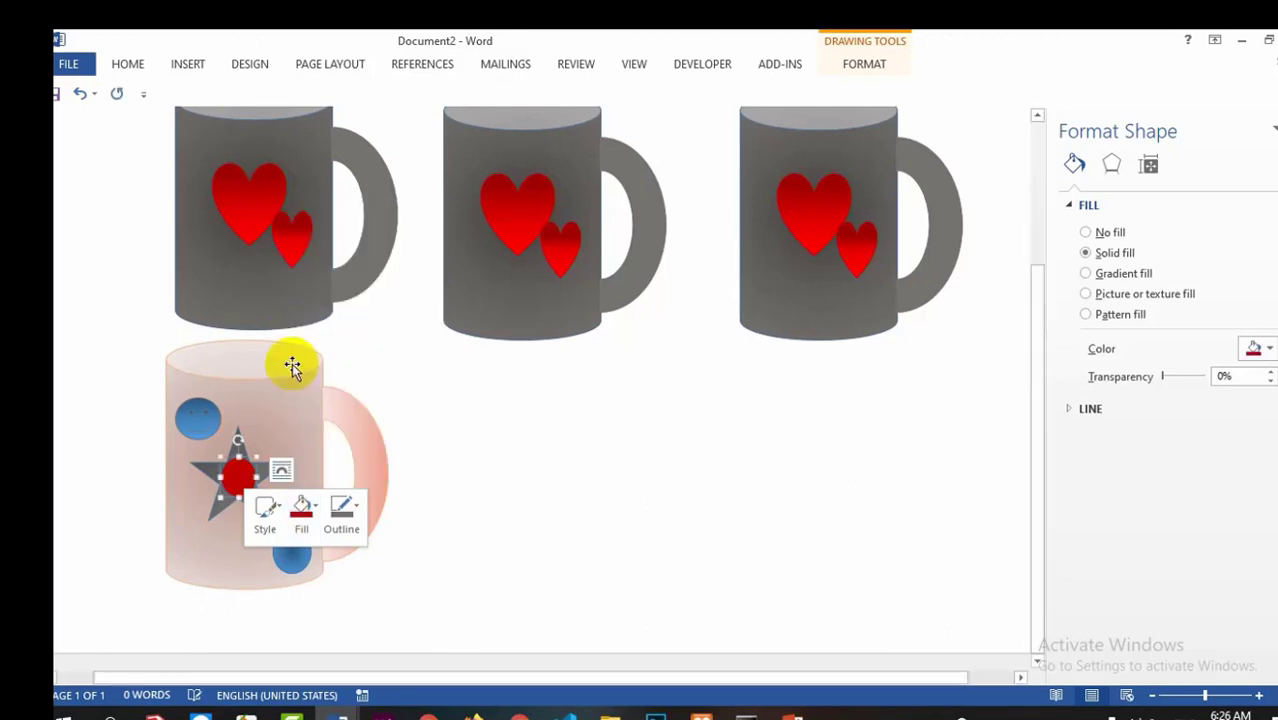
{"action": "left_click", "coordinate": [300, 511]}
{"action": "mouse_move", "coordinate": [343, 458]}
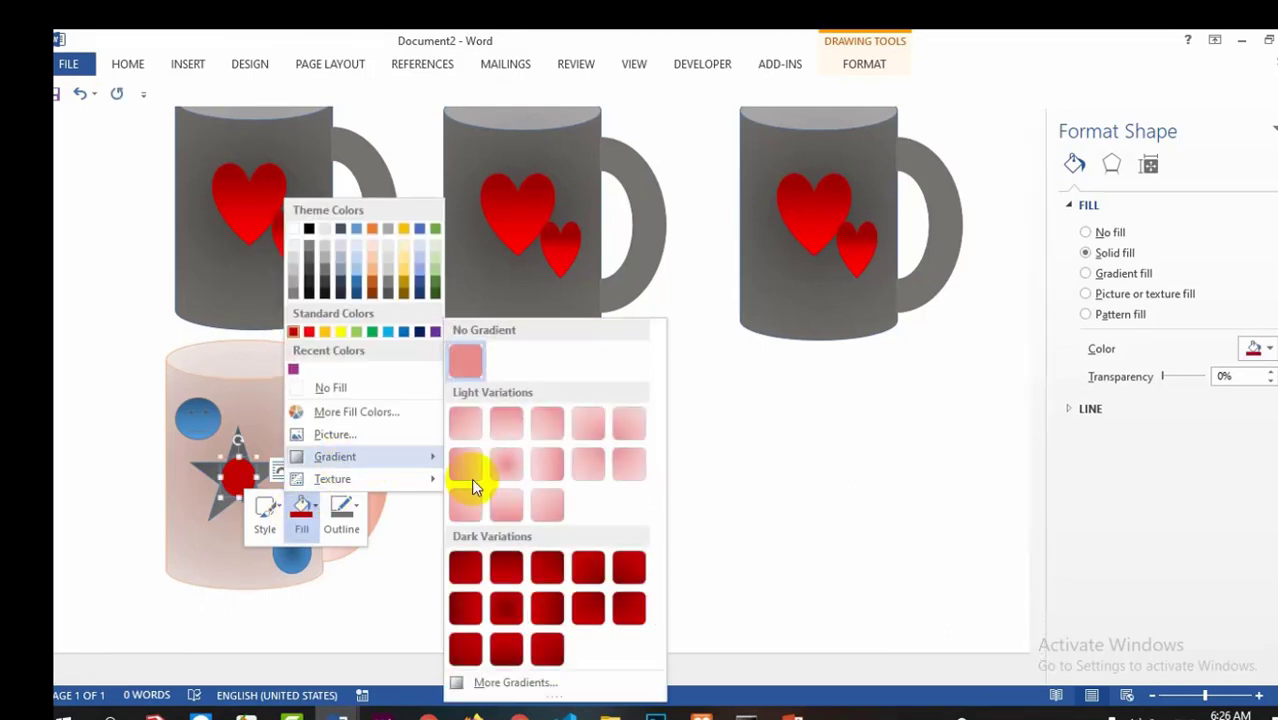
{"action": "left_click", "coordinate": [503, 571]}
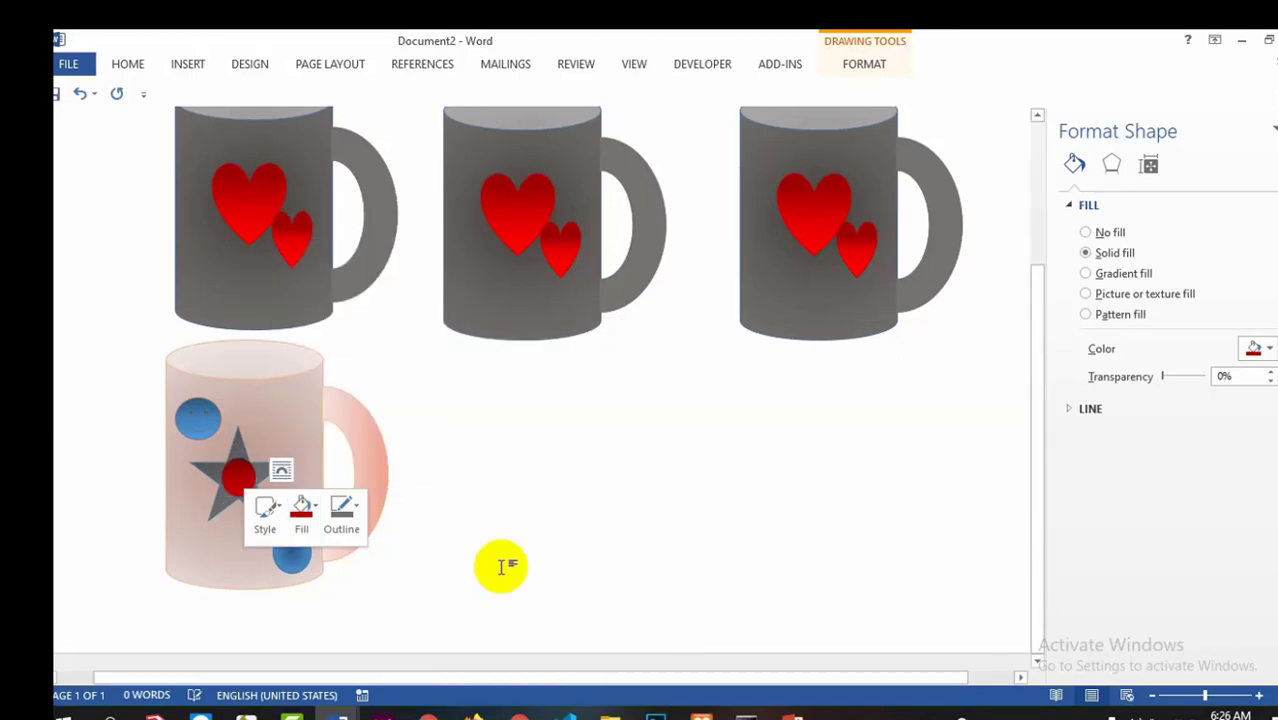
Set the red oval's outline to the recently used purple colour and deselect it
{"action": "left_click", "coordinate": [348, 513]}
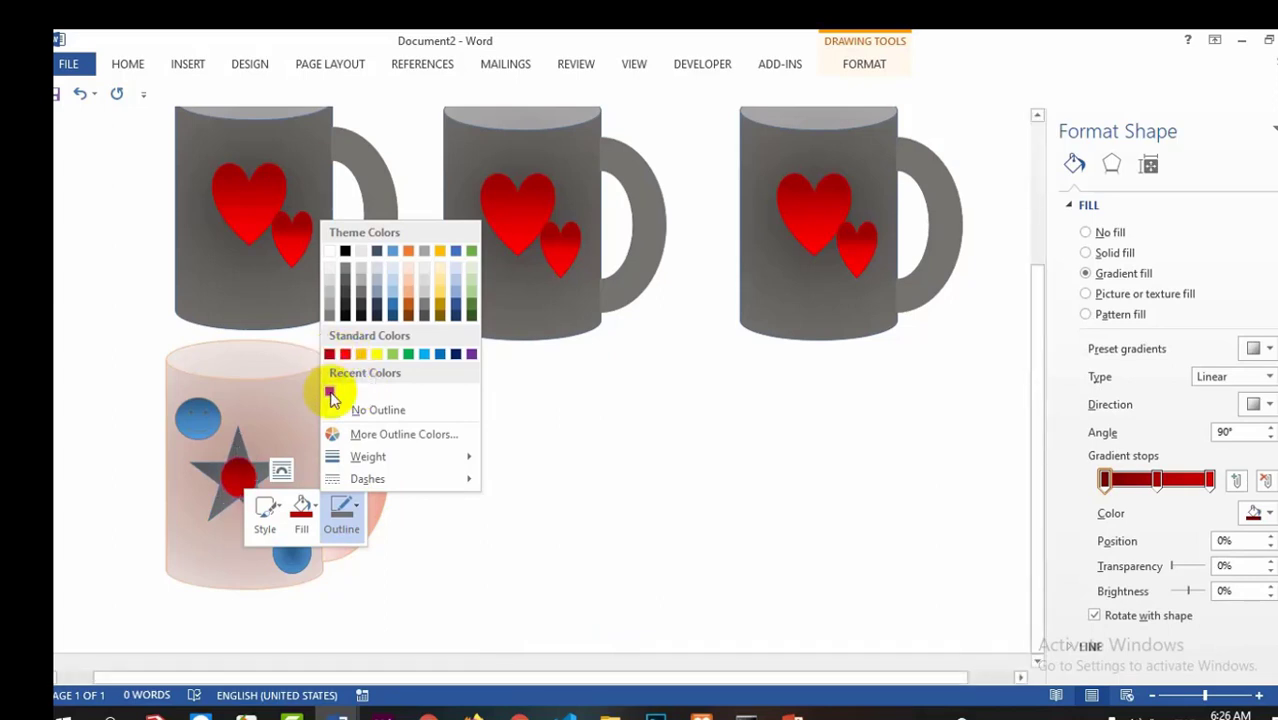
{"action": "left_click", "coordinate": [333, 399]}
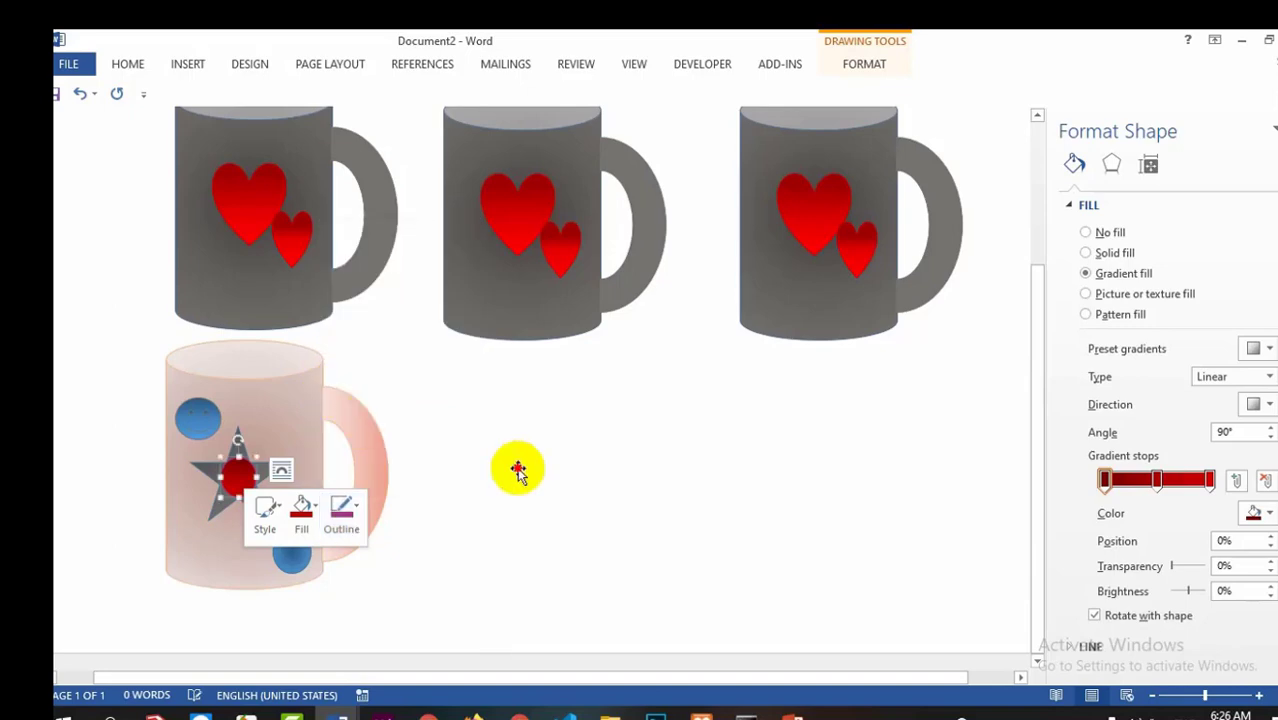
{"action": "left_click", "coordinate": [514, 465]}
{"action": "scroll", "coordinate": [530, 552], "scroll_direction": "down", "scroll_amount": 2}
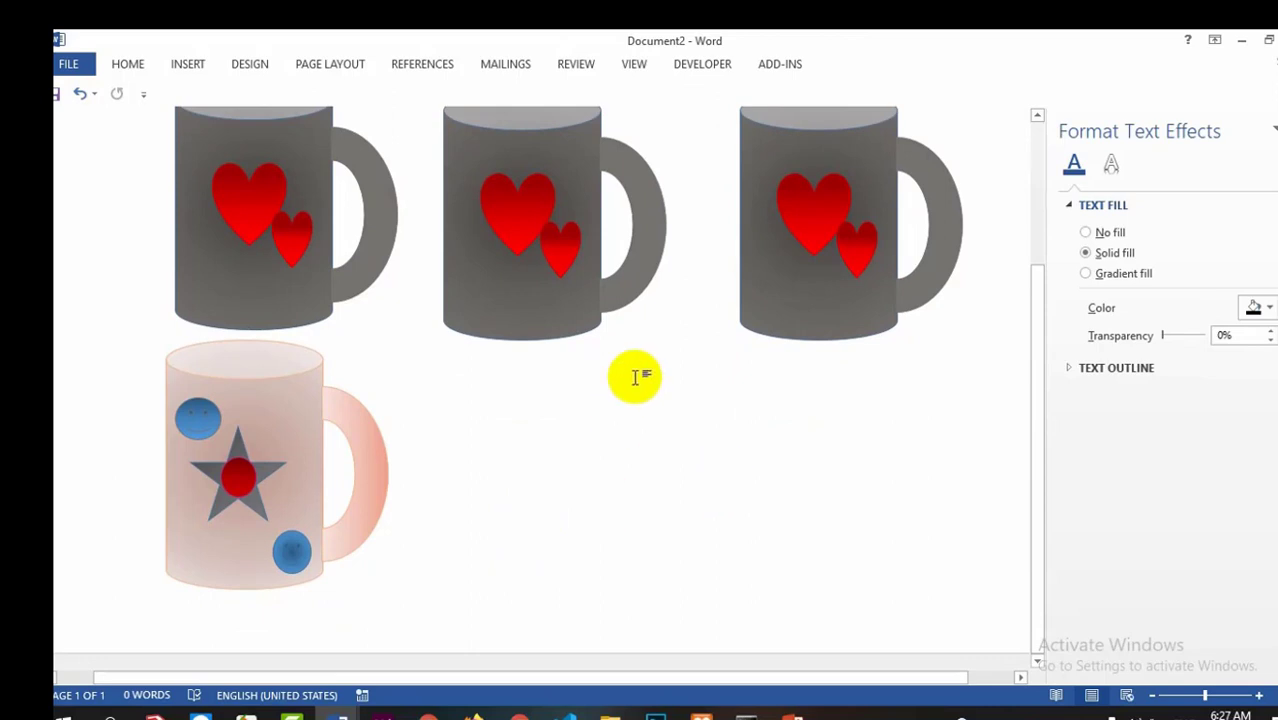
Cut the large and small red hearts from the middle gray mug, leaving its body plain
{"action": "scroll", "coordinate": [632, 487], "scroll_direction": "up", "scroll_amount": 2}
{"action": "scroll", "coordinate": [630, 500], "scroll_direction": "down", "scroll_amount": 1}
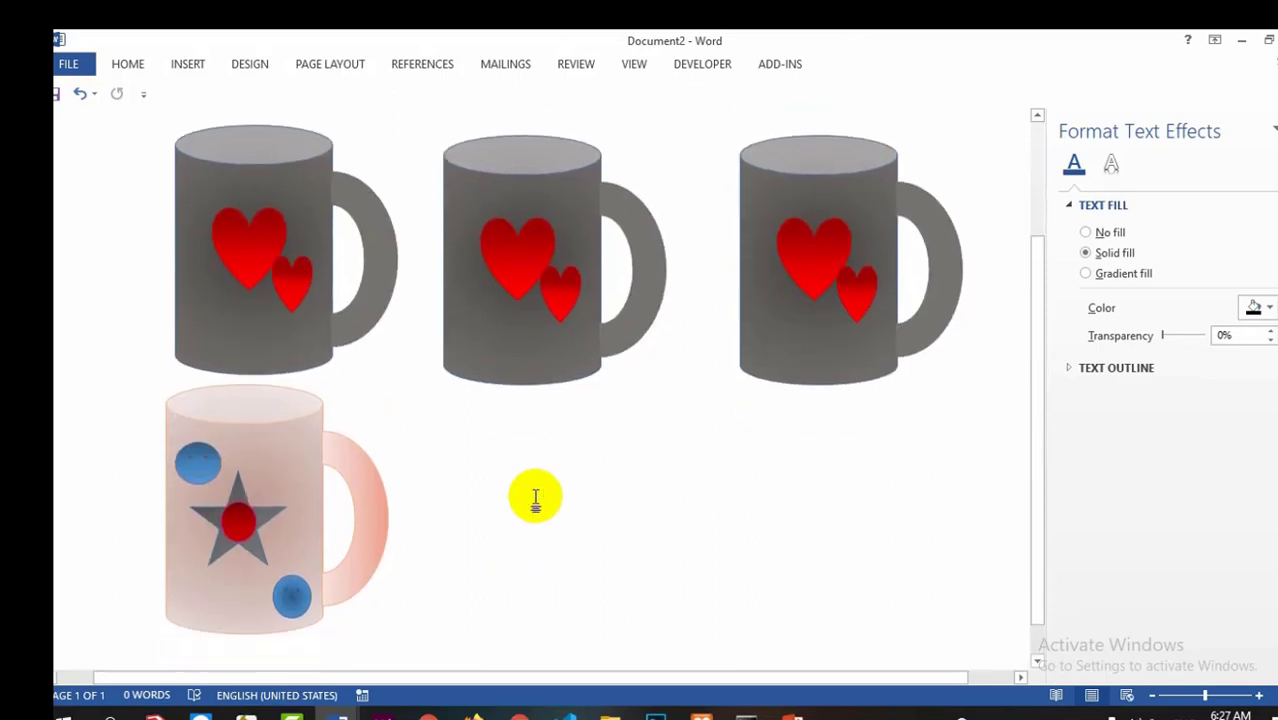
{"action": "left_click", "coordinate": [516, 274]}
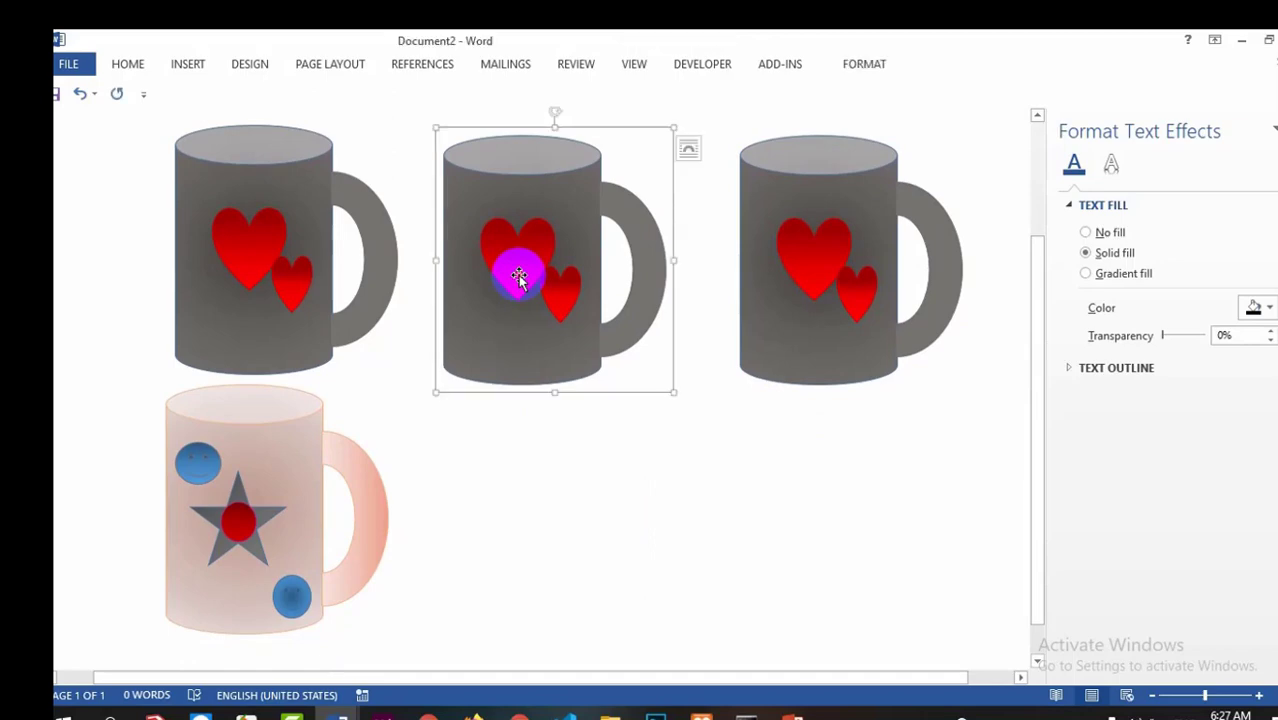
{"action": "right_click", "coordinate": [520, 260]}
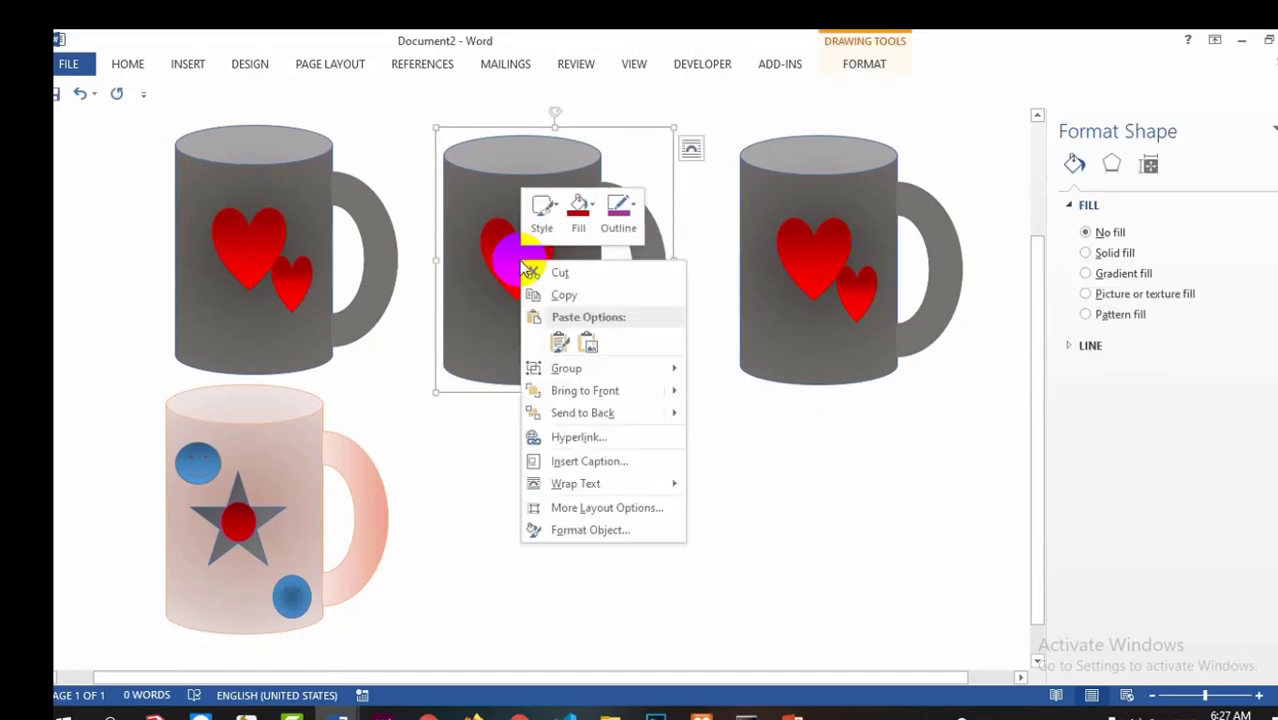
{"action": "left_click", "coordinate": [508, 245]}
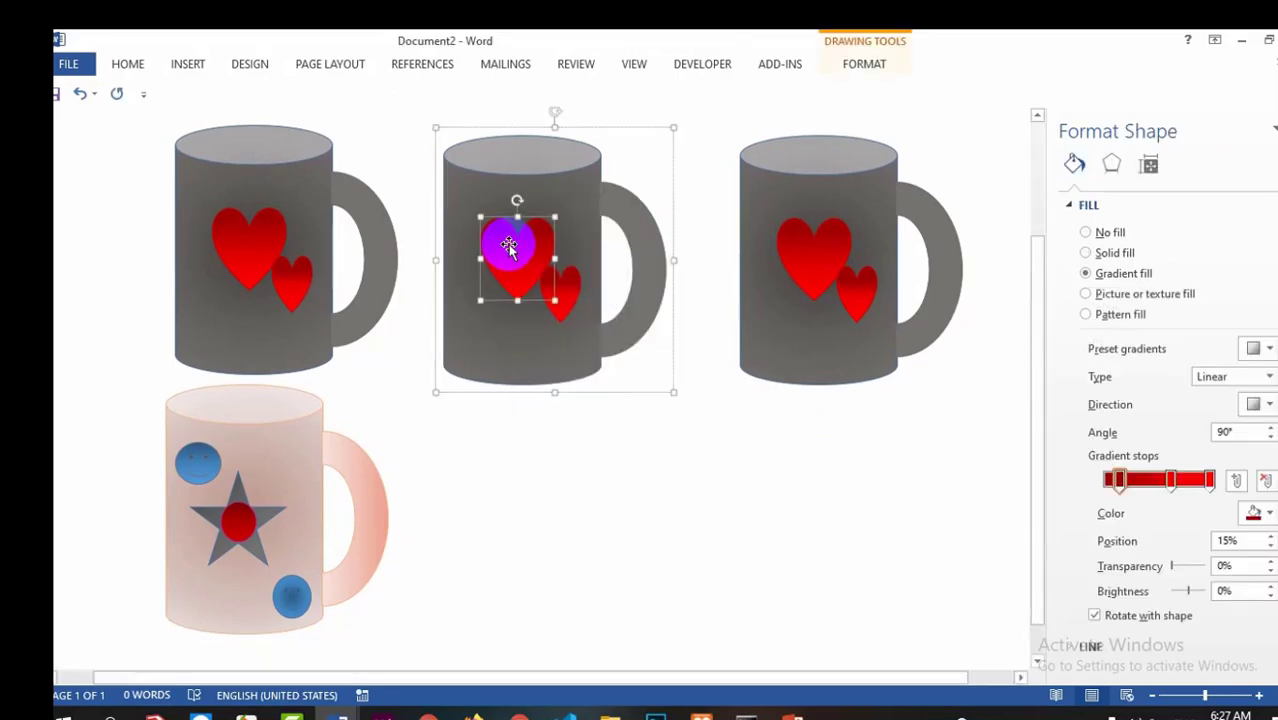
{"action": "right_click", "coordinate": [510, 250]}
{"action": "left_click", "coordinate": [558, 256]}
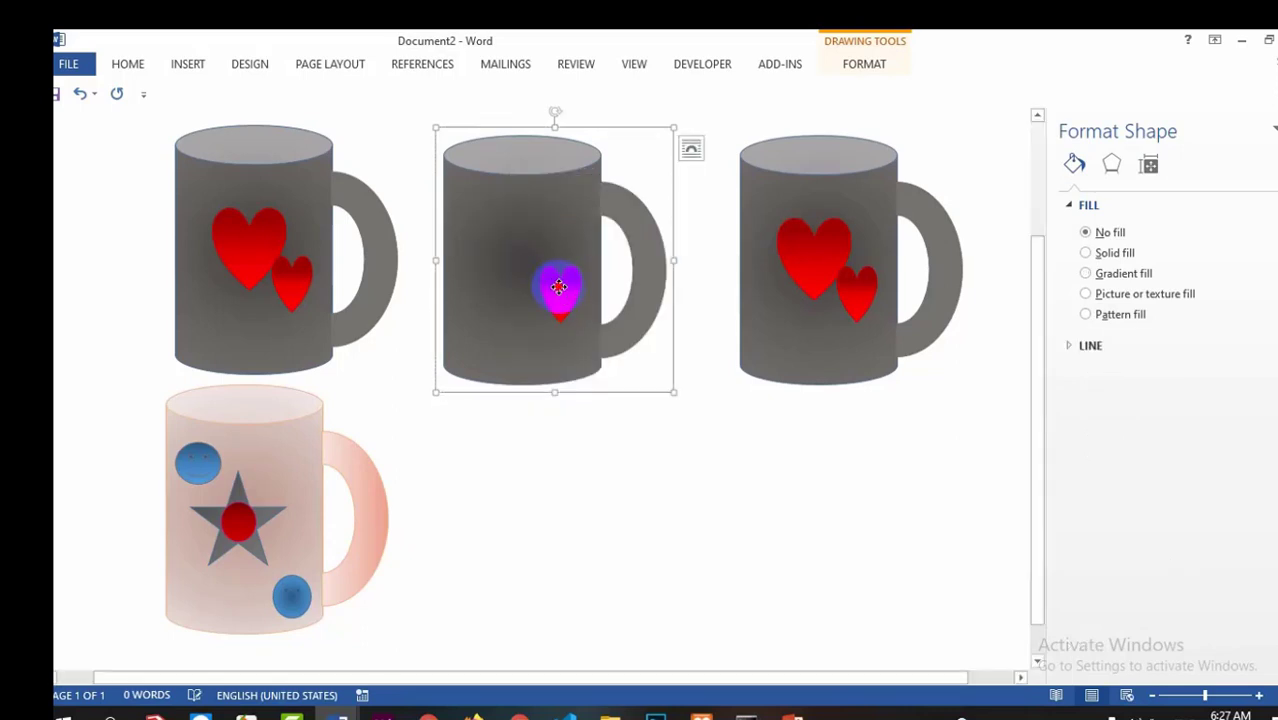
{"action": "left_click", "coordinate": [558, 287]}
{"action": "right_click", "coordinate": [560, 295]}
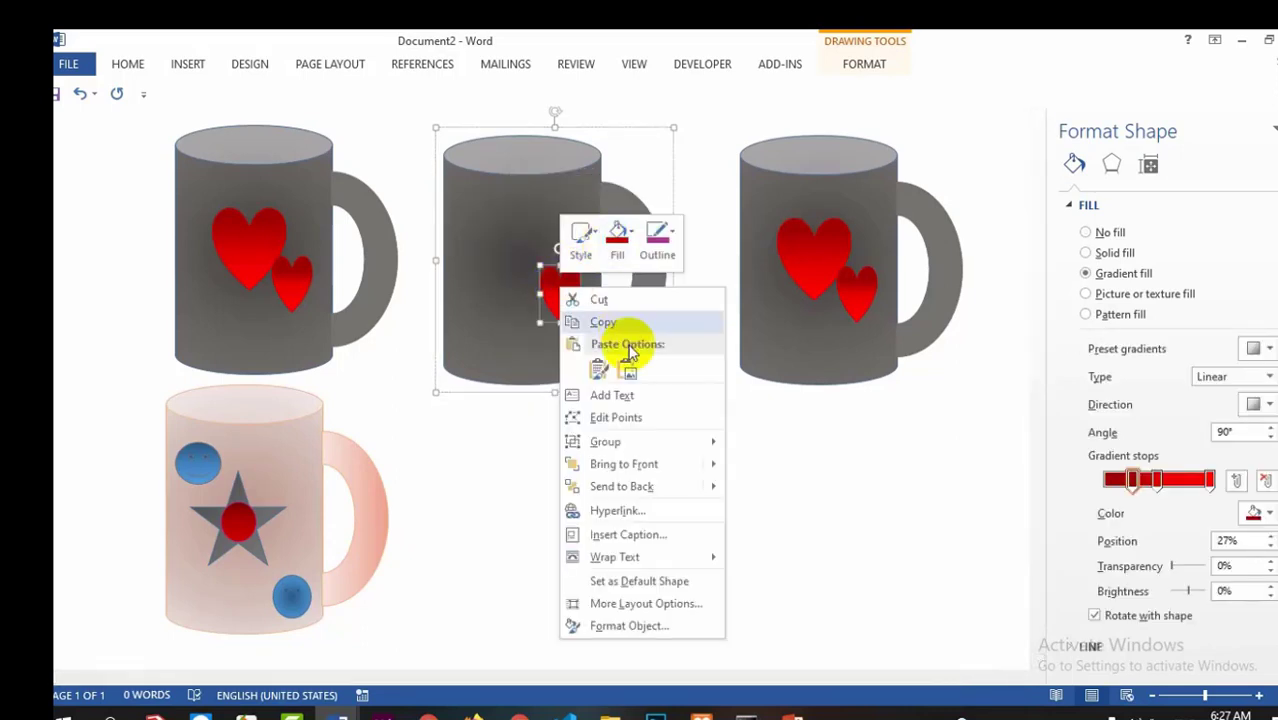
{"action": "left_click", "coordinate": [607, 300]}
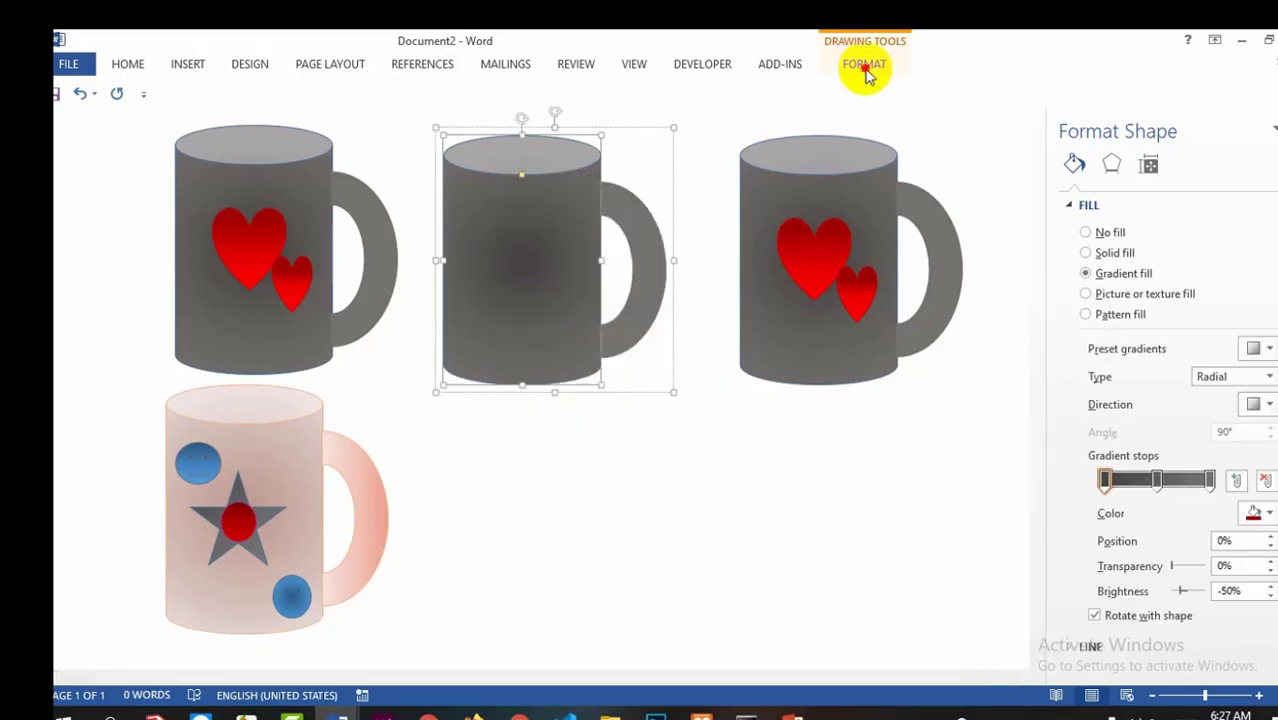
Fill the middle mug's body with the picture file download (1).jpg from the image folder
{"action": "left_click", "coordinate": [866, 68]}
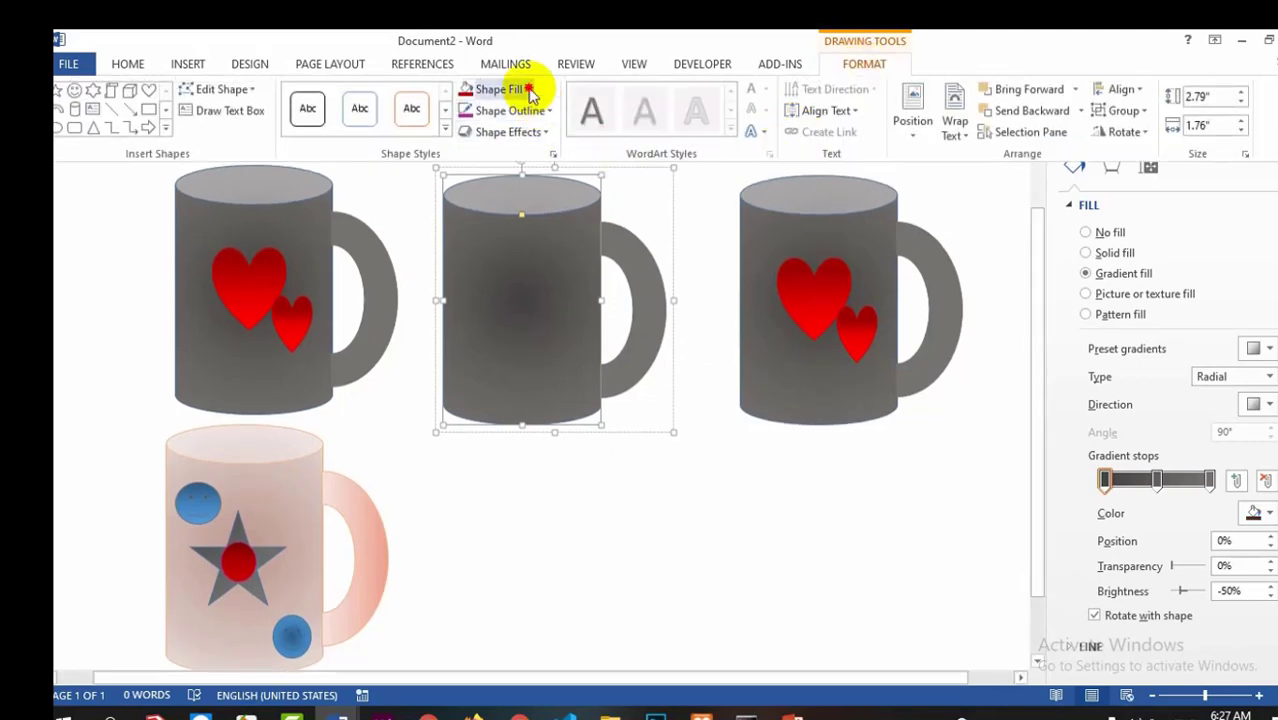
{"action": "left_click", "coordinate": [522, 88]}
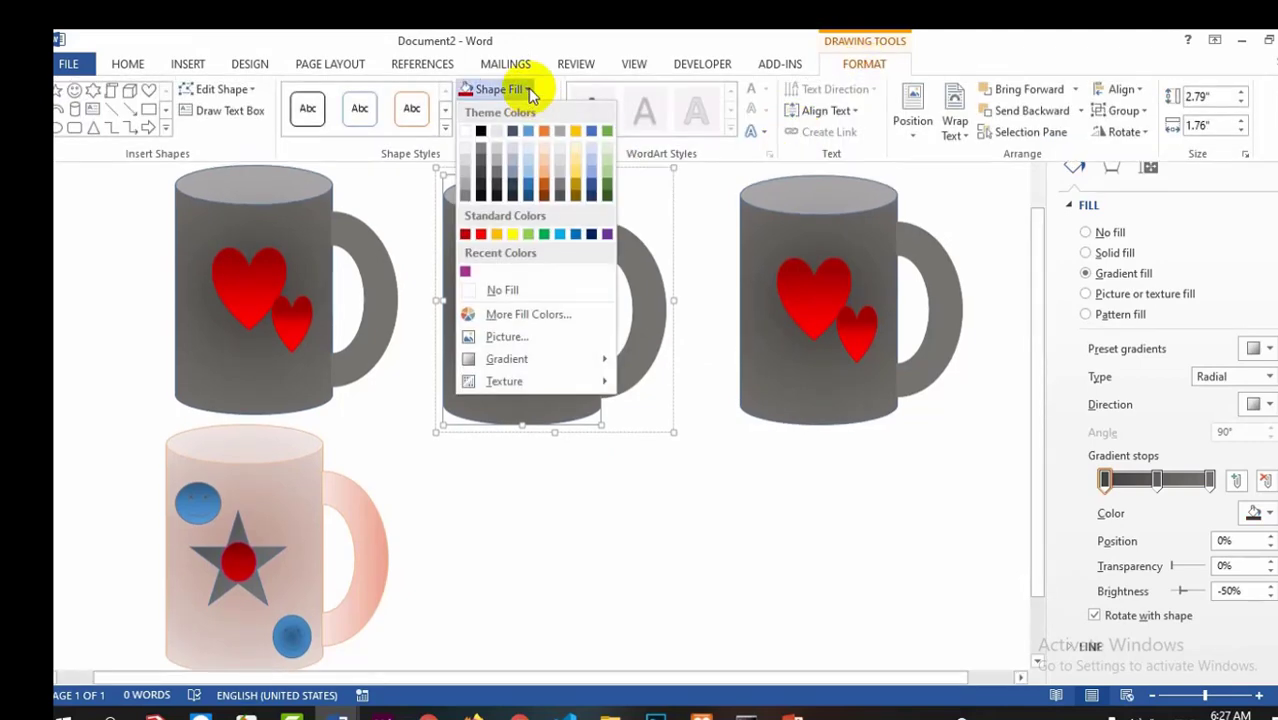
{"action": "left_click", "coordinate": [498, 337]}
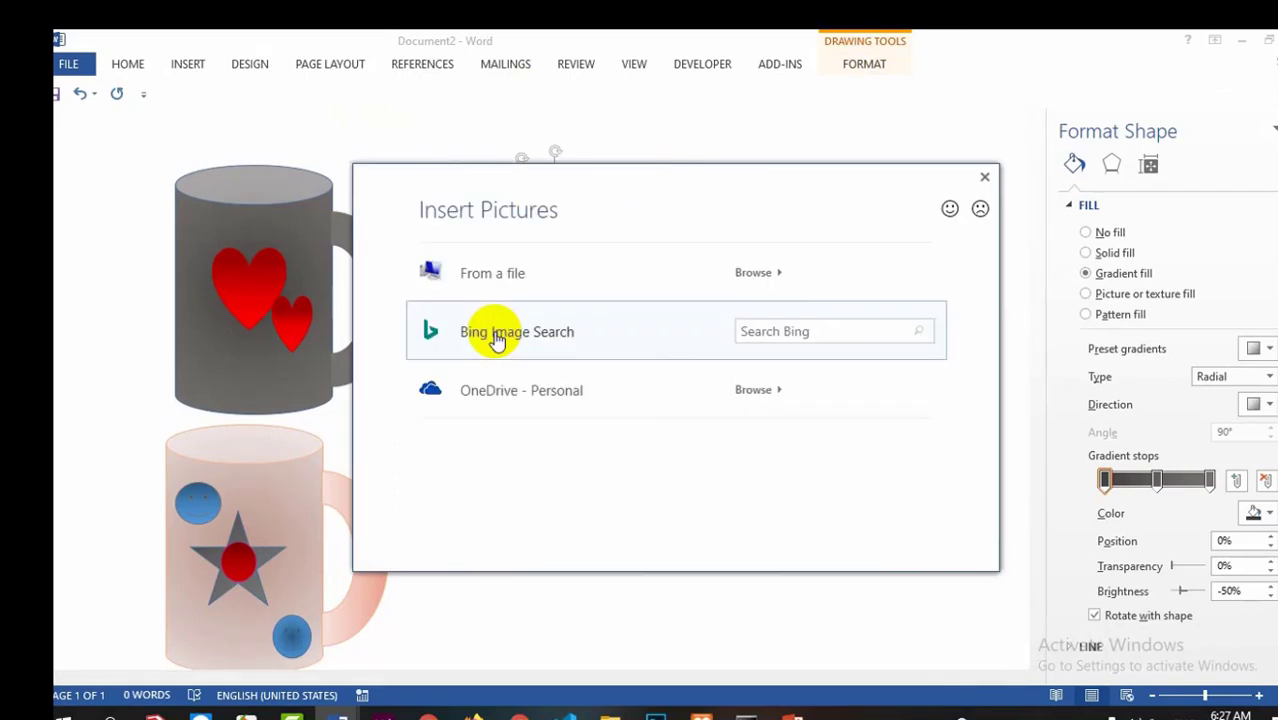
{"action": "left_click", "coordinate": [773, 272]}
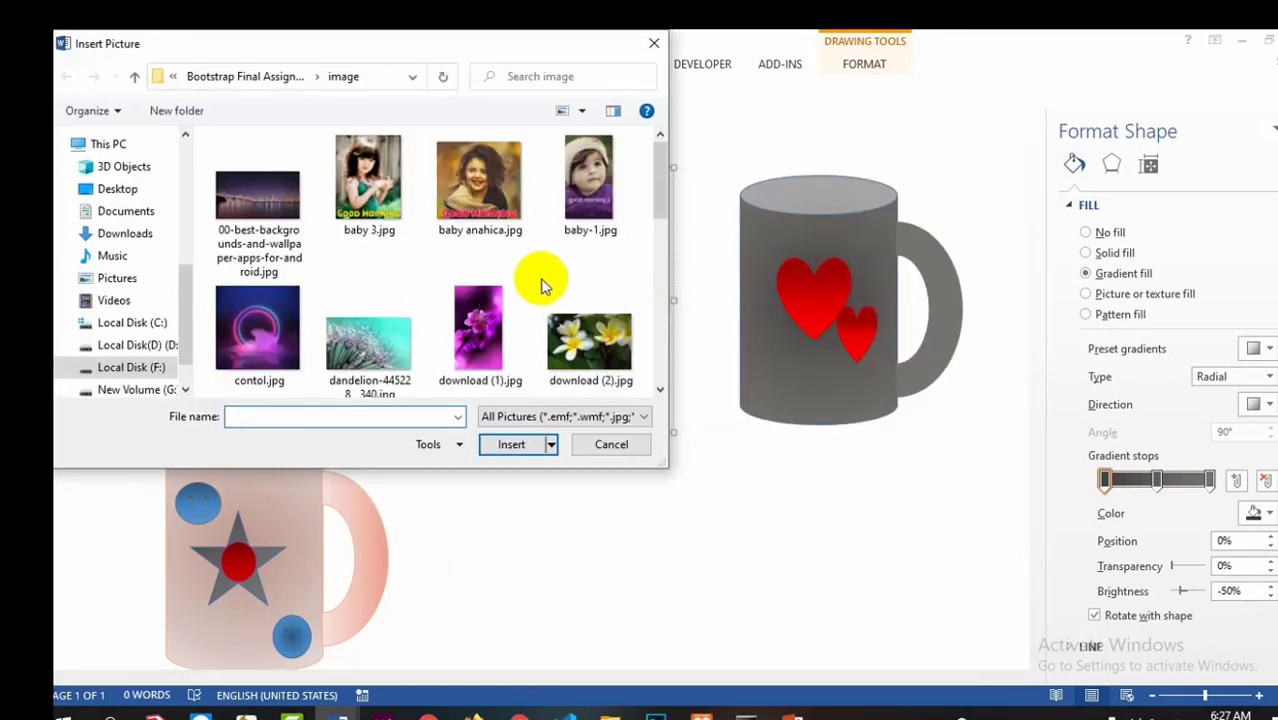
{"action": "scroll", "coordinate": [540, 282], "scroll_direction": "down", "scroll_amount": 1}
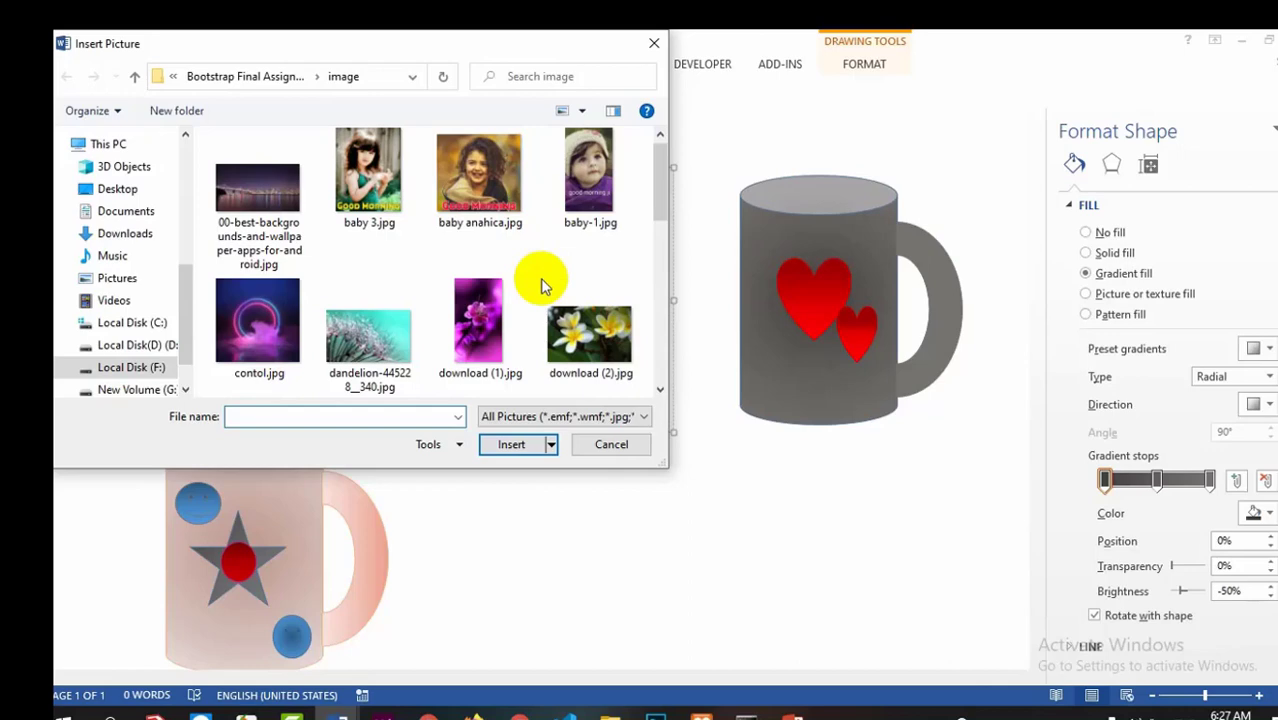
{"action": "left_click", "coordinate": [481, 330]}
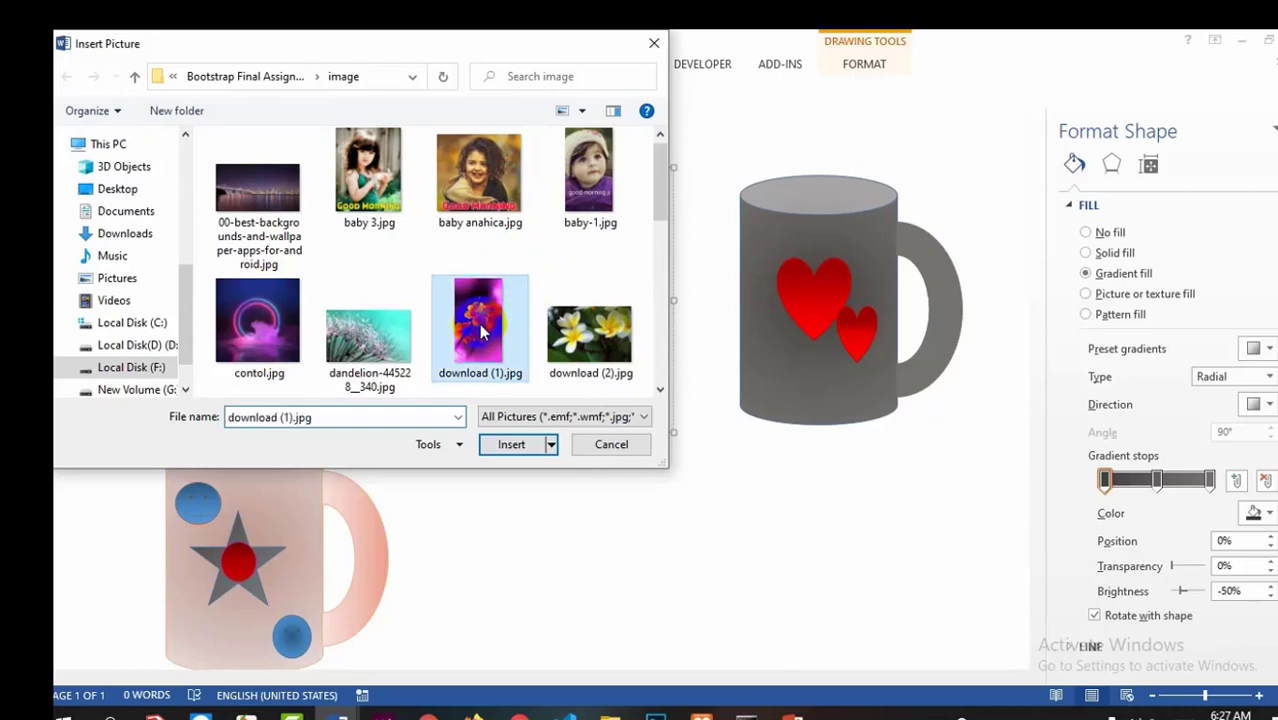
{"action": "left_click", "coordinate": [505, 444]}
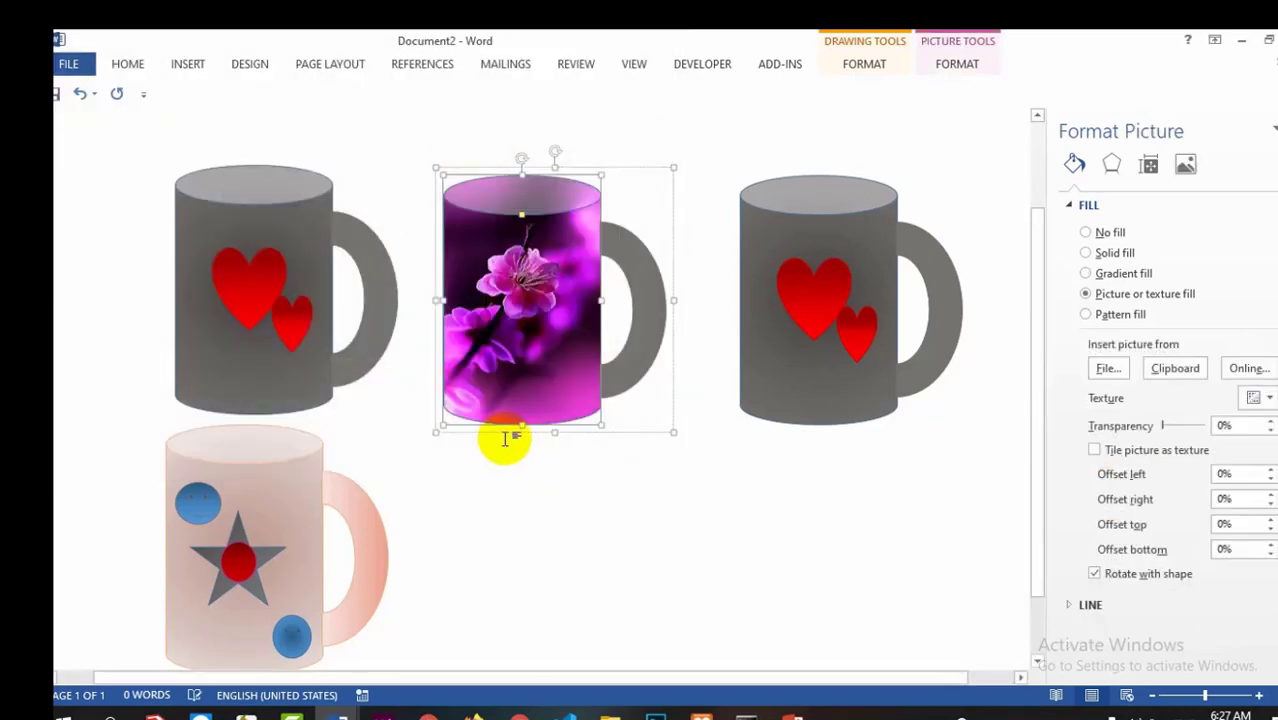
Fill the middle mug's handle with the same download (1).jpg picture and deselect it
{"action": "left_click", "coordinate": [643, 297]}
{"action": "left_click", "coordinate": [864, 63]}
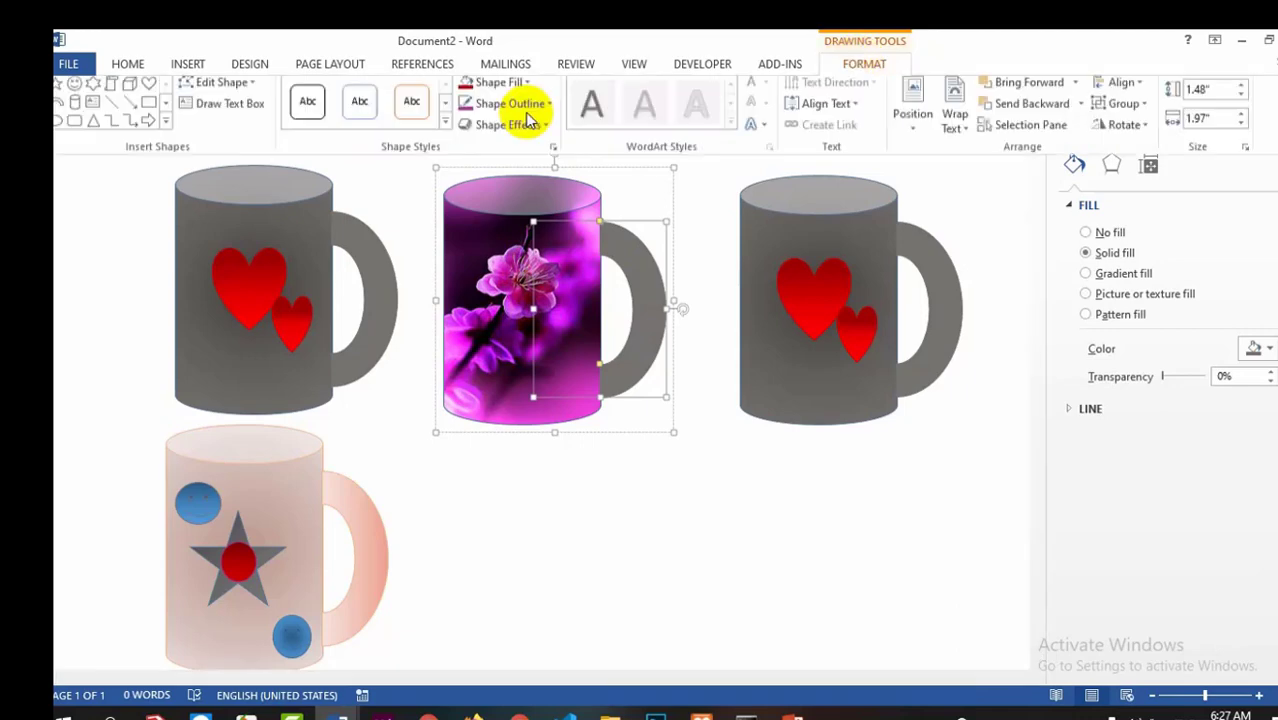
{"action": "left_click", "coordinate": [519, 91]}
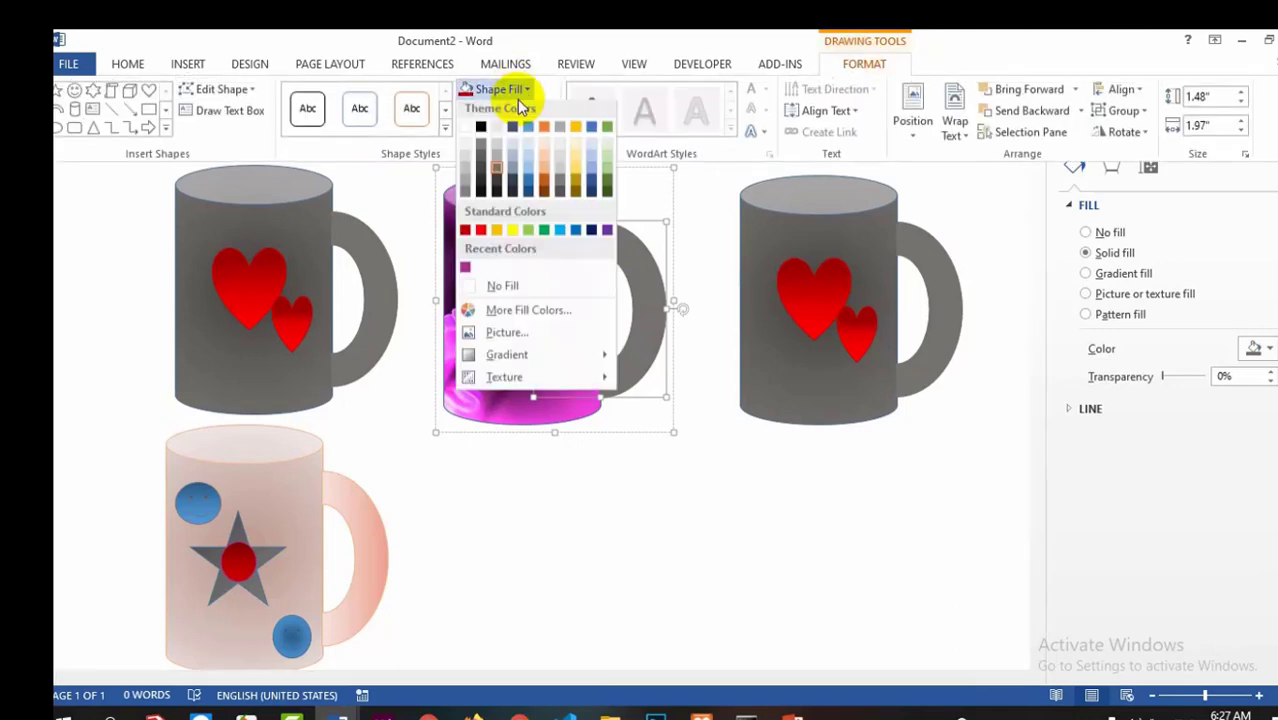
{"action": "left_click", "coordinate": [509, 336]}
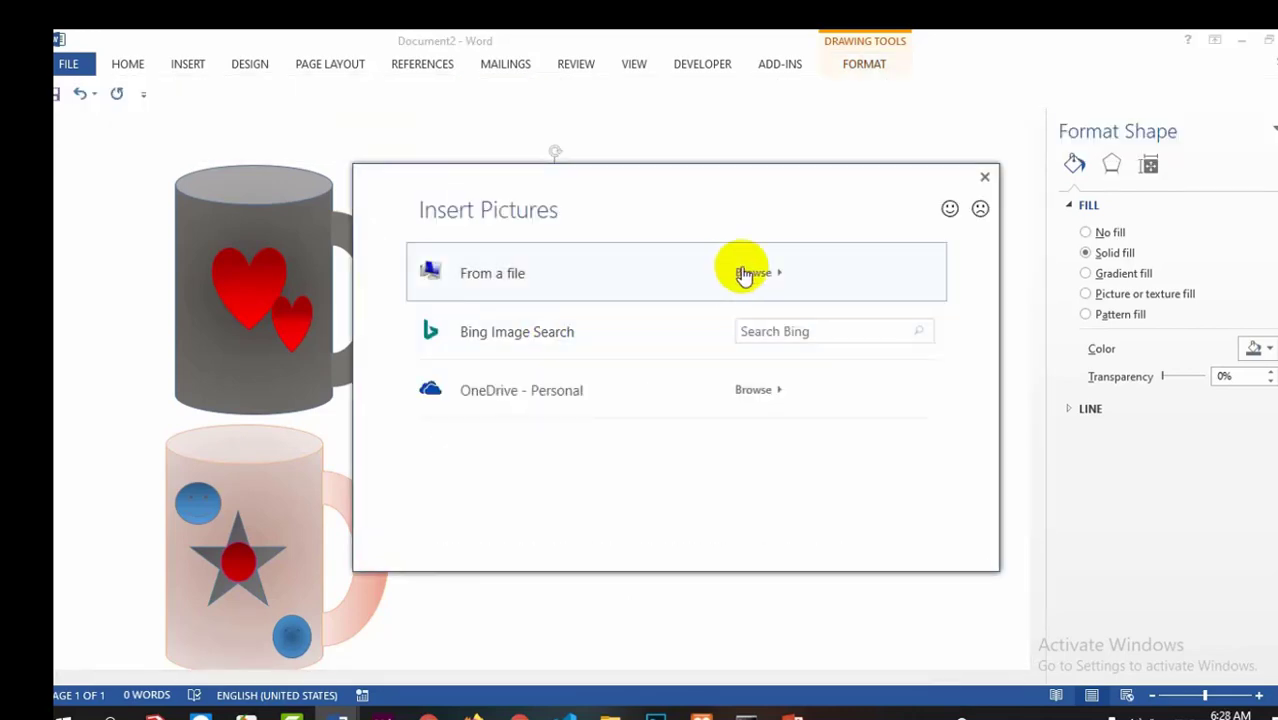
{"action": "left_click", "coordinate": [741, 274]}
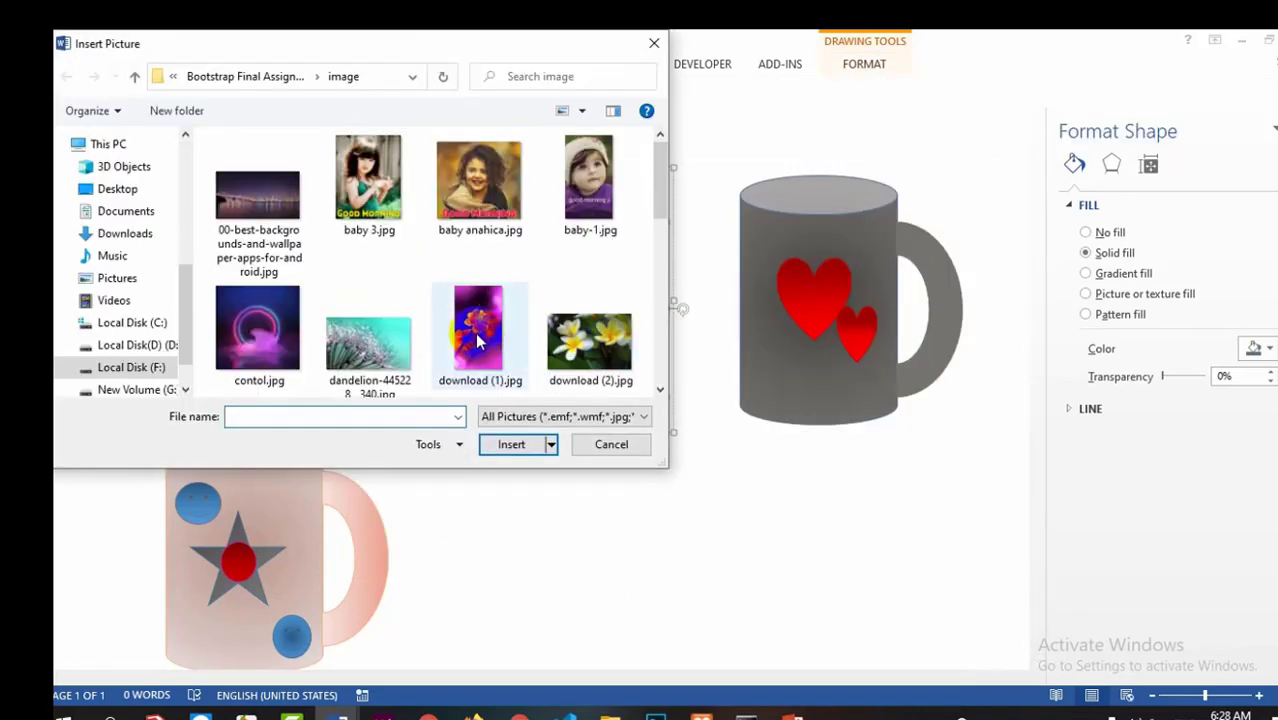
{"action": "left_click", "coordinate": [484, 355]}
{"action": "left_click", "coordinate": [505, 443]}
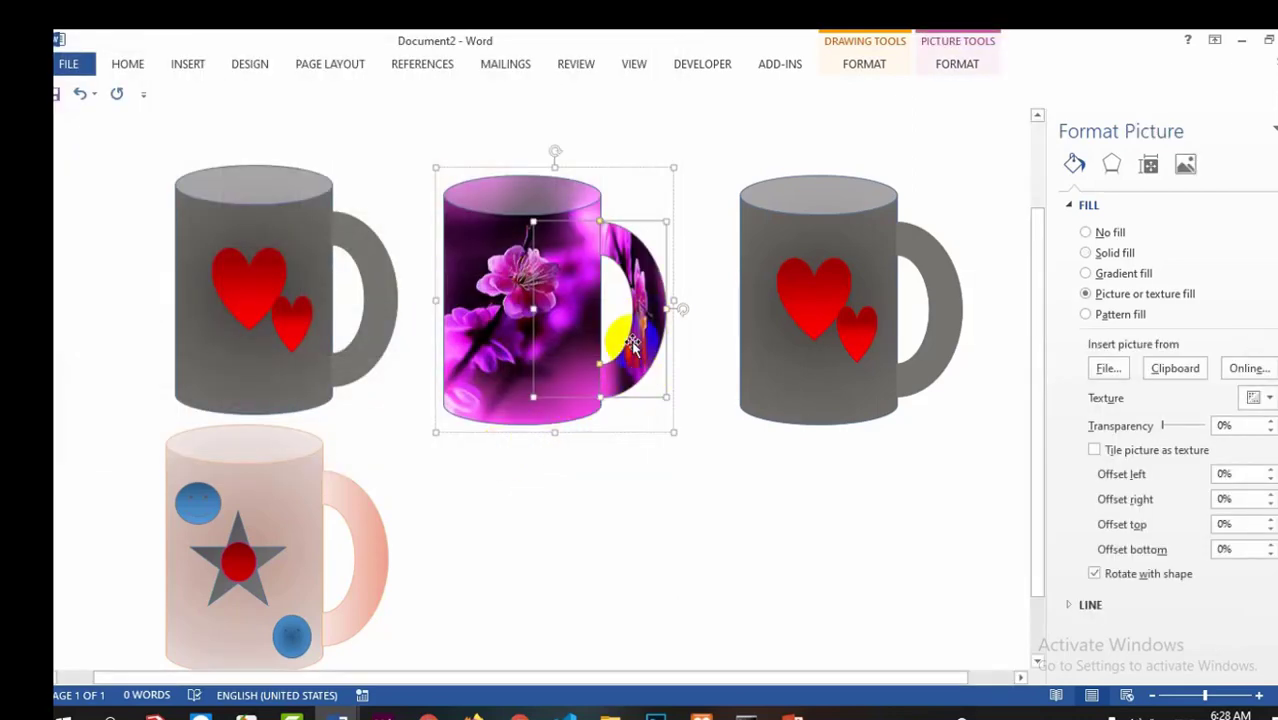
{"action": "left_click", "coordinate": [648, 457]}
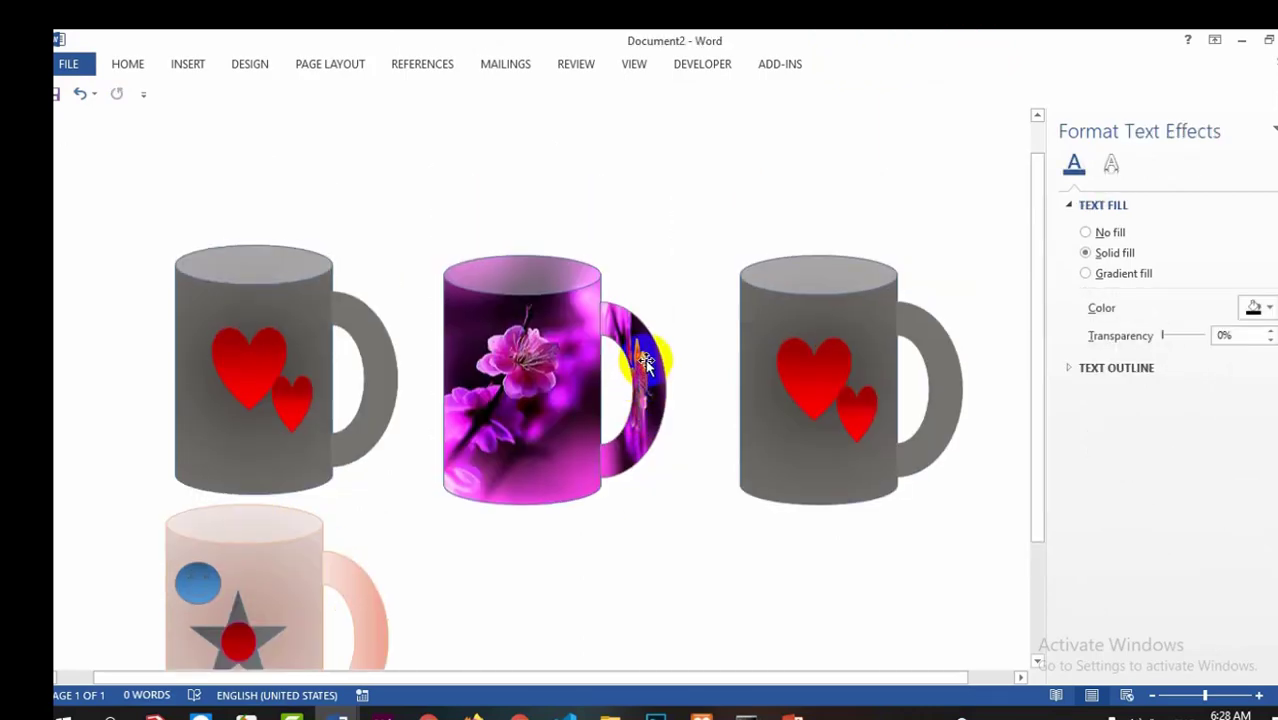
Fill the flower mug's handle with the recently used purple and apply the light radial gradient from the center
{"action": "left_click", "coordinate": [645, 359]}
{"action": "left_click", "coordinate": [645, 362]}
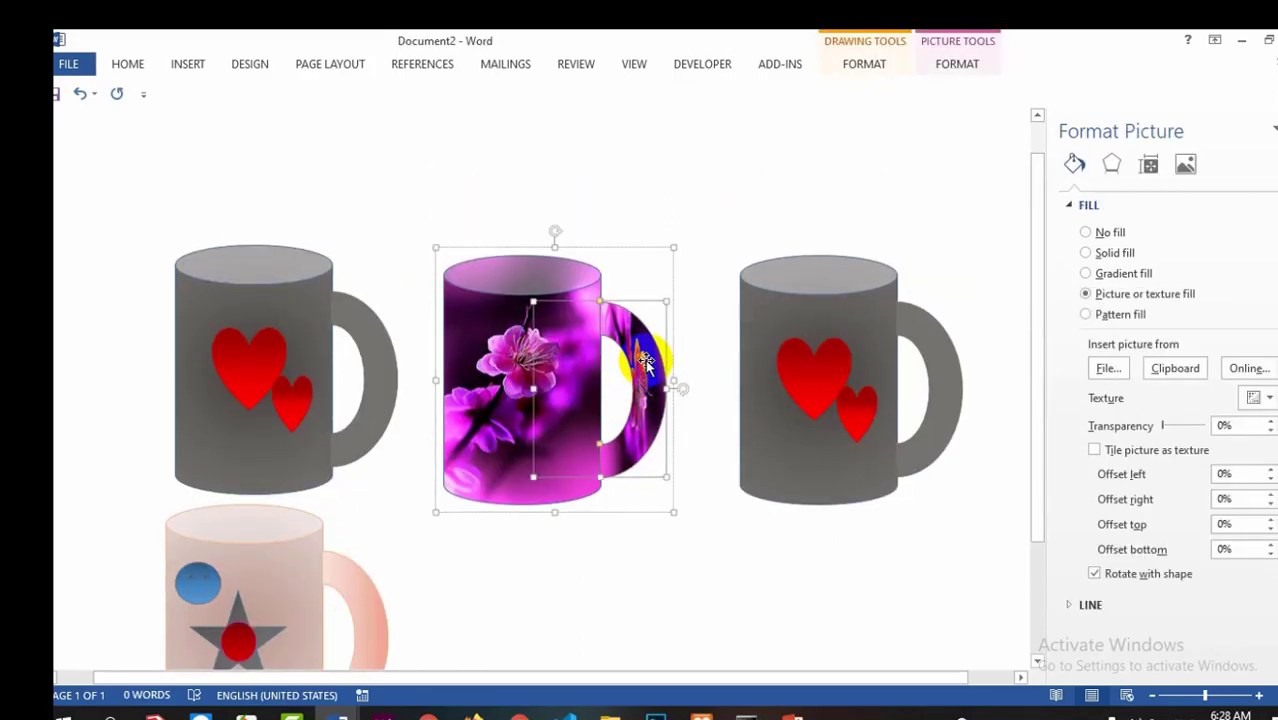
{"action": "right_click", "coordinate": [648, 368]}
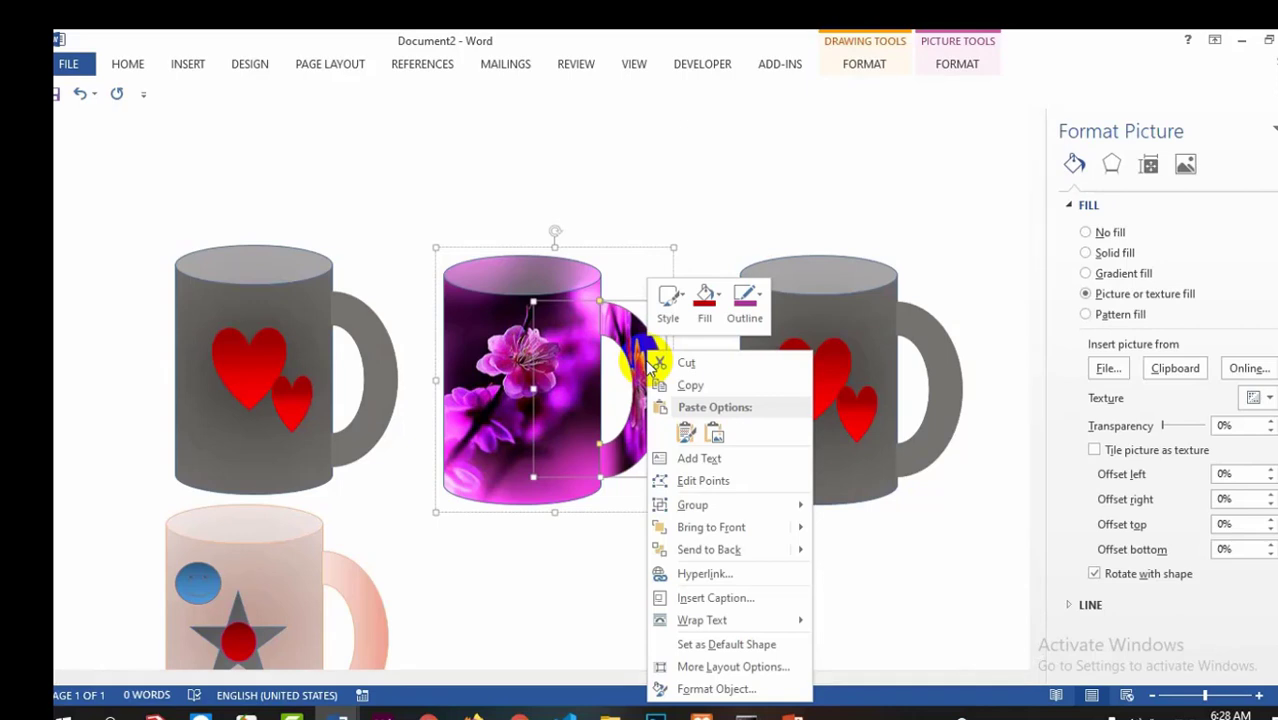
{"action": "left_click", "coordinate": [705, 302]}
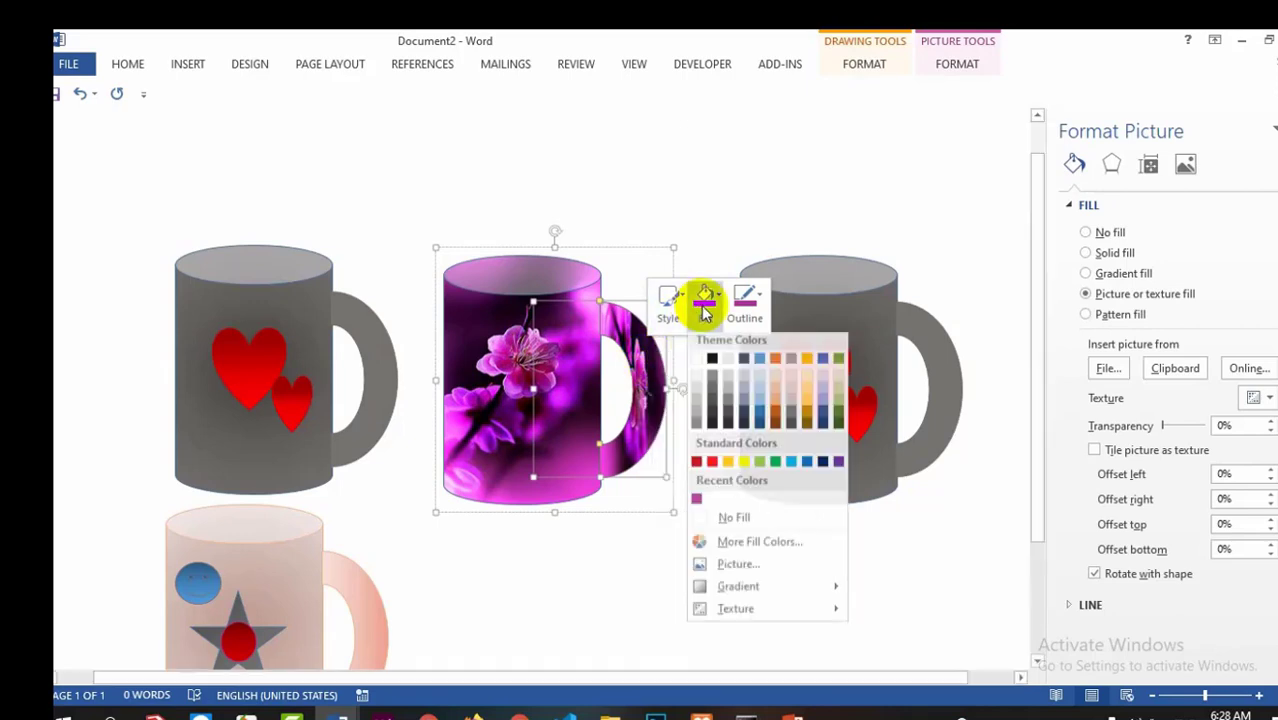
{"action": "left_click", "coordinate": [697, 505]}
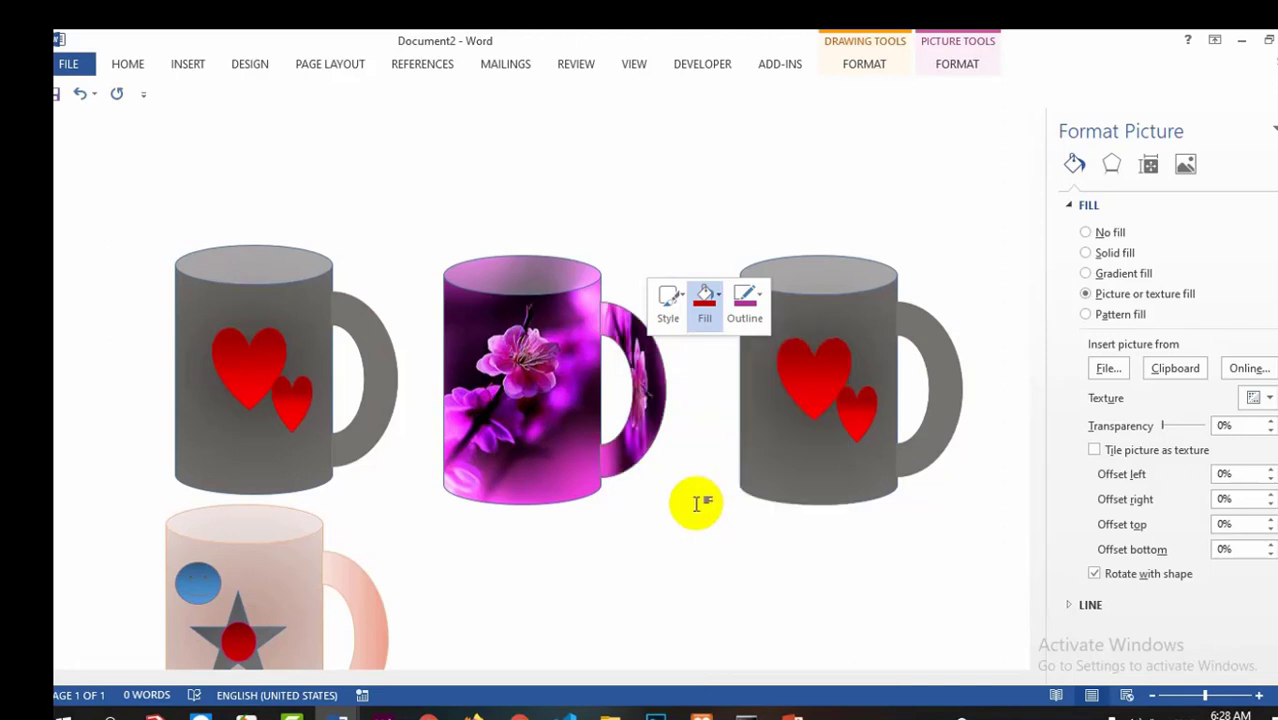
{"action": "left_click", "coordinate": [702, 298]}
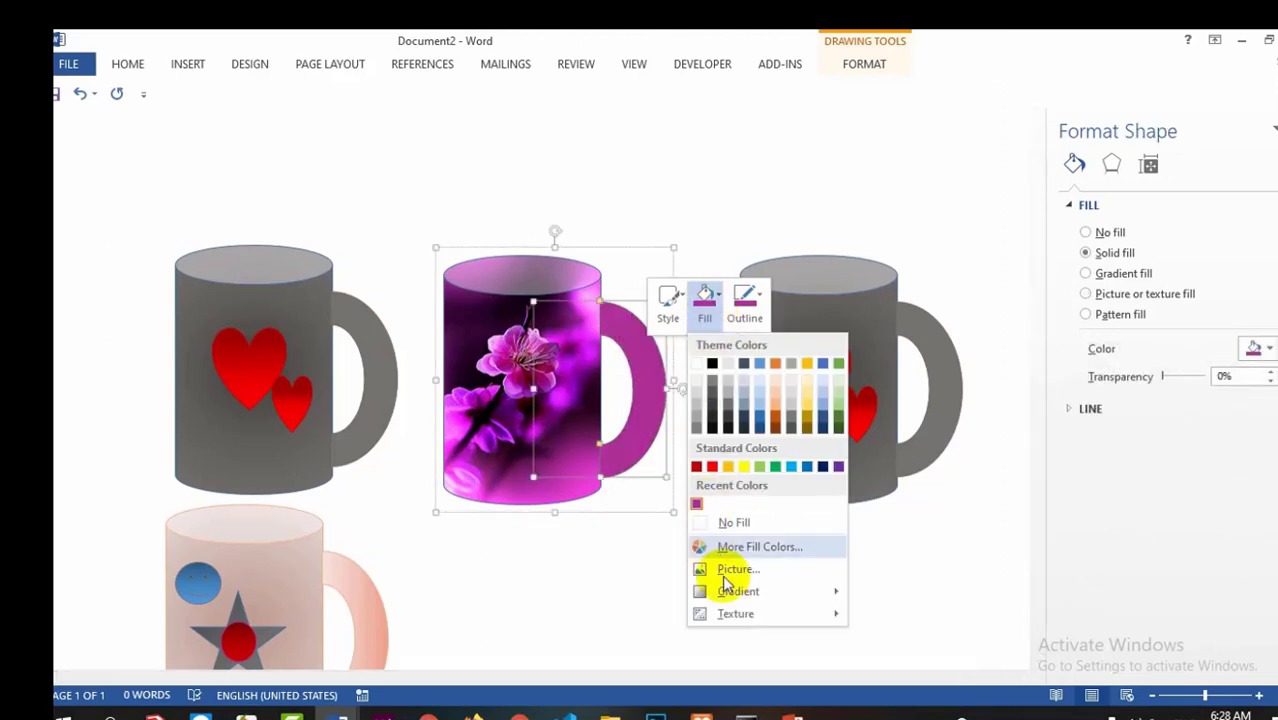
{"action": "mouse_move", "coordinate": [787, 591]}
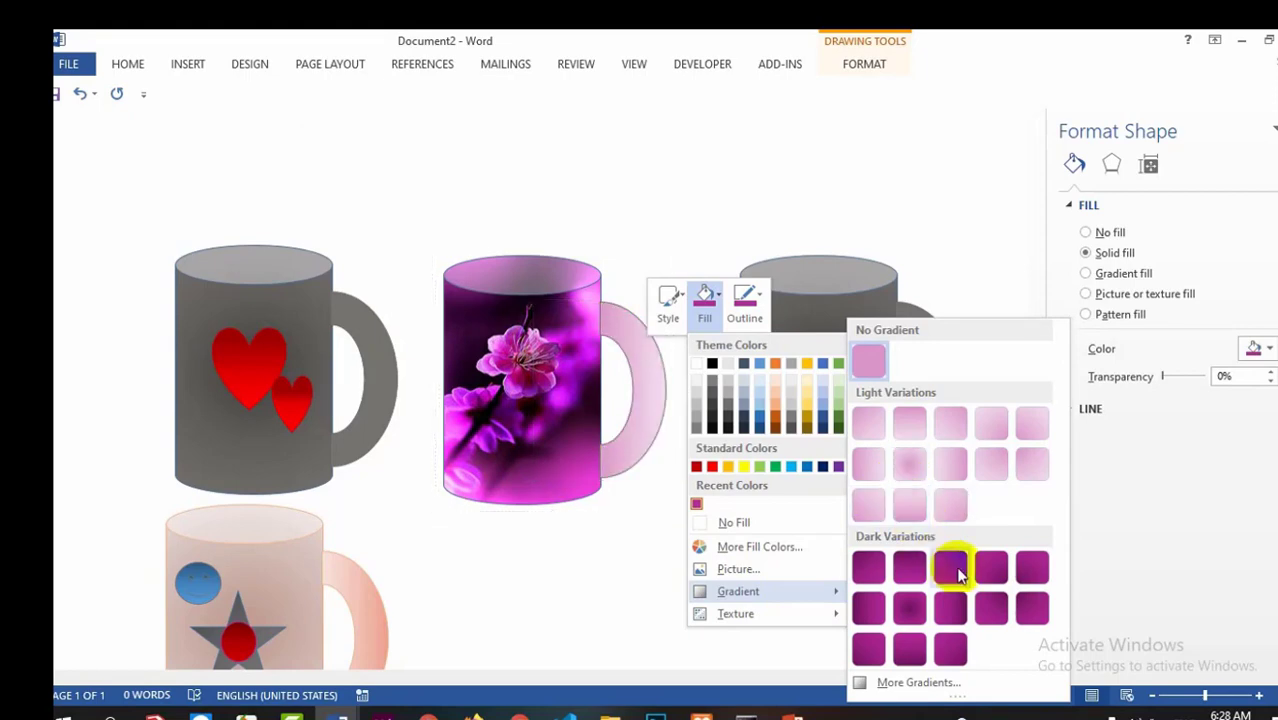
{"action": "left_click", "coordinate": [922, 462]}
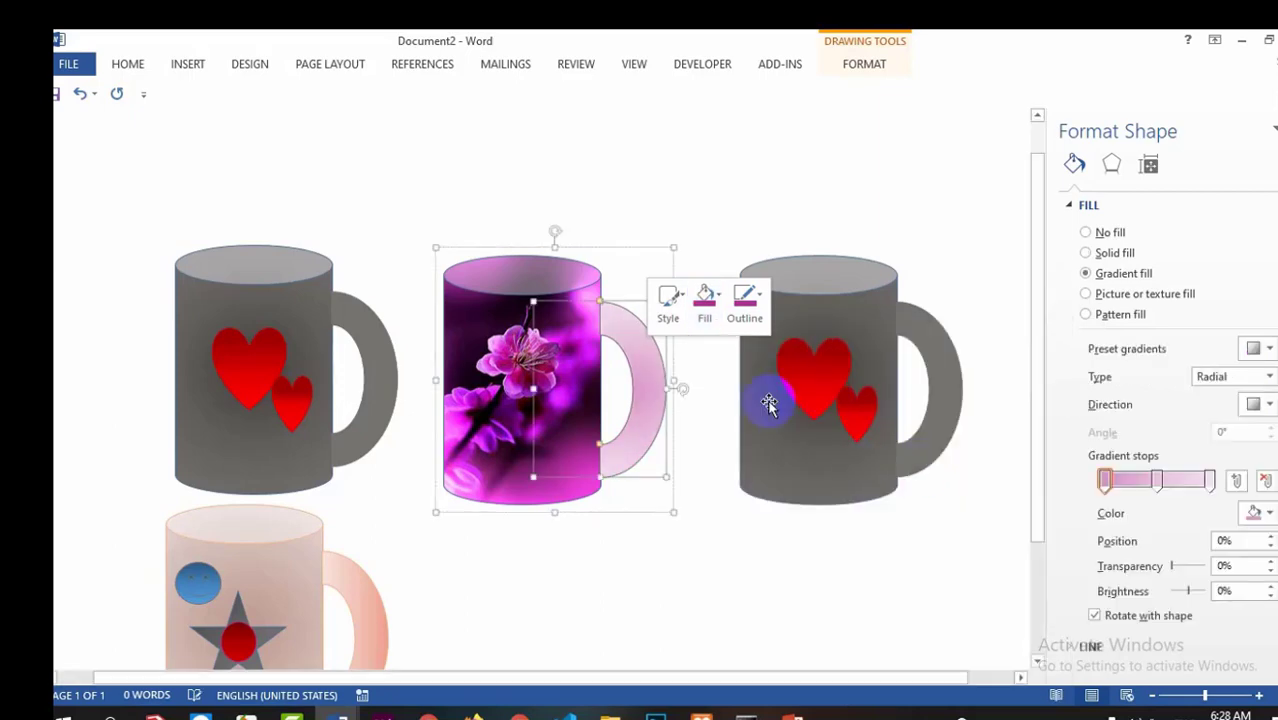
Set the flower mug handle's outline to the recently used purple and deselect it
{"action": "left_click", "coordinate": [700, 305]}
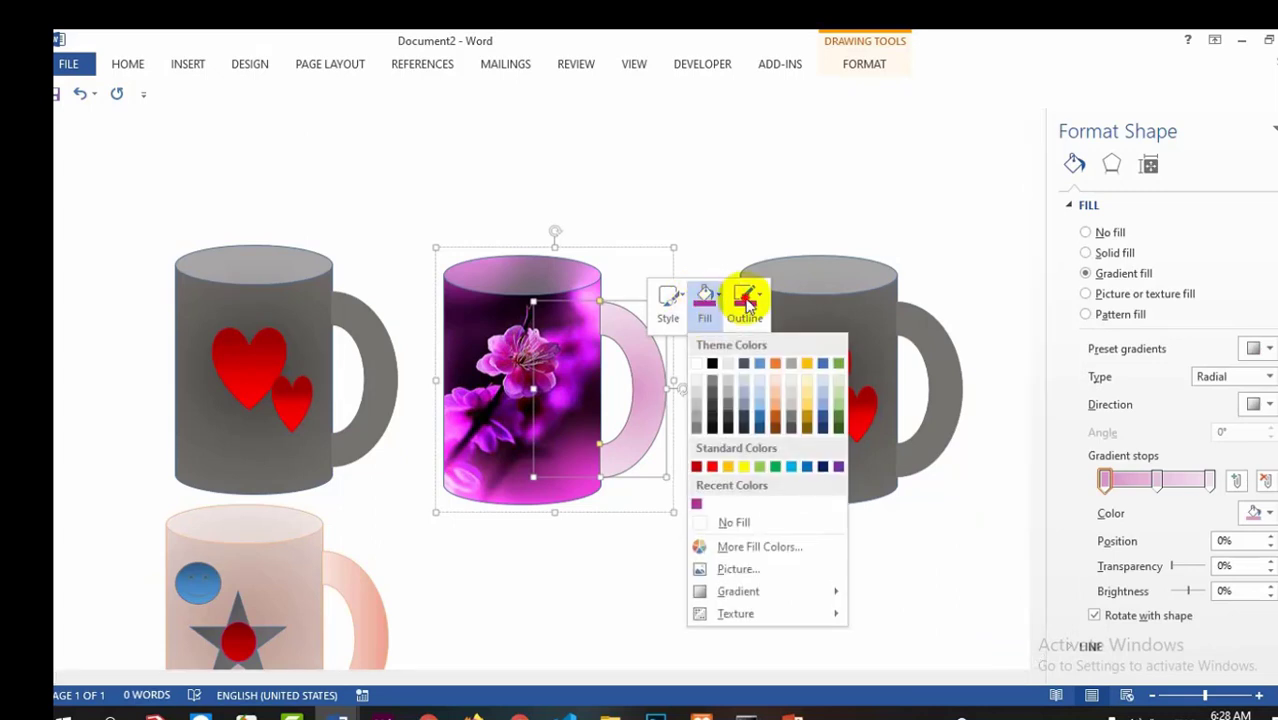
{"action": "left_click", "coordinate": [748, 303]}
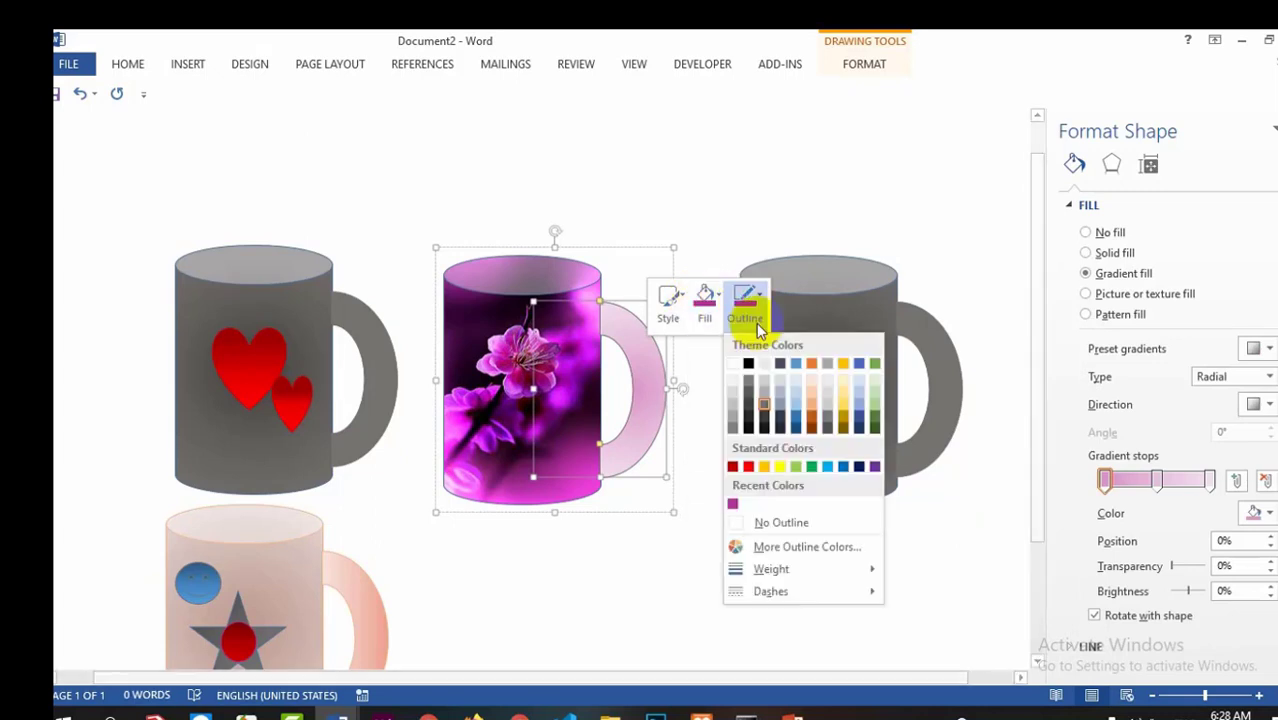
{"action": "left_click", "coordinate": [737, 510]}
{"action": "left_click", "coordinate": [645, 525]}
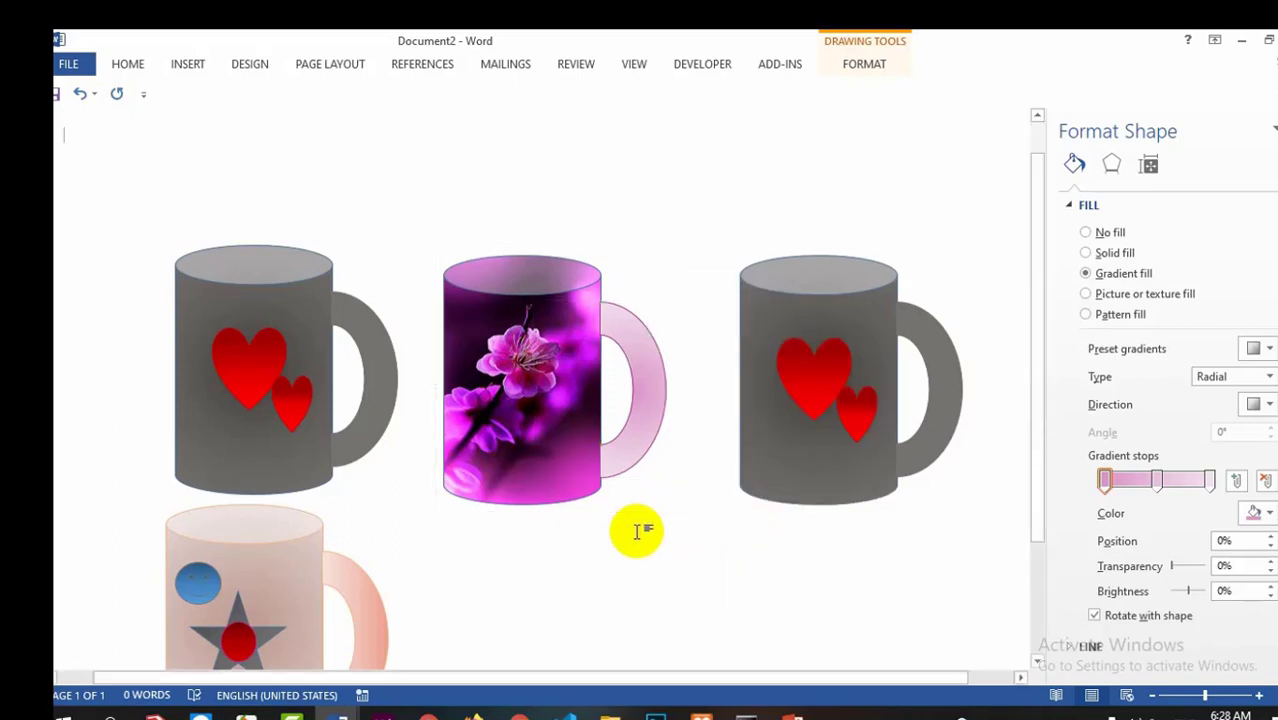
Draw a flat oval over the top opening of the flower mug
{"action": "left_click", "coordinate": [638, 349]}
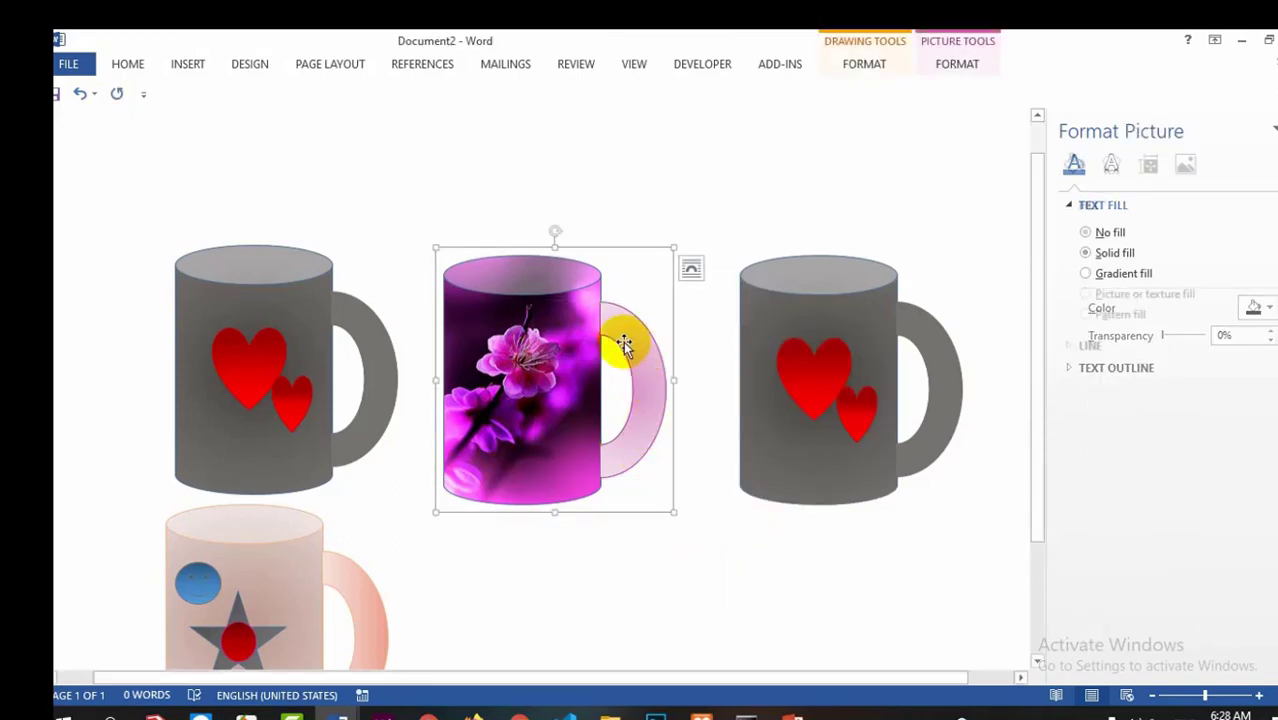
{"action": "left_click", "coordinate": [189, 67]}
{"action": "left_click", "coordinate": [297, 112]}
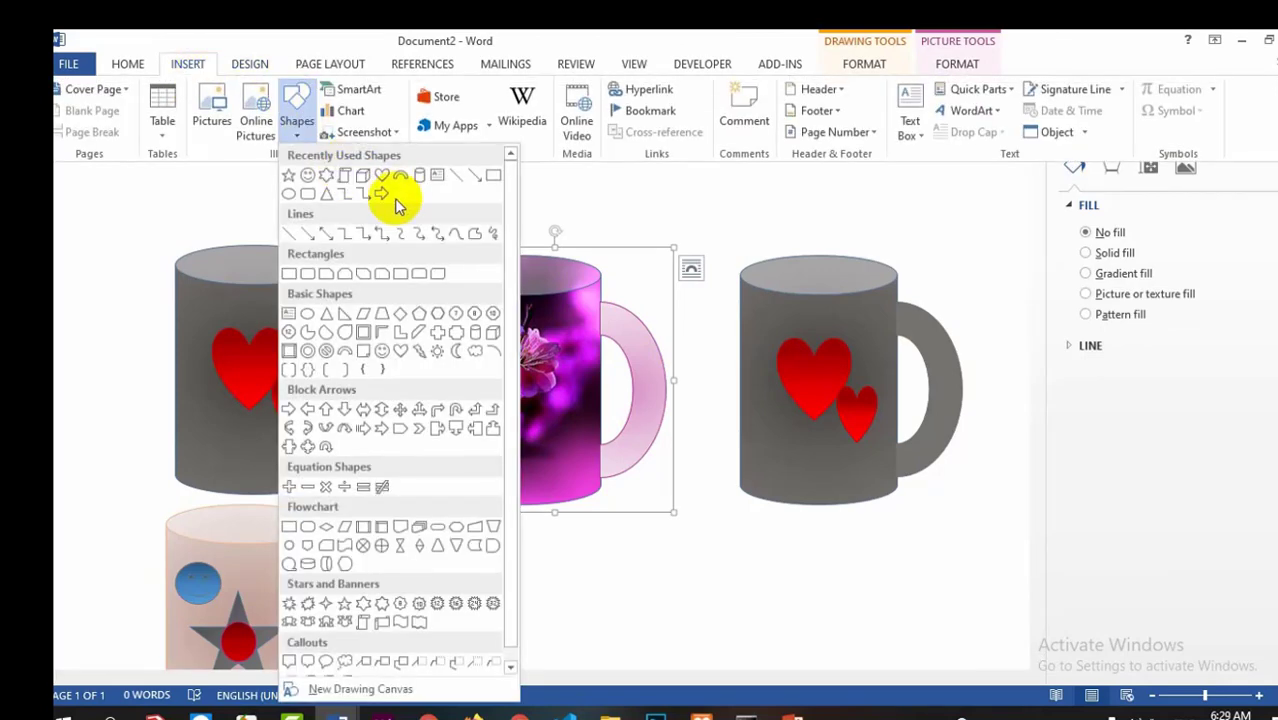
{"action": "left_click", "coordinate": [289, 194]}
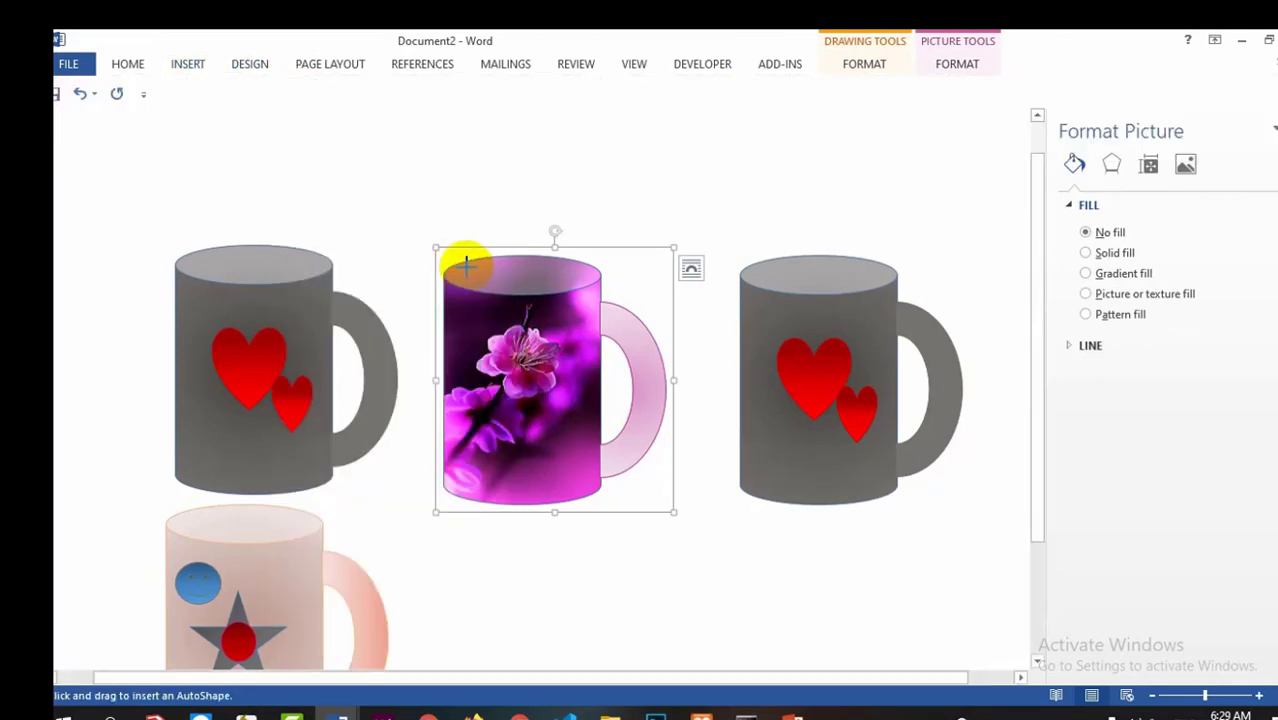
{"action": "left_click_drag", "start_coordinate": [463, 260], "coordinate": [601, 292]}
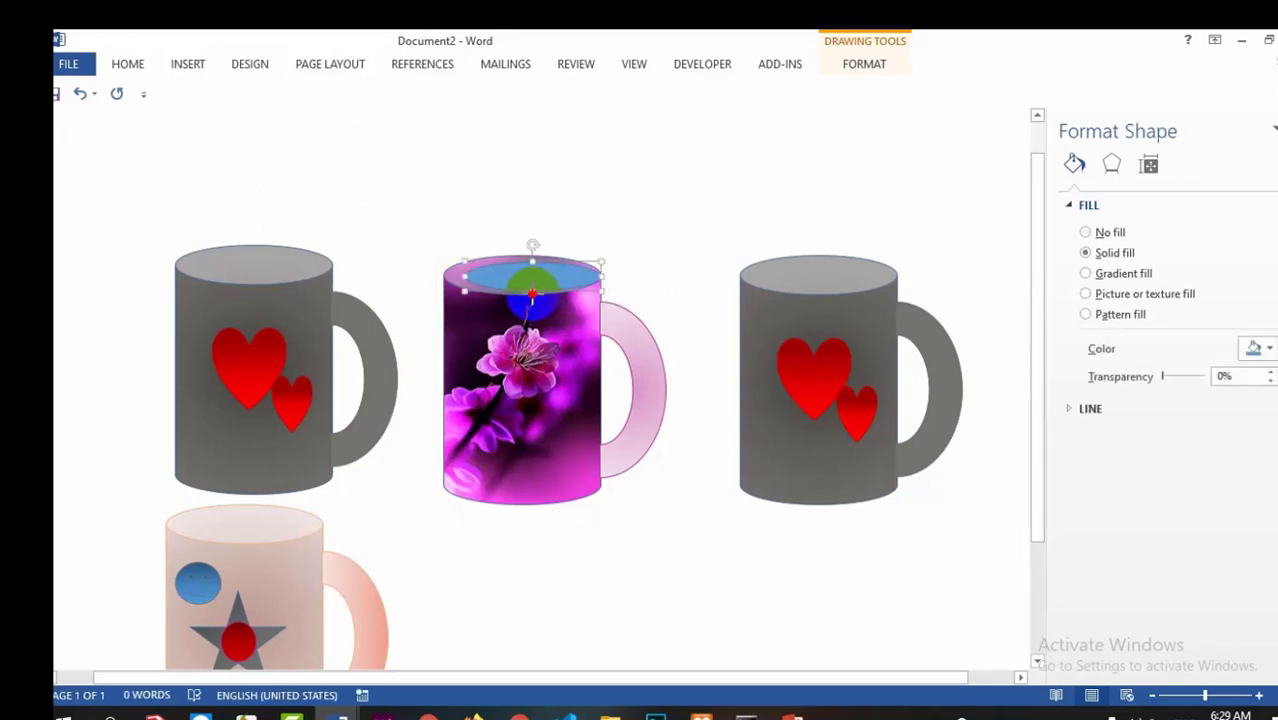
Stretch the new oval sideways, upward and slightly downward to cover the flower mug's whole rim, then deselect it
{"action": "left_click_drag", "start_coordinate": [532, 297], "coordinate": [450, 276]}
{"action": "left_click", "coordinate": [457, 277]}
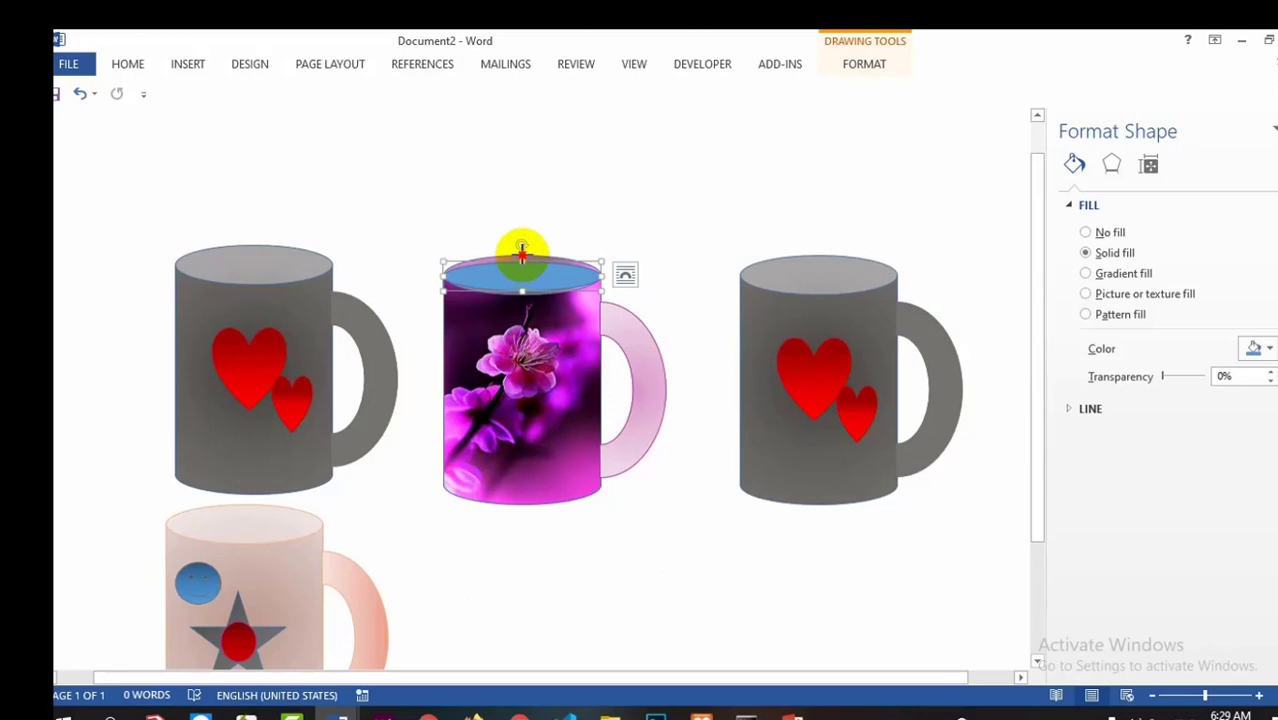
{"action": "left_click_drag", "start_coordinate": [521, 250], "coordinate": [521, 243]}
{"action": "left_click", "coordinate": [513, 291]}
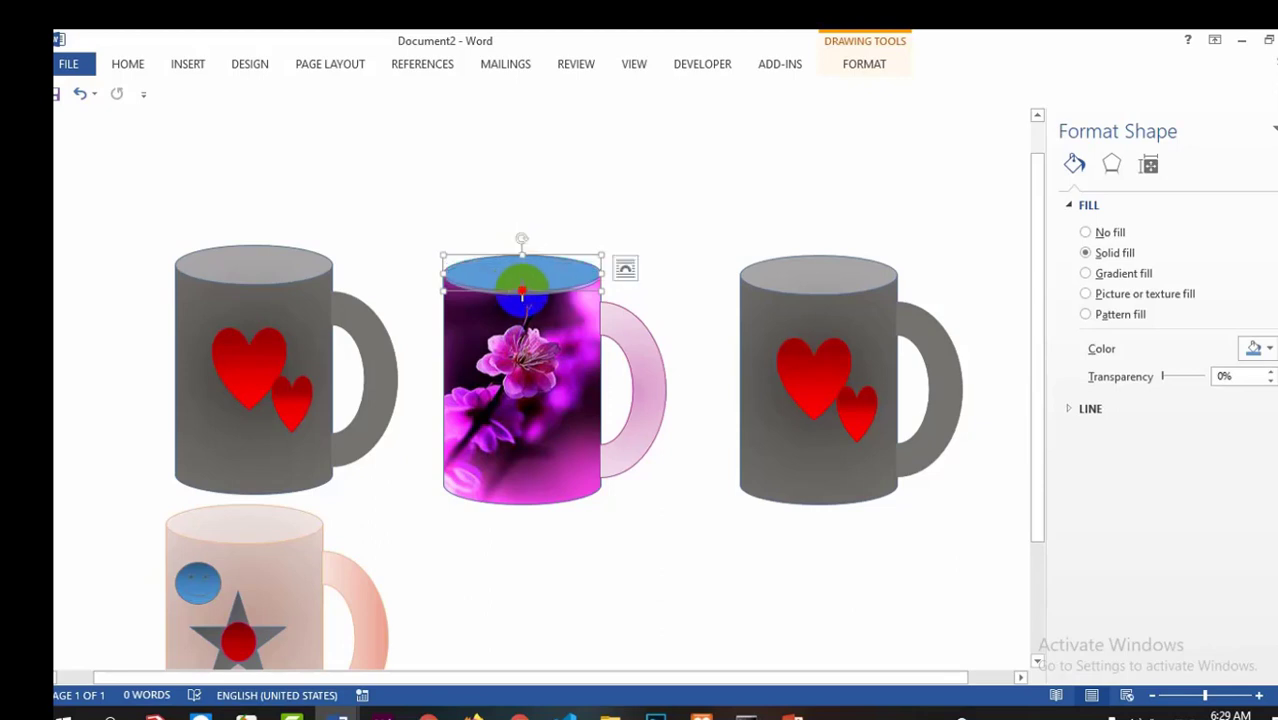
{"action": "left_click_drag", "start_coordinate": [521, 294], "coordinate": [527, 296]}
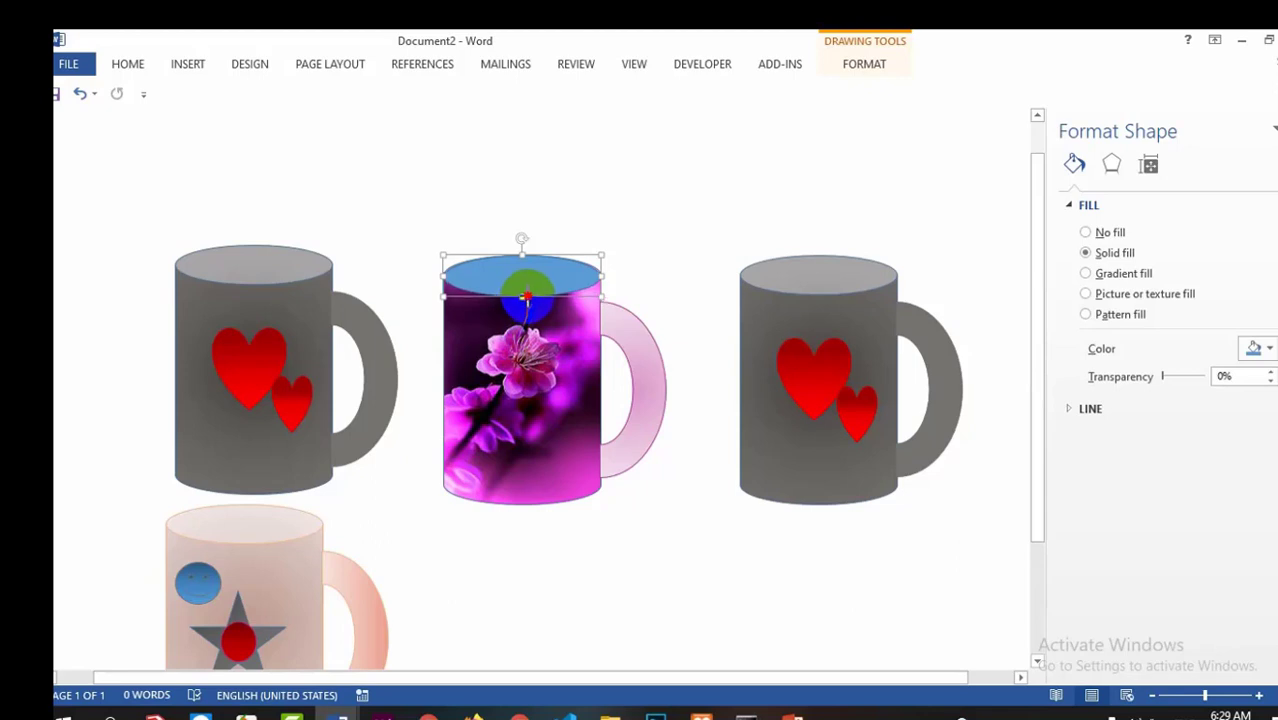
{"action": "left_click", "coordinate": [668, 194]}
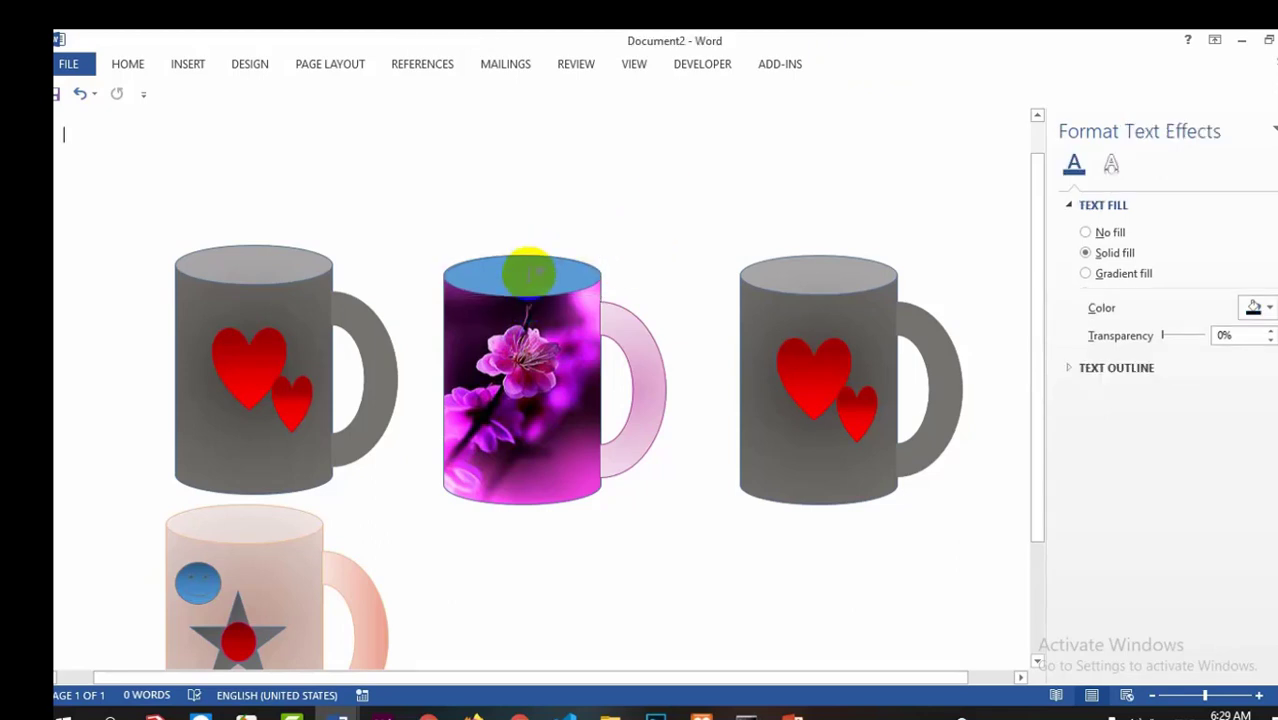
Fill the flower mug's rim oval with Blue-Gray, Text 2, Lighter 80% and give it a light blue-gray outline
{"action": "left_click", "coordinate": [528, 274]}
{"action": "right_click", "coordinate": [528, 274]}
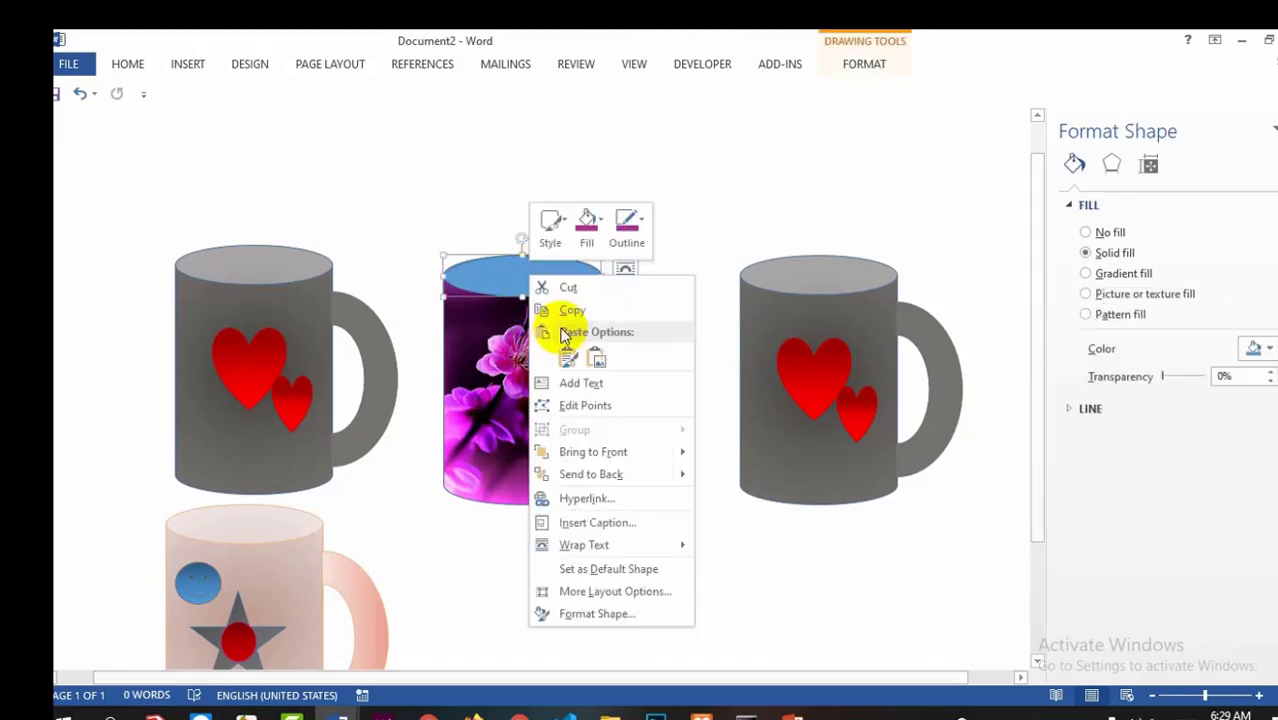
{"action": "left_click", "coordinate": [589, 226]}
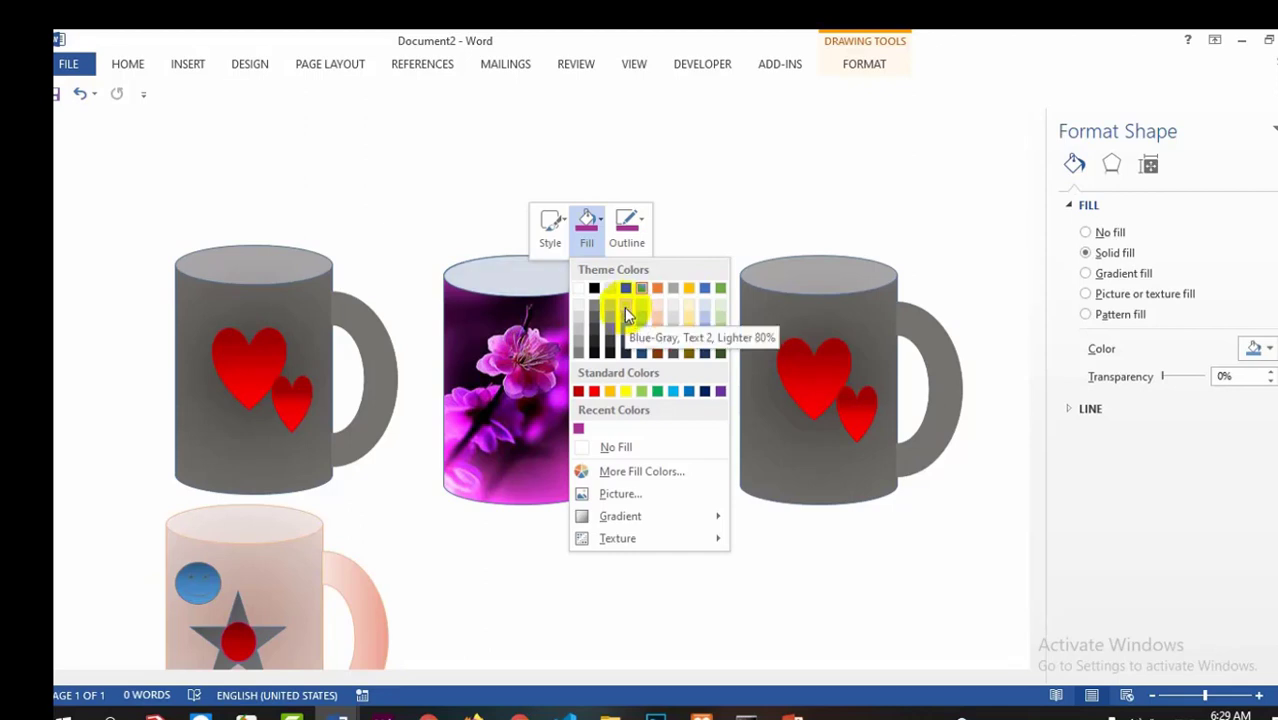
{"action": "left_click", "coordinate": [624, 307]}
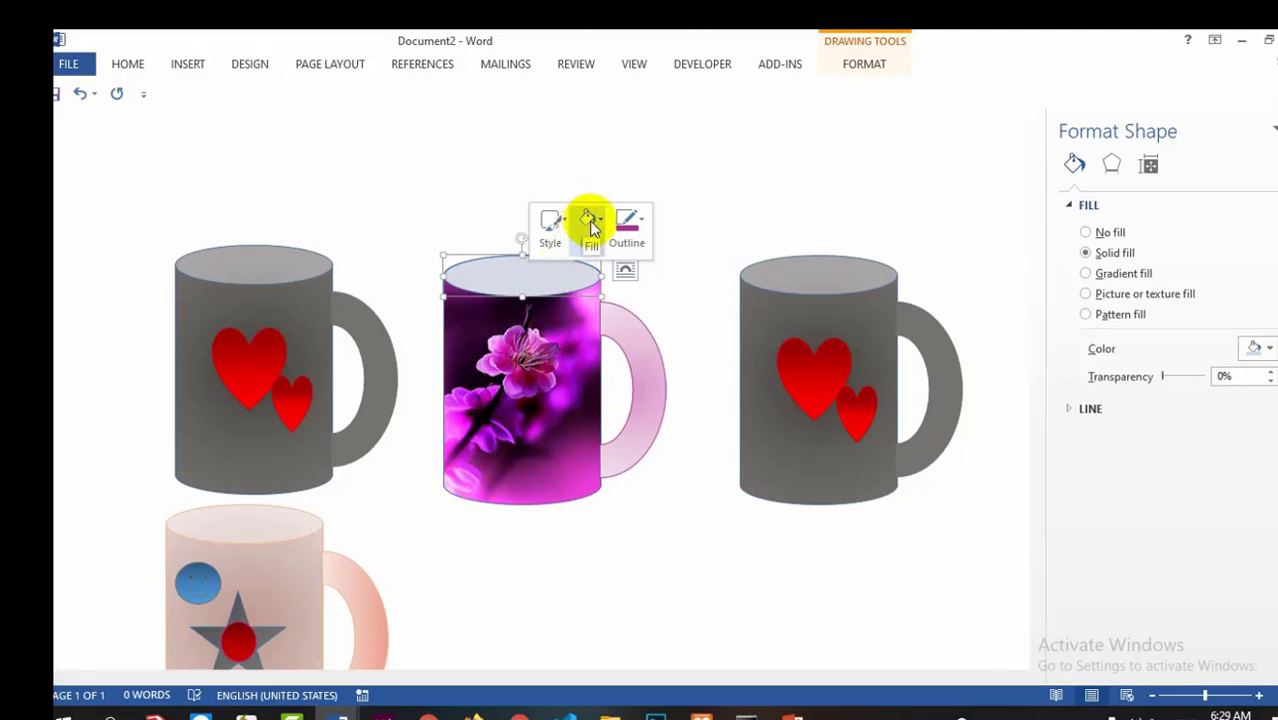
{"action": "left_click", "coordinate": [627, 226]}
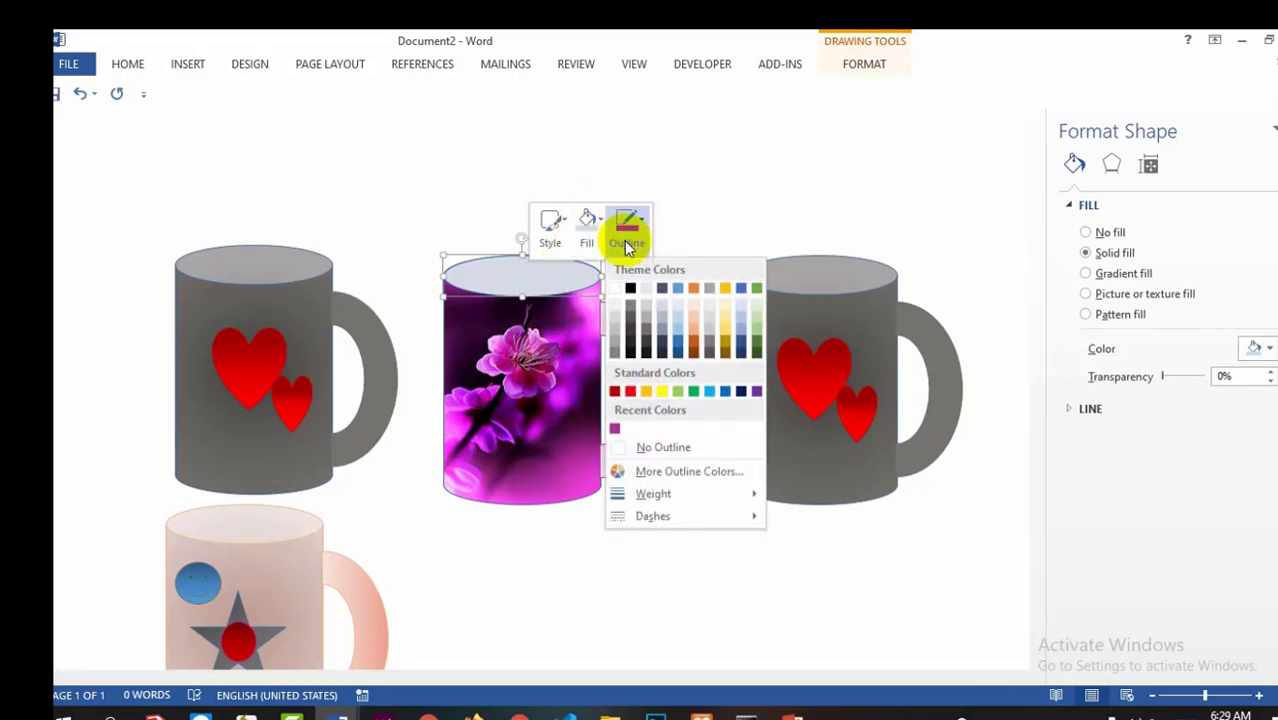
{"action": "left_click", "coordinate": [661, 311]}
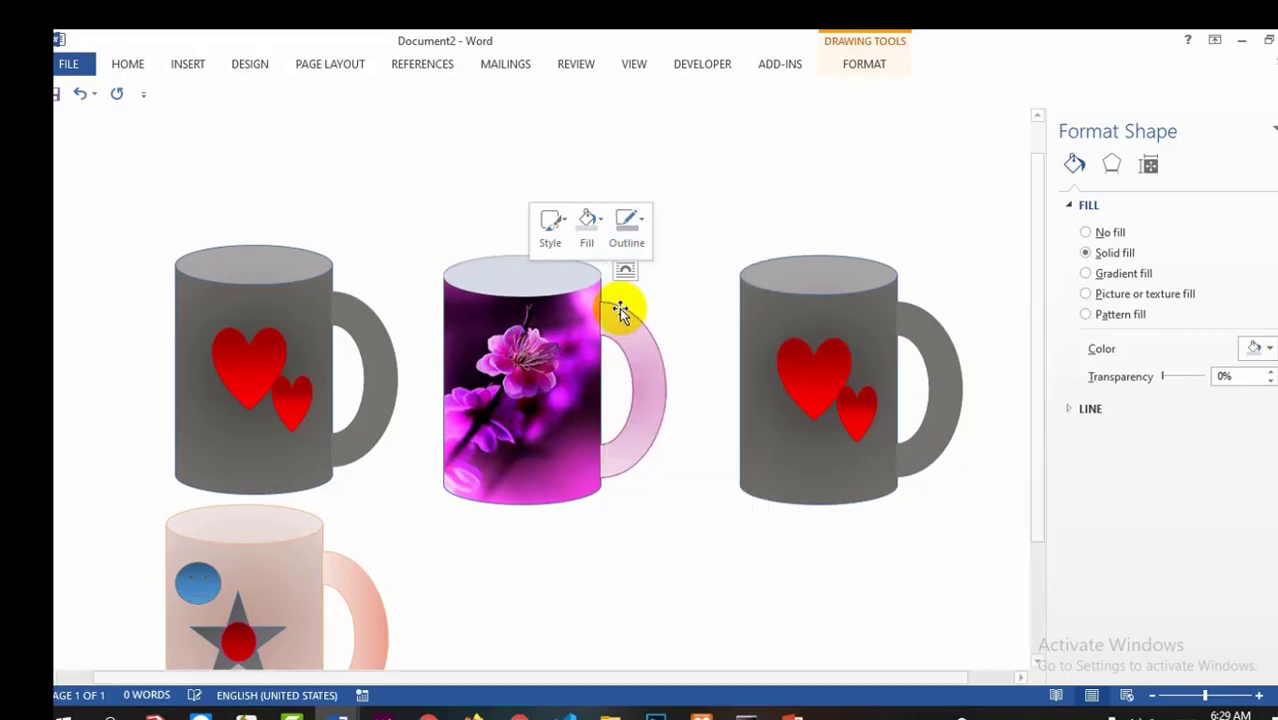
Apply a linear 315° gradient variation to the flower mug's rim oval and deselect it
{"action": "left_click", "coordinate": [587, 225]}
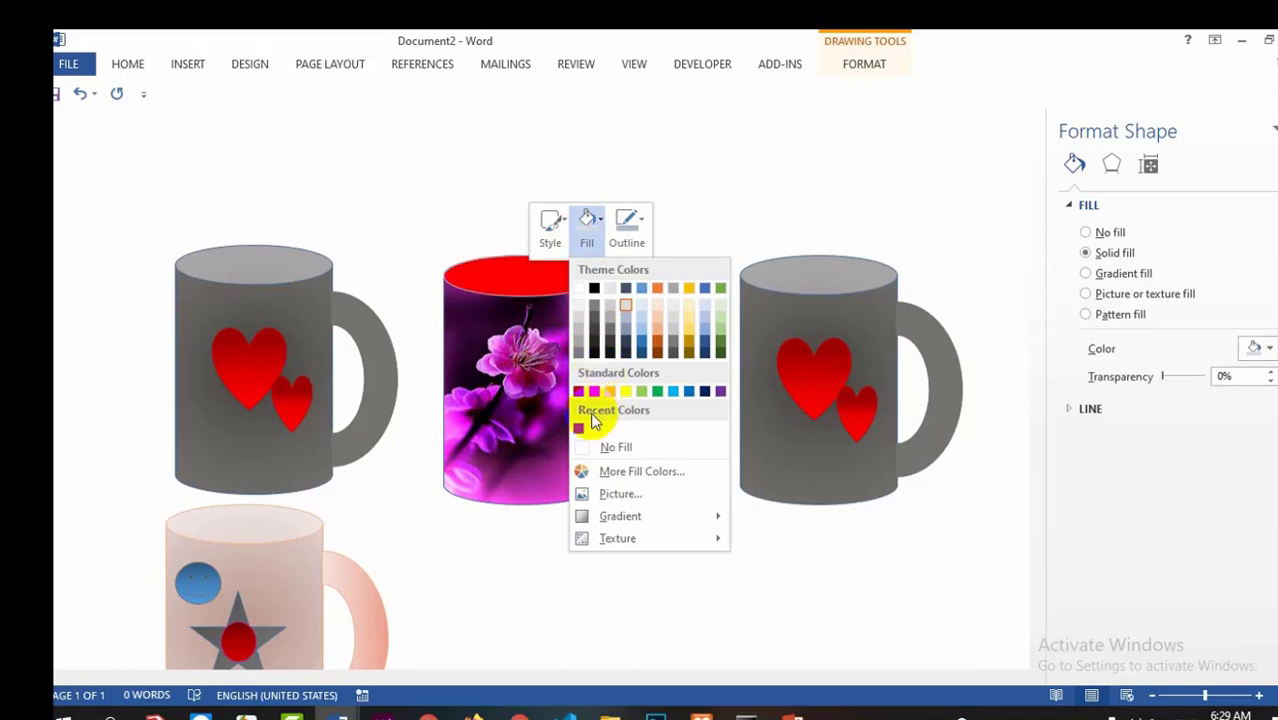
{"action": "mouse_move", "coordinate": [617, 526]}
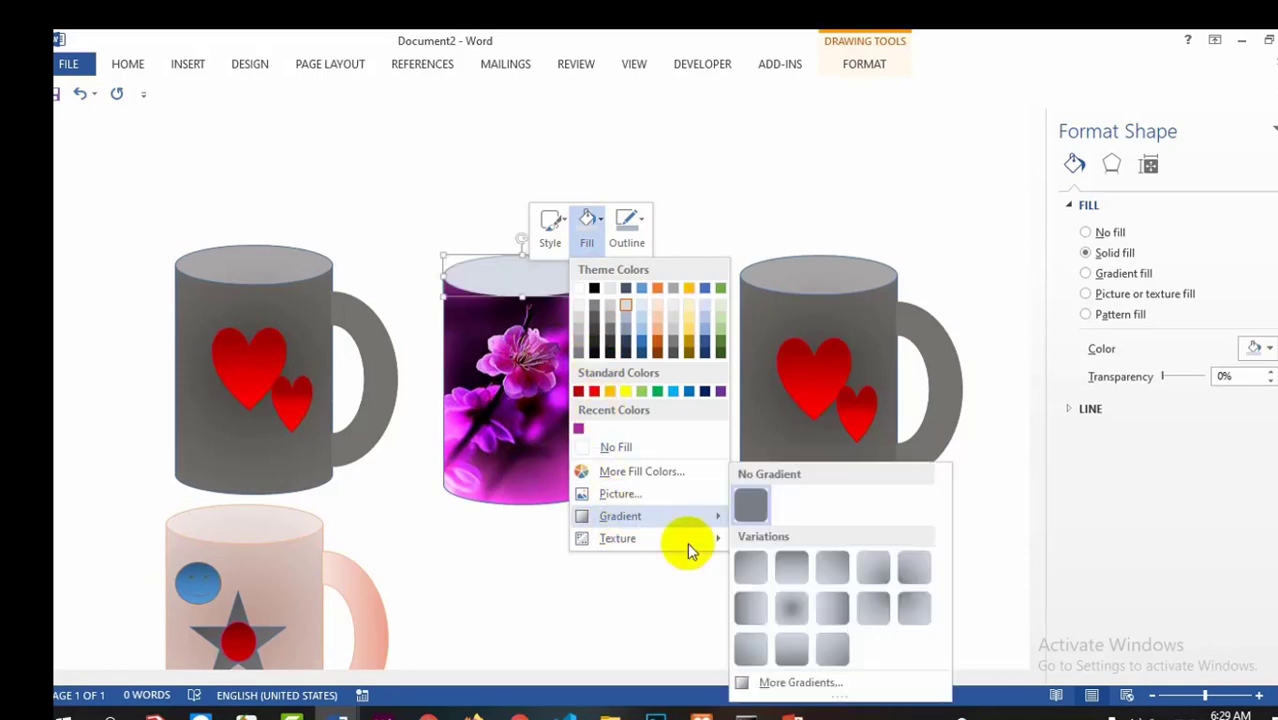
{"action": "left_click", "coordinate": [759, 657]}
{"action": "left_click", "coordinate": [699, 585]}
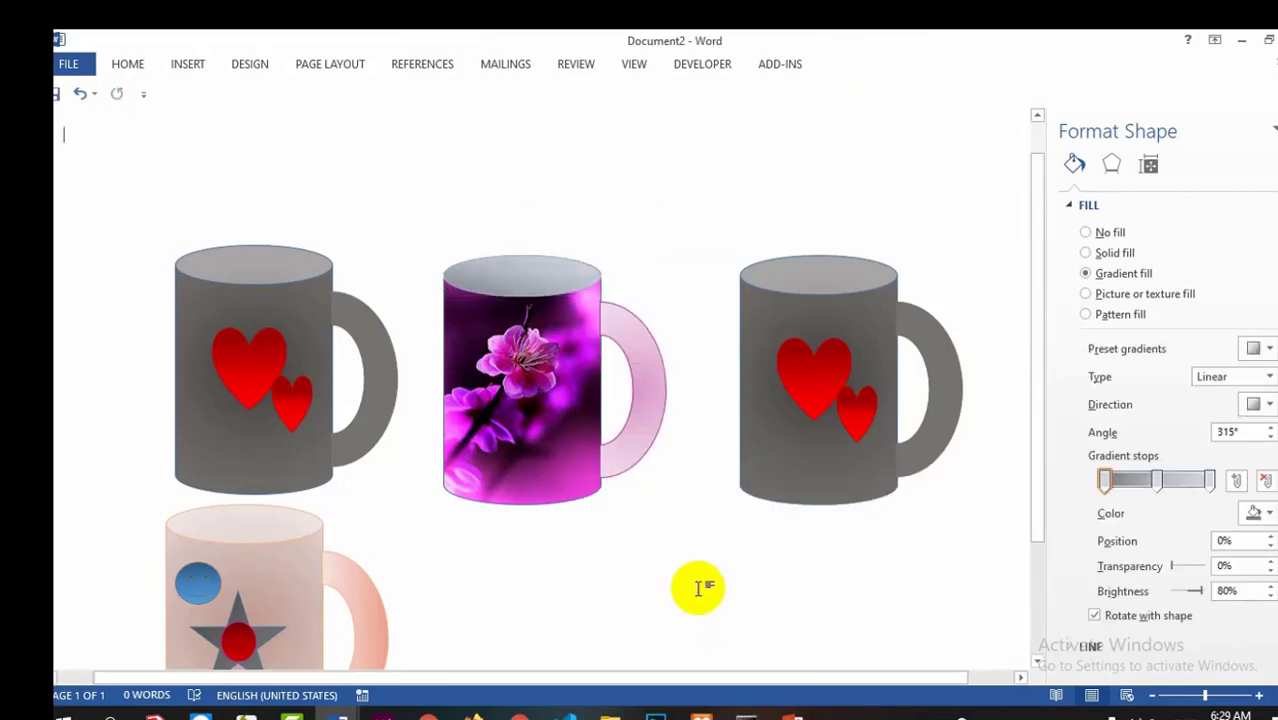
Cut the large and small red hearts from the gray mug beside the flower mug
{"action": "scroll", "coordinate": [680, 575], "scroll_direction": "down", "scroll_amount": 2}
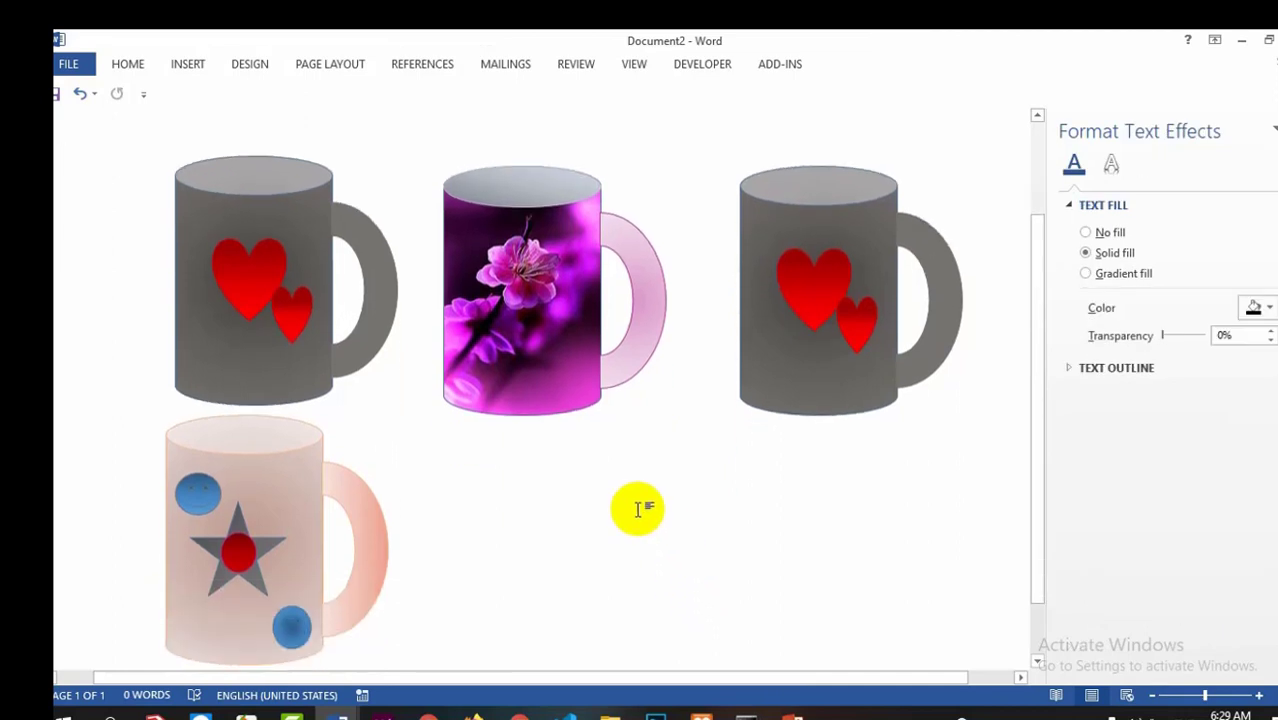
{"action": "left_click", "coordinate": [800, 358]}
{"action": "left_click_drag", "start_coordinate": [800, 358], "coordinate": [814, 298]}
{"action": "right_click", "coordinate": [814, 293]}
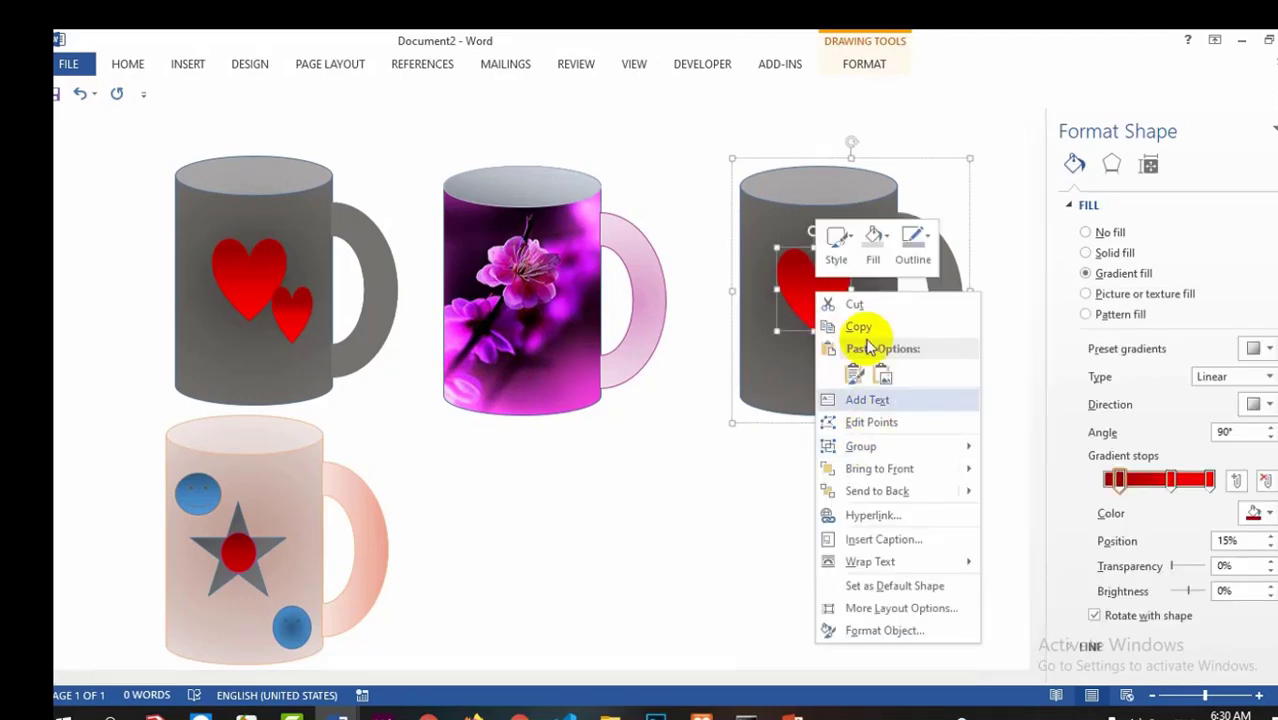
{"action": "left_click", "coordinate": [856, 305]}
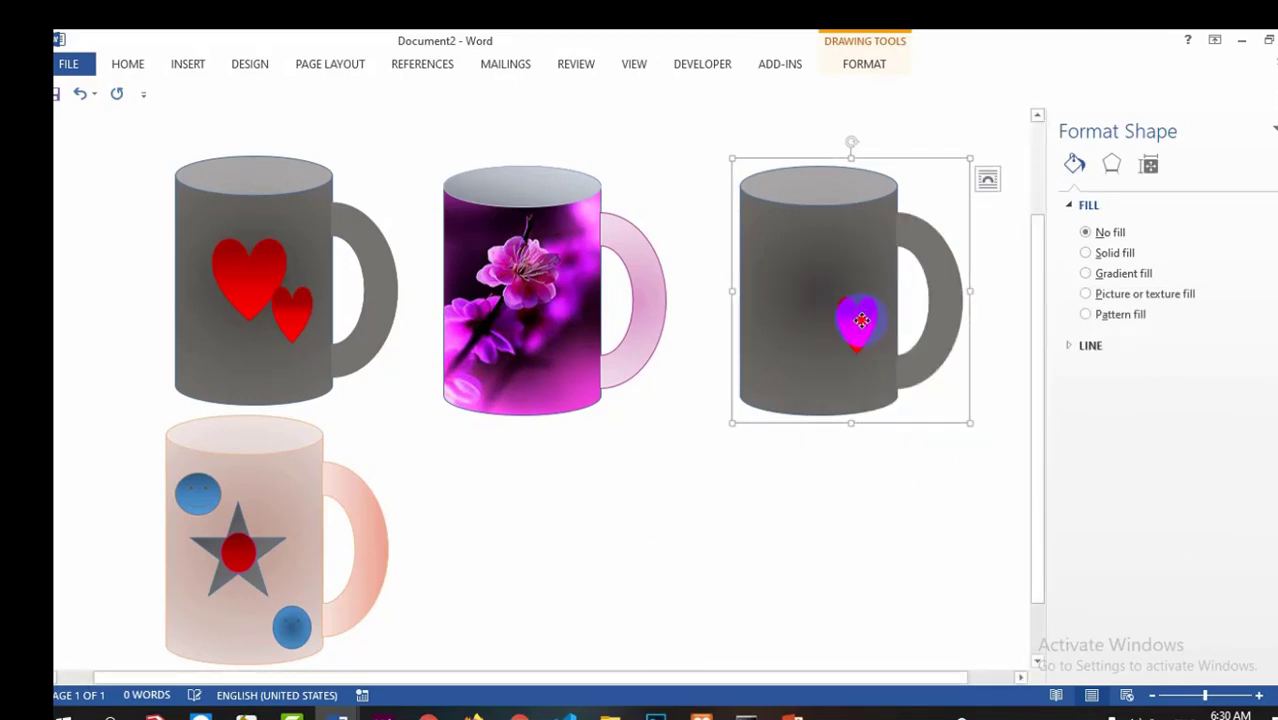
{"action": "left_click", "coordinate": [860, 320]}
{"action": "right_click", "coordinate": [865, 328]}
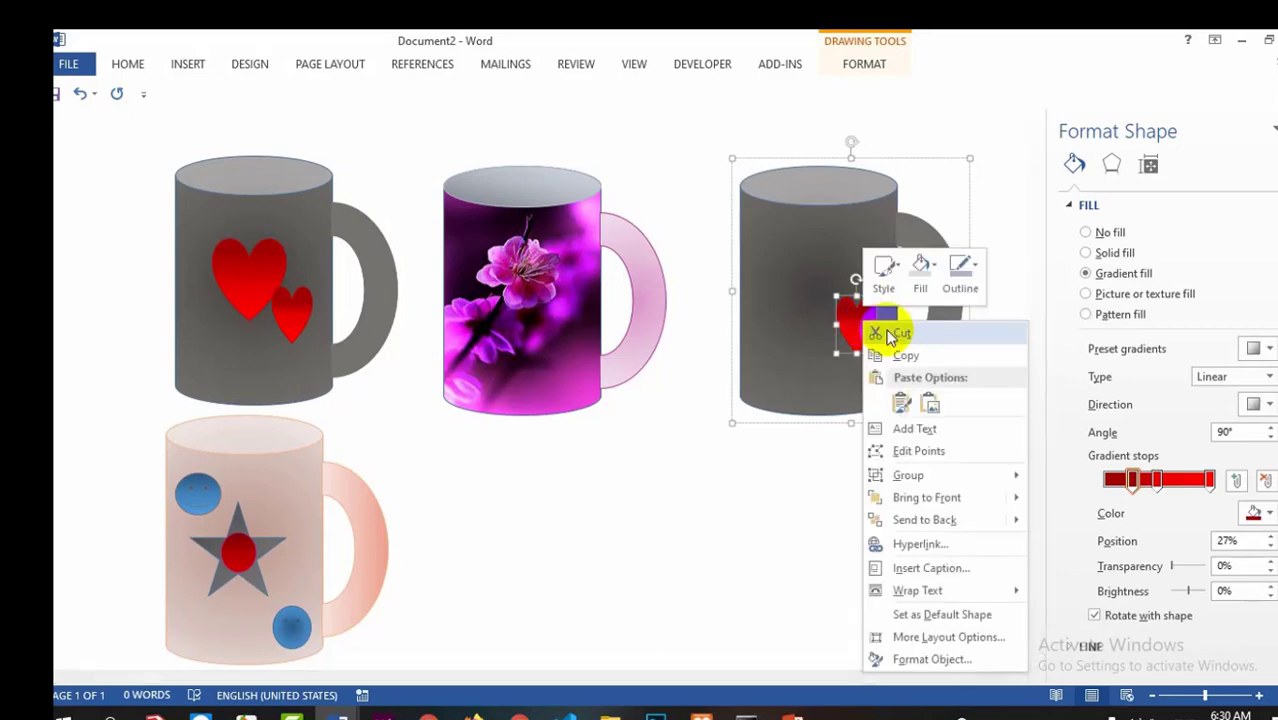
{"action": "left_click", "coordinate": [893, 335]}
Fill the body of the mug without hearts with the brown, dark-striped wood texture
{"action": "right_click", "coordinate": [813, 308]}
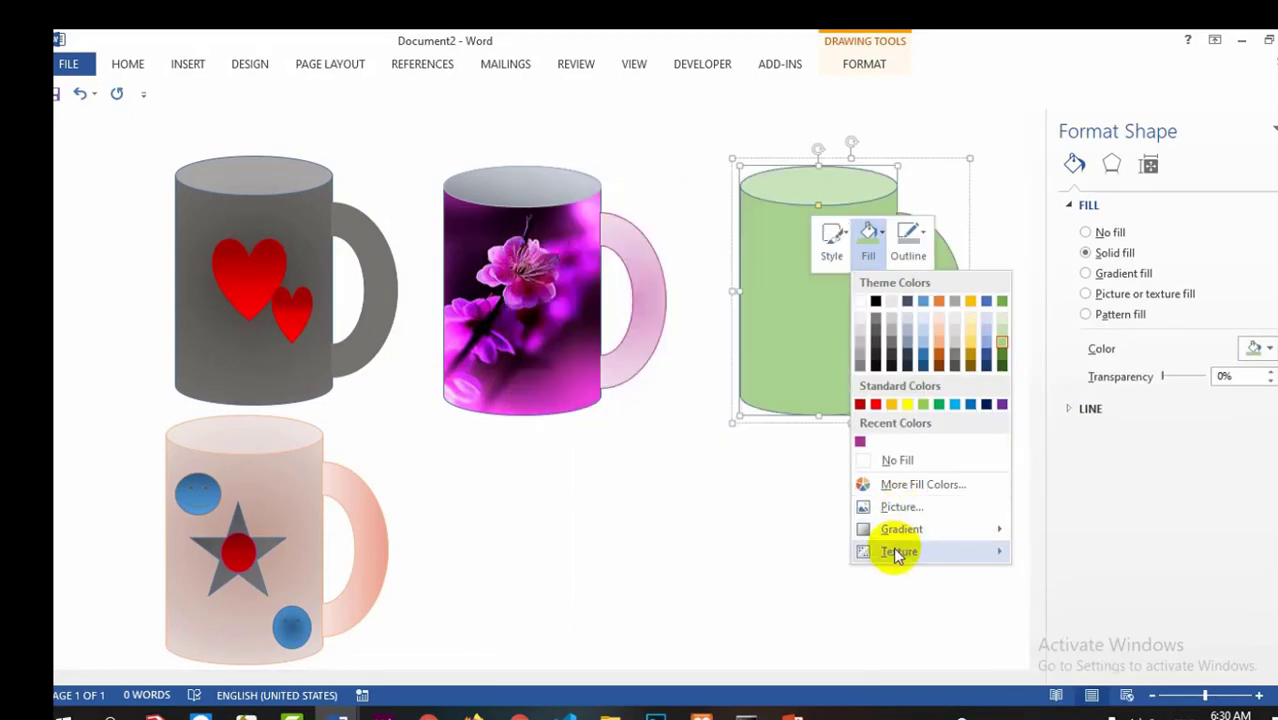
{"action": "mouse_move", "coordinate": [897, 556]}
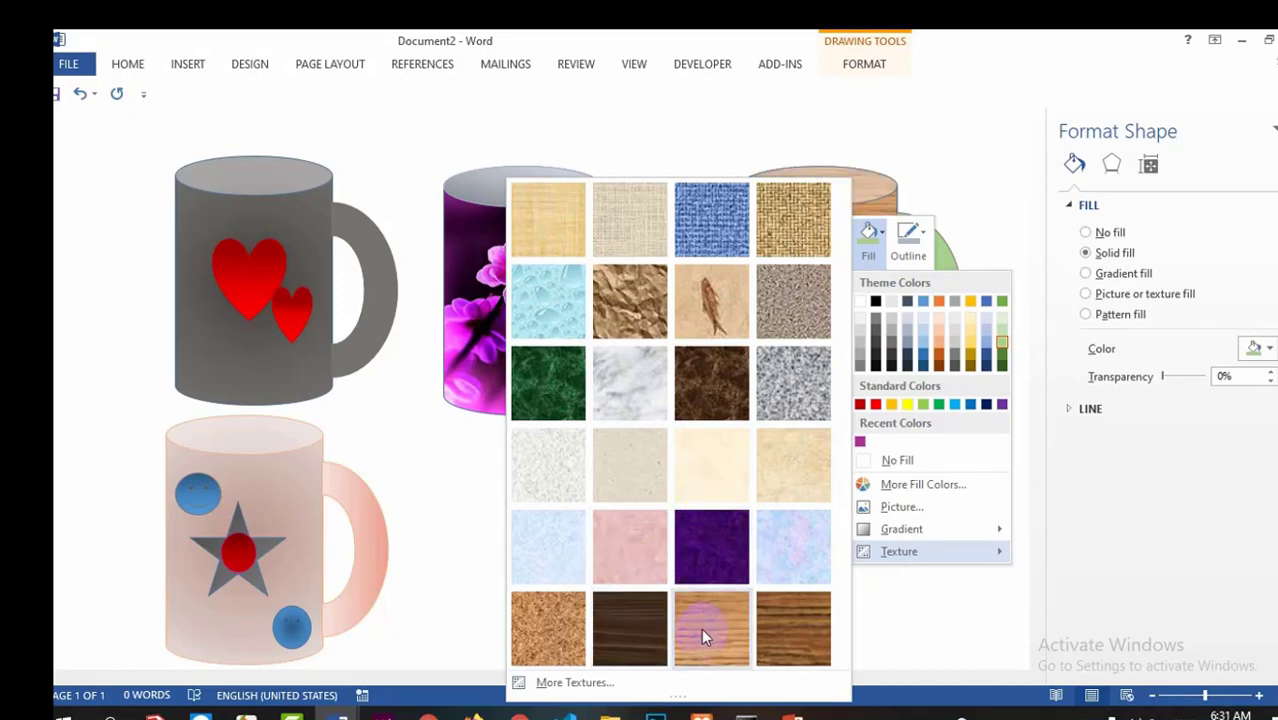
{"action": "left_click", "coordinate": [805, 627]}
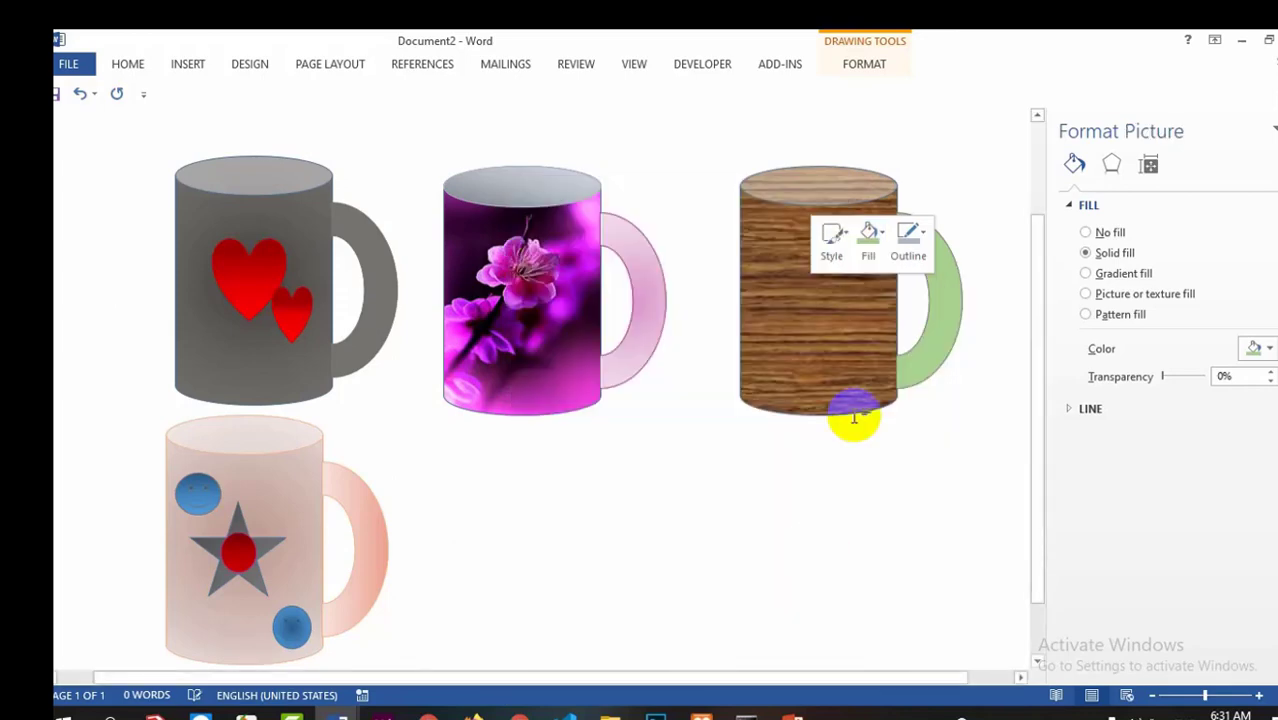
Fill the wooden mug's handle with the same brown, dark-striped wood texture as its body
{"action": "left_click", "coordinate": [933, 286]}
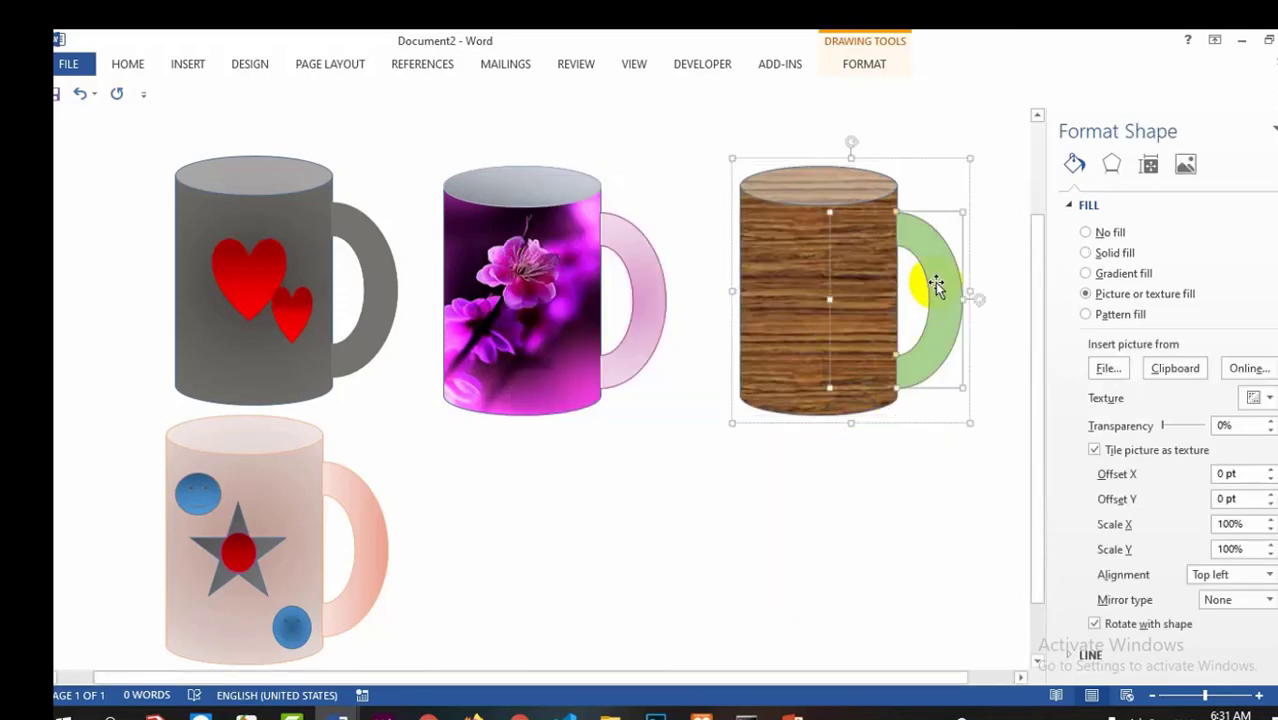
{"action": "right_click", "coordinate": [937, 285]}
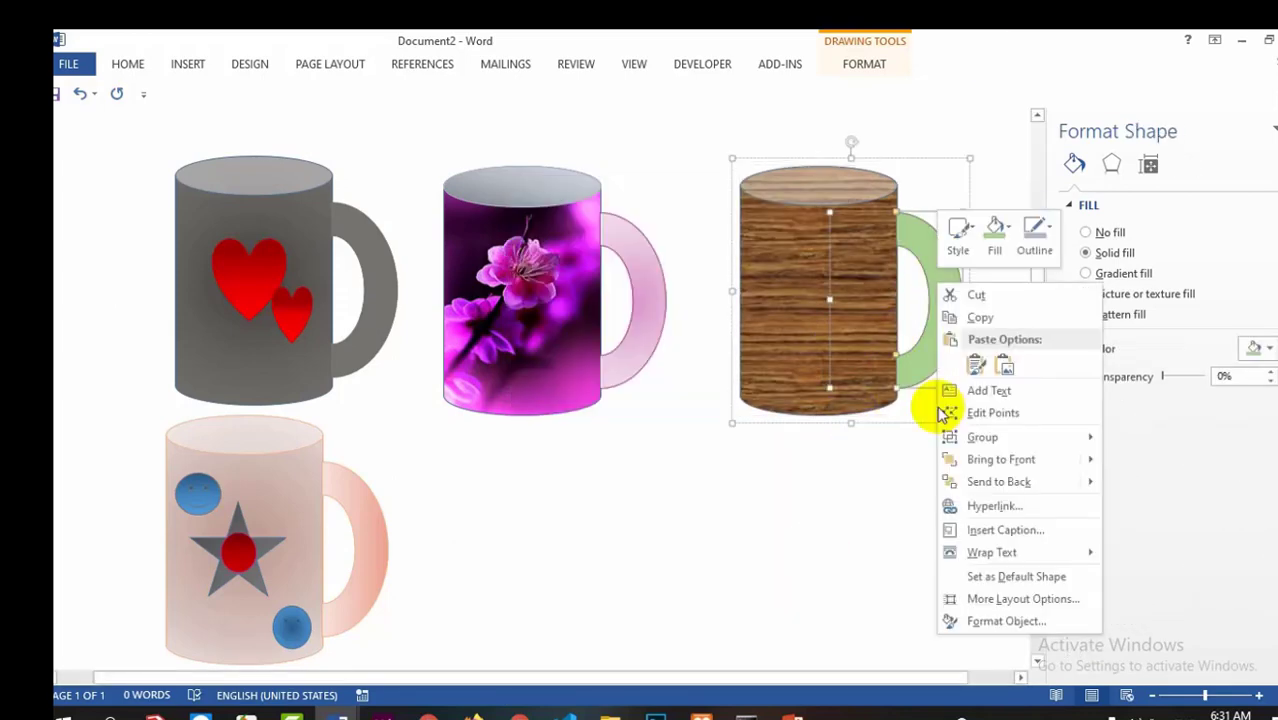
{"action": "left_click", "coordinate": [1000, 243]}
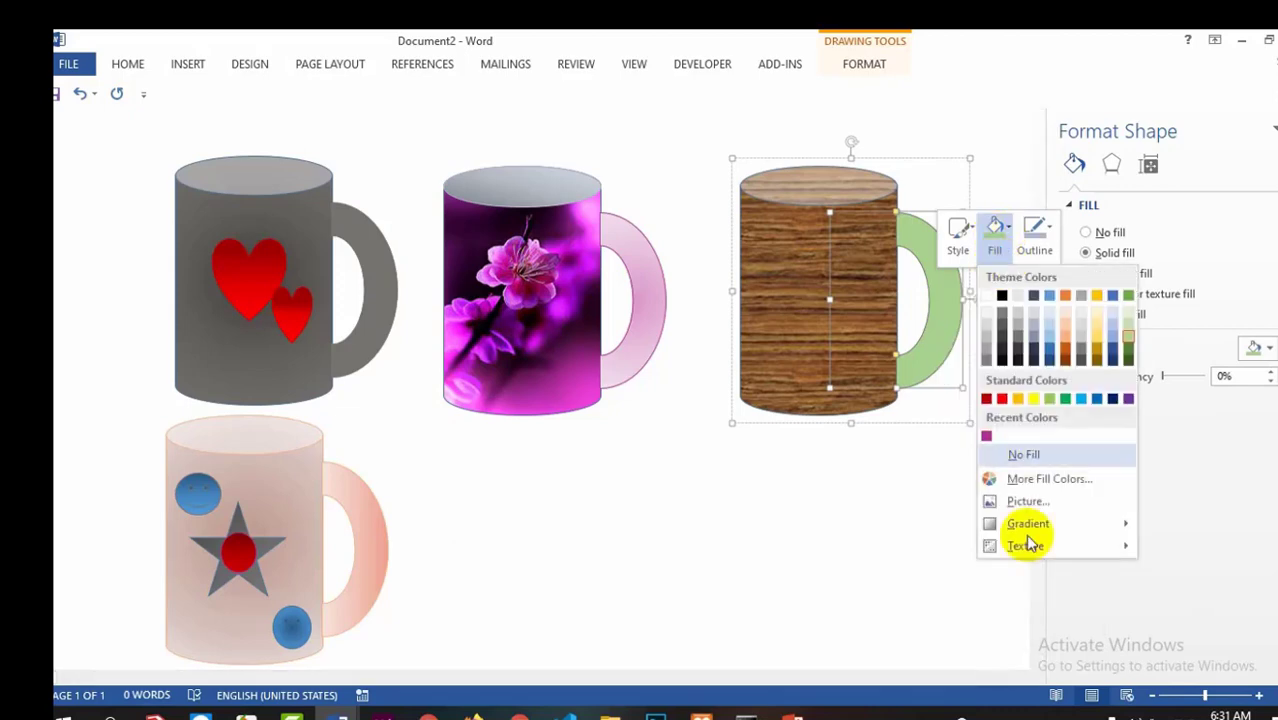
{"action": "mouse_move", "coordinate": [1009, 558]}
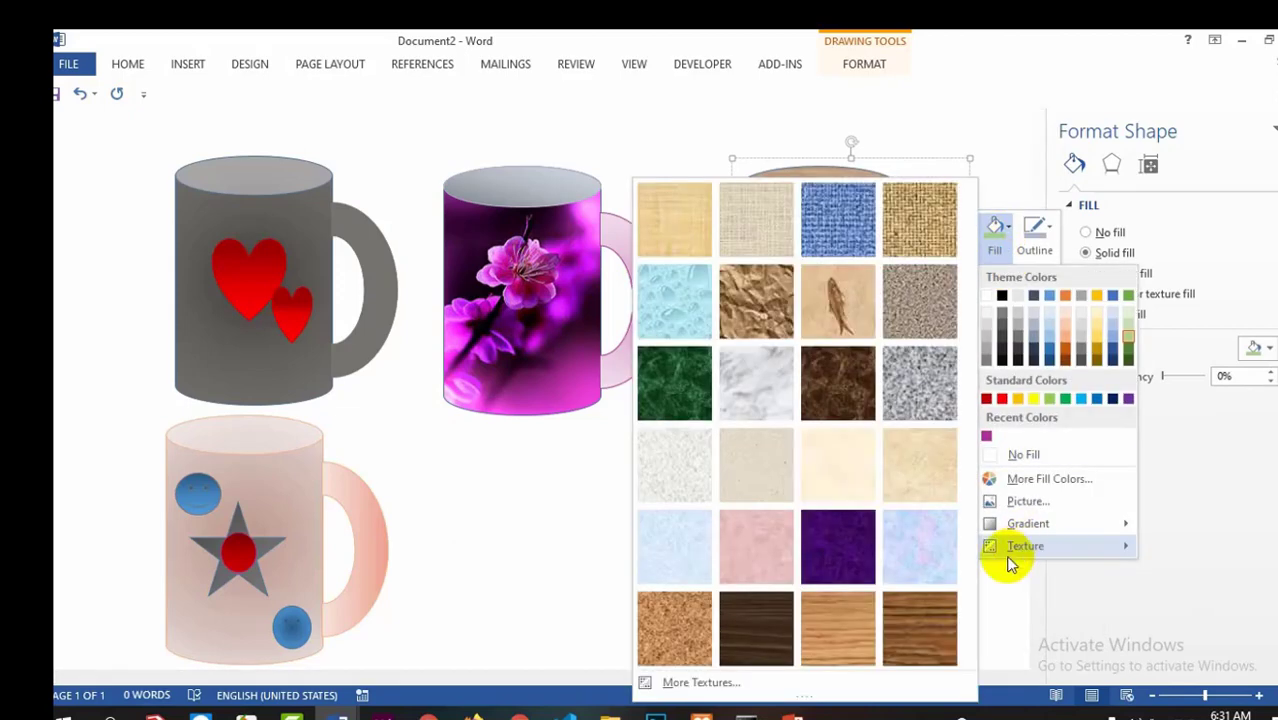
{"action": "left_click", "coordinate": [907, 638]}
Draw a flat oval over the top opening of the wooden mug
{"action": "left_click", "coordinate": [810, 337]}
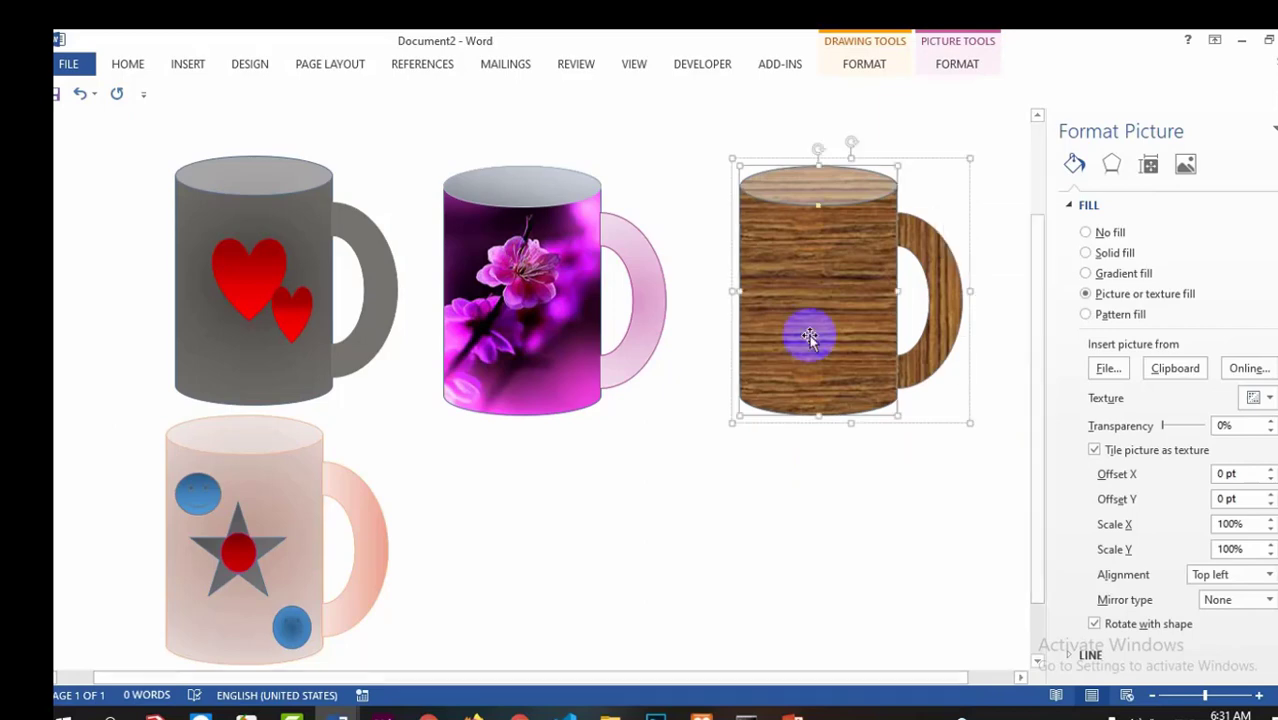
{"action": "left_click", "coordinate": [189, 64]}
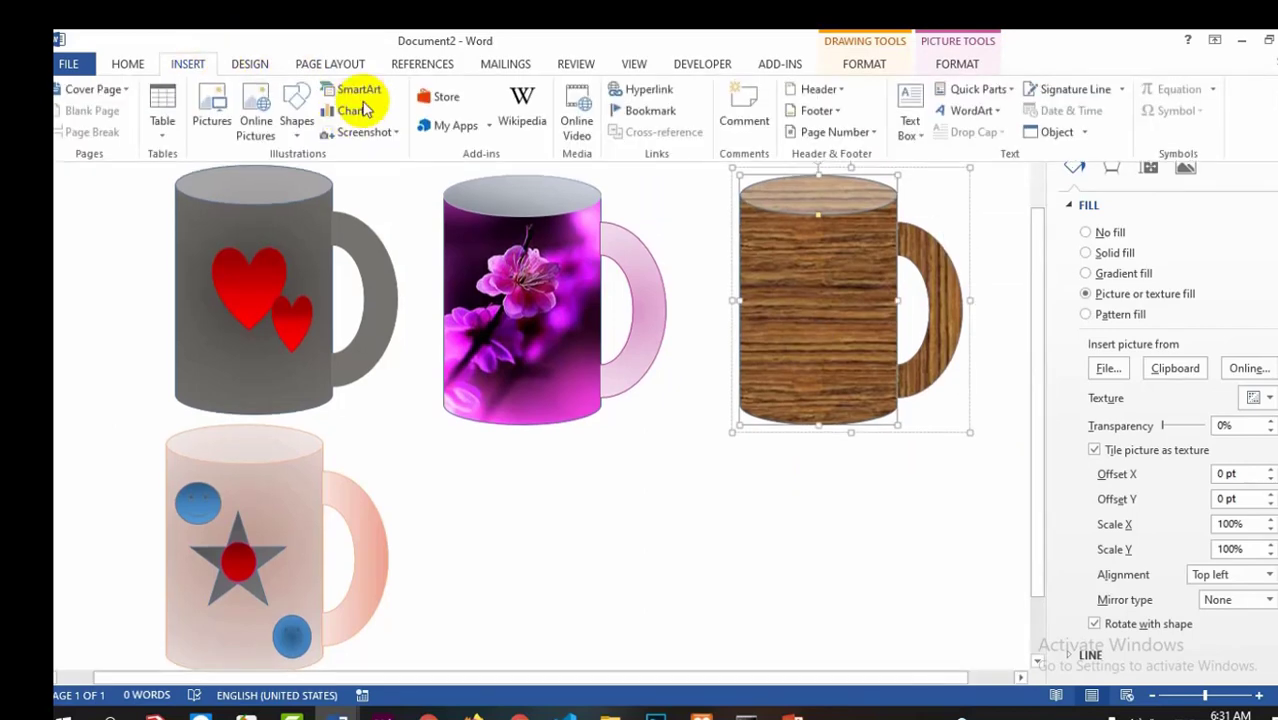
{"action": "left_click", "coordinate": [296, 103]}
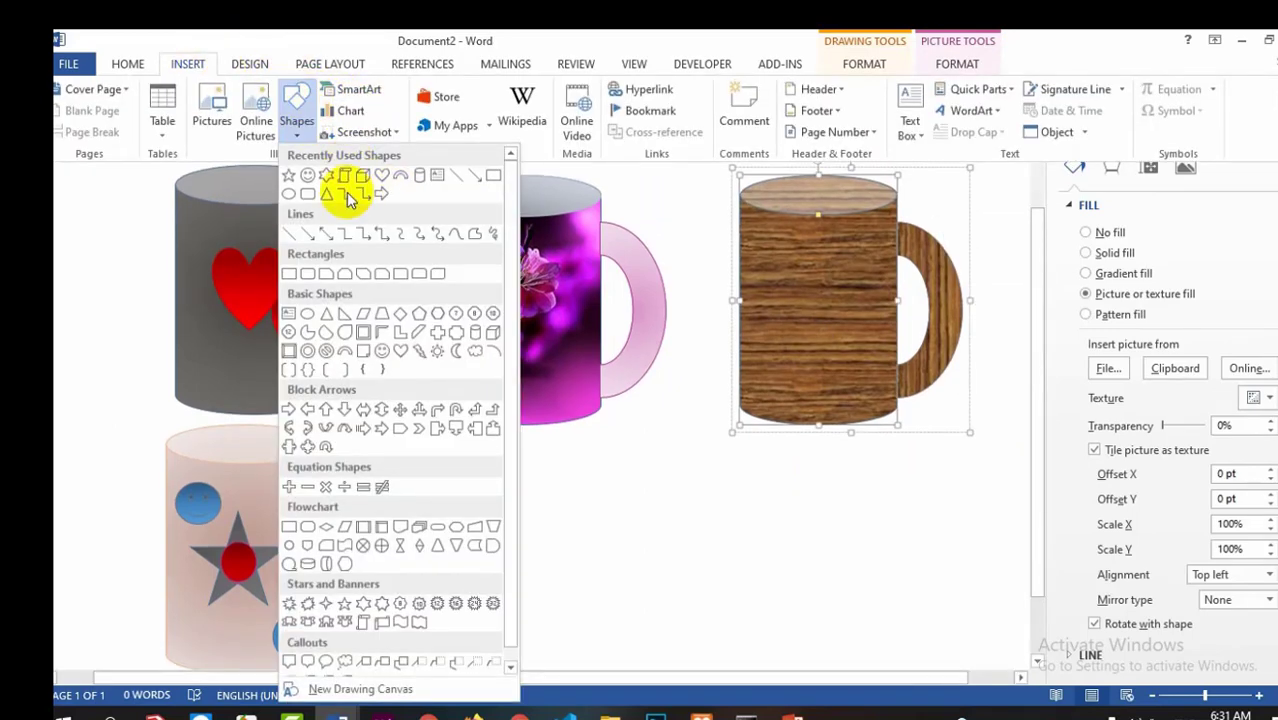
{"action": "left_click", "coordinate": [291, 196]}
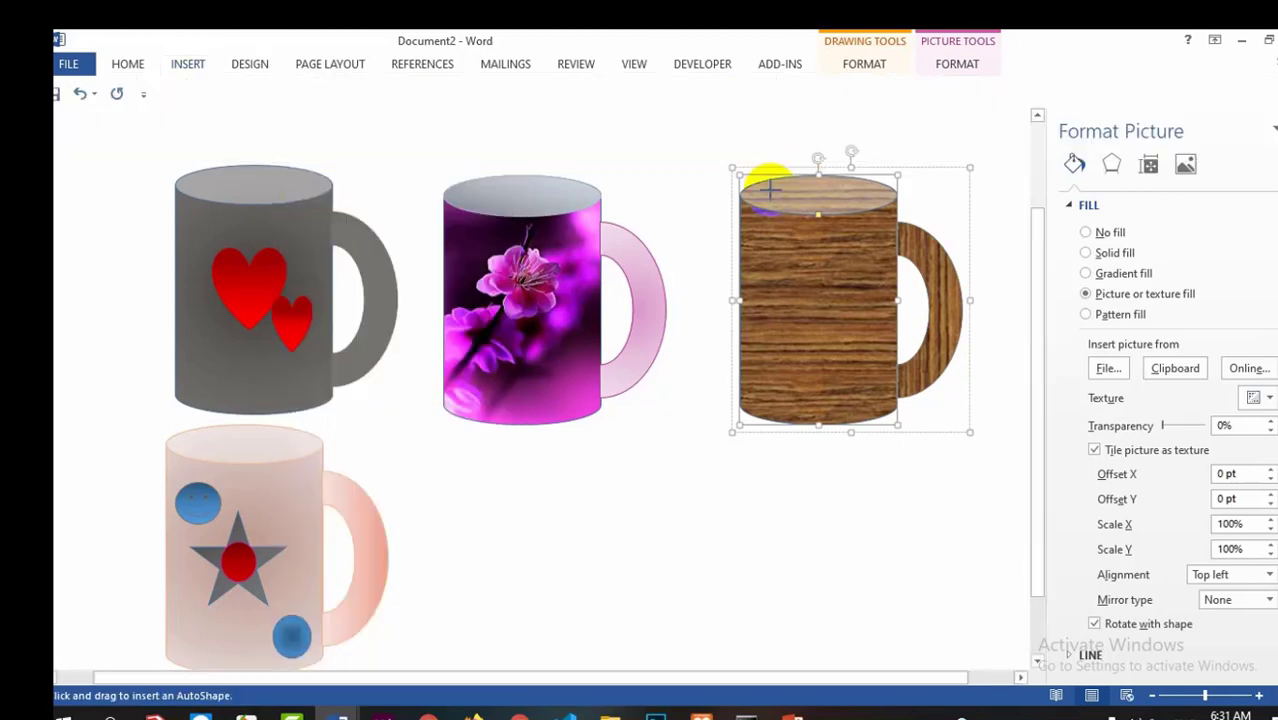
{"action": "left_click_drag", "start_coordinate": [768, 180], "coordinate": [812, 195]}
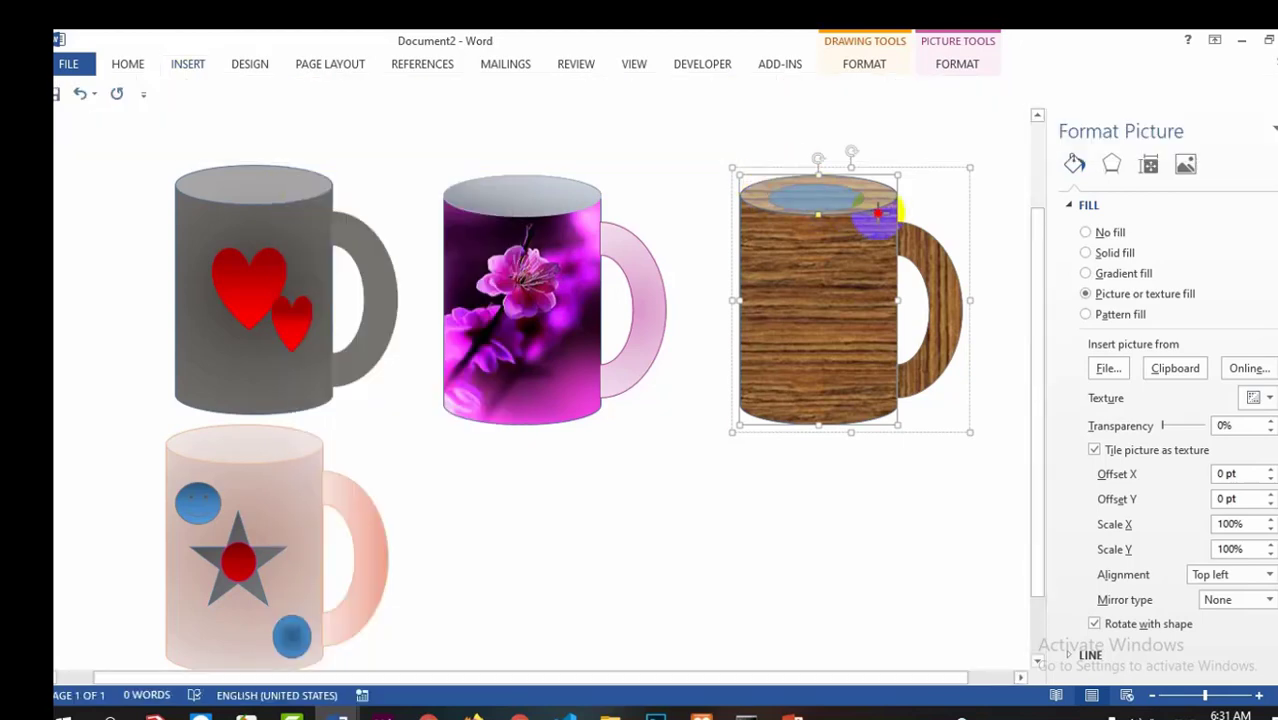
Stretch the new oval sideways and upward to cover the wooden mug's whole rim
{"action": "left_click", "coordinate": [776, 205]}
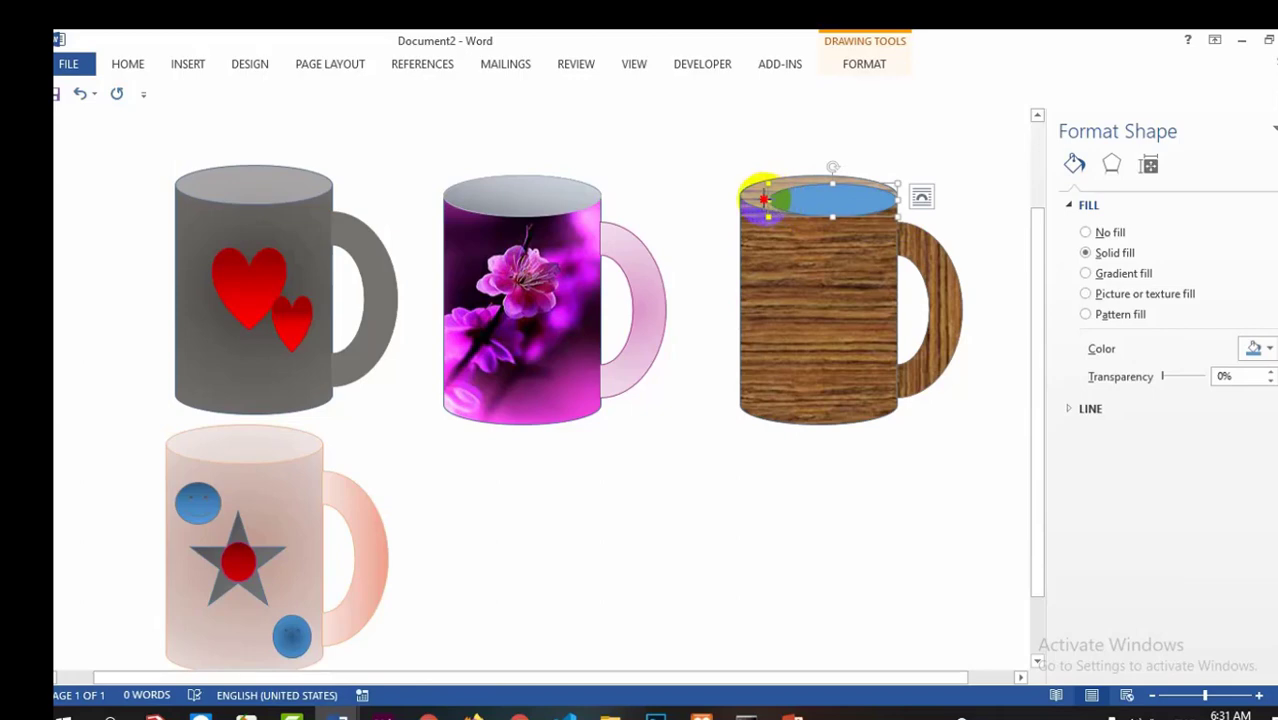
{"action": "left_click_drag", "start_coordinate": [764, 200], "coordinate": [745, 197]}
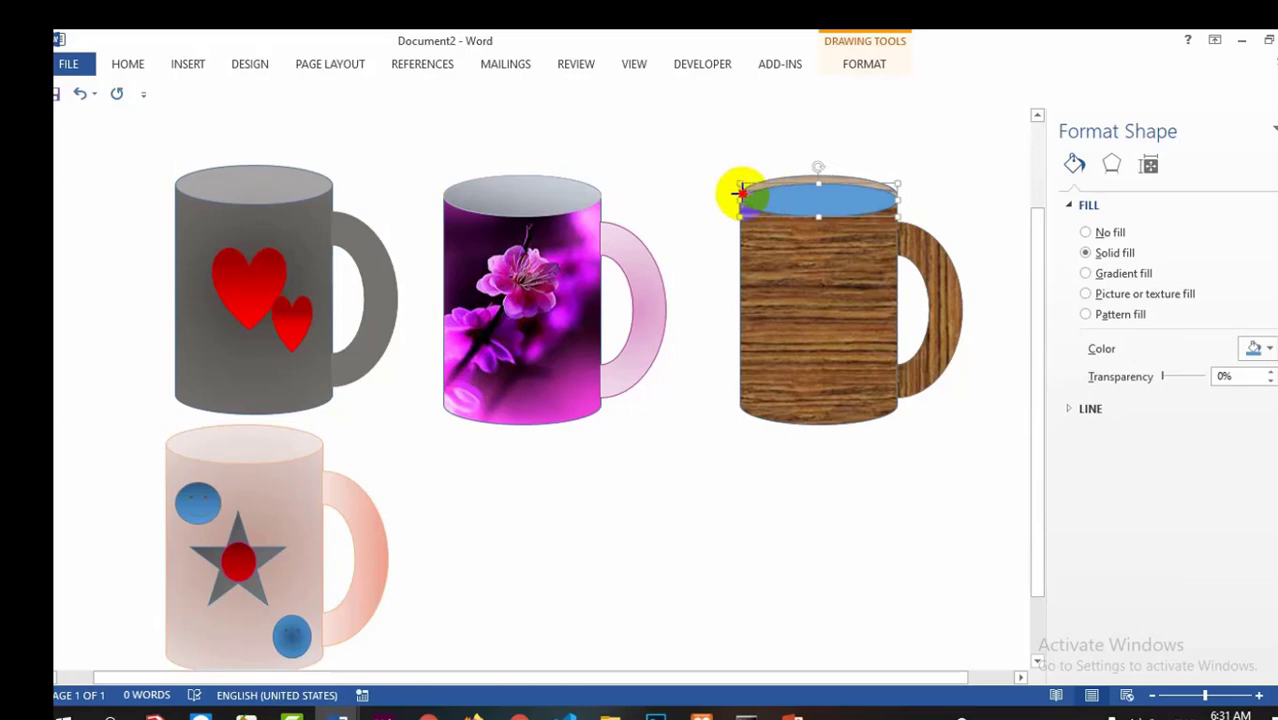
{"action": "left_click", "coordinate": [815, 190]}
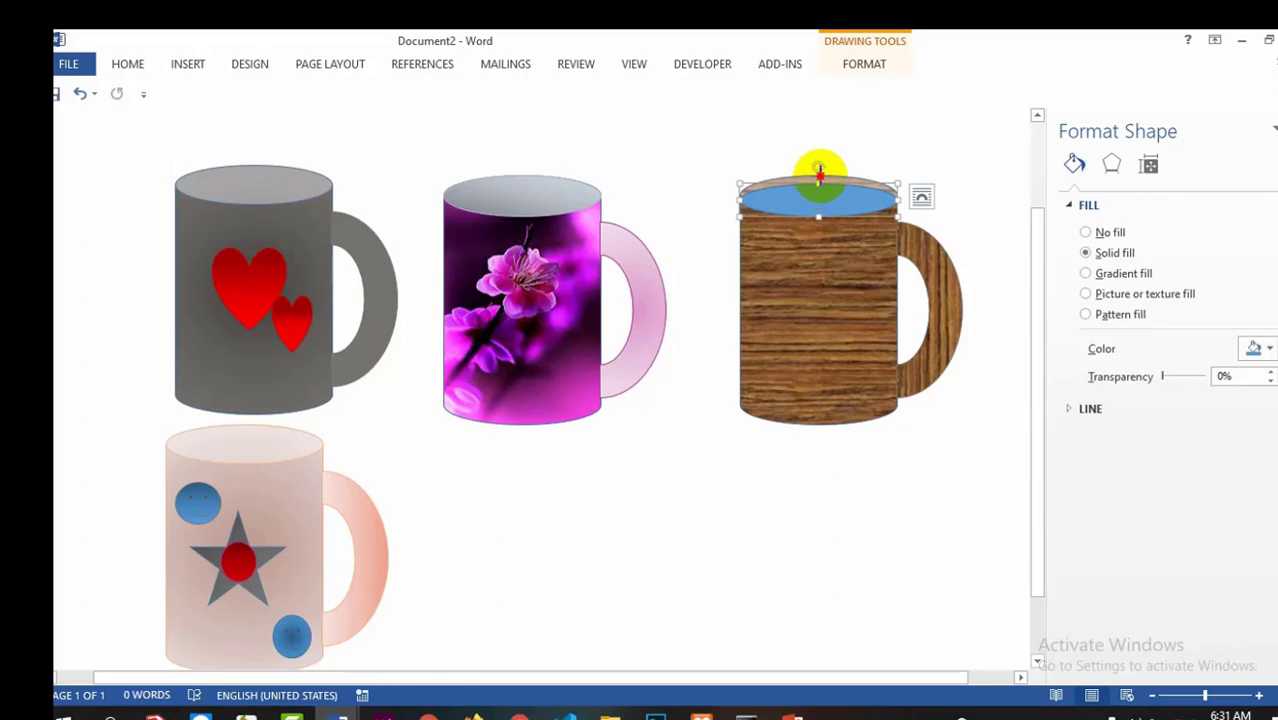
{"action": "left_click_drag", "start_coordinate": [819, 177], "coordinate": [819, 170]}
Fill the wooden mug's rim oval with light gray and set its outline to gray
{"action": "left_click", "coordinate": [811, 193]}
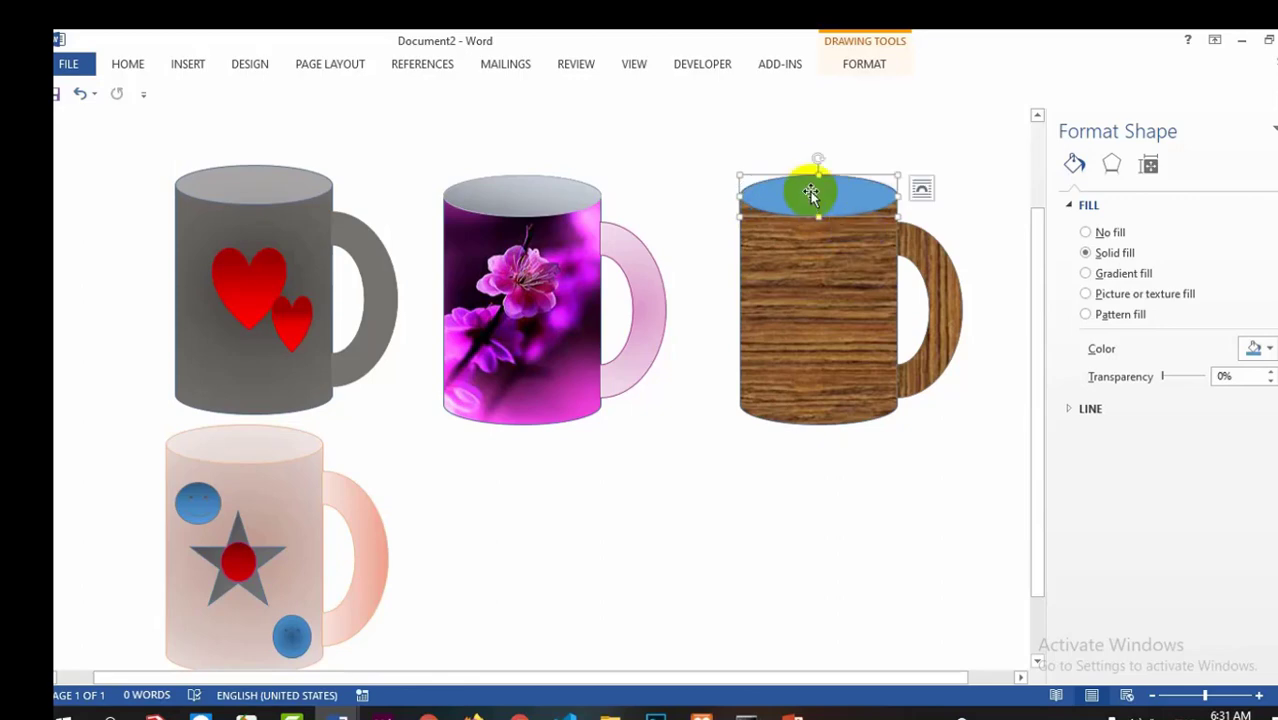
{"action": "right_click", "coordinate": [811, 193]}
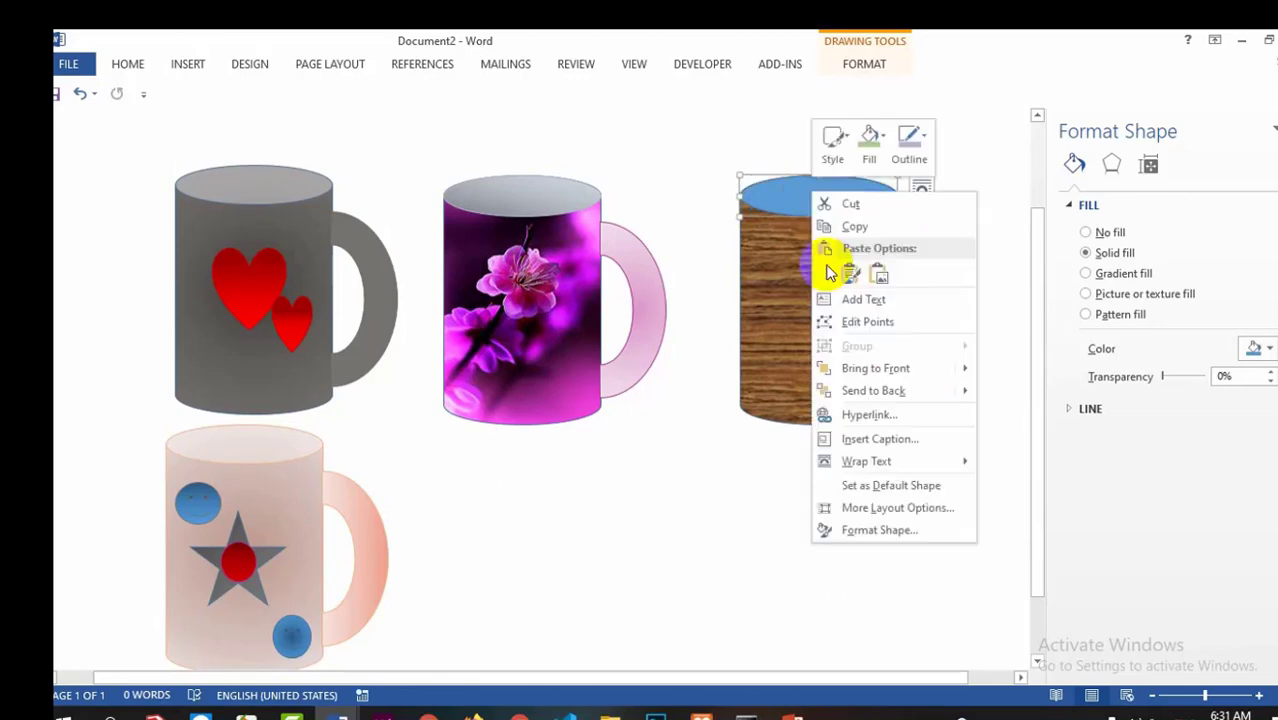
{"action": "left_click", "coordinate": [870, 148]}
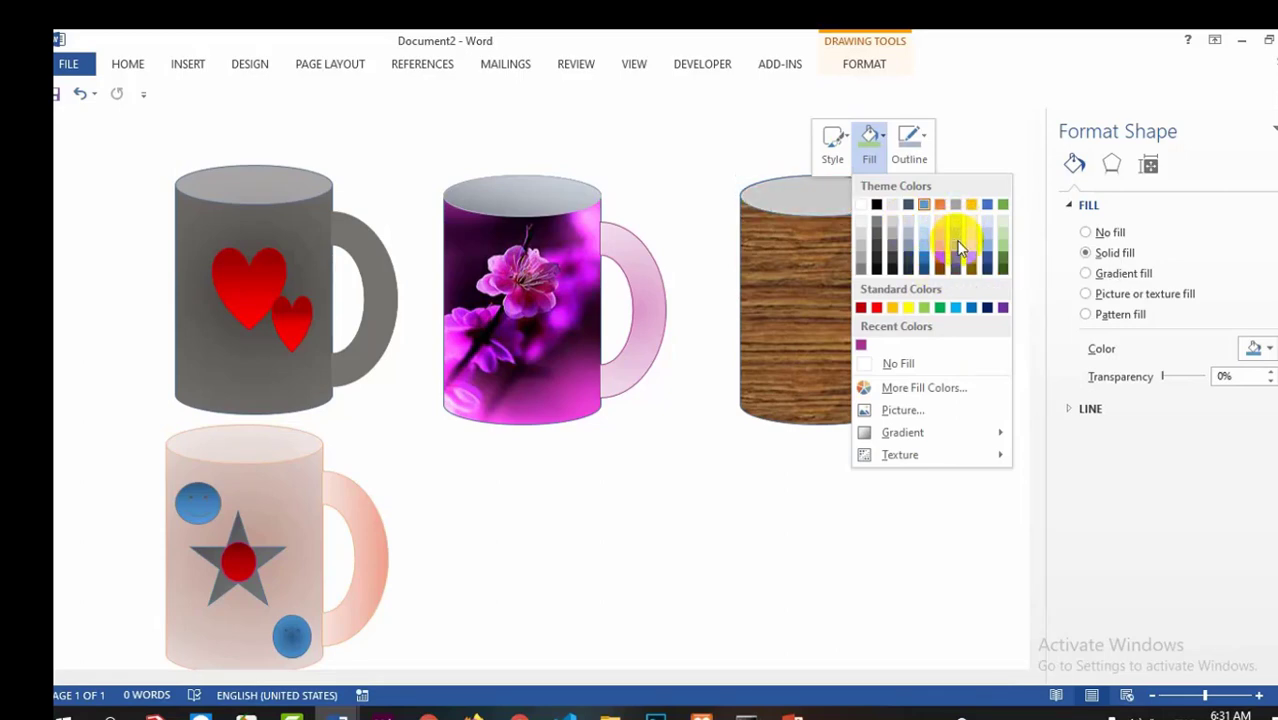
{"action": "left_click", "coordinate": [895, 221]}
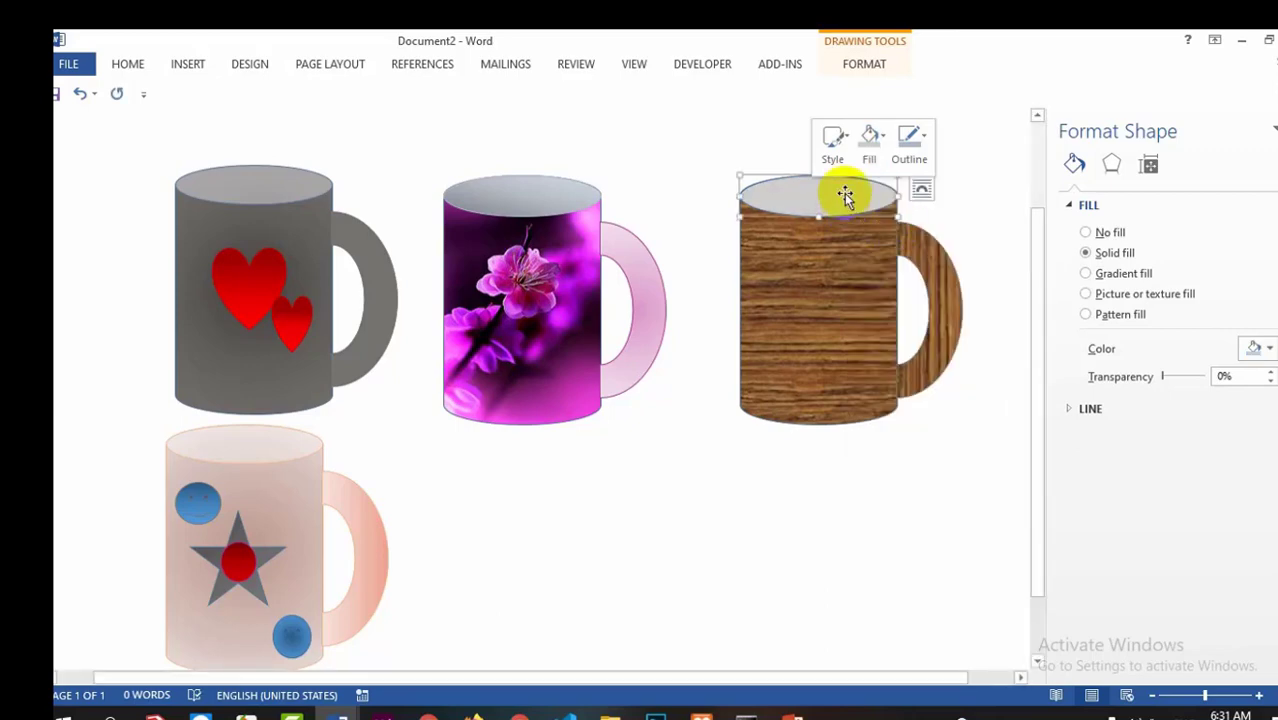
{"action": "left_click", "coordinate": [907, 146]}
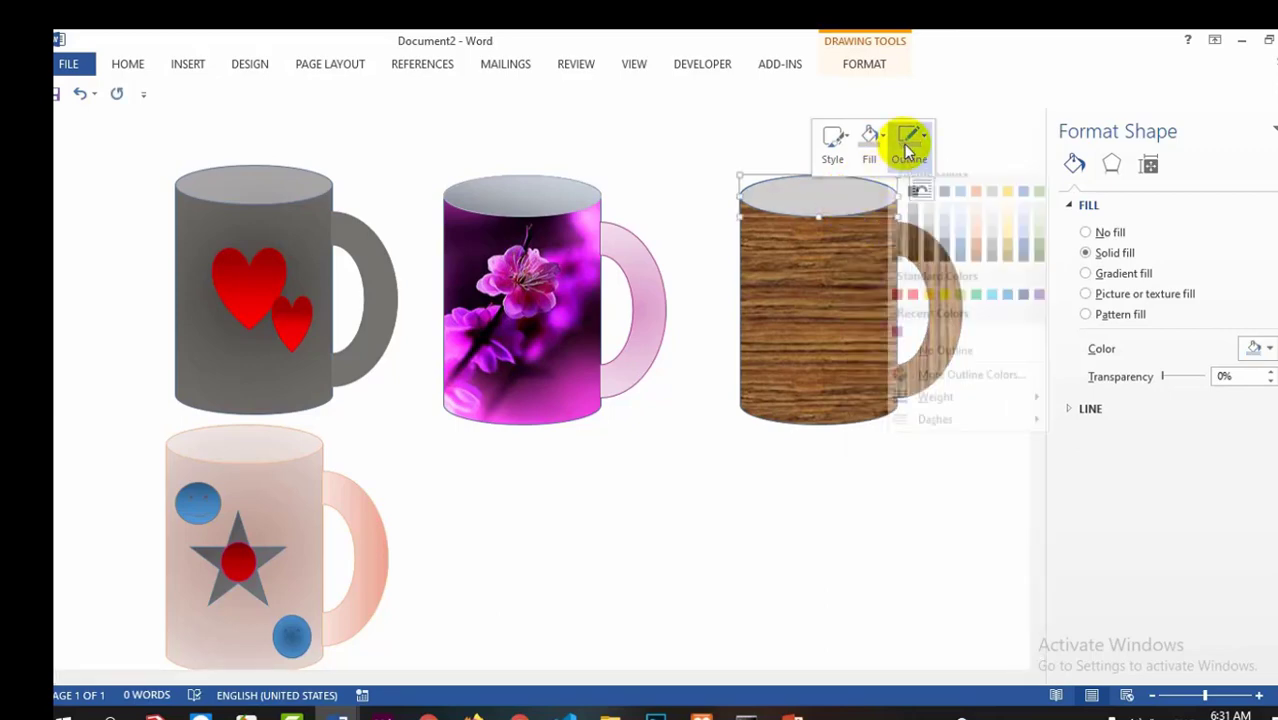
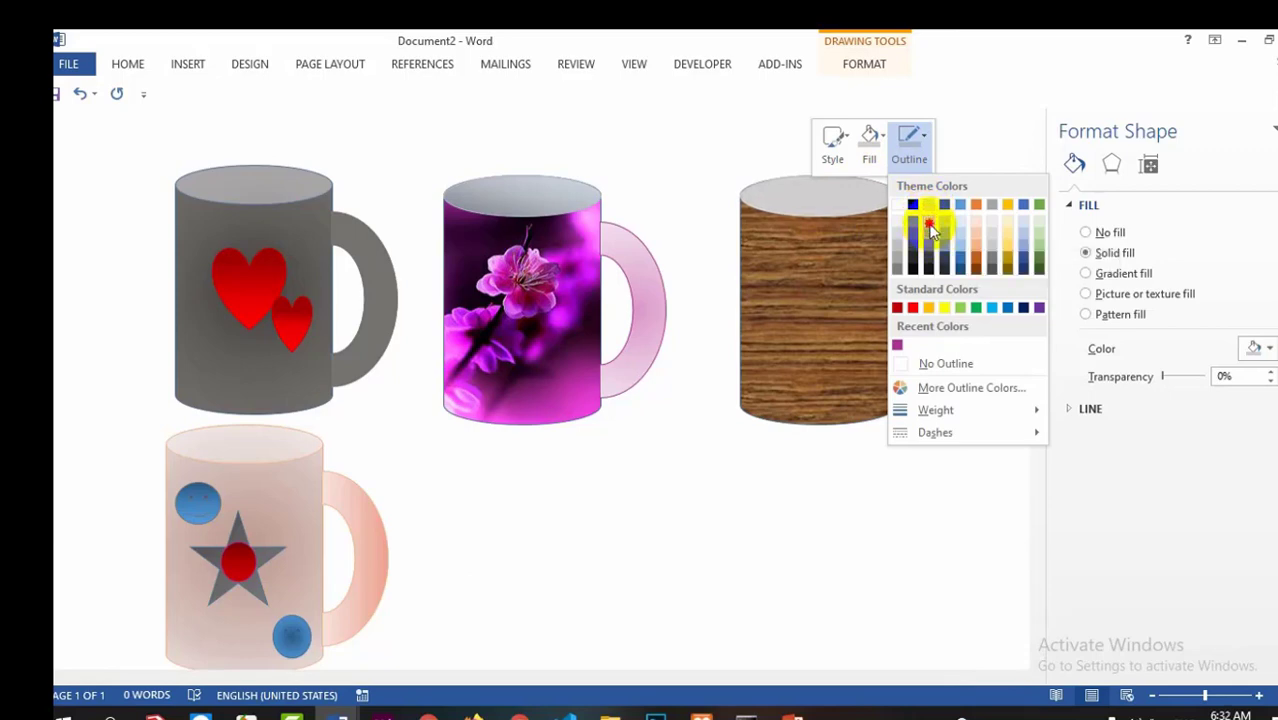
{"action": "left_click", "coordinate": [930, 229]}
Apply a gray gradient variation to the fill of the wooden mug's rim oval
{"action": "left_click", "coordinate": [869, 148]}
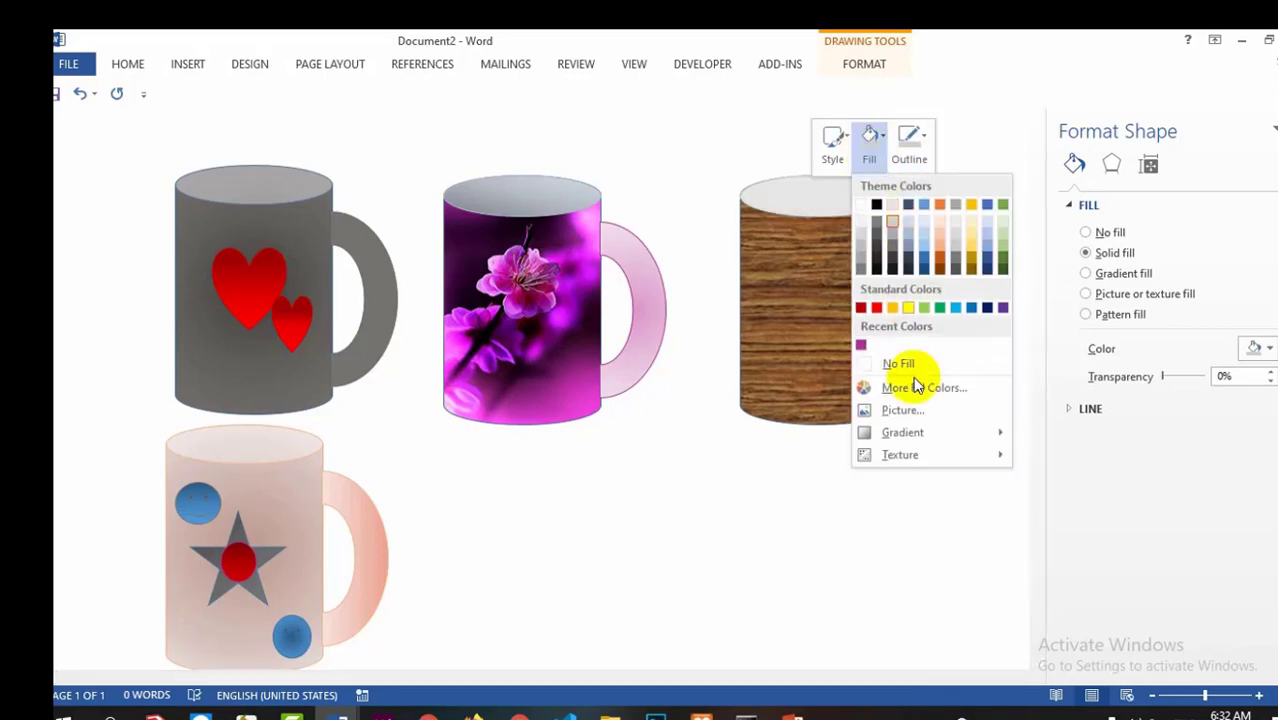
{"action": "mouse_move", "coordinate": [907, 431]}
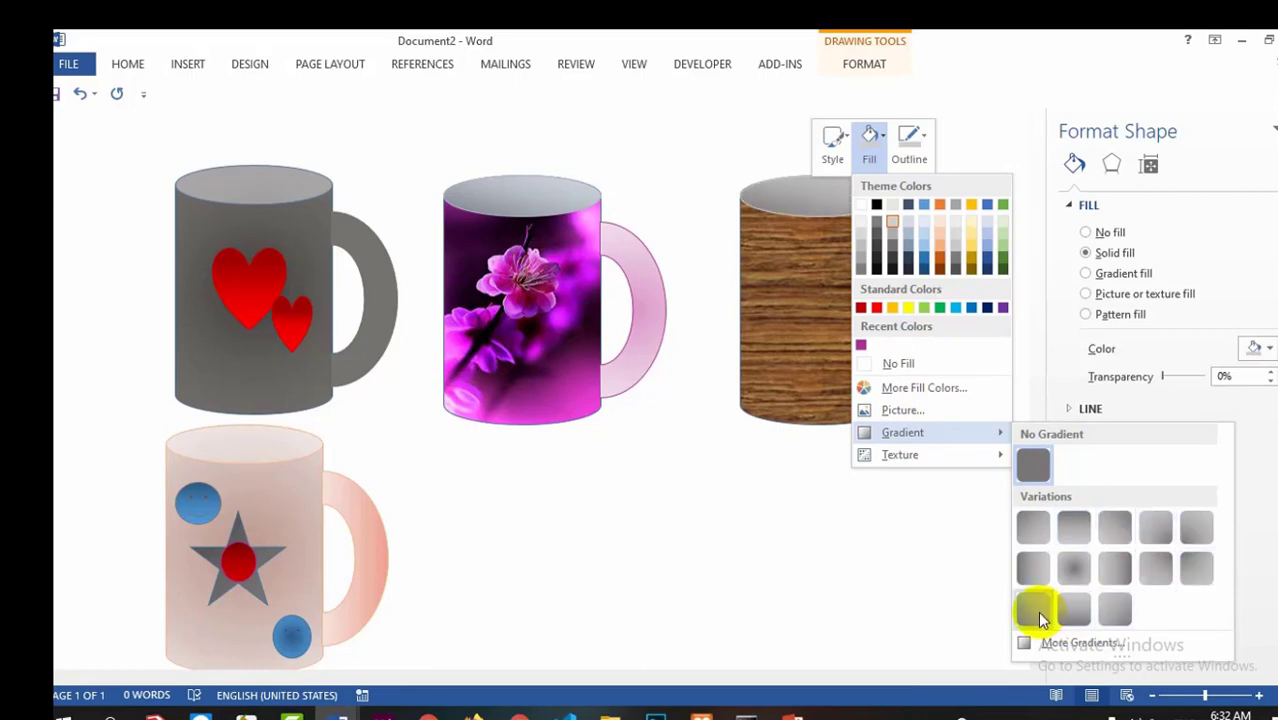
{"action": "left_click", "coordinate": [690, 548]}
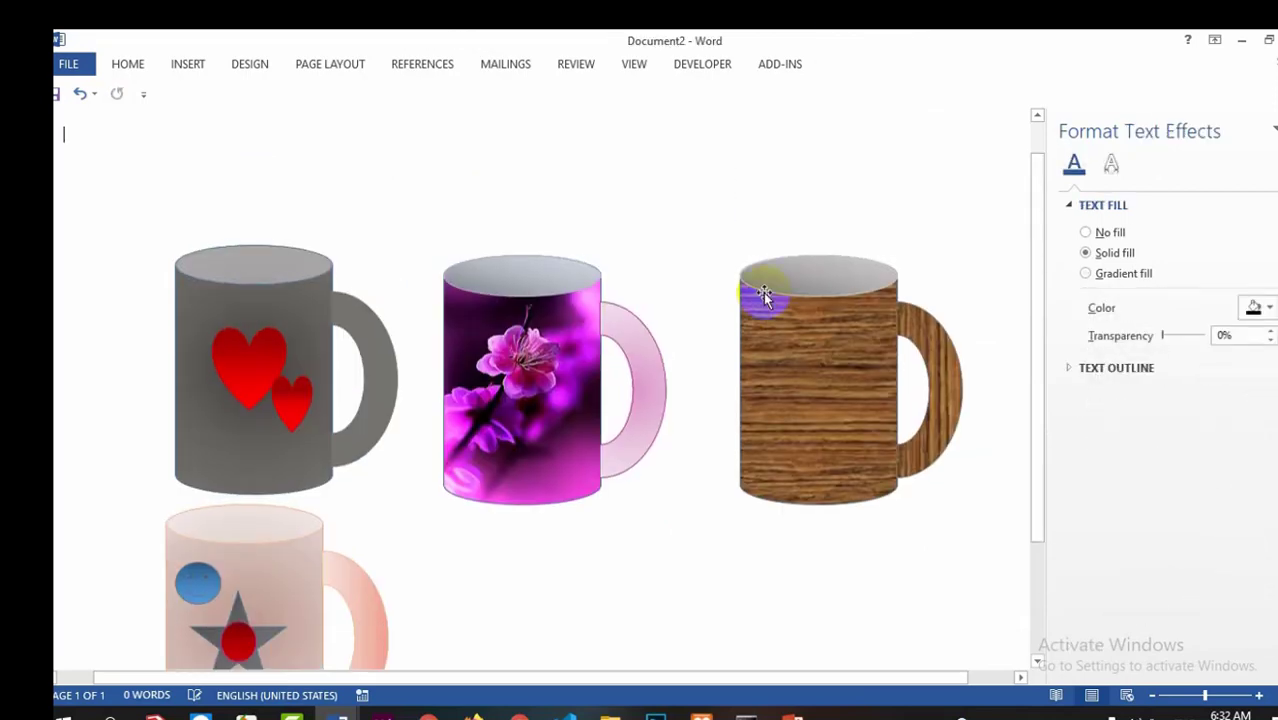
Copy the large red heart from the gray mug and place the copy on the wooden mug's body, left of center
{"action": "scroll", "coordinate": [763, 292], "scroll_direction": "down", "scroll_amount": 2}
{"action": "left_click", "coordinate": [742, 338]}
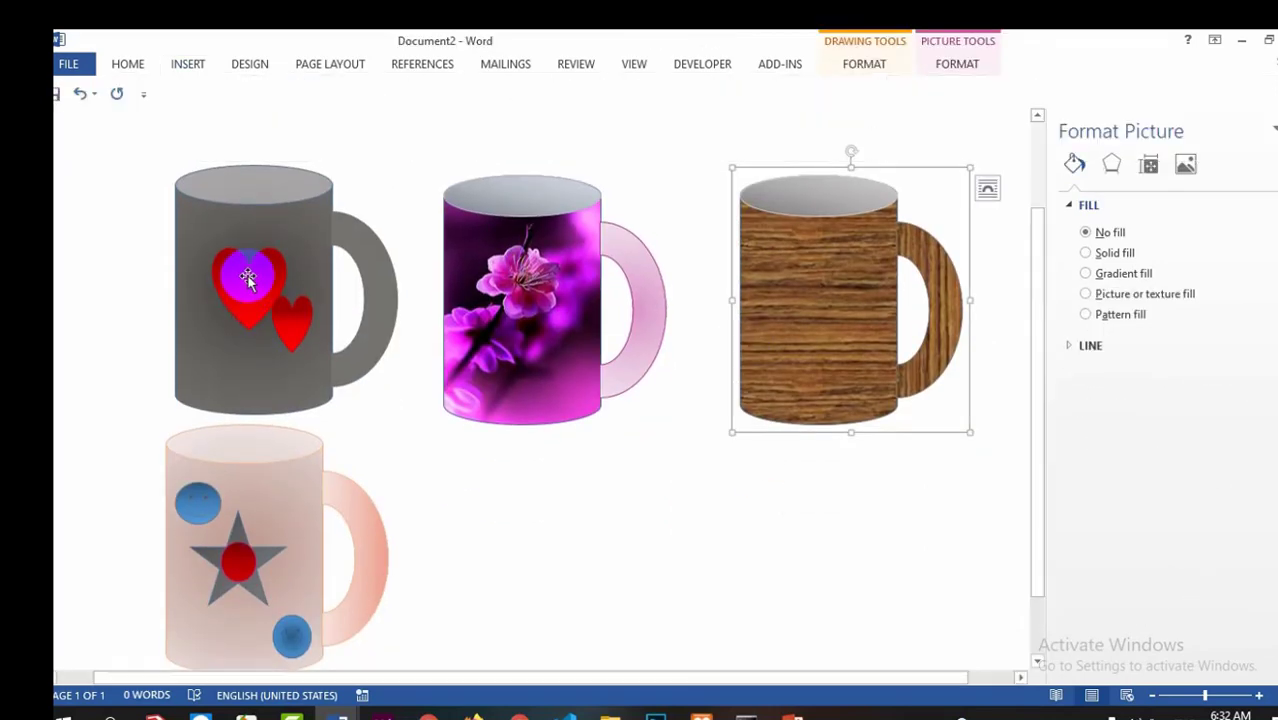
{"action": "left_click", "coordinate": [248, 280]}
{"action": "left_click", "coordinate": [251, 290]}
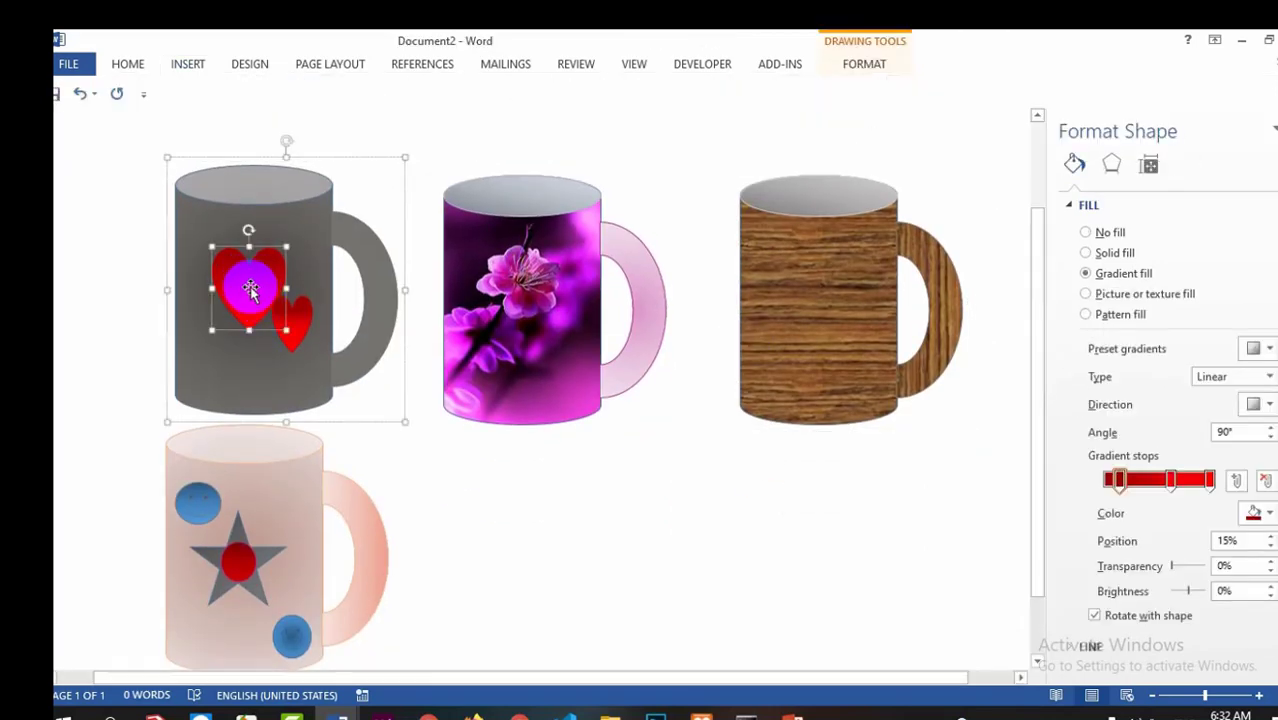
{"action": "right_click", "coordinate": [251, 290]}
{"action": "left_click", "coordinate": [284, 311]}
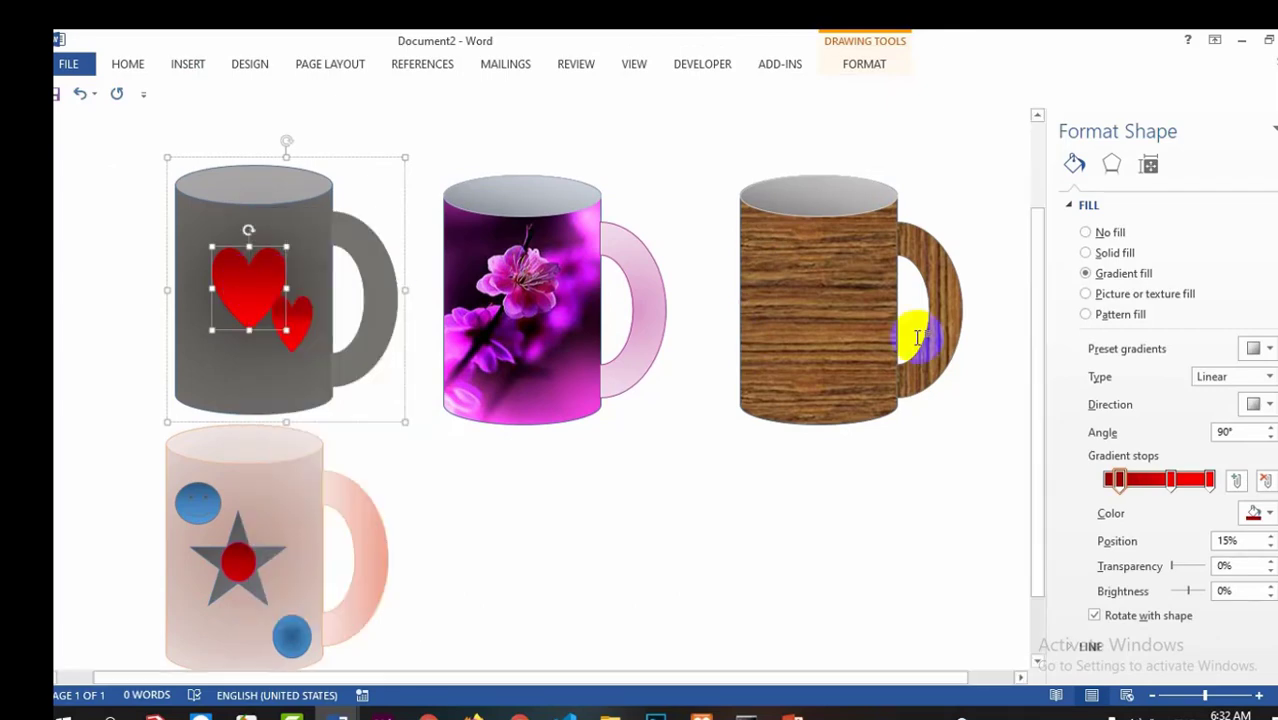
{"action": "left_click", "coordinate": [818, 283]}
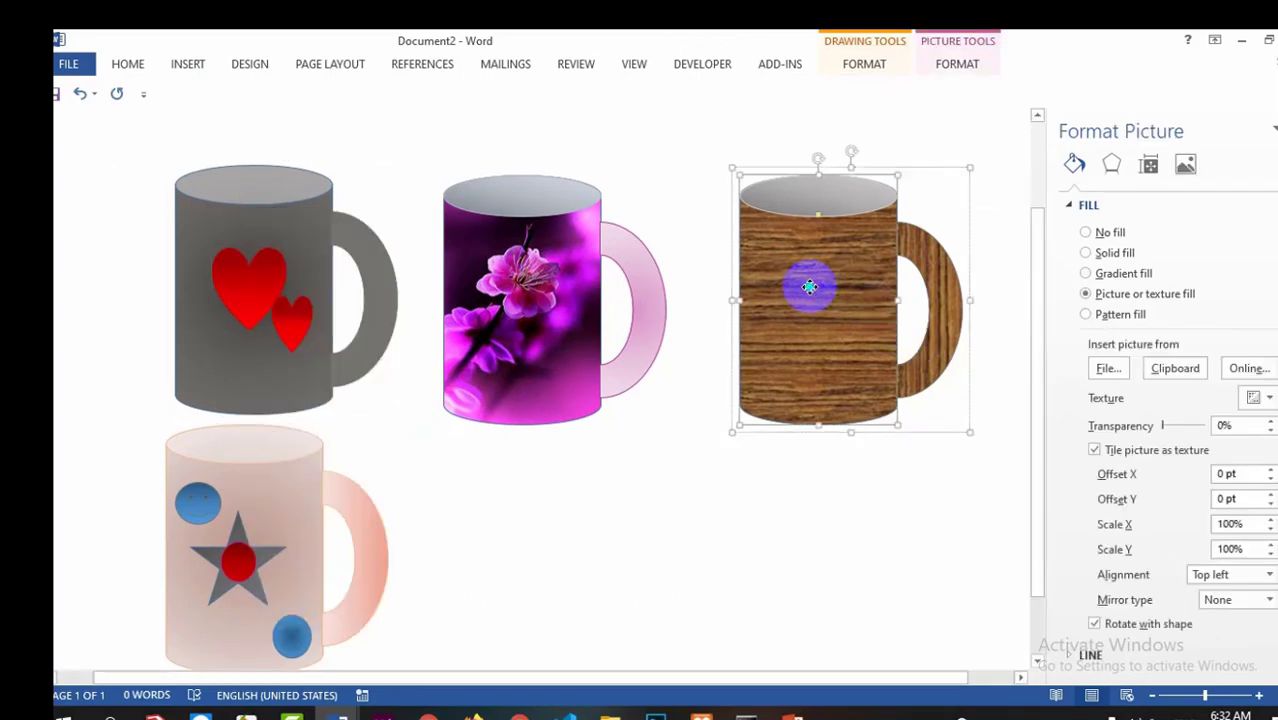
{"action": "right_click", "coordinate": [810, 288]}
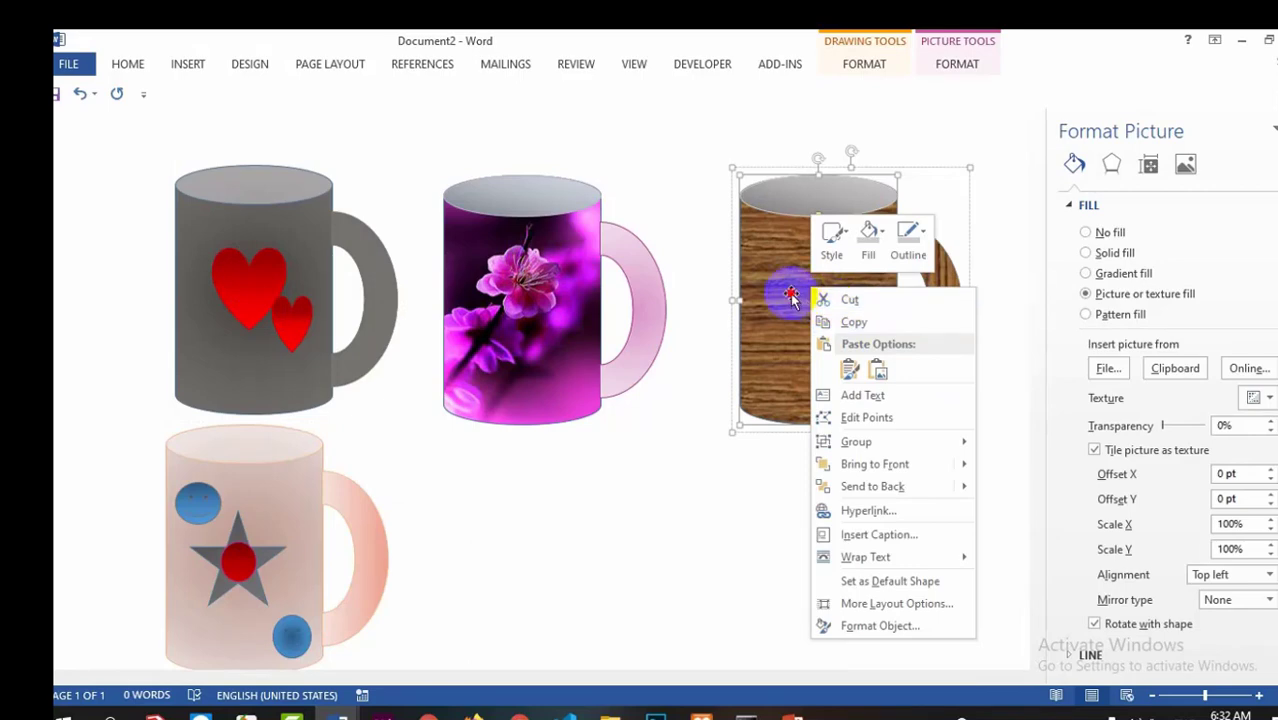
{"action": "left_click", "coordinate": [791, 297]}
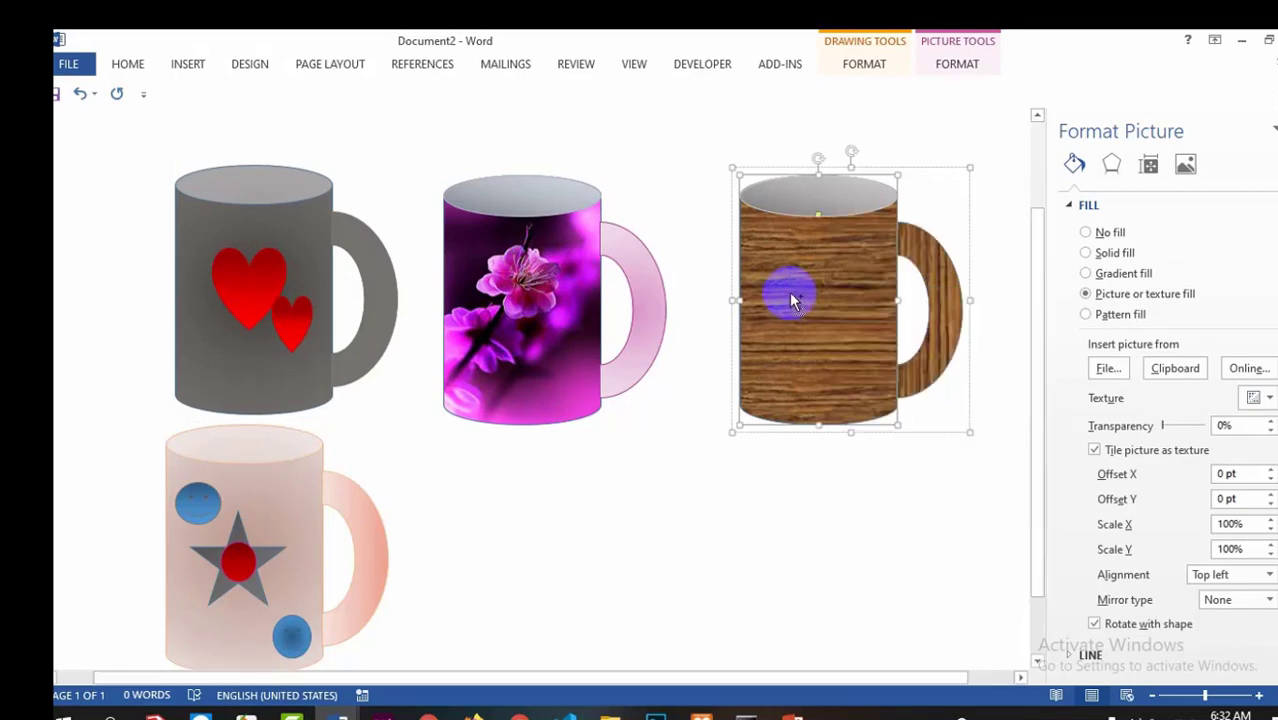
{"action": "key", "text": "ctrl+v"}
{"action": "left_click_drag", "start_coordinate": [793, 249], "coordinate": [791, 287]}
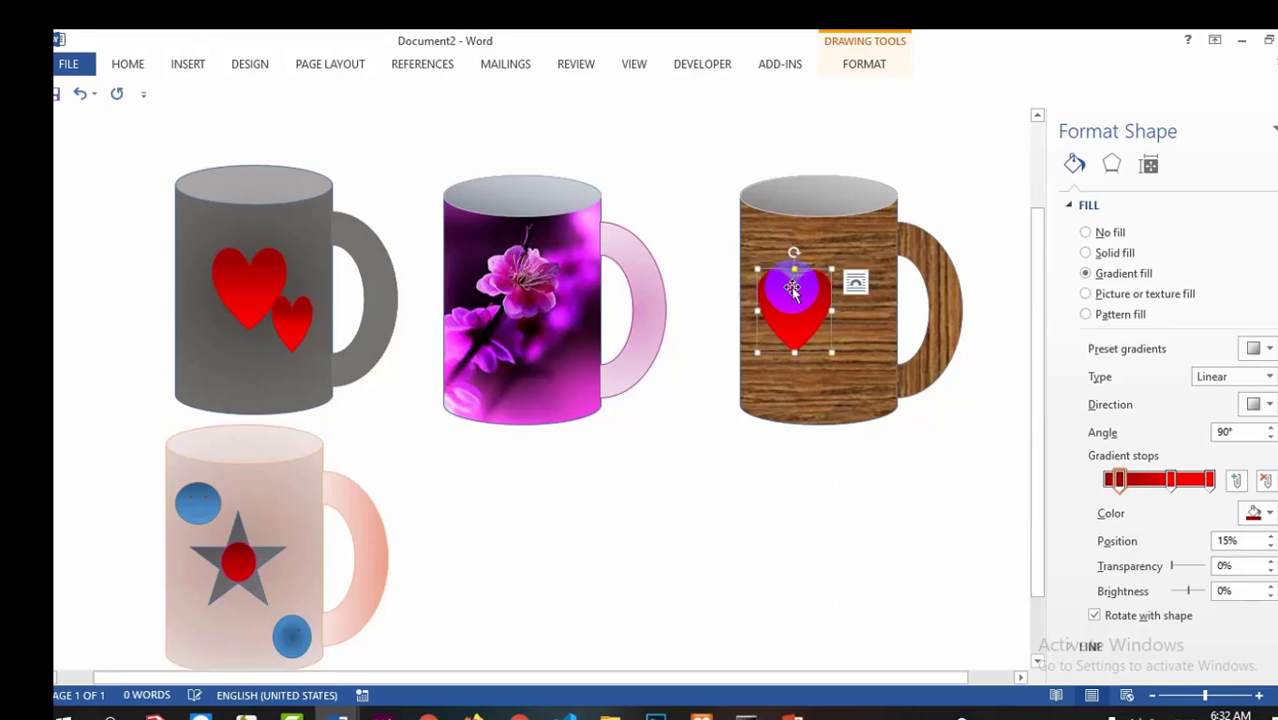
Duplicate the heart on the wooden mug, shrink the copy and place it overlapping the large heart's lower right edge
{"action": "key", "text": "ctrl+c"}
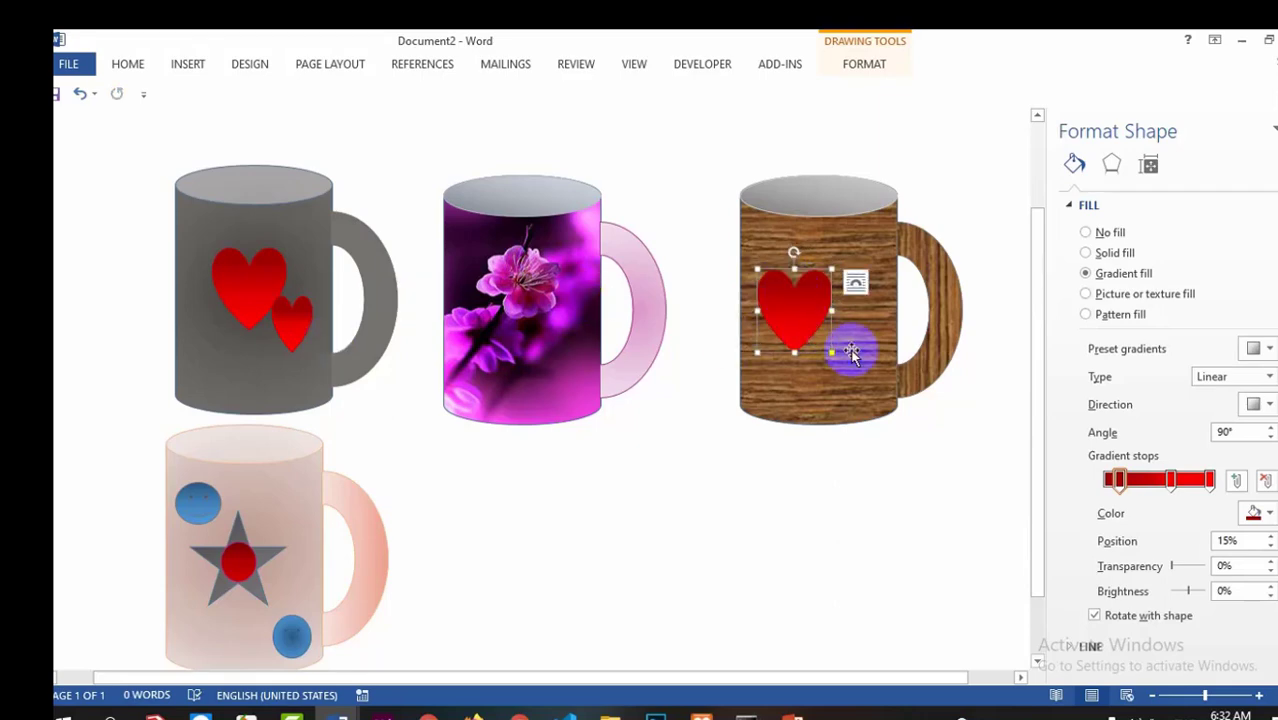
{"action": "left_click", "coordinate": [852, 352]}
{"action": "key", "text": "ctrl+v"}
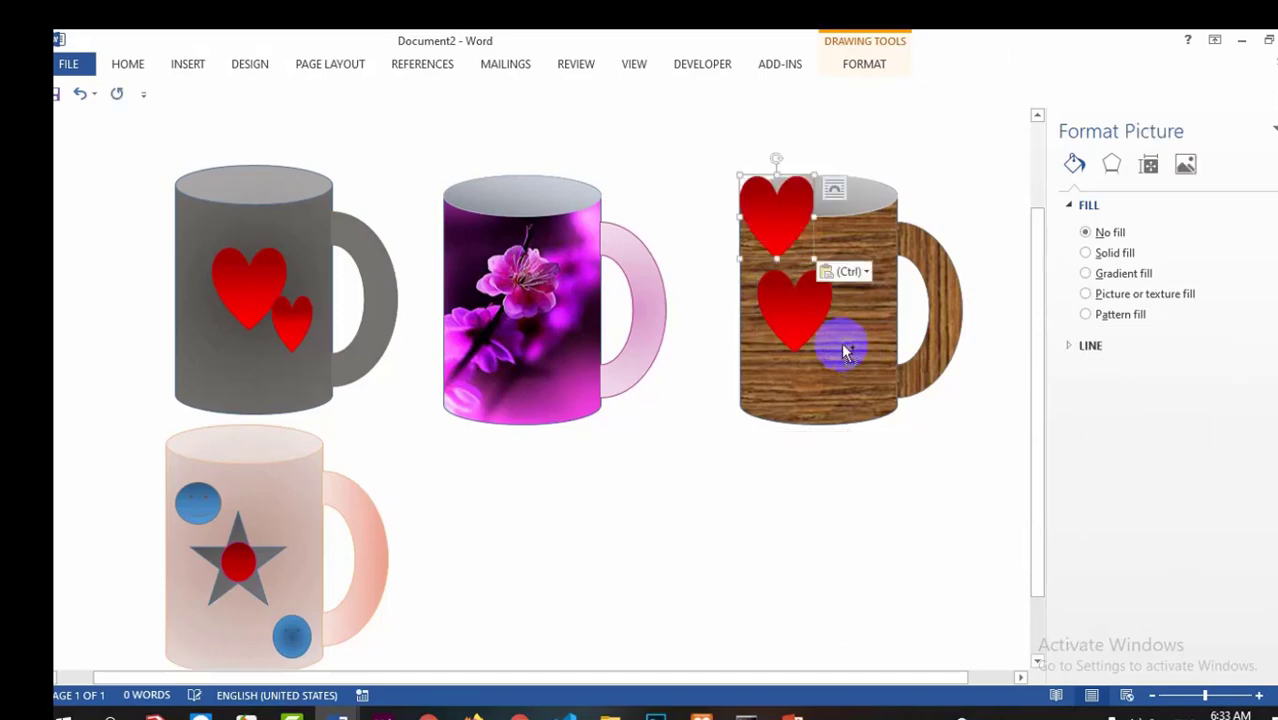
{"action": "left_click_drag", "start_coordinate": [786, 212], "coordinate": [829, 345]}
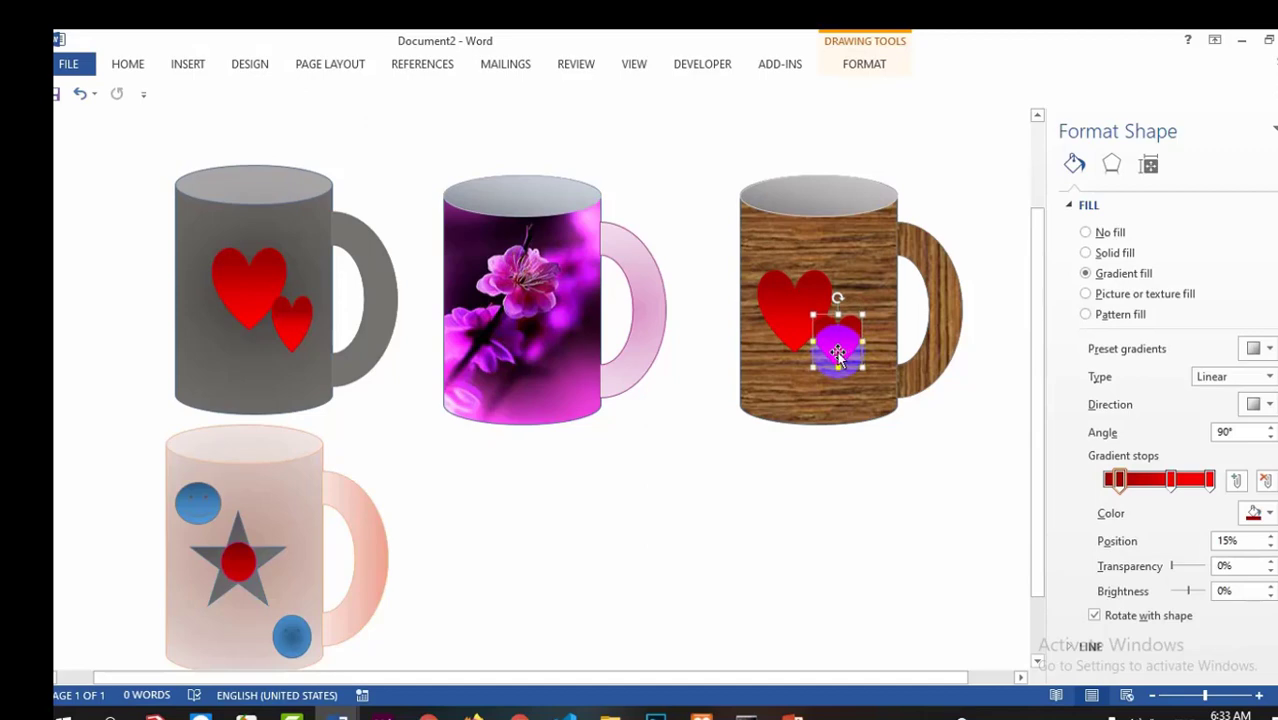
{"action": "left_click", "coordinate": [818, 409]}
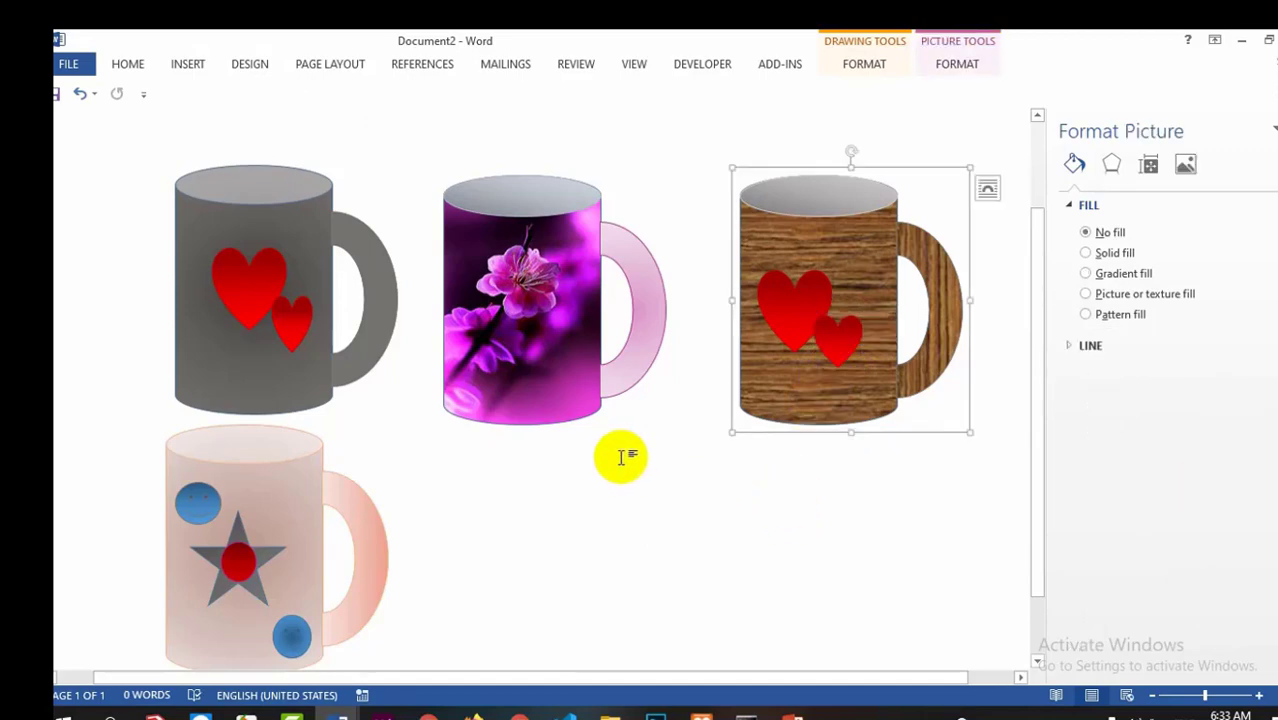
Copy the pink flower mug together with its gray rim and place the copy directly below the original
{"action": "scroll", "coordinate": [619, 451], "scroll_direction": "down", "scroll_amount": 1}
{"action": "left_click", "coordinate": [645, 251]}
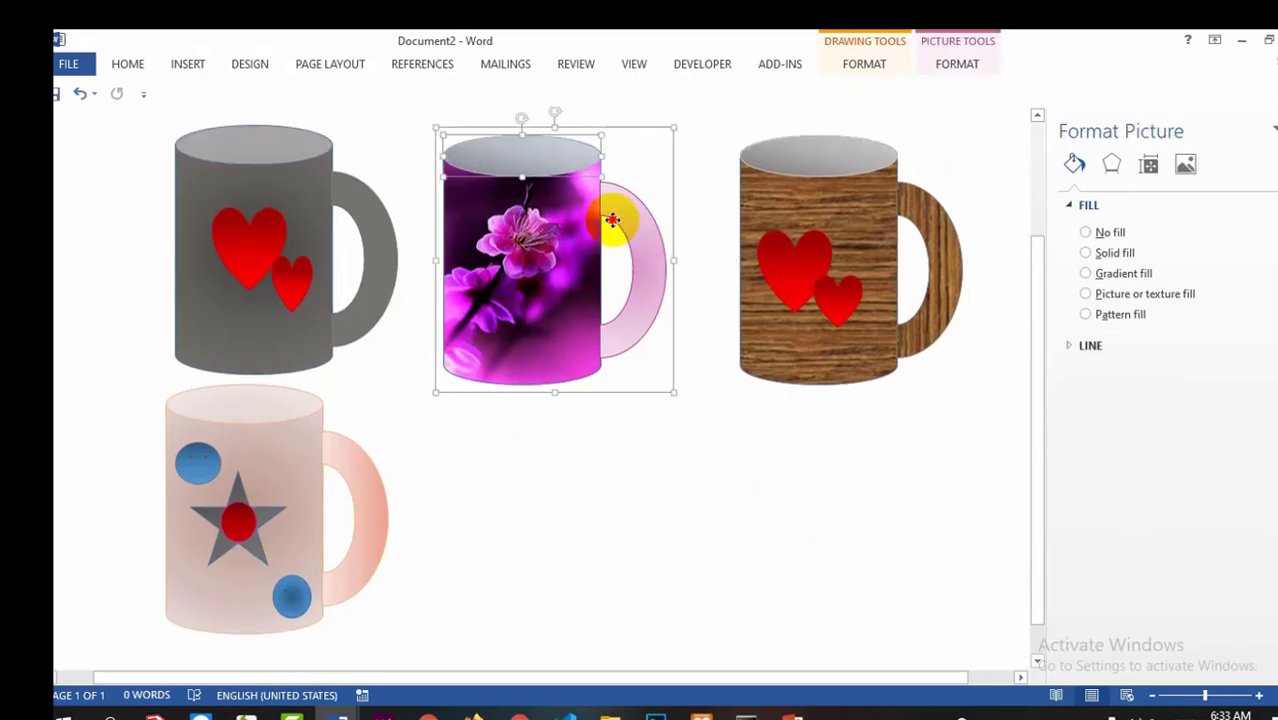
{"action": "left_click", "coordinate": [612, 213], "text": "ctrl"}
{"action": "left_click", "coordinate": [623, 212], "text": "ctrl"}
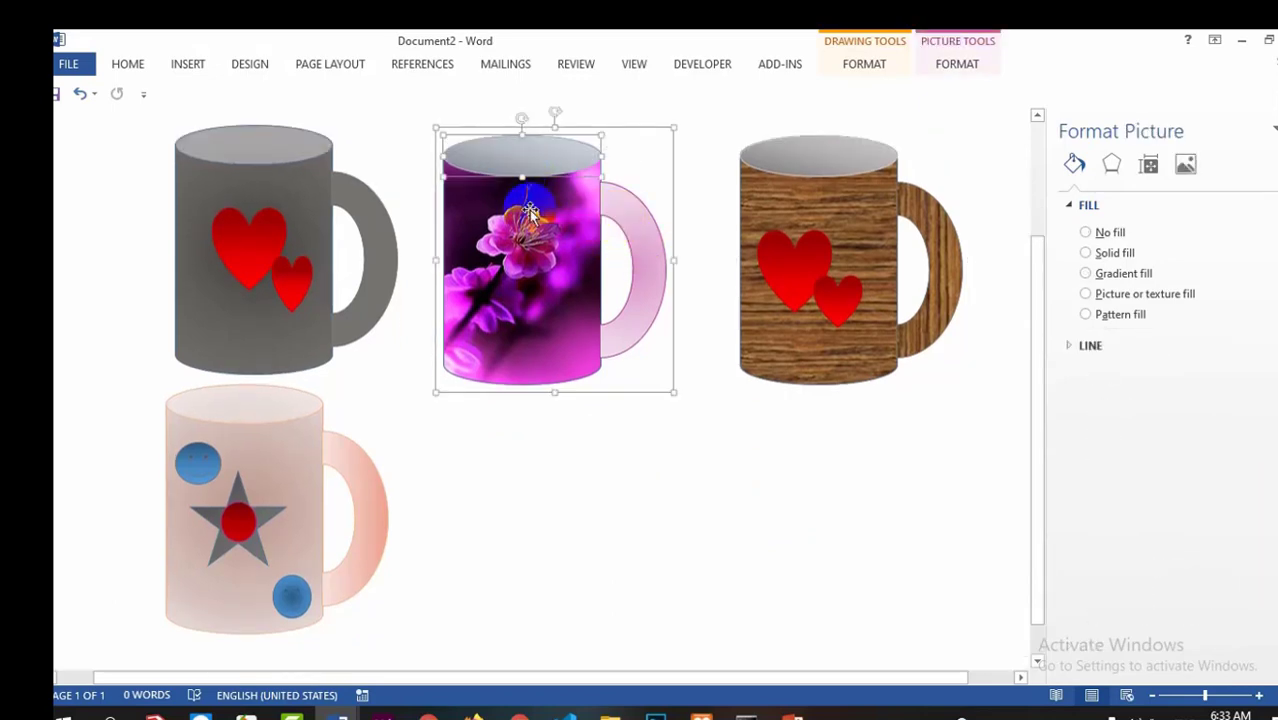
{"action": "right_click", "coordinate": [533, 218]}
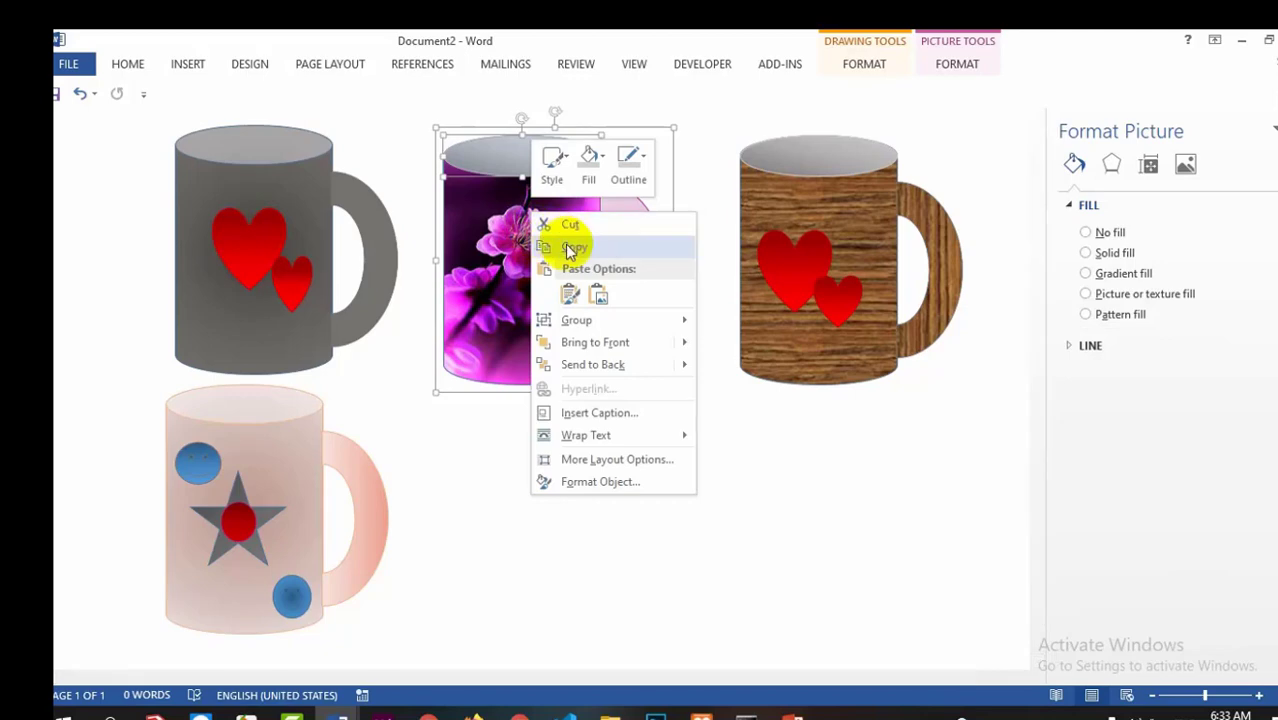
{"action": "left_click", "coordinate": [567, 250]}
{"action": "left_click", "coordinate": [572, 477]}
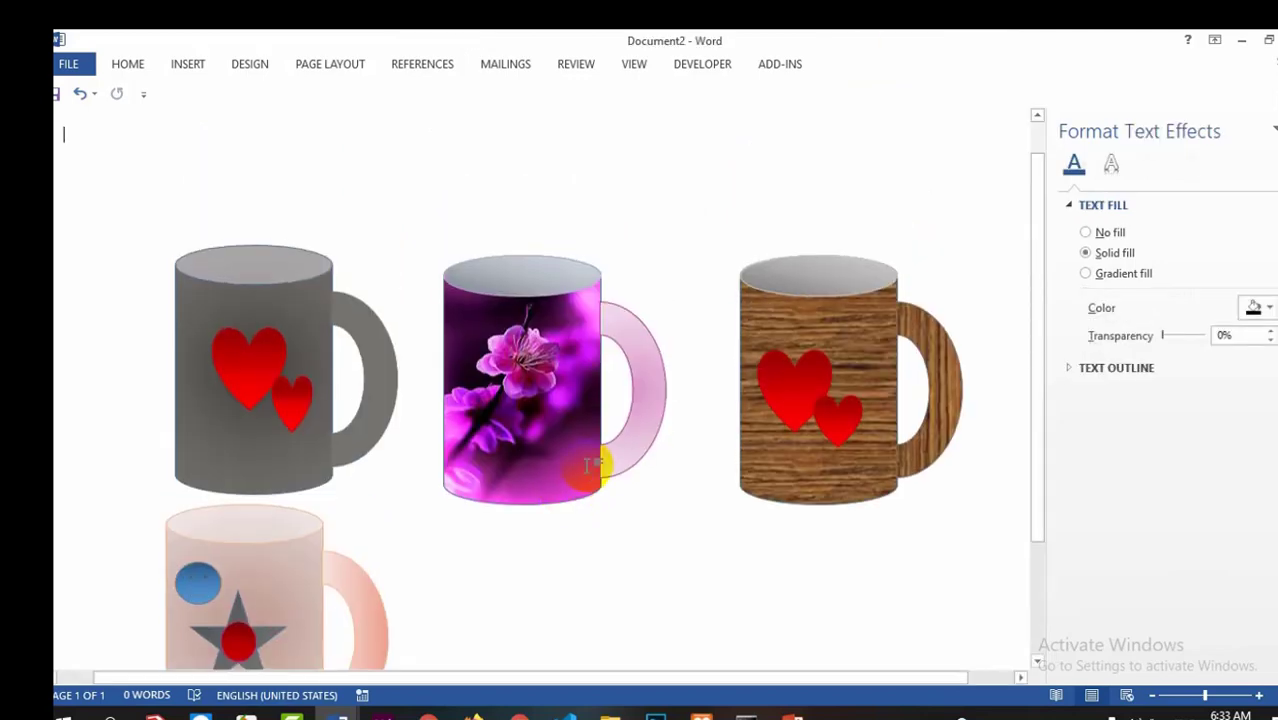
{"action": "scroll", "coordinate": [536, 470], "scroll_direction": "down", "scroll_amount": 1}
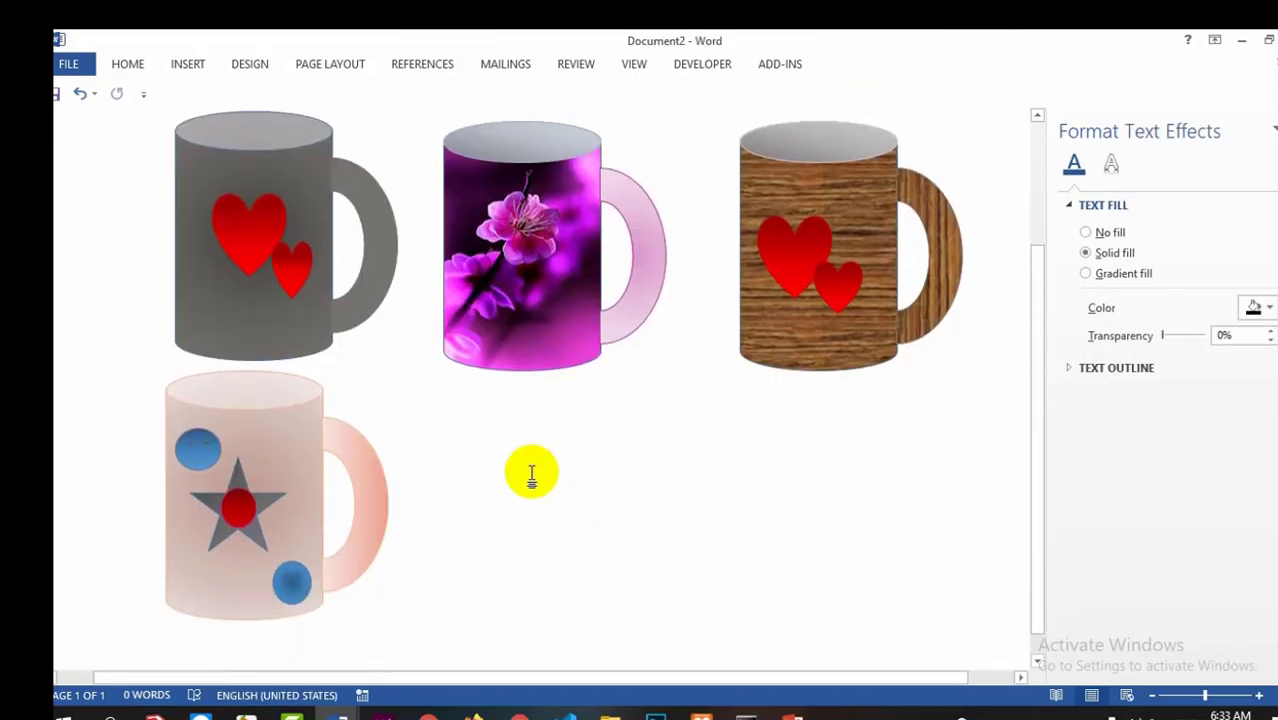
{"action": "key", "text": "ctrl+v"}
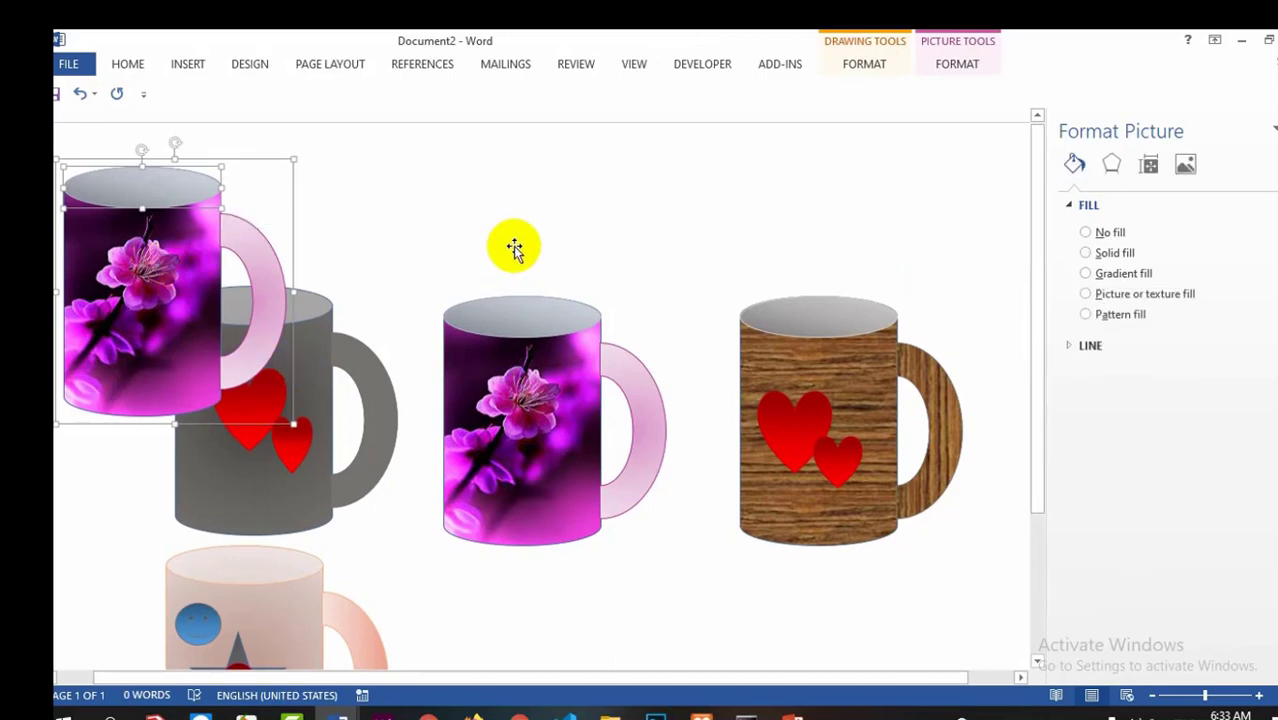
{"action": "scroll", "coordinate": [326, 200], "scroll_direction": "down", "scroll_amount": 2}
{"action": "left_click_drag", "start_coordinate": [171, 237], "coordinate": [551, 590]}
{"action": "scroll", "coordinate": [779, 560], "scroll_direction": "down", "scroll_amount": 3}
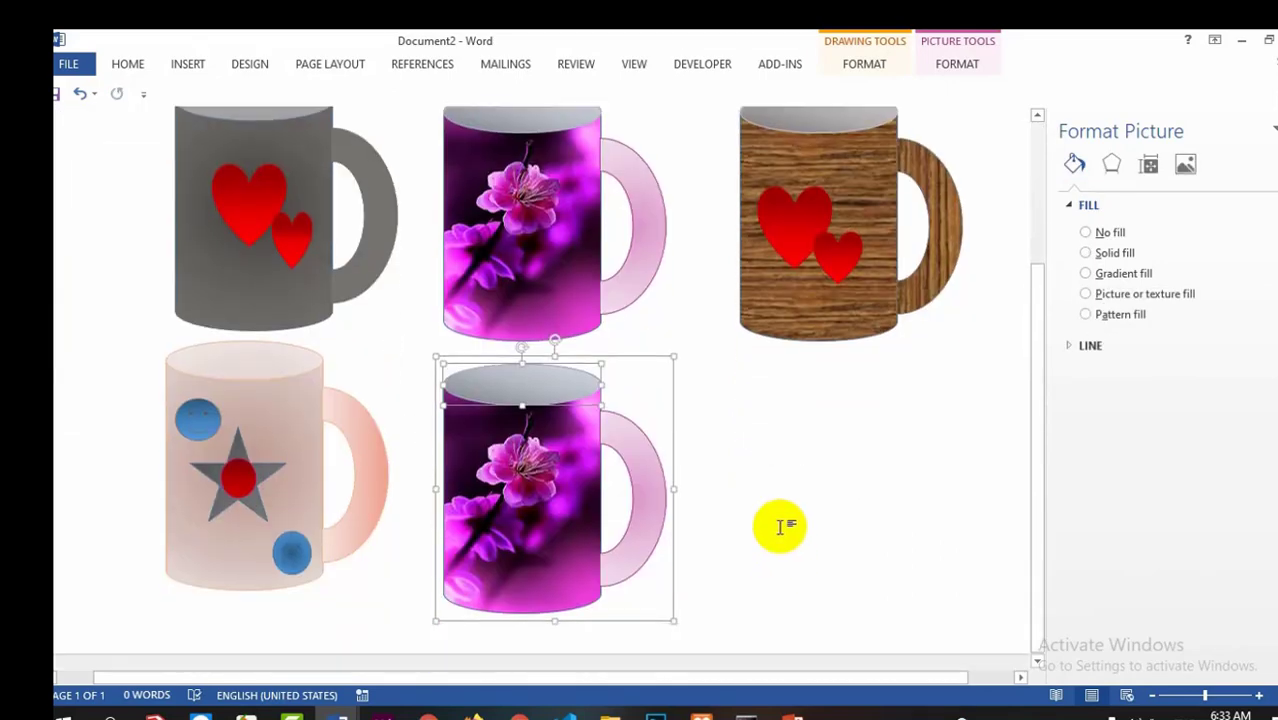
Duplicate the lower flower mug without its separate rim oval and place the copy below the wooden mug
{"action": "left_click", "coordinate": [748, 482]}
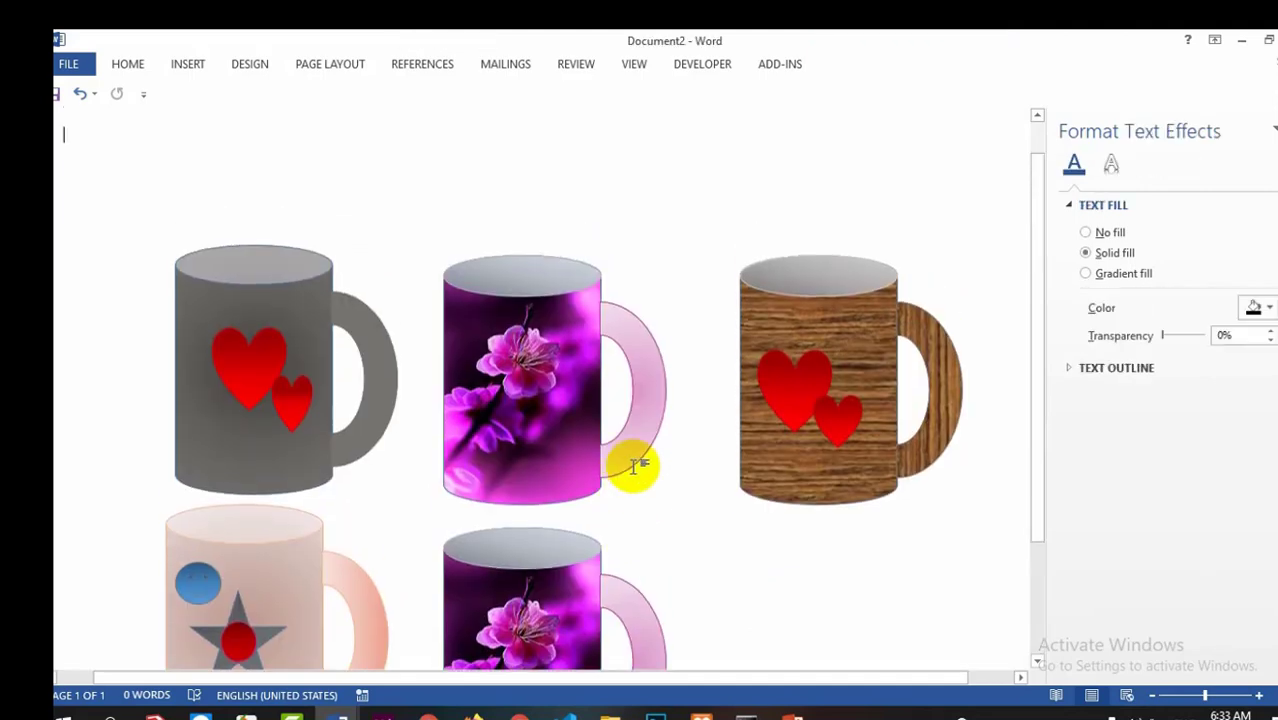
{"action": "scroll", "coordinate": [650, 458], "scroll_direction": "down", "scroll_amount": 3}
{"action": "left_click_drag", "start_coordinate": [545, 490], "coordinate": [836, 491]}
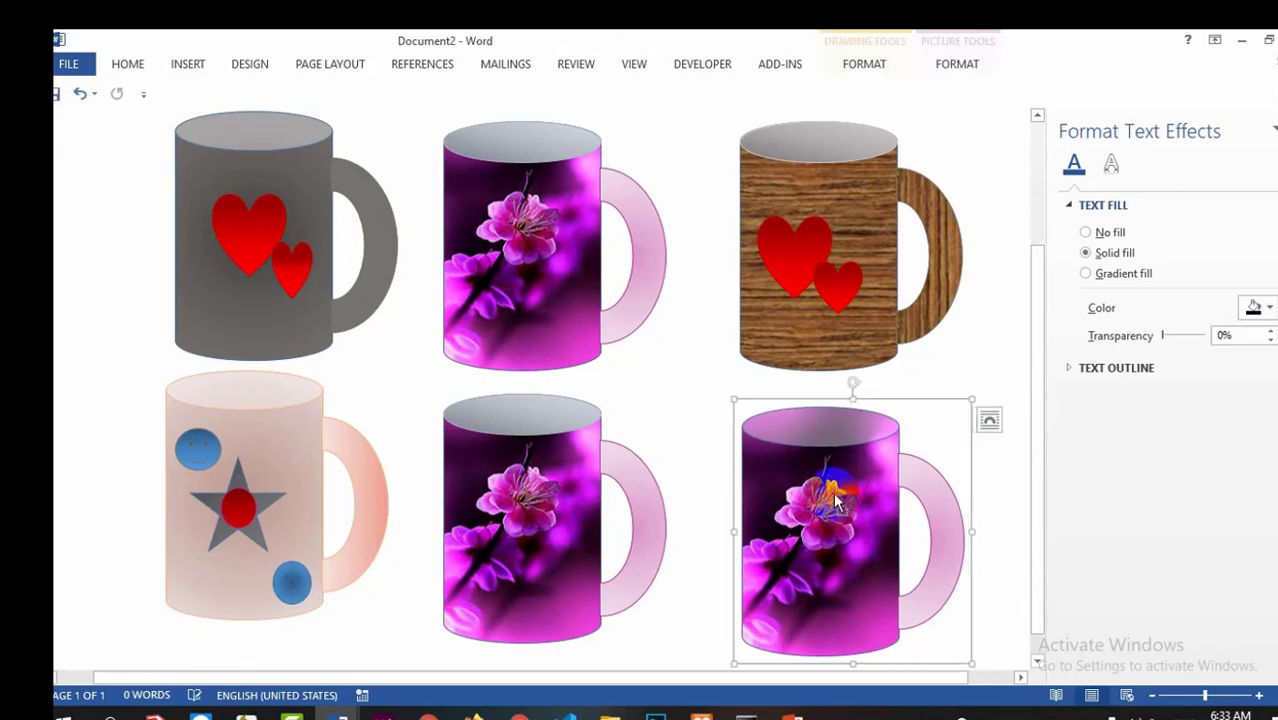
{"action": "scroll", "coordinate": [950, 390], "scroll_direction": "down", "scroll_amount": 1}
{"action": "left_click", "coordinate": [990, 306]}
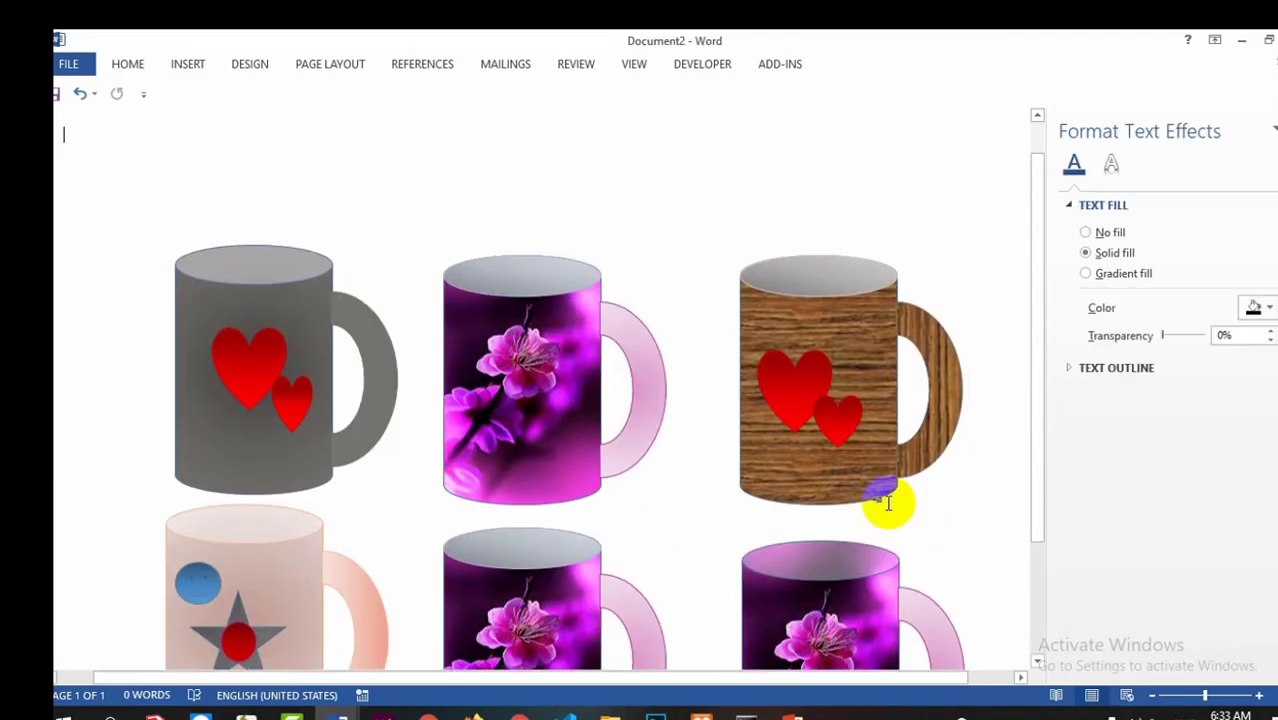
Fill the body and handle of the flower mug in the middle of the lower row with the picture download (2).jpg
{"action": "scroll", "coordinate": [880, 492], "scroll_direction": "down", "scroll_amount": 3}
{"action": "left_click", "coordinate": [521, 497]}
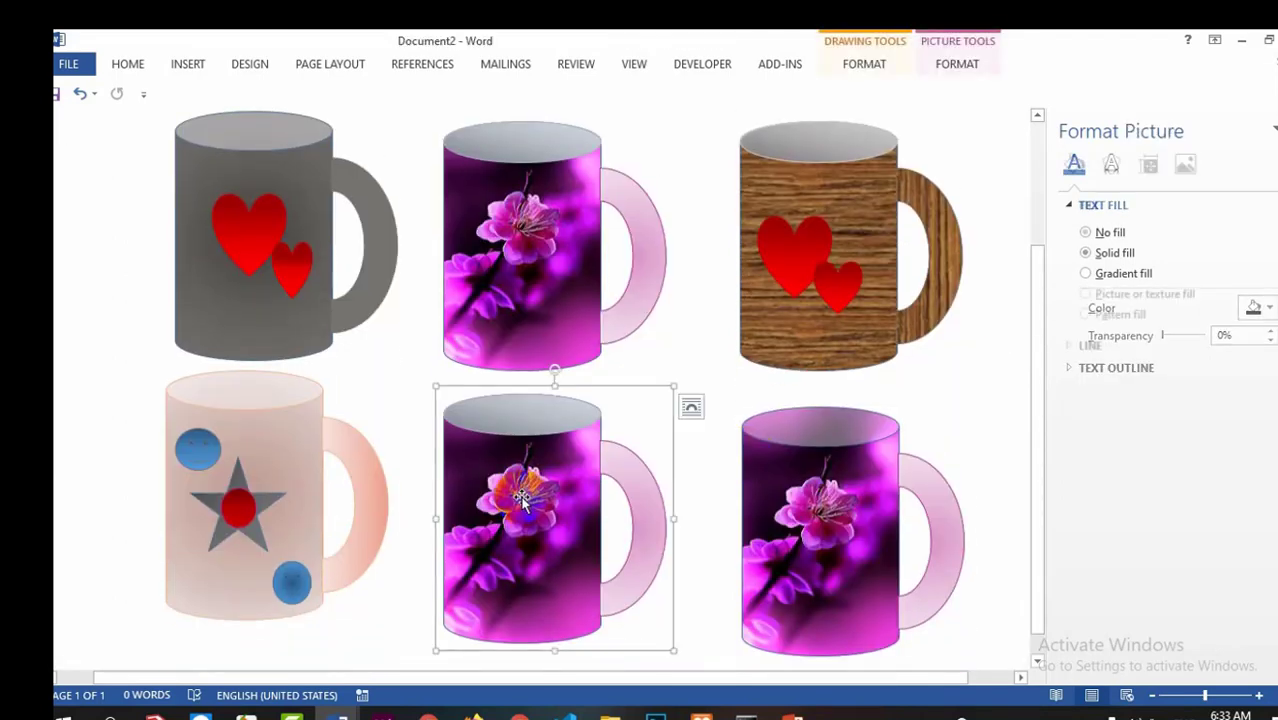
{"action": "right_click", "coordinate": [521, 503]}
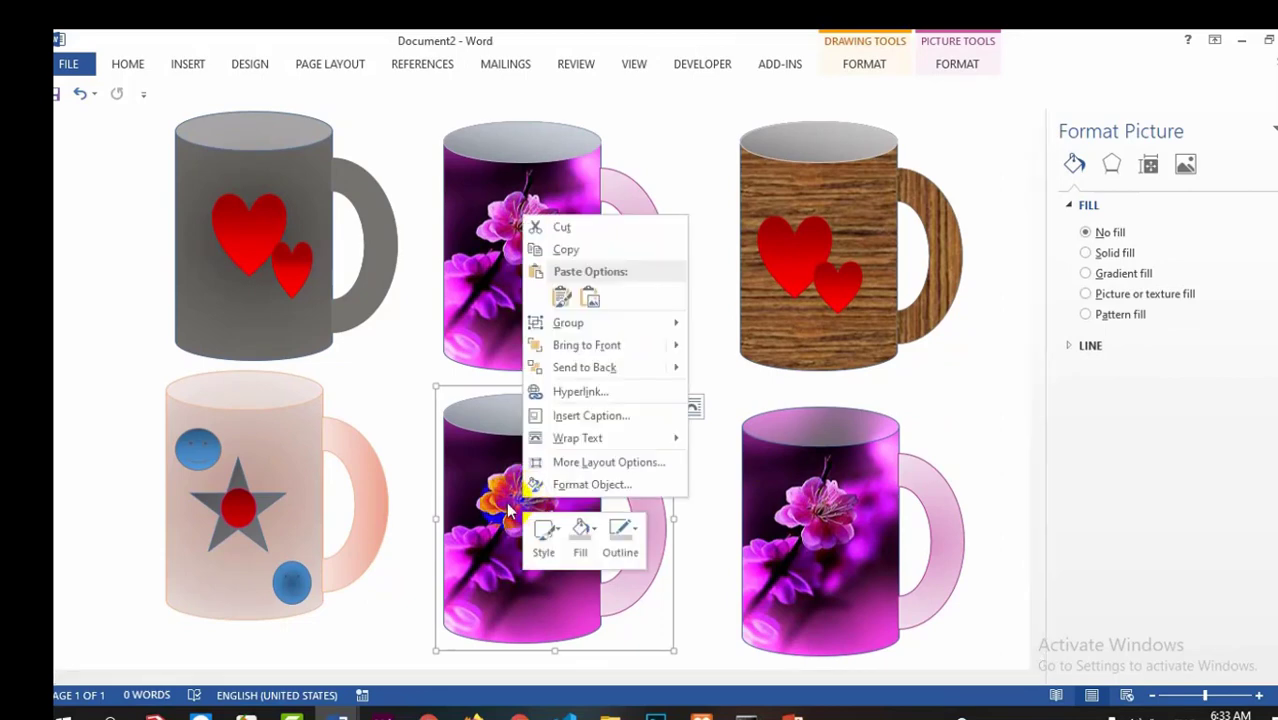
{"action": "key", "text": "Escape"}
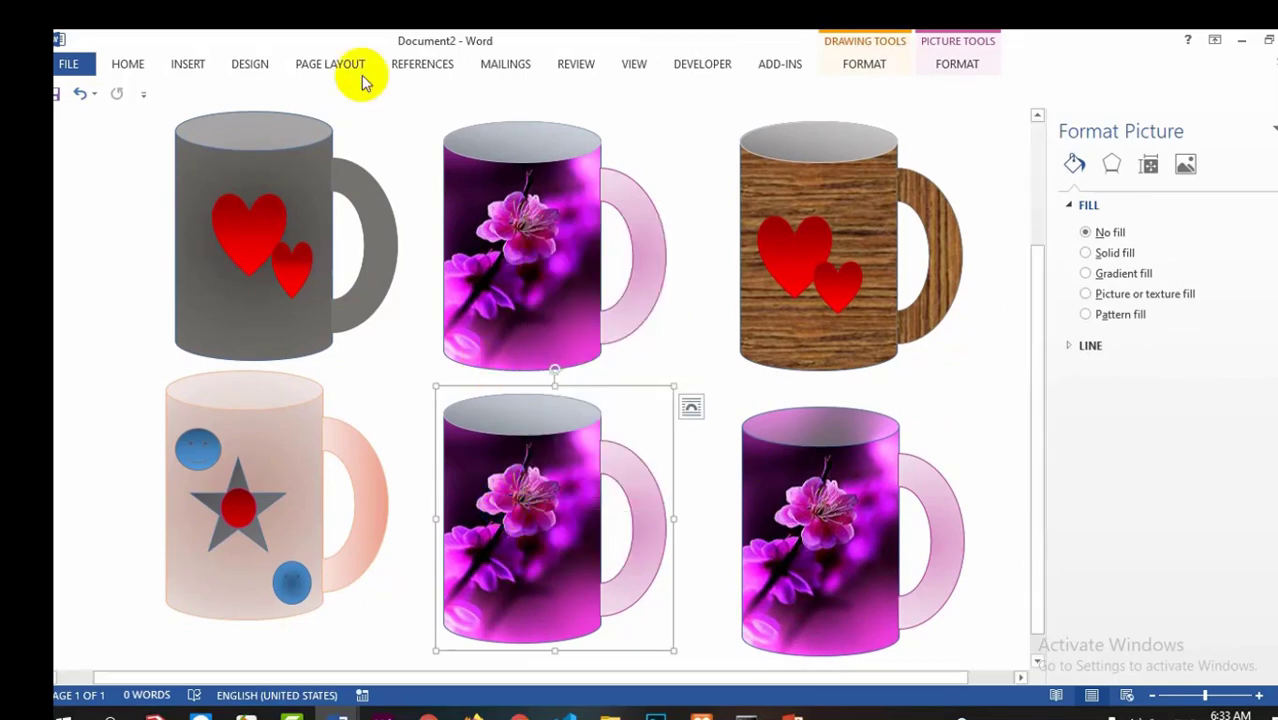
{"action": "left_click", "coordinate": [848, 68]}
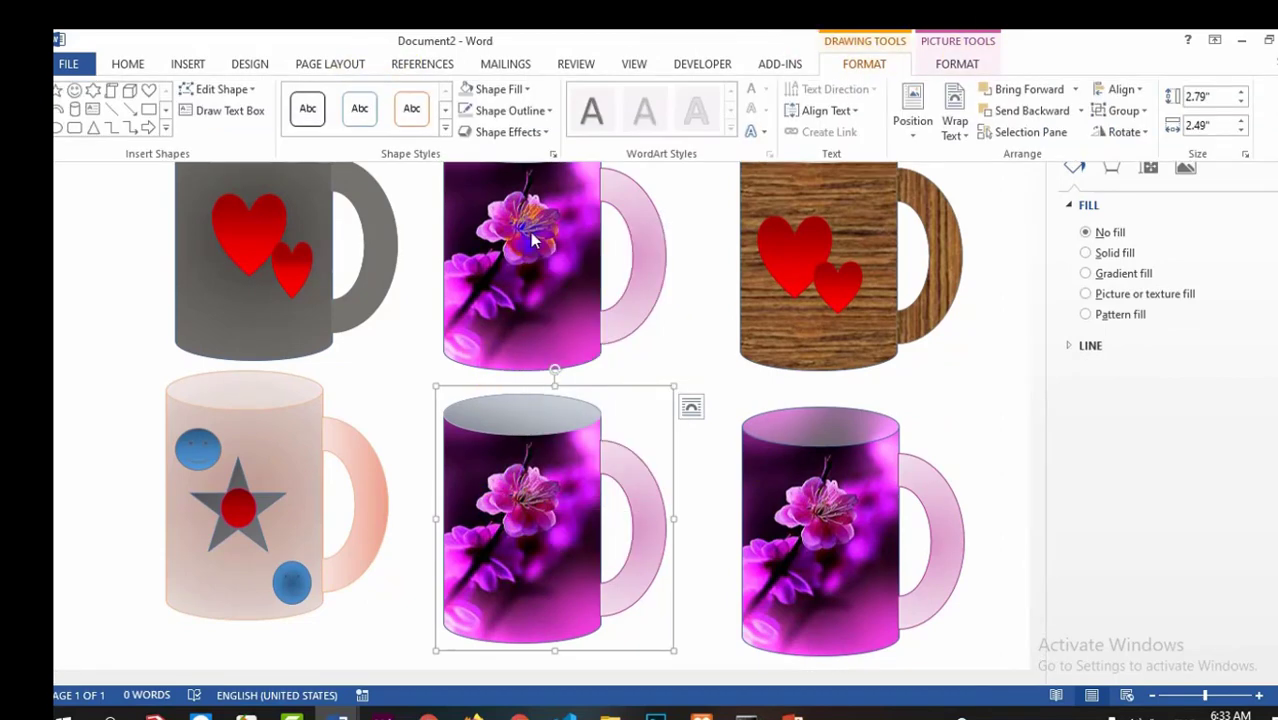
{"action": "left_click", "coordinate": [514, 92]}
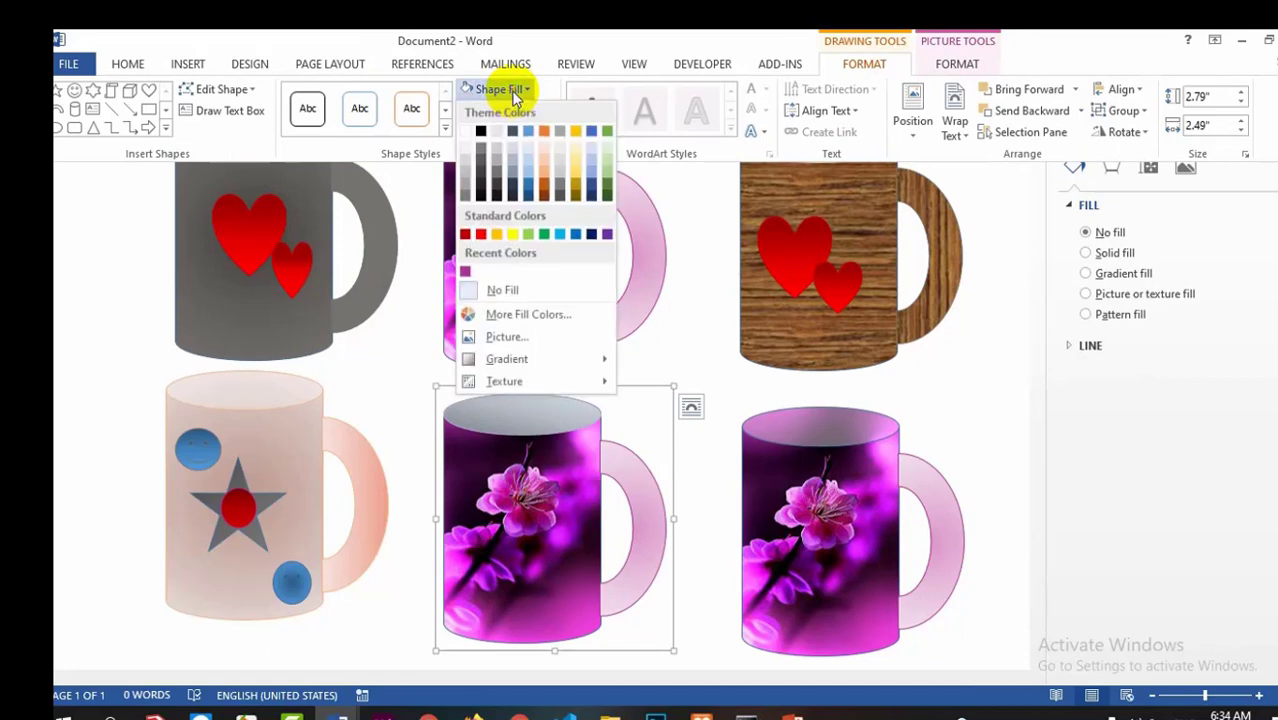
{"action": "left_click", "coordinate": [500, 337]}
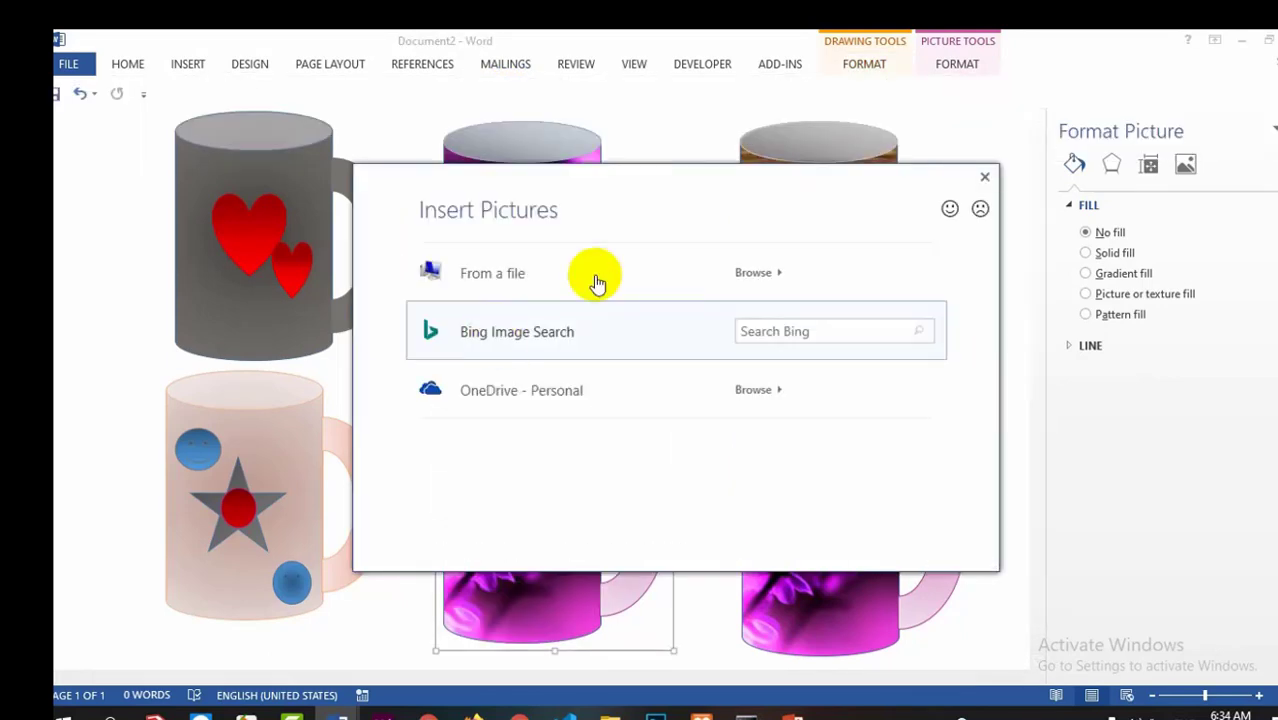
{"action": "left_click", "coordinate": [756, 271]}
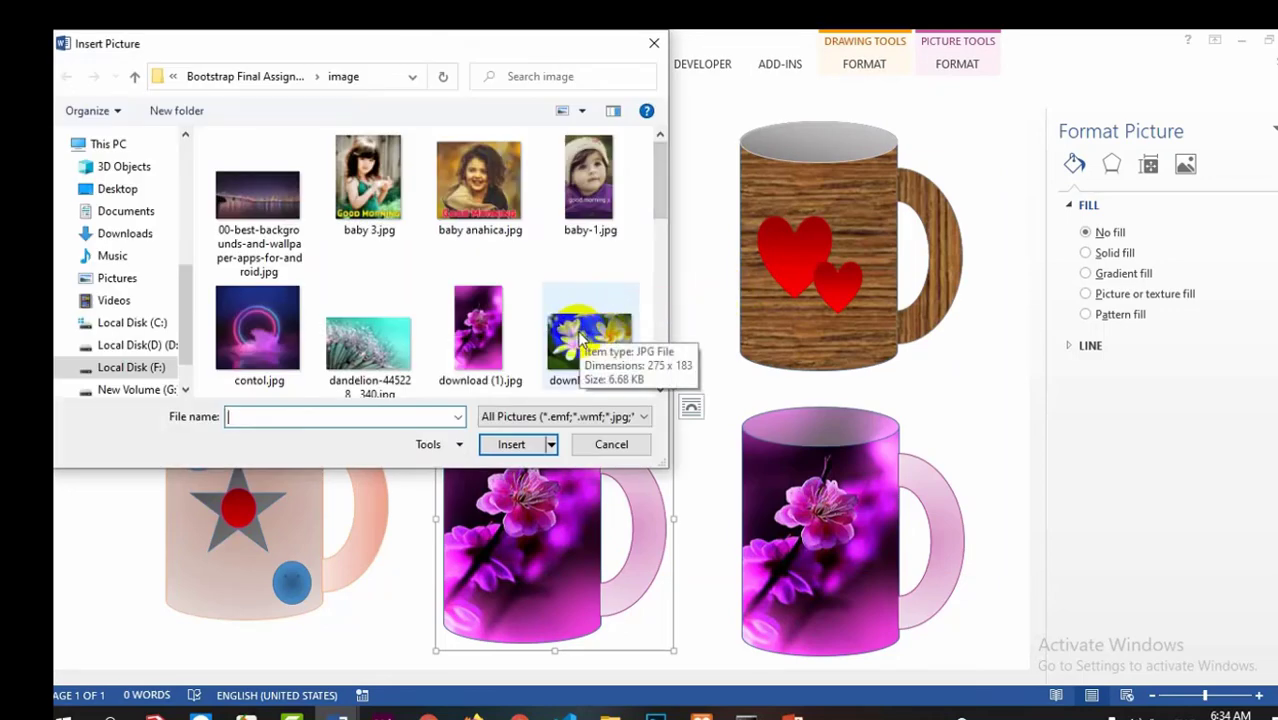
{"action": "left_click", "coordinate": [580, 340]}
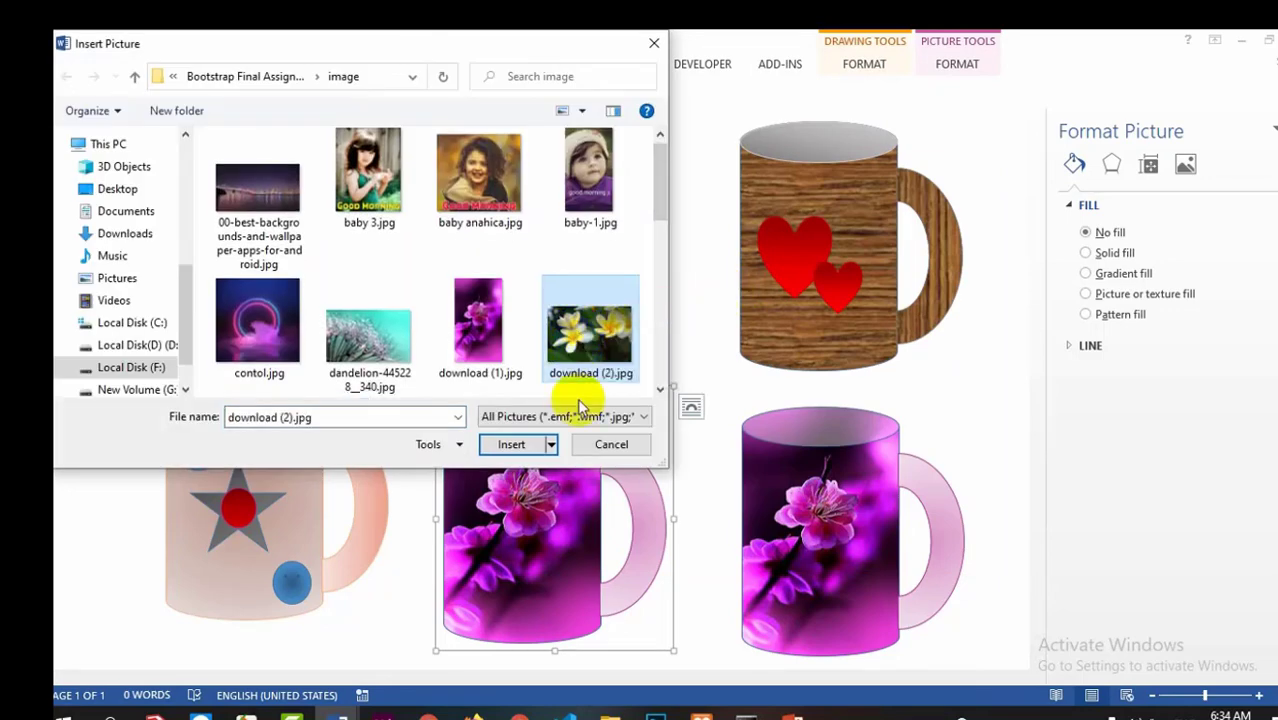
{"action": "left_click", "coordinate": [511, 445]}
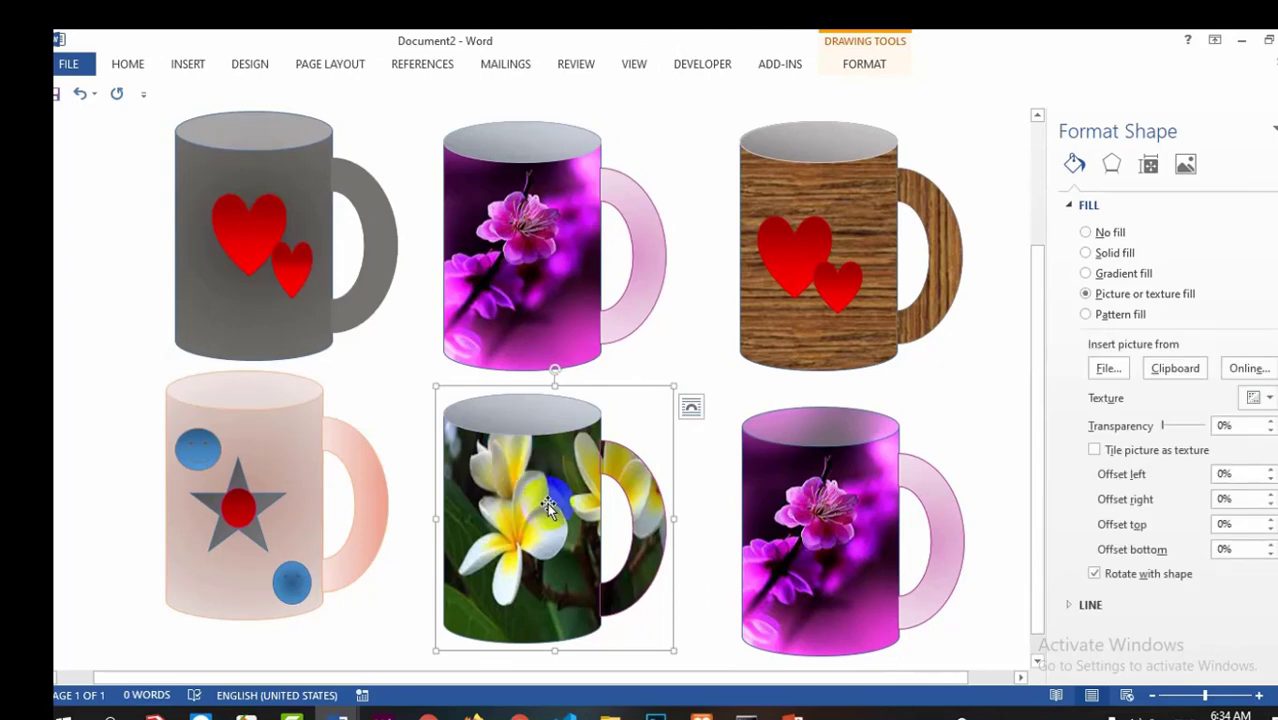
{"action": "scroll", "coordinate": [610, 560], "scroll_direction": "down", "scroll_amount": 1}
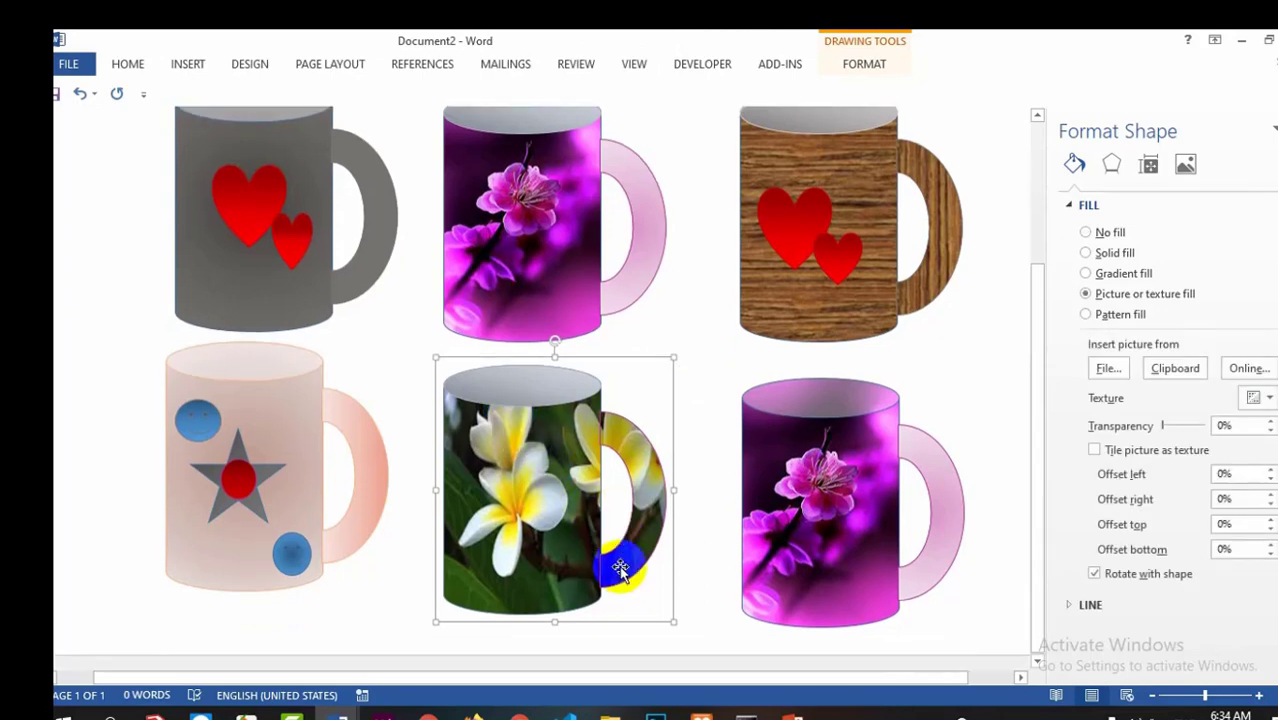
{"action": "left_click", "coordinate": [527, 517]}
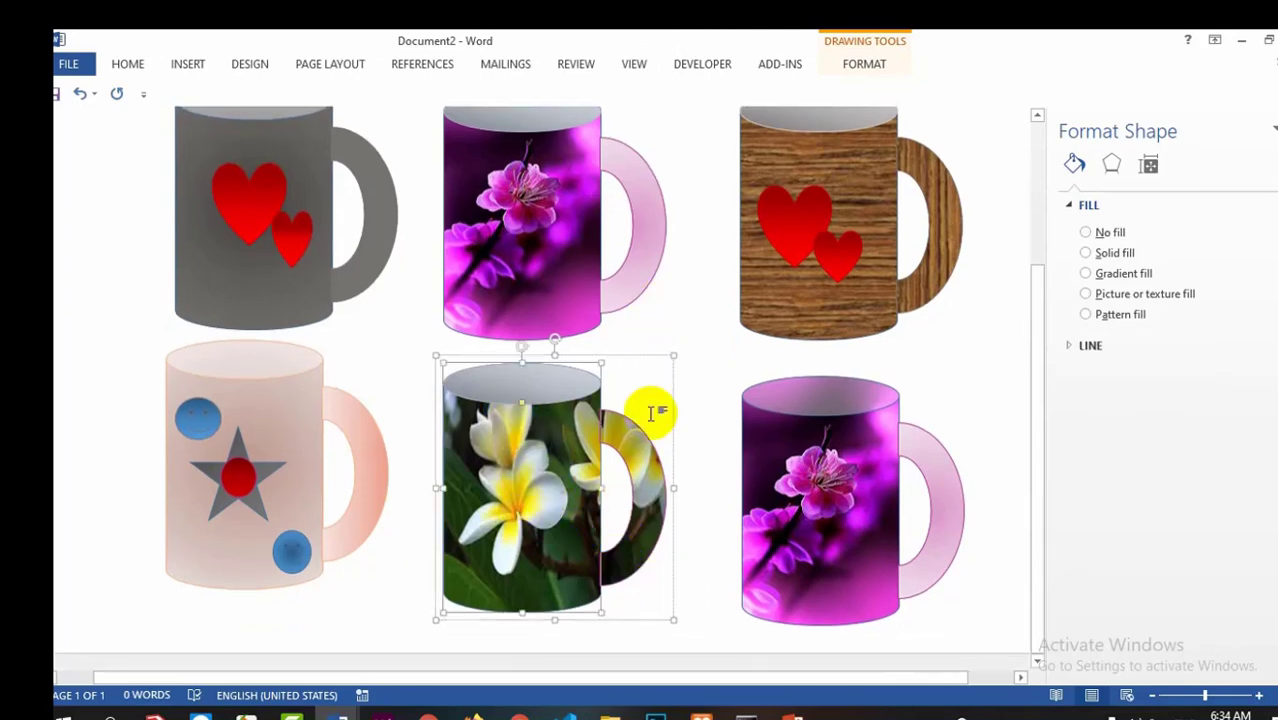
Fill the handle of the lower-row white-and-yellow flower mug with Blue-Gray, Text 2, Lighter 60% and give it a light blue-gray outline
{"action": "left_click", "coordinate": [643, 489]}
{"action": "right_click", "coordinate": [644, 487]}
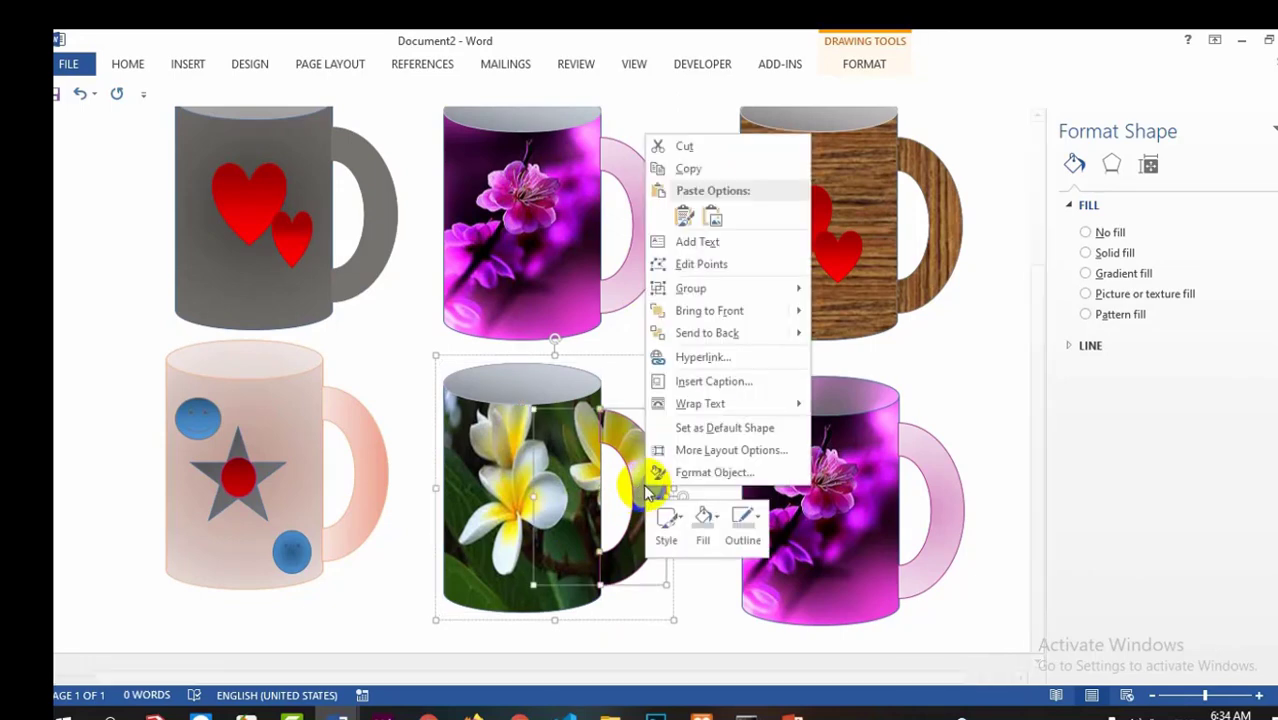
{"action": "left_click", "coordinate": [705, 522]}
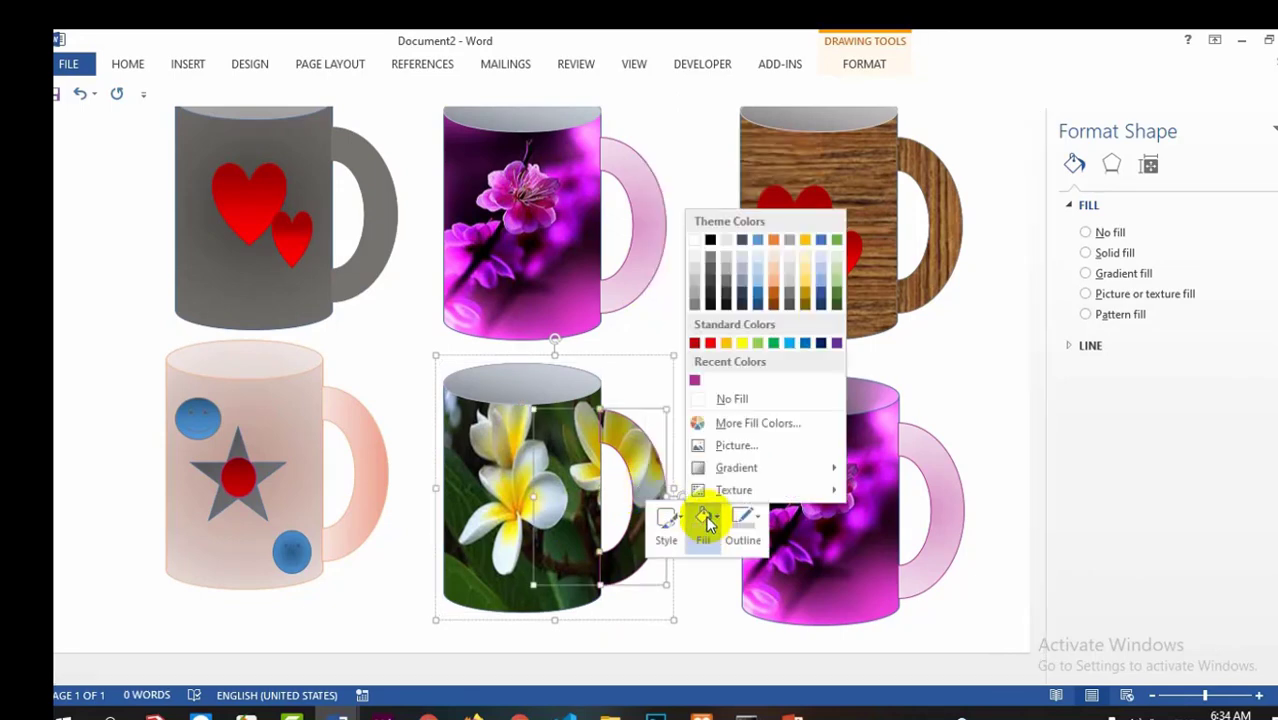
{"action": "mouse_move", "coordinate": [711, 470]}
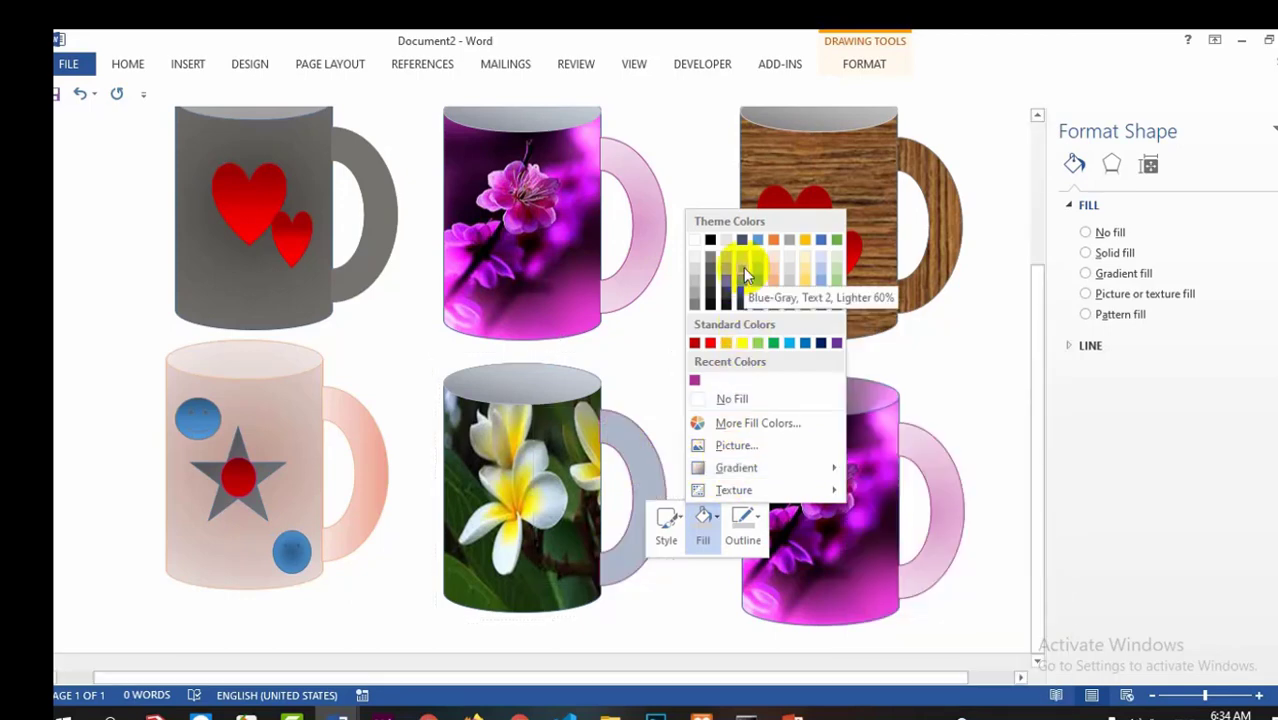
{"action": "left_click", "coordinate": [743, 268]}
{"action": "left_click", "coordinate": [742, 525]}
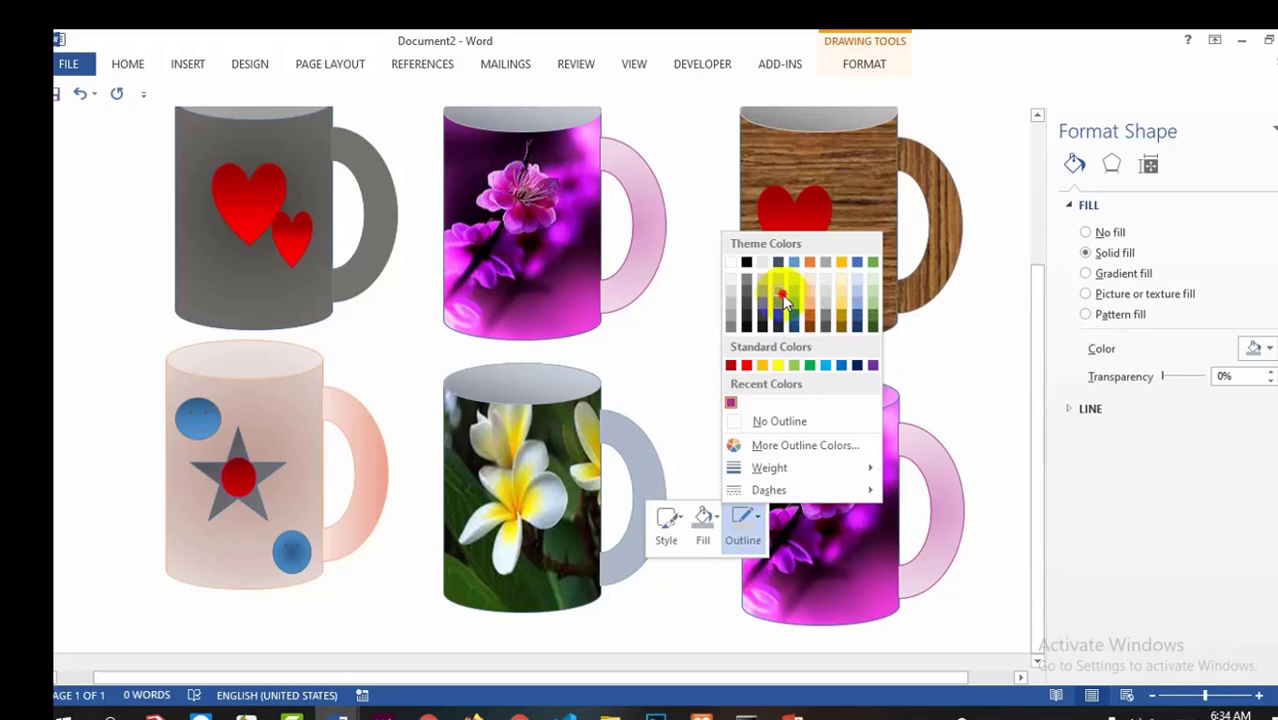
{"action": "left_click", "coordinate": [782, 294]}
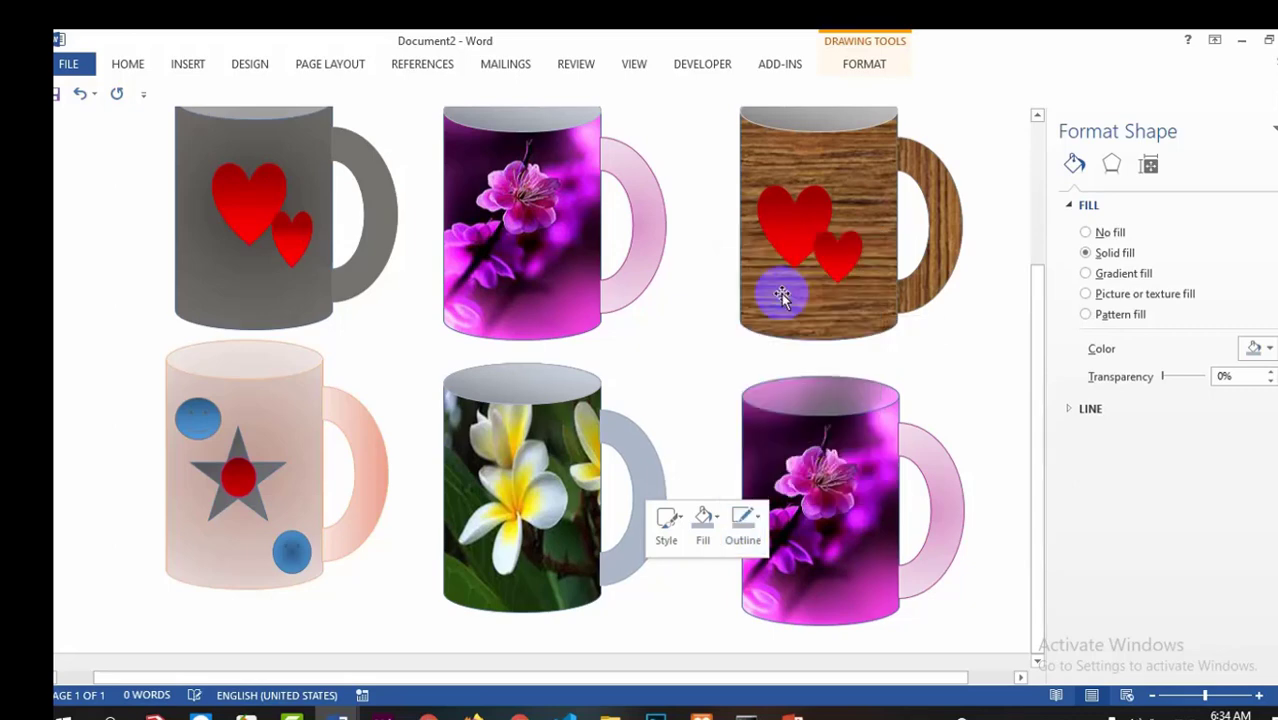
Apply a dark-variation linear gradient at 45° to the blue-gray handle of the white-and-yellow flower mug
{"action": "left_click", "coordinate": [705, 530]}
{"action": "mouse_move", "coordinate": [733, 470]}
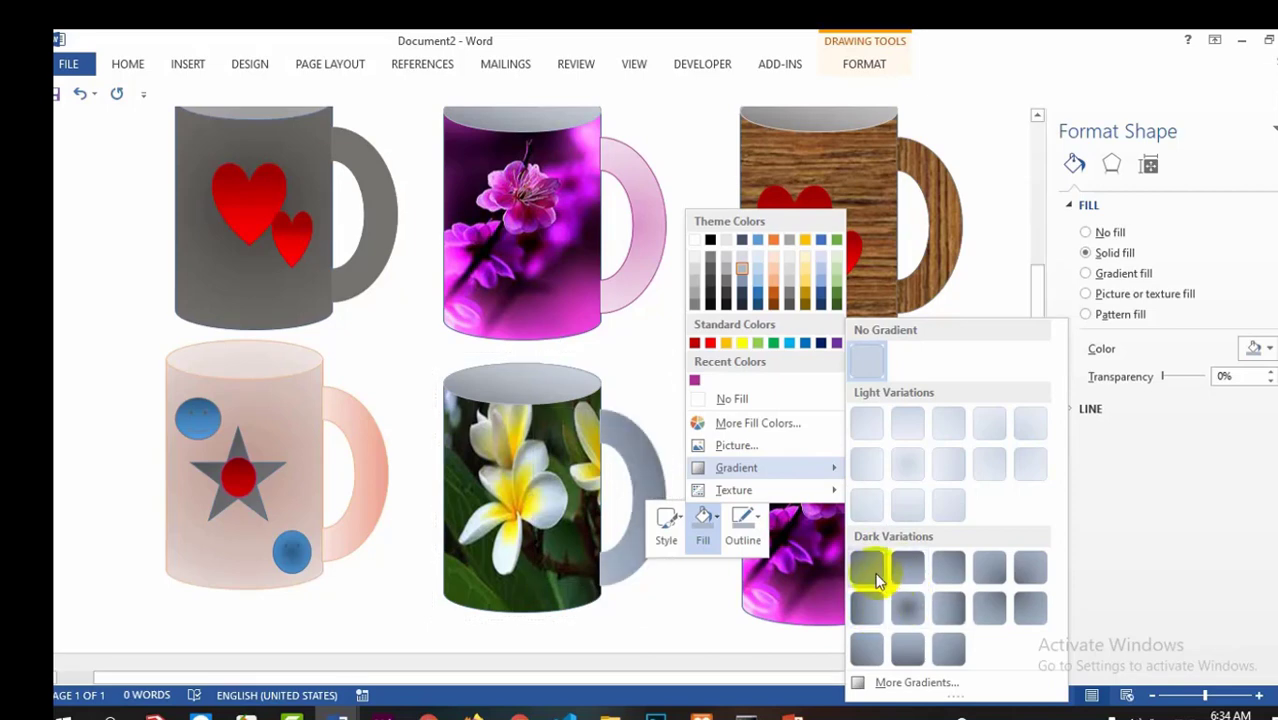
{"action": "left_click", "coordinate": [876, 578]}
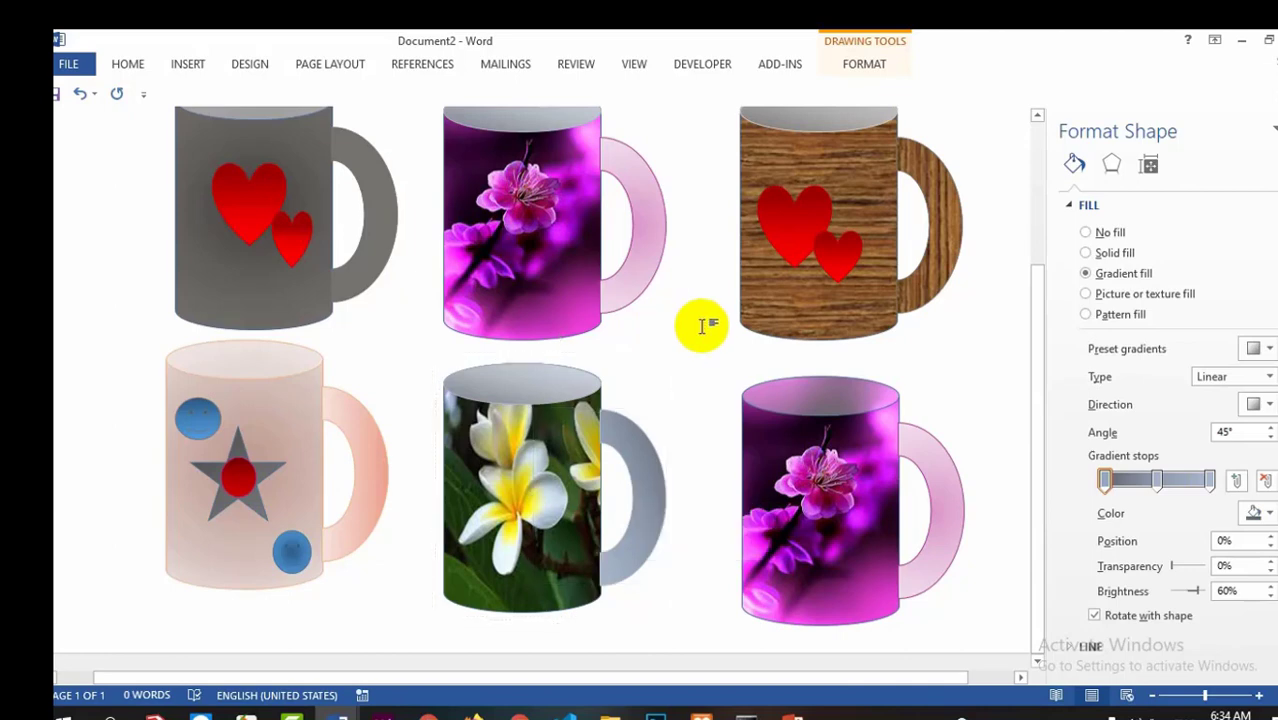
{"action": "left_click", "coordinate": [703, 419]}
{"action": "scroll", "coordinate": [675, 434], "scroll_direction": "down", "scroll_amount": 1}
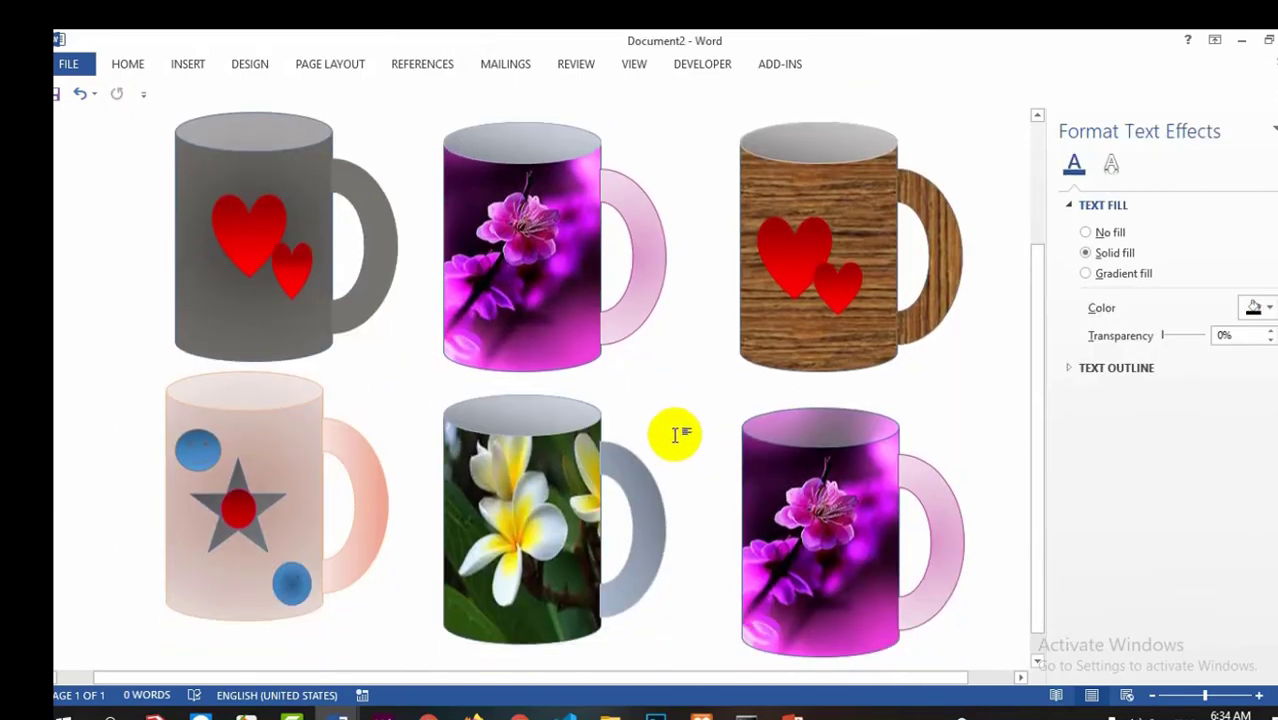
{"action": "scroll", "coordinate": [668, 386], "scroll_direction": "down", "scroll_amount": 1}
{"action": "scroll", "coordinate": [668, 388], "scroll_direction": "up", "scroll_amount": 1}
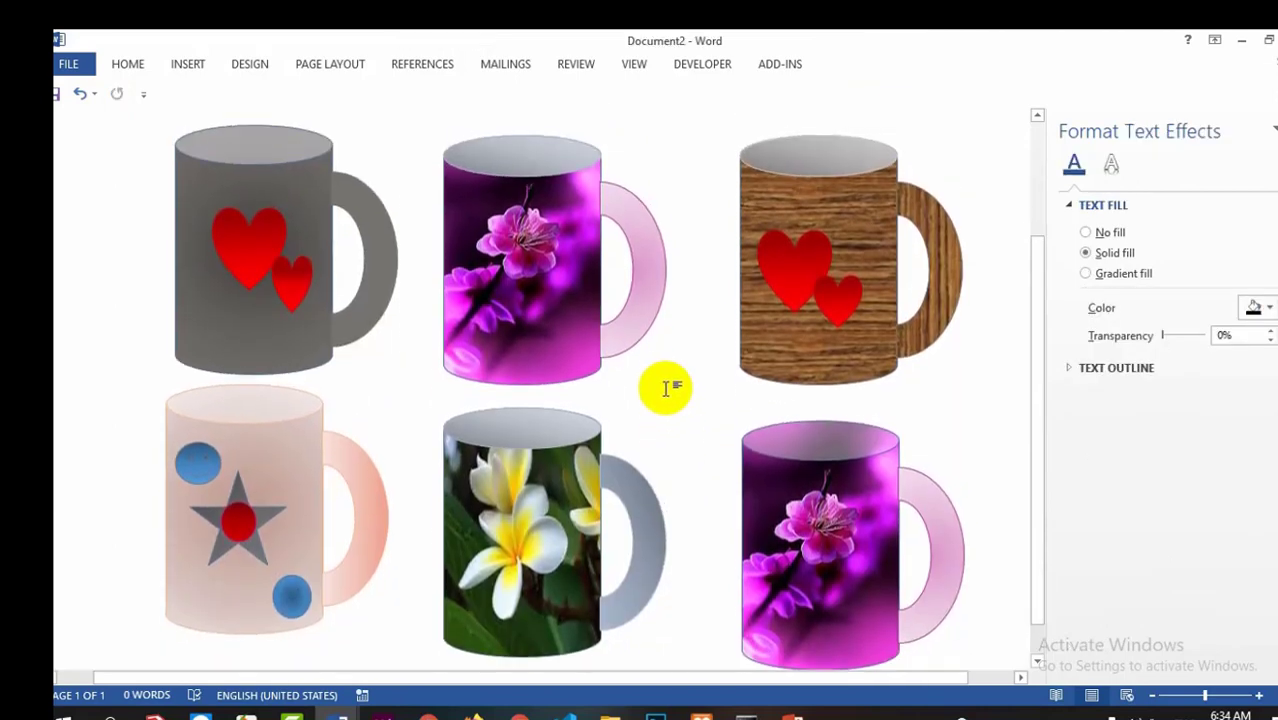
{"action": "scroll", "coordinate": [670, 385], "scroll_direction": "down", "scroll_amount": 1}
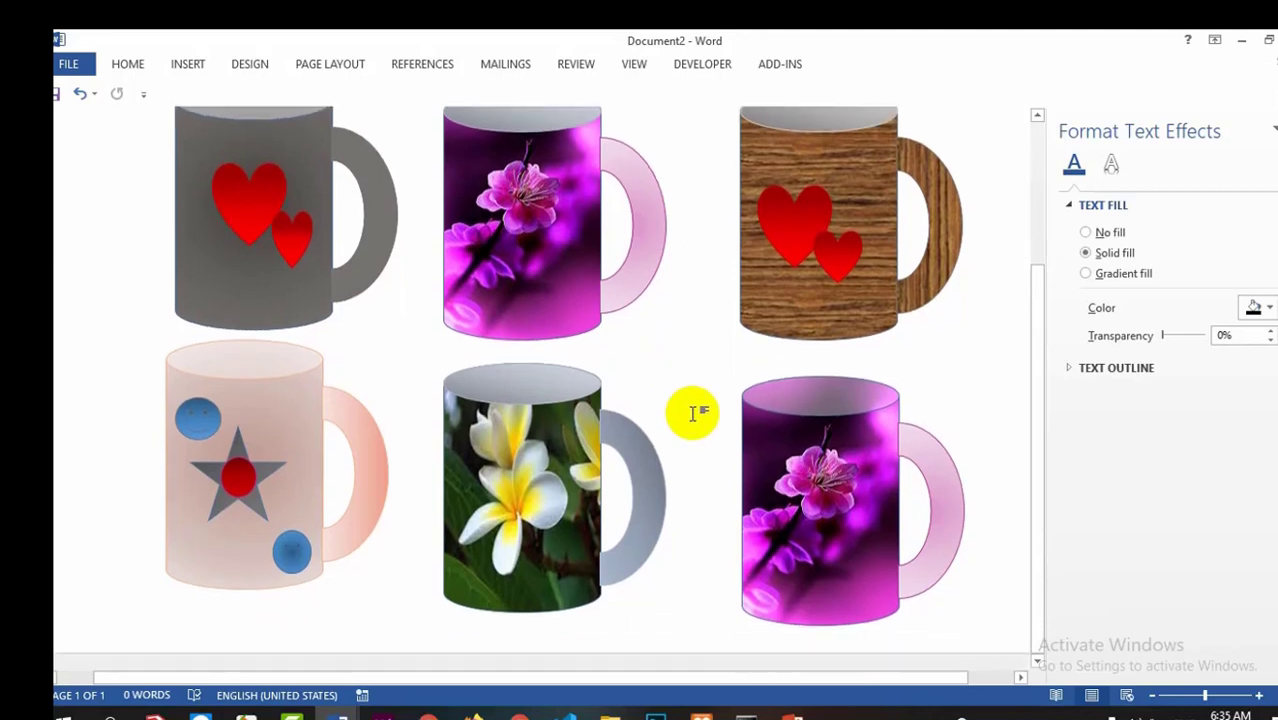
Fill the pink flower mug below the wooden mug with the picture baby-1.jpg
{"action": "left_click", "coordinate": [814, 447]}
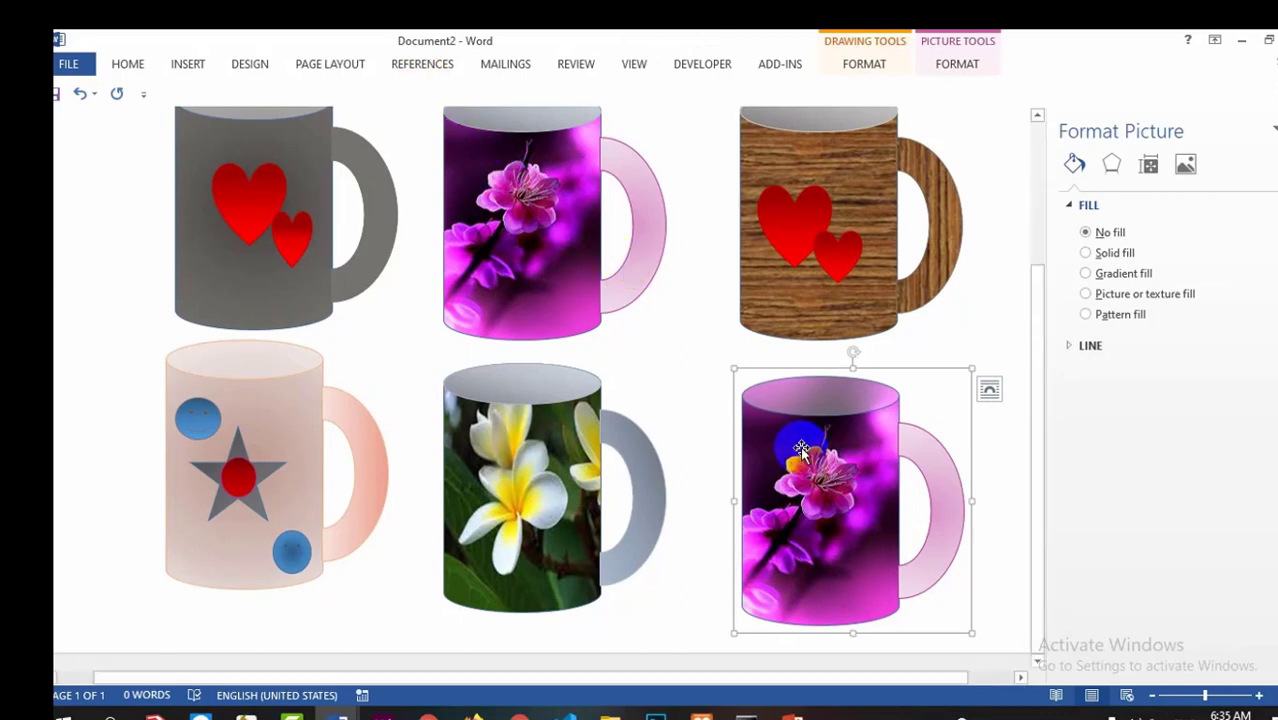
{"action": "left_click", "coordinate": [878, 64]}
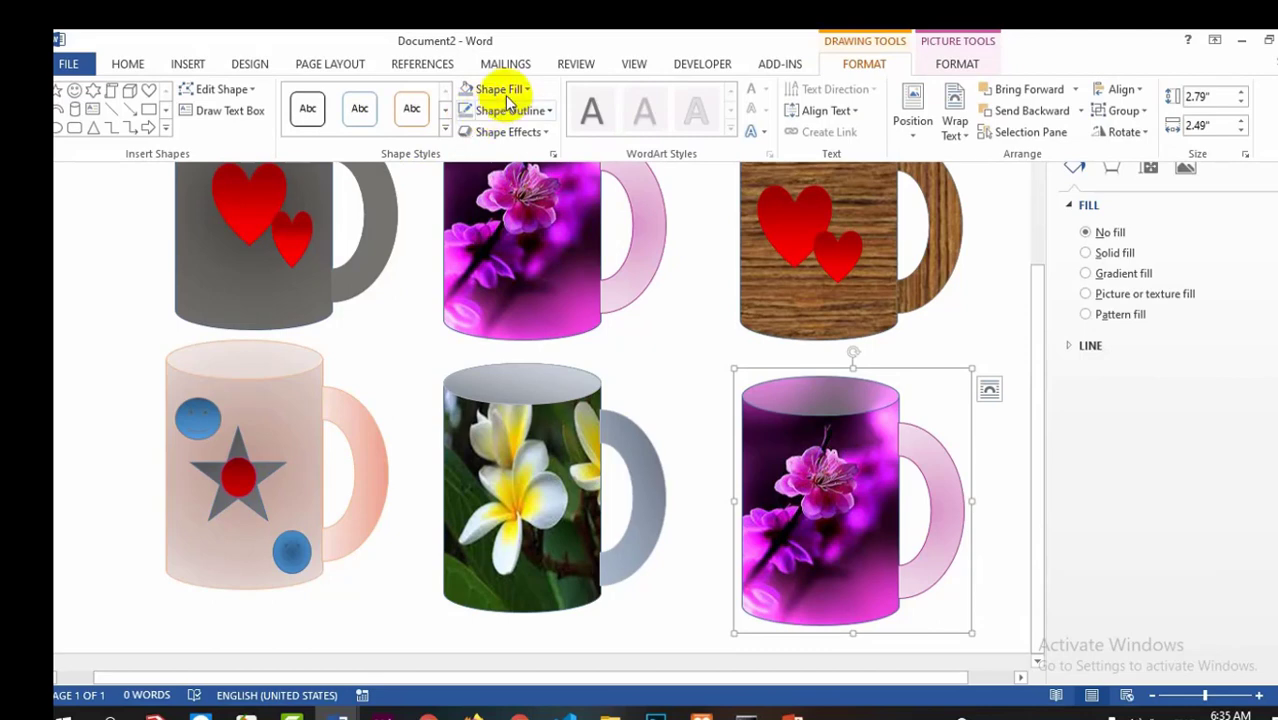
{"action": "left_click", "coordinate": [510, 90]}
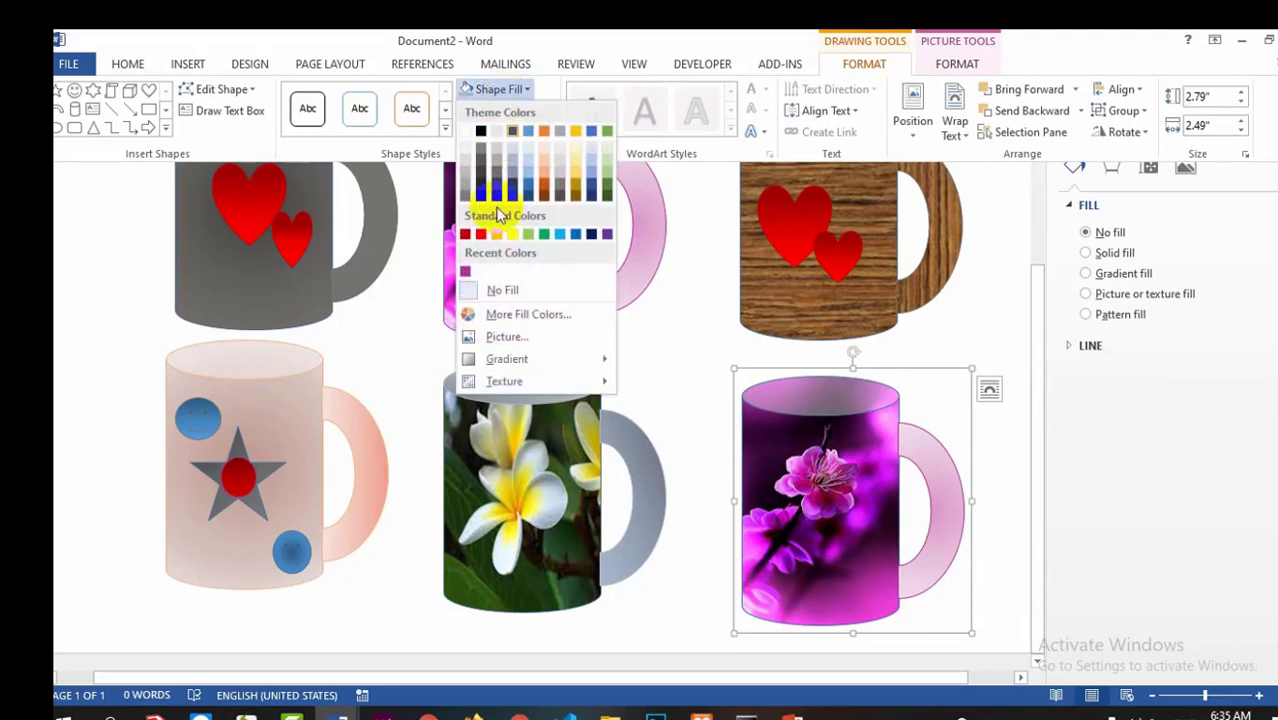
{"action": "left_click", "coordinate": [487, 337]}
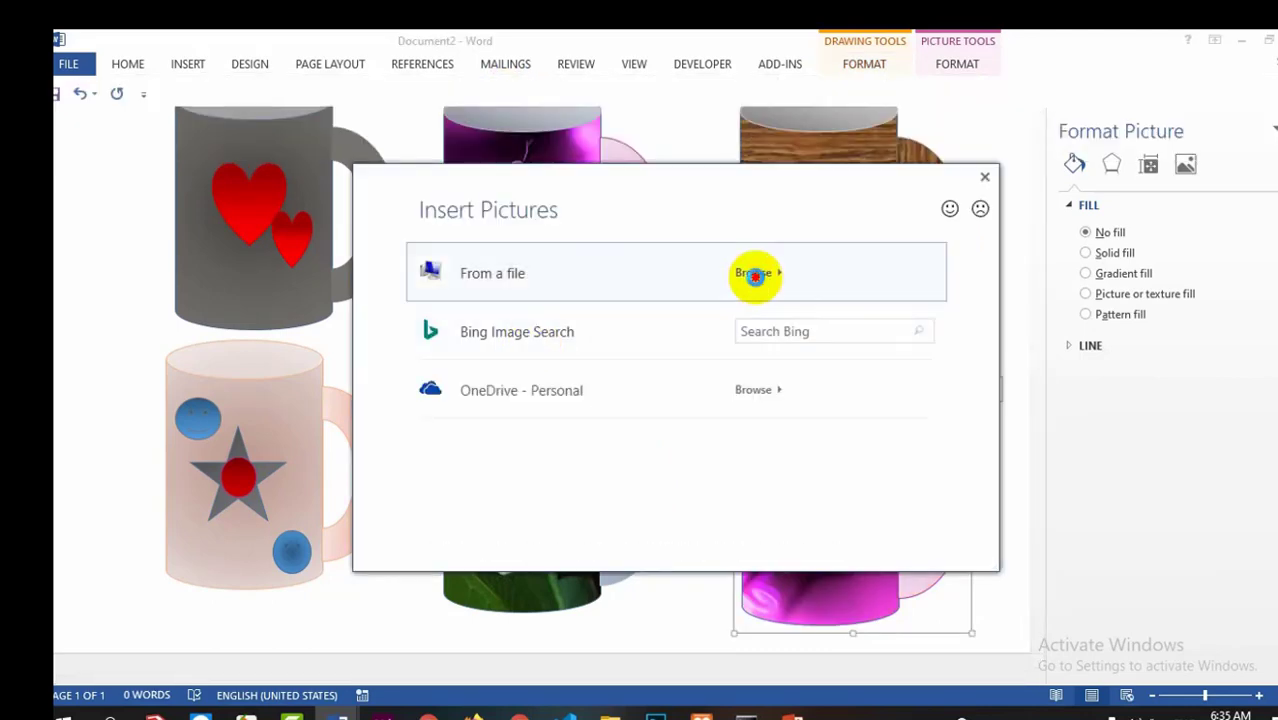
{"action": "left_click", "coordinate": [752, 280]}
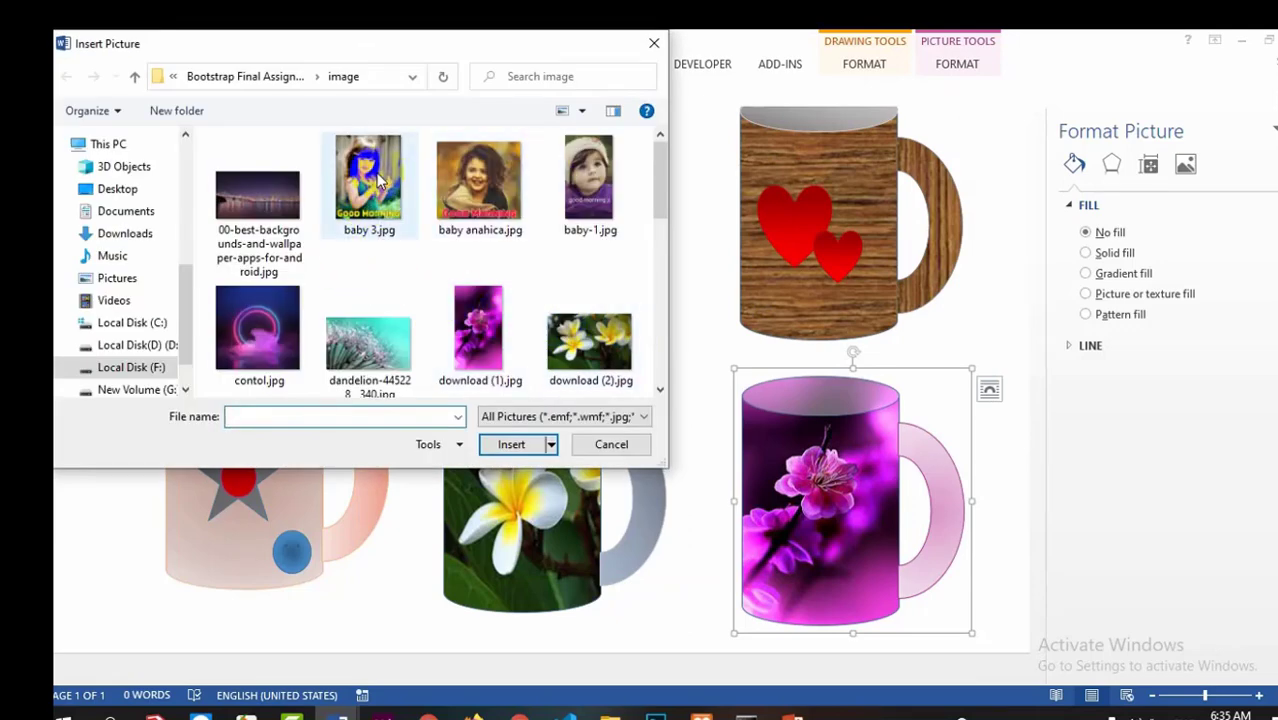
{"action": "left_click", "coordinate": [585, 185]}
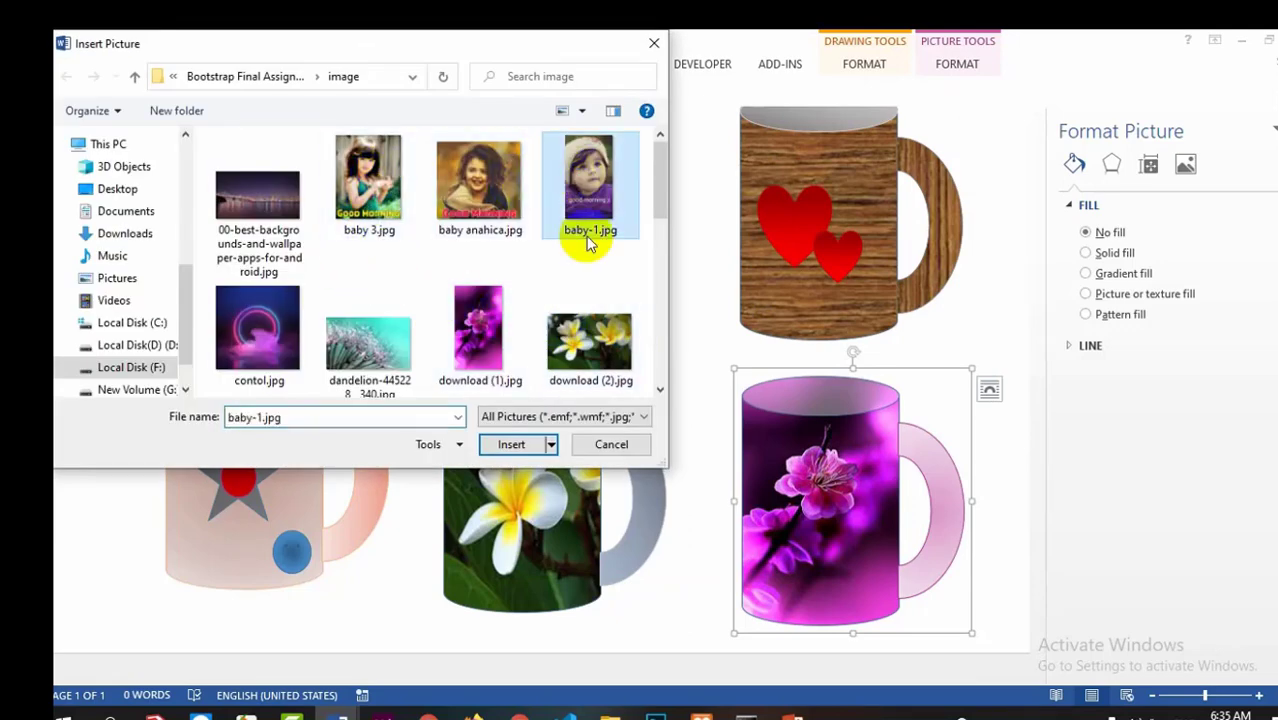
{"action": "left_click", "coordinate": [513, 444]}
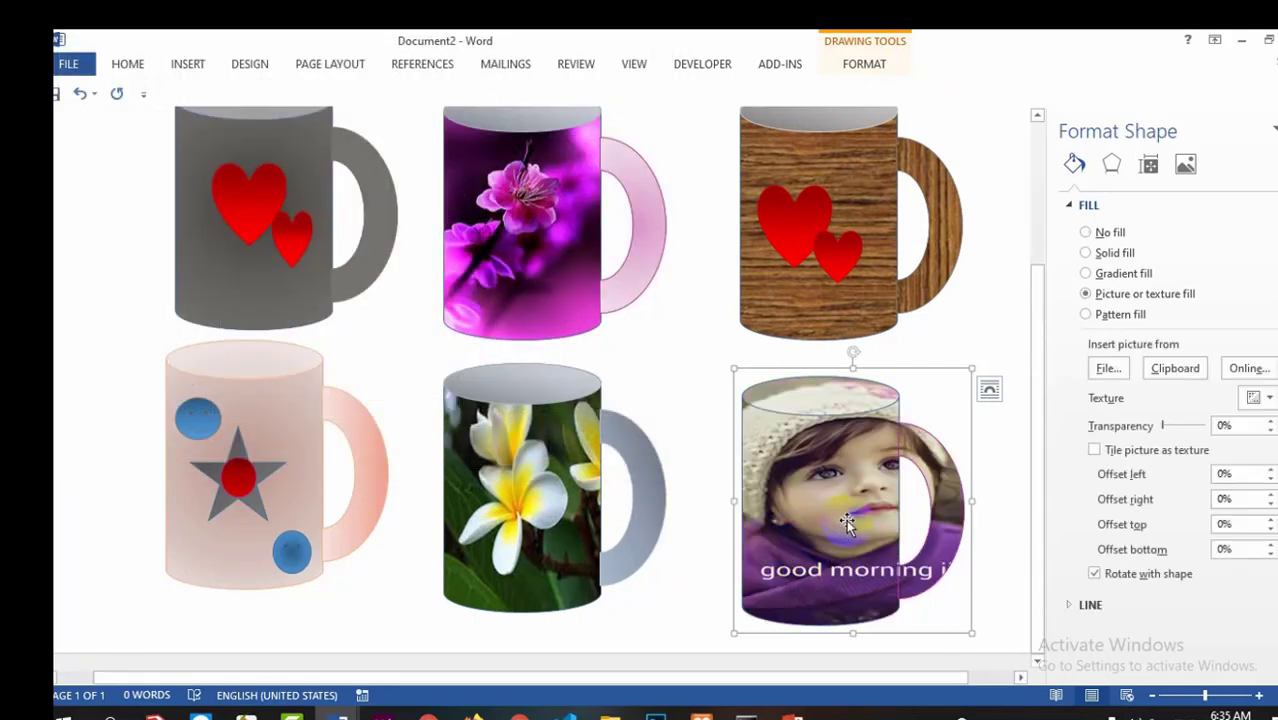
Fill only the handle of the baby-picture mug with a solid dark purple from the standard color palette
{"action": "left_click", "coordinate": [934, 508]}
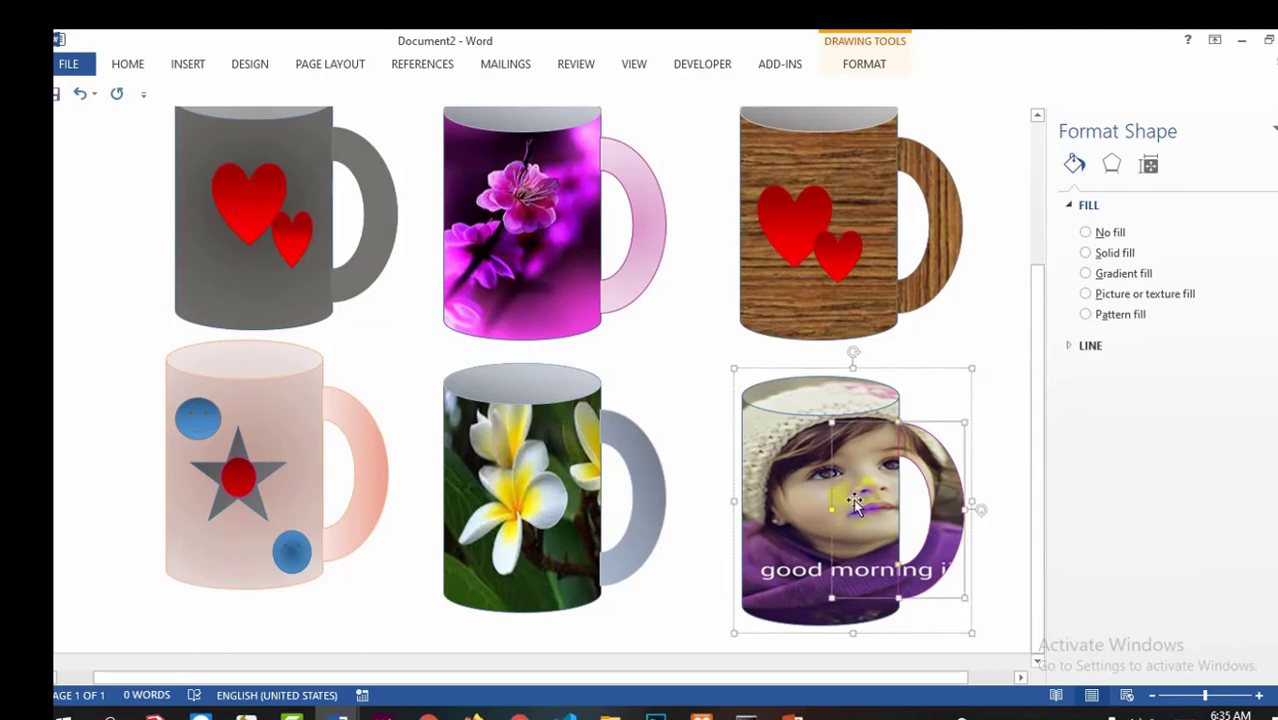
{"action": "left_click", "coordinate": [798, 496]}
{"action": "left_click", "coordinate": [940, 494]}
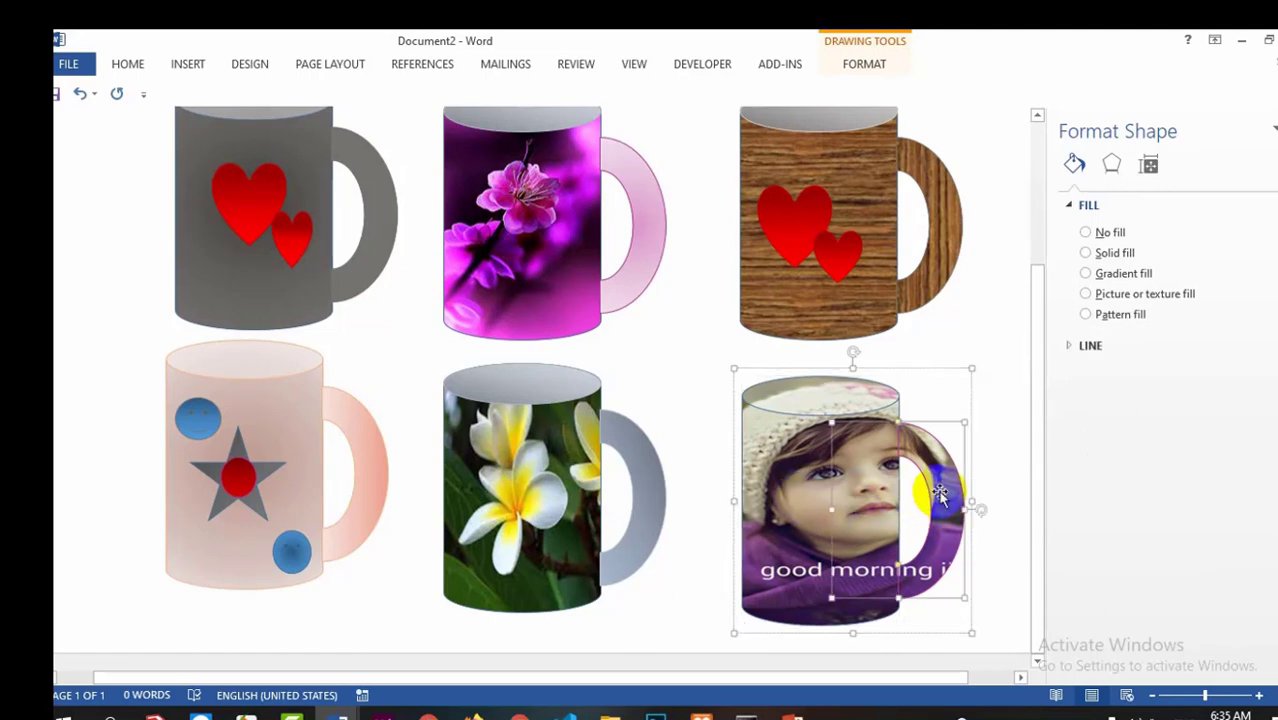
{"action": "right_click", "coordinate": [940, 496]}
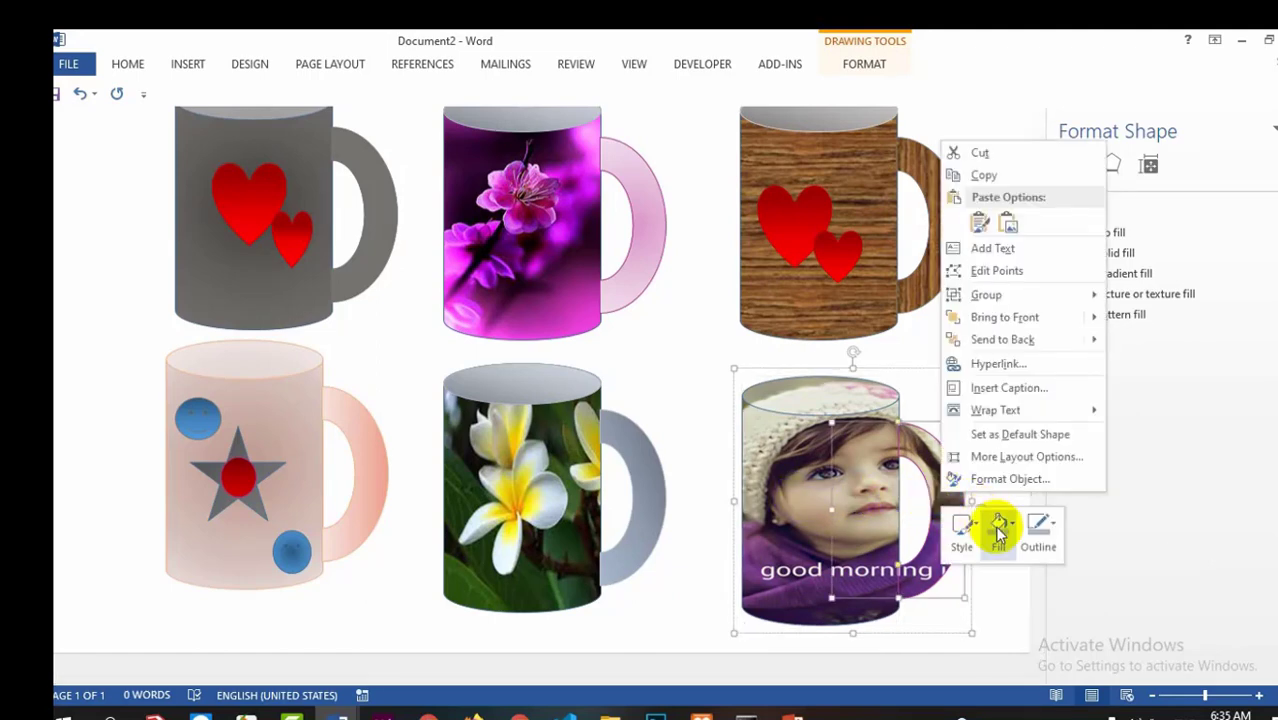
{"action": "left_click", "coordinate": [998, 528]}
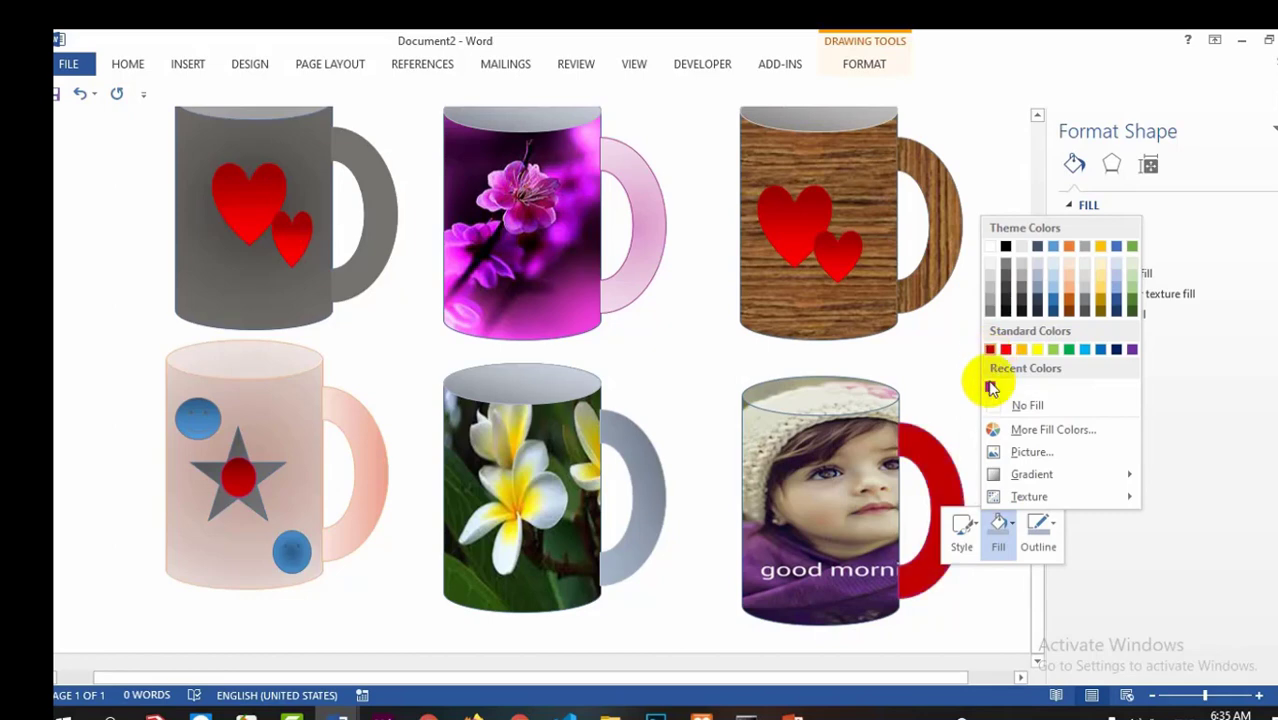
{"action": "left_click", "coordinate": [1000, 406]}
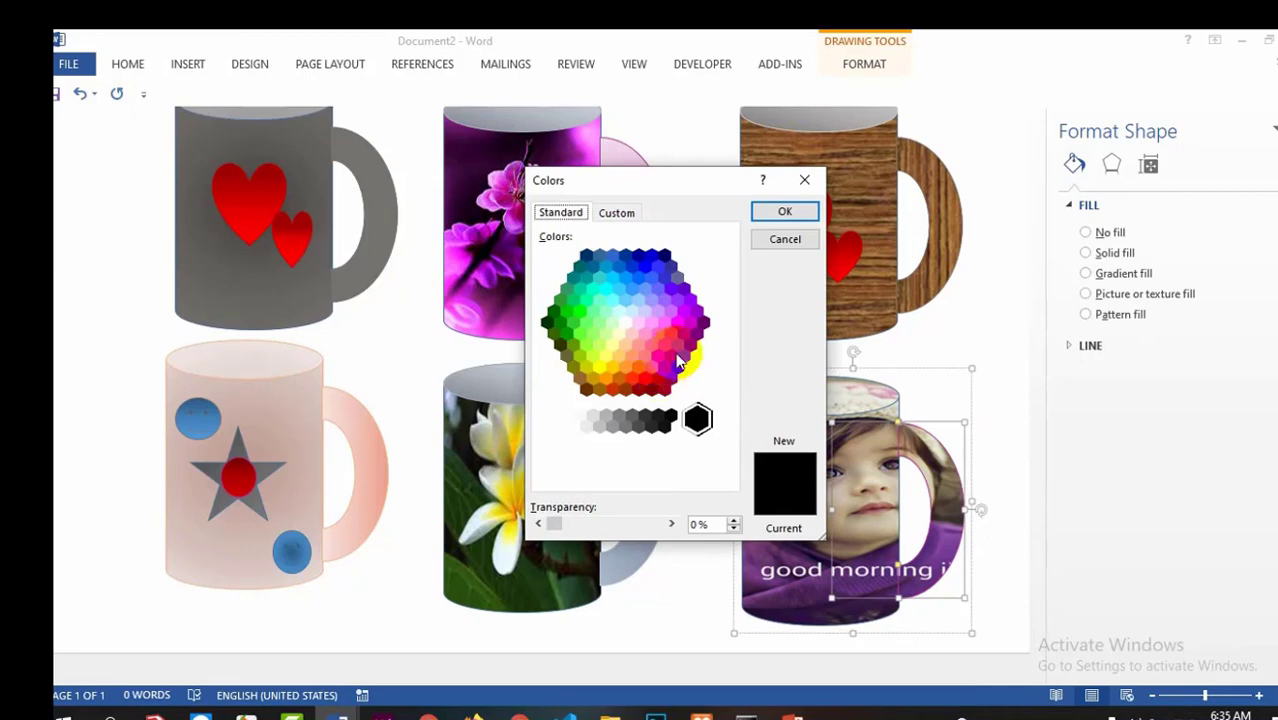
{"action": "left_click", "coordinate": [690, 346]}
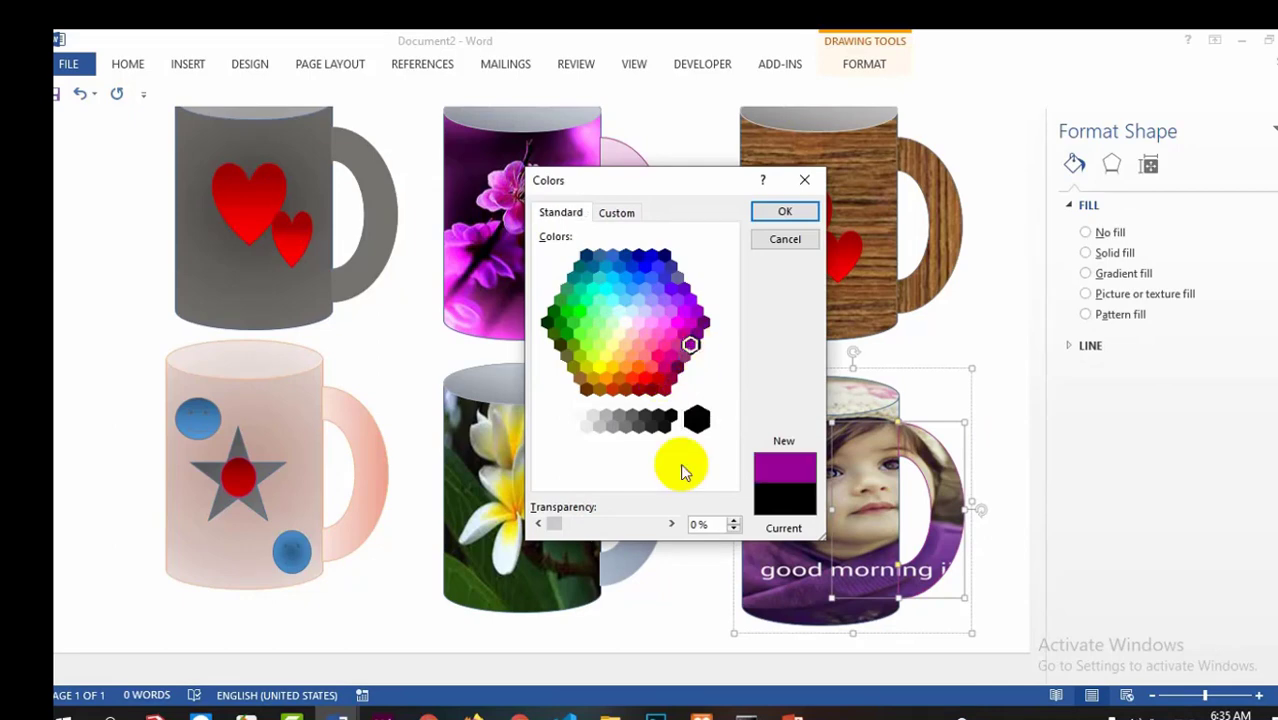
{"action": "left_click", "coordinate": [786, 212]}
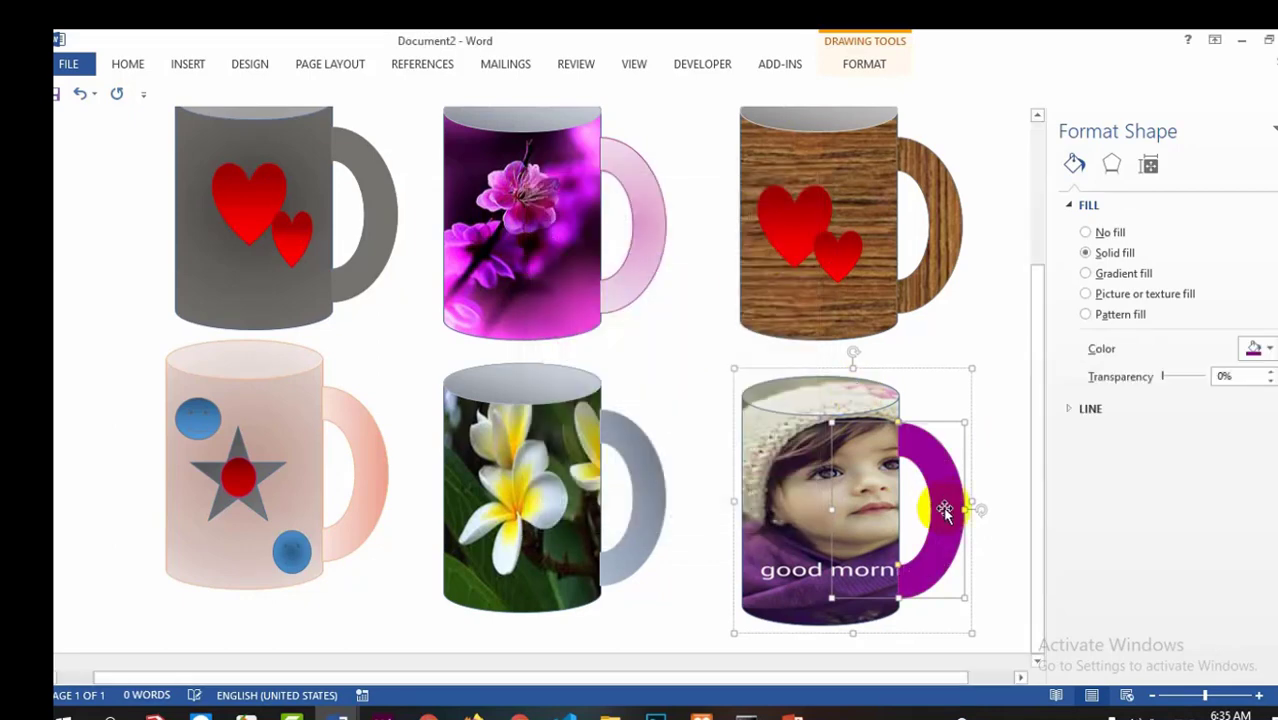
Apply a dark-variation linear gradient at 135° to the purple handle of the baby-picture mug
{"action": "right_click", "coordinate": [946, 508]}
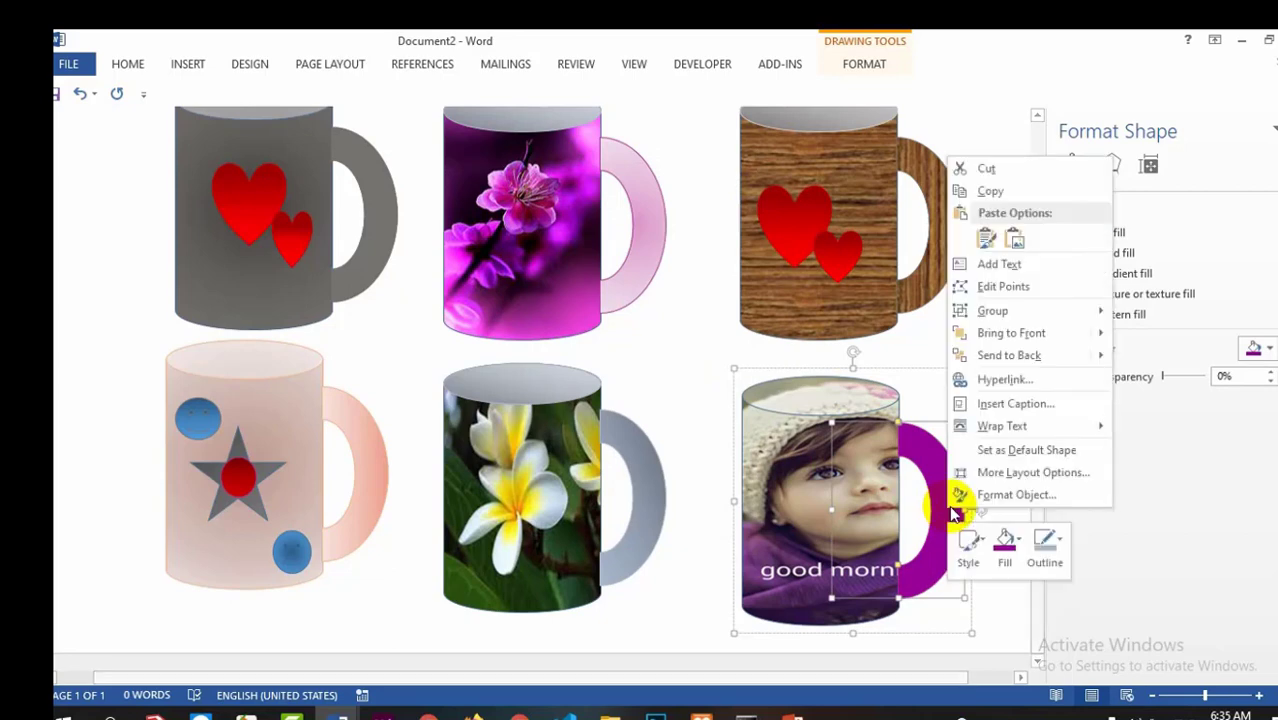
{"action": "left_click", "coordinate": [1008, 545]}
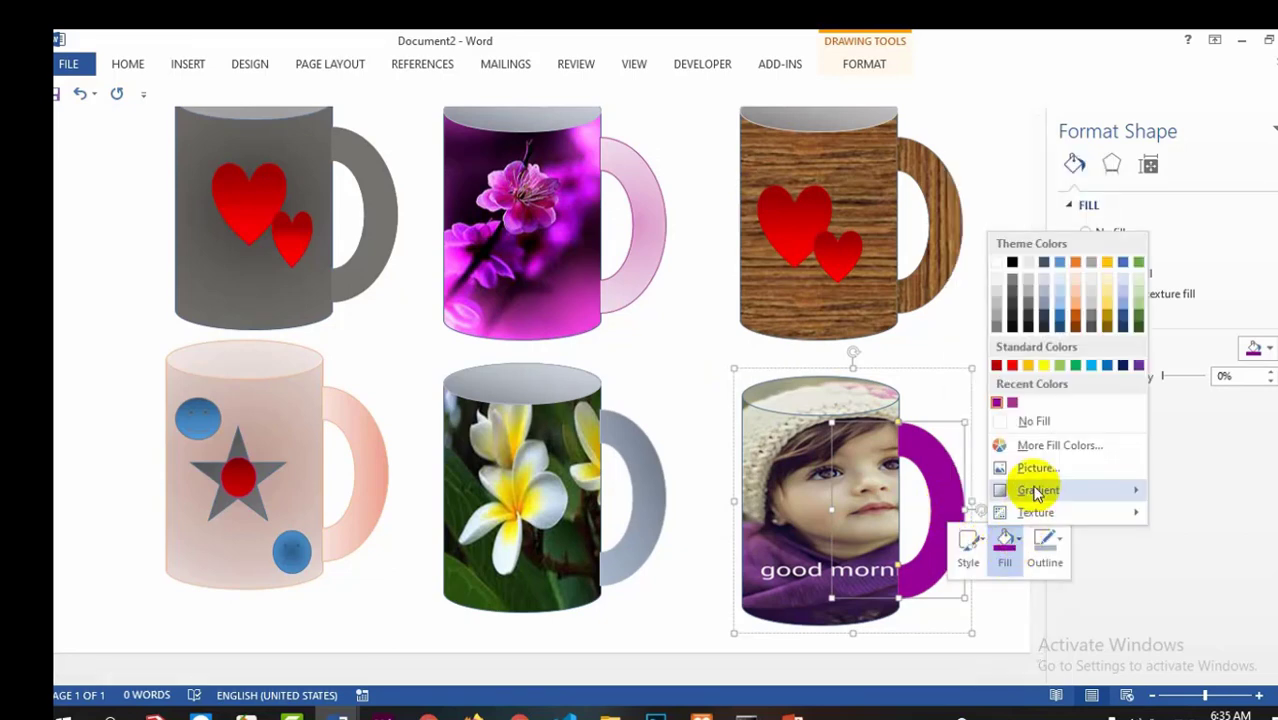
{"action": "mouse_move", "coordinate": [1035, 489]}
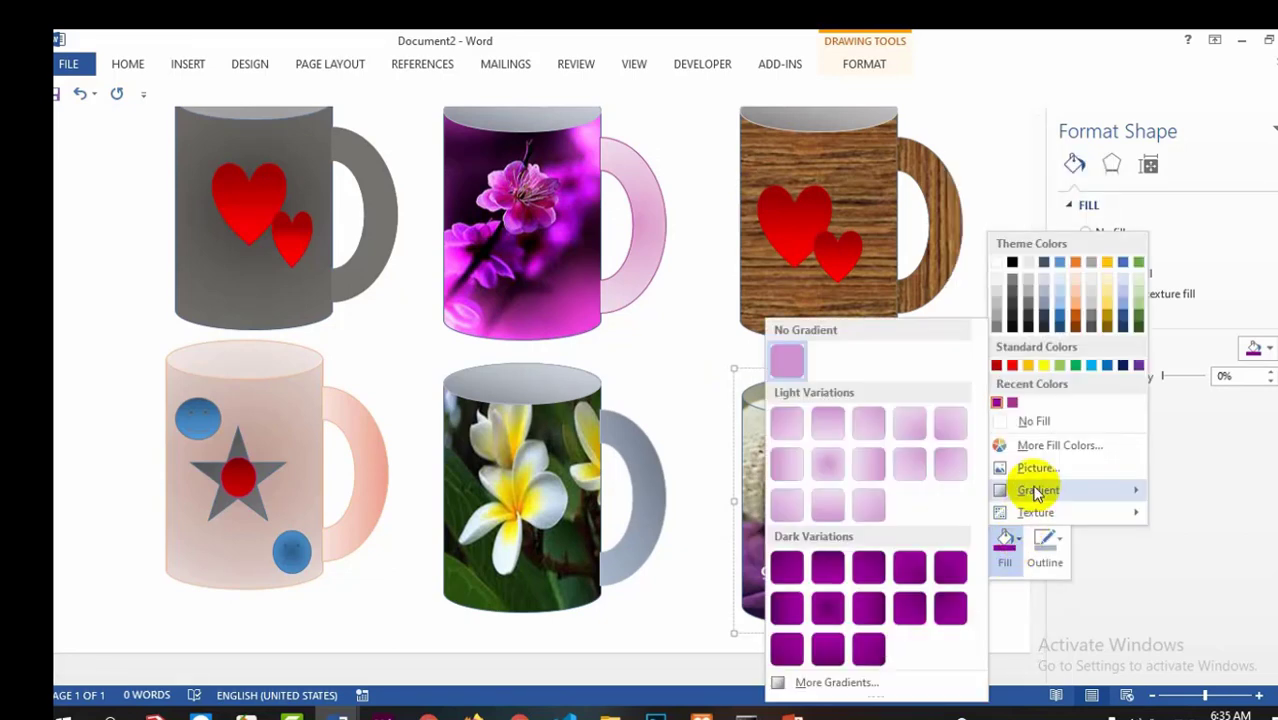
{"action": "left_click", "coordinate": [860, 572]}
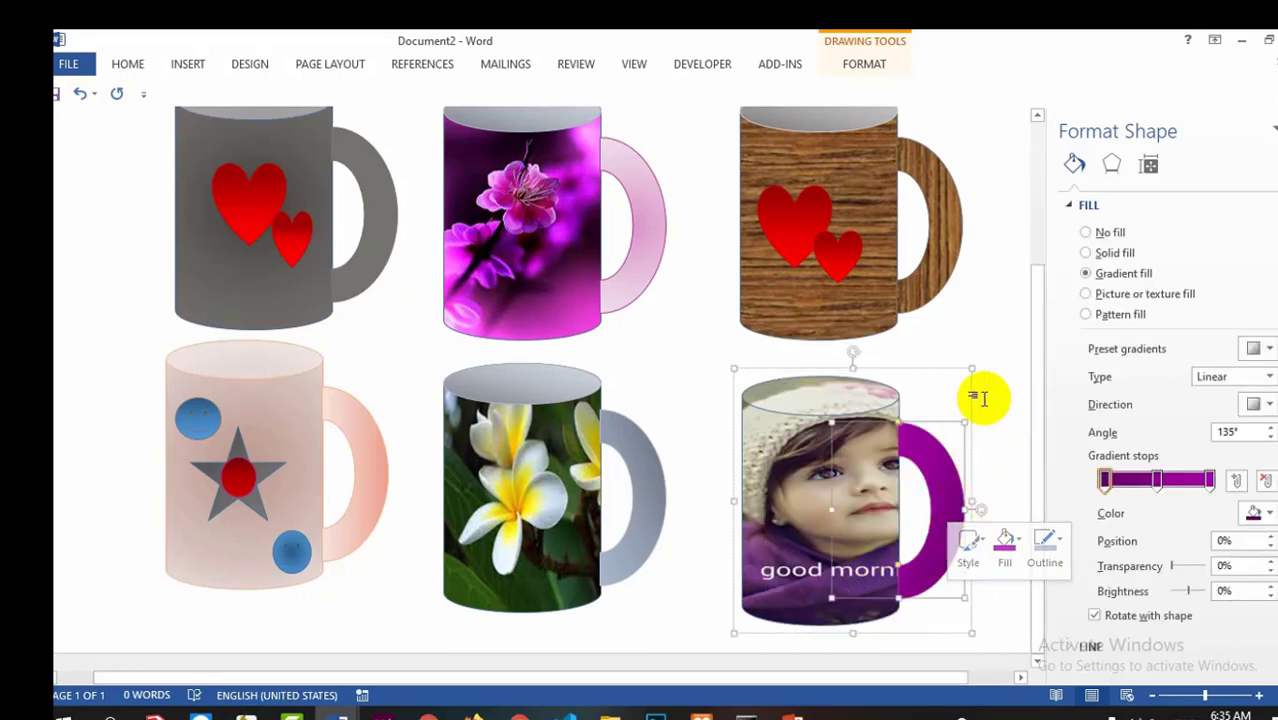
{"action": "left_click", "coordinate": [1008, 446]}
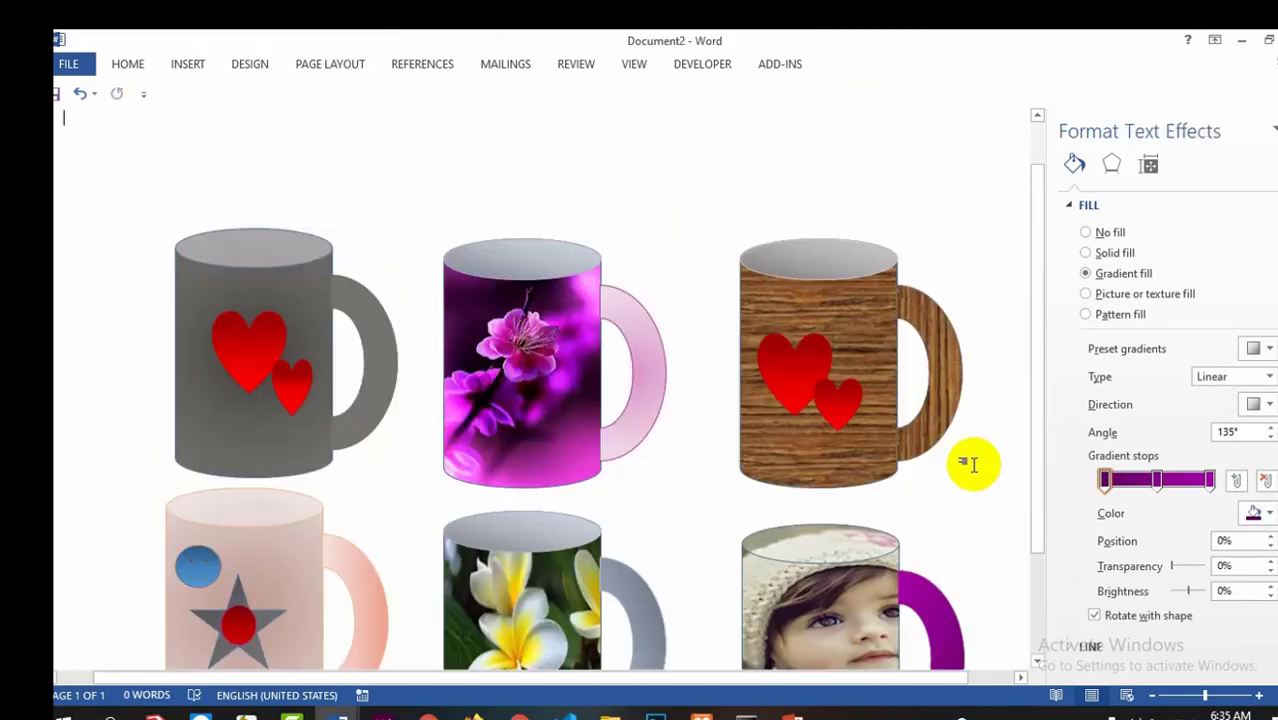
{"action": "scroll", "coordinate": [724, 428], "scroll_direction": "down", "scroll_amount": 2}
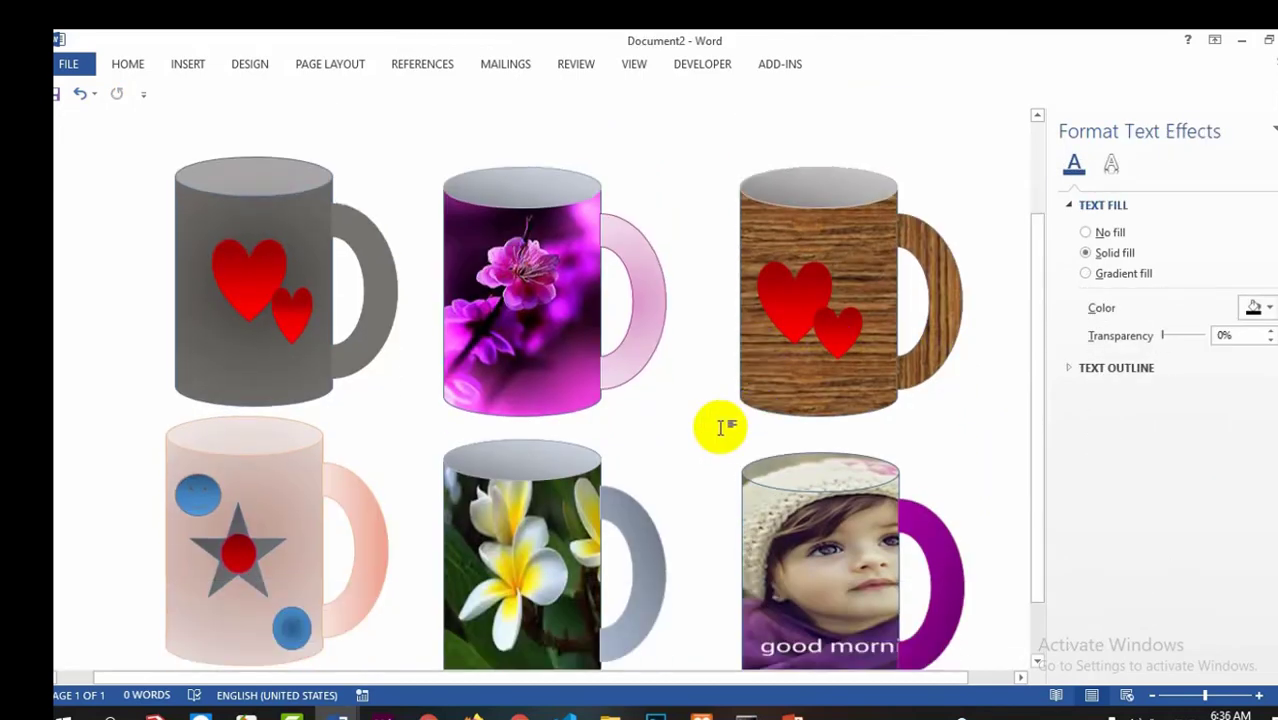
Draw an oval over the rim of the baby-picture mug and widen it to match the full rim width
{"action": "left_click", "coordinate": [187, 63]}
{"action": "left_click", "coordinate": [297, 95]}
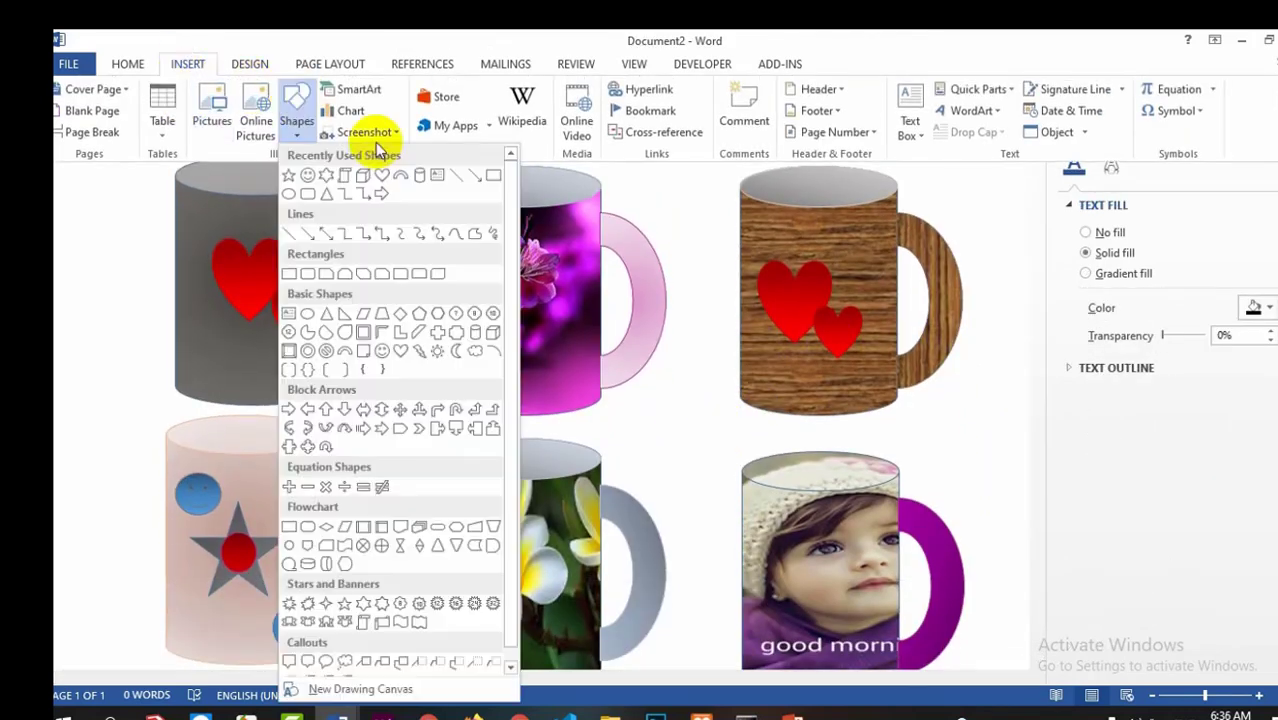
{"action": "left_click", "coordinate": [307, 316]}
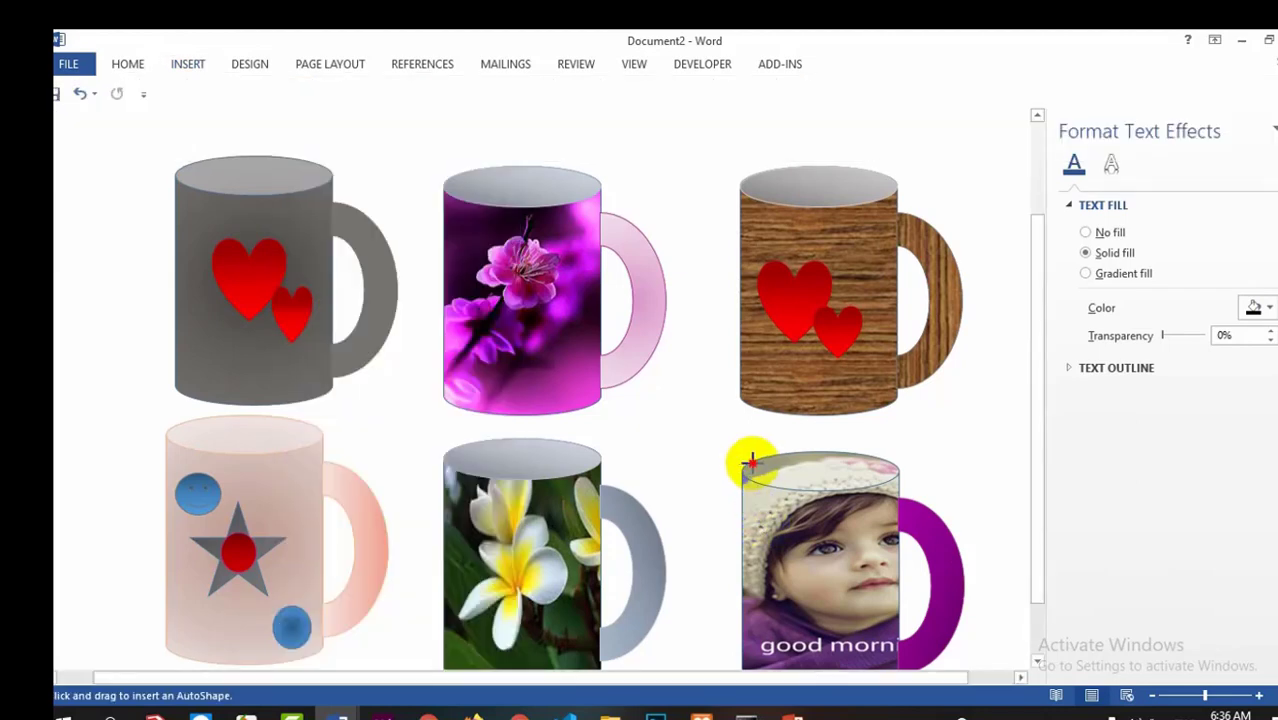
{"action": "mouse_move", "coordinate": [810, 475]}
{"action": "left_mouse_down"}
{"action": "mouse_move", "coordinate": [893, 492]}
{"action": "mouse_move", "coordinate": [823, 451]}
{"action": "left_mouse_up"}
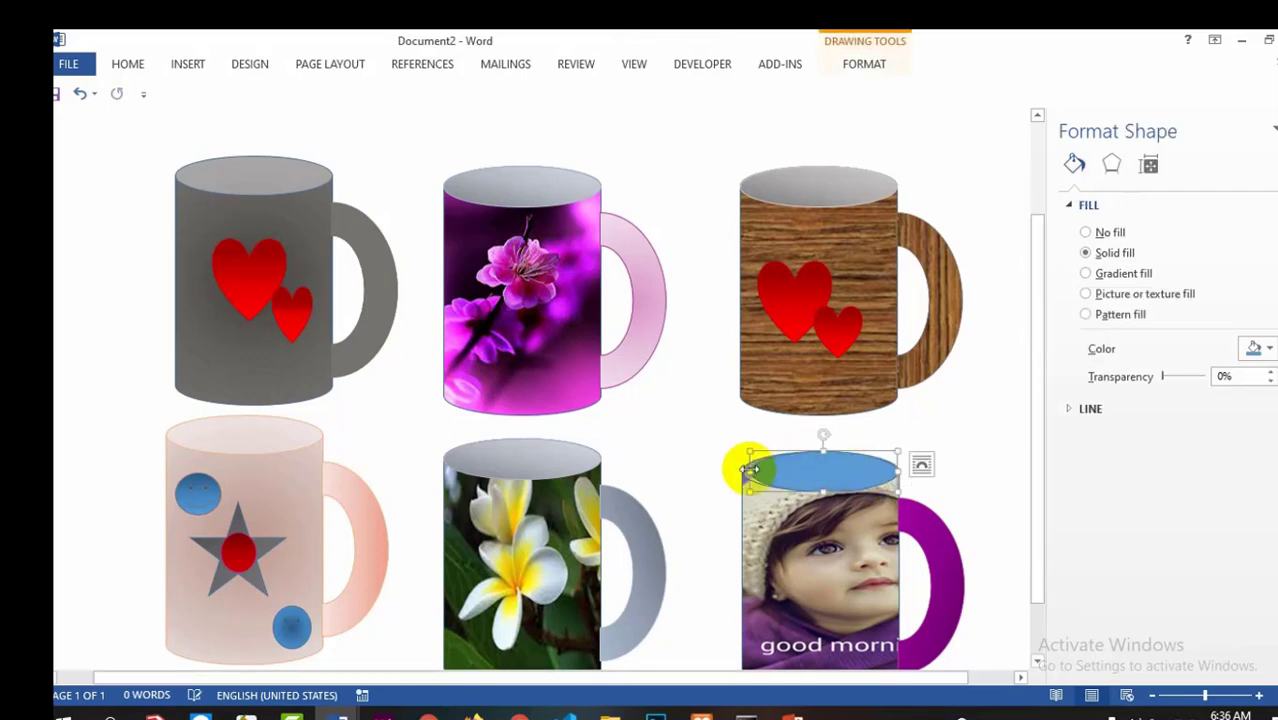
{"action": "left_click_drag", "start_coordinate": [751, 470], "coordinate": [741, 469]}
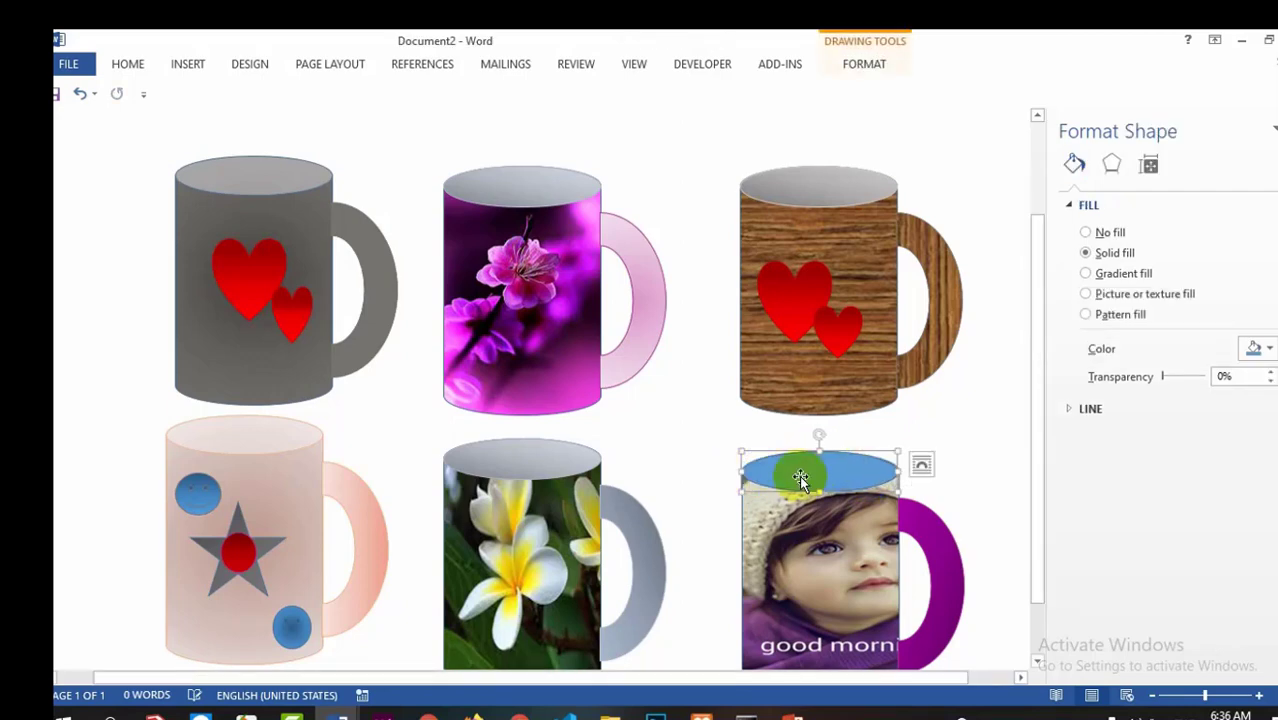
Fill the rim oval of the baby-picture mug with the lightest blue-gray theme color and give it a gray theme outline
{"action": "right_click", "coordinate": [814, 476]}
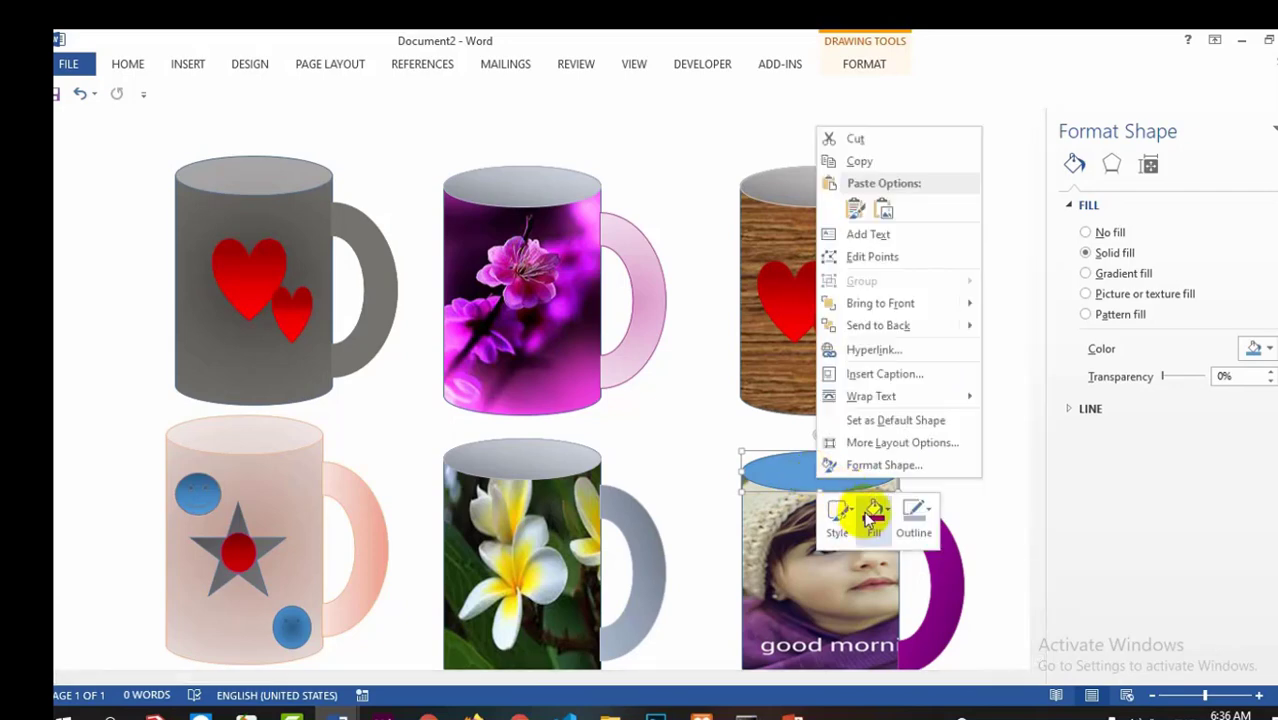
{"action": "left_click", "coordinate": [872, 516]}
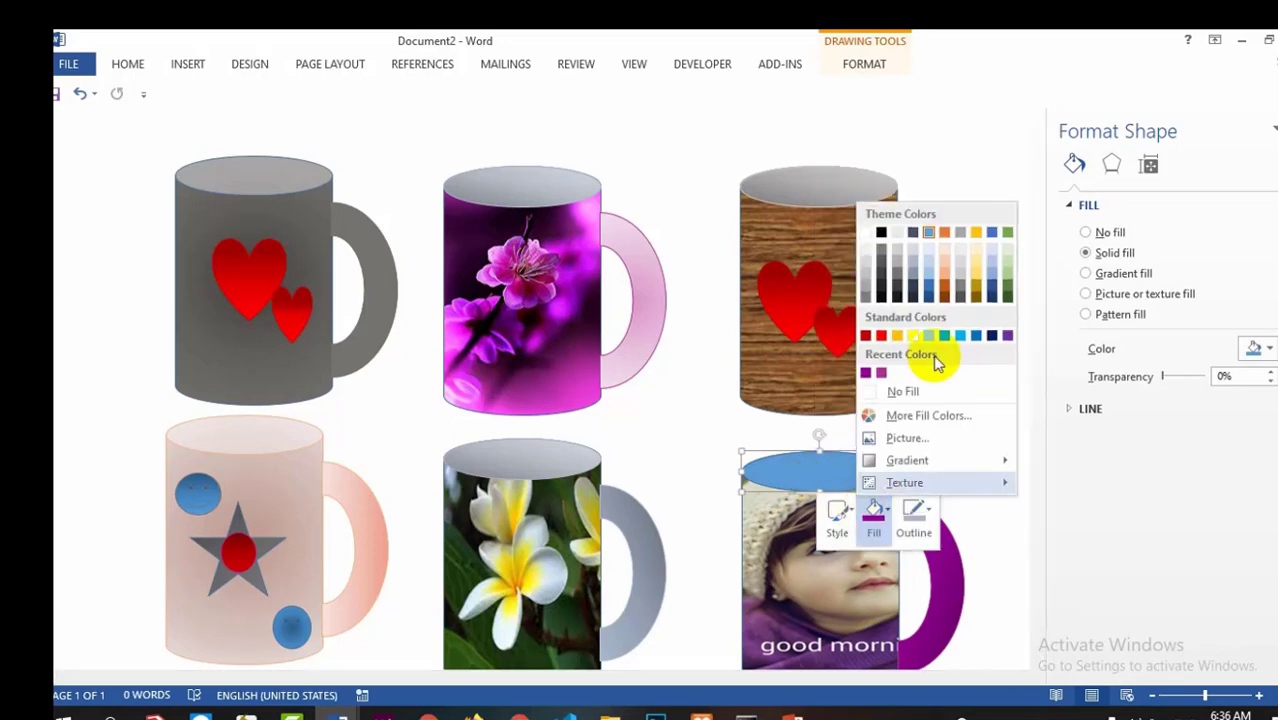
{"action": "left_click", "coordinate": [911, 250]}
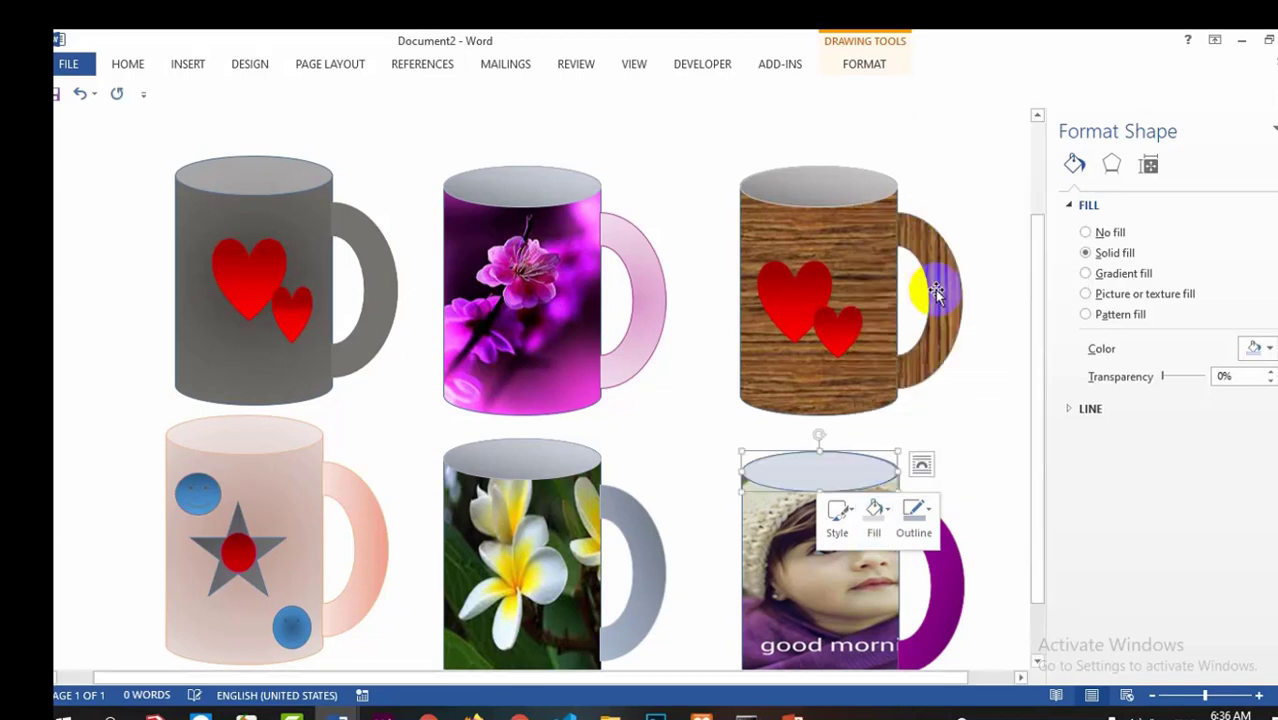
{"action": "left_click", "coordinate": [917, 527]}
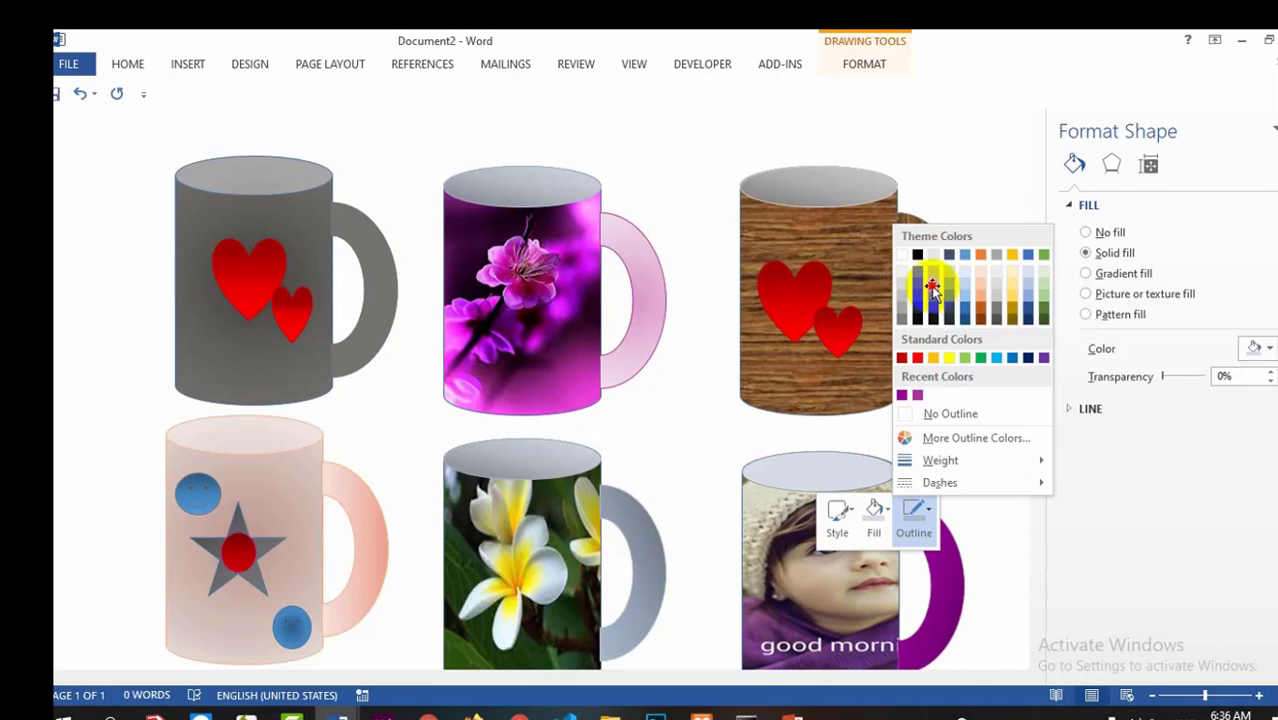
{"action": "left_click", "coordinate": [930, 287]}
Apply a linear gradient variation at 45° to the light blue-gray rim oval of the baby-picture mug, then deselect it
{"action": "left_click", "coordinate": [878, 528]}
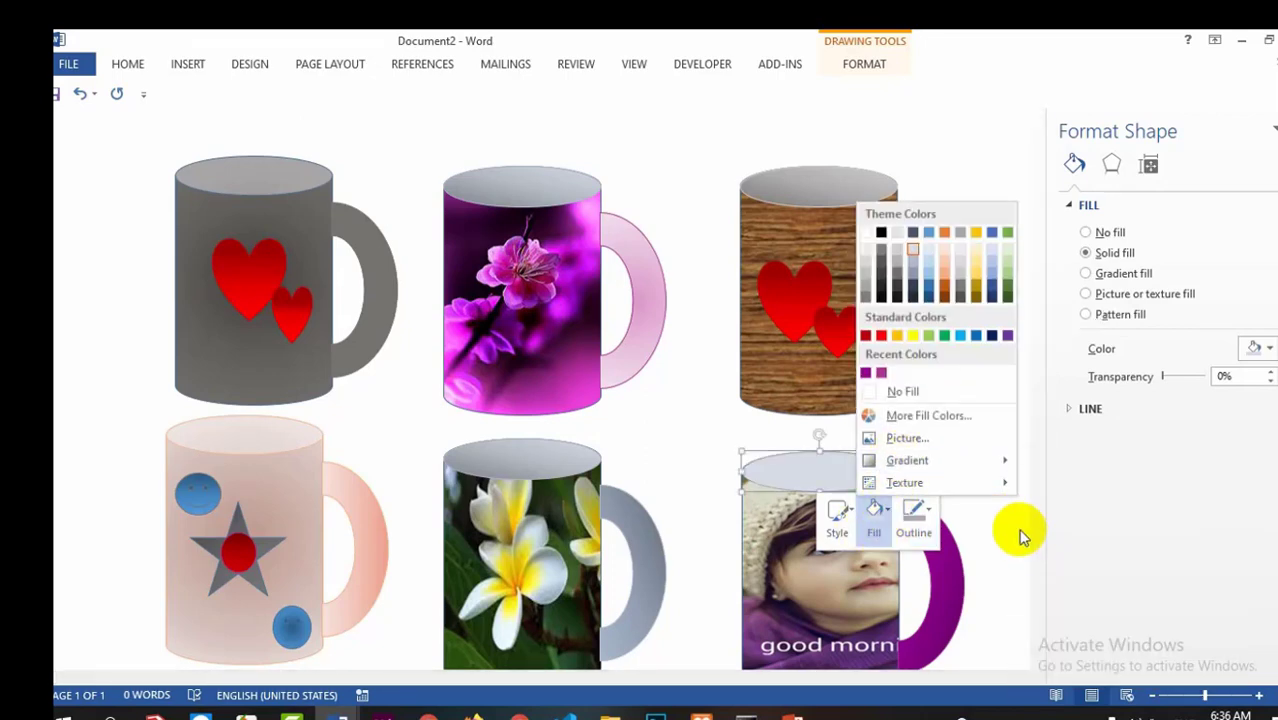
{"action": "mouse_move", "coordinate": [905, 460]}
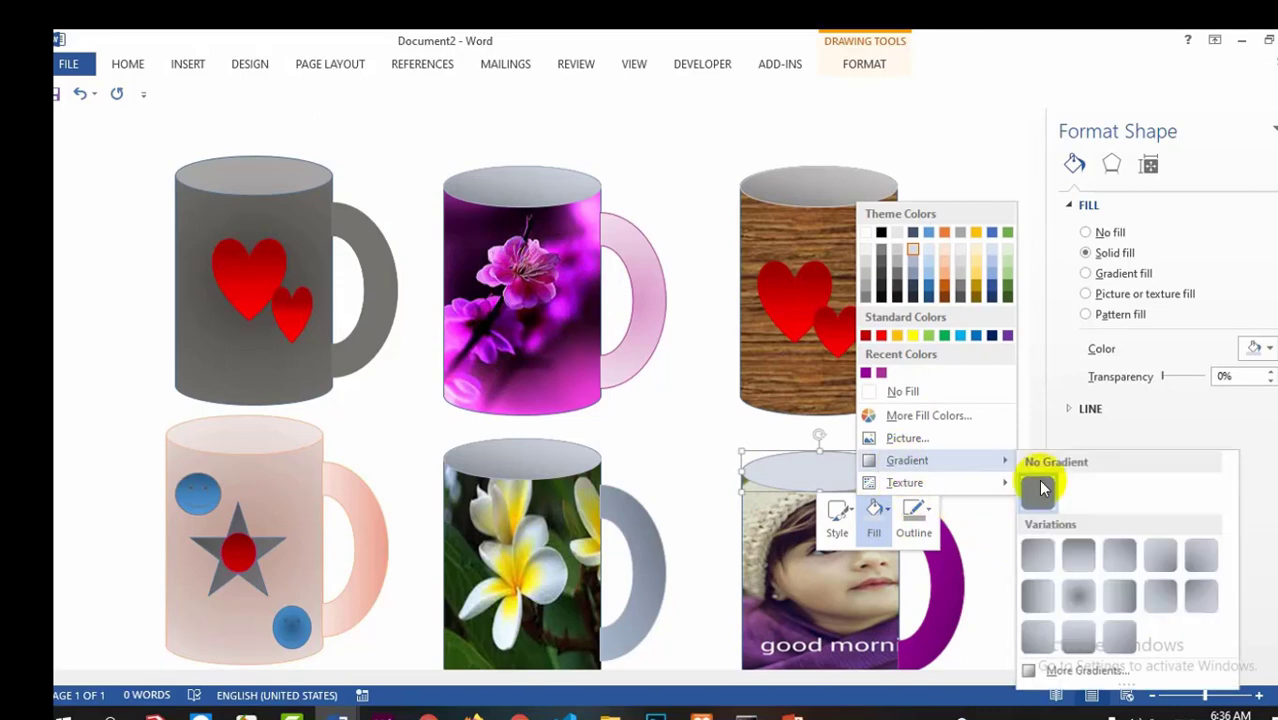
{"action": "left_click", "coordinate": [1037, 557]}
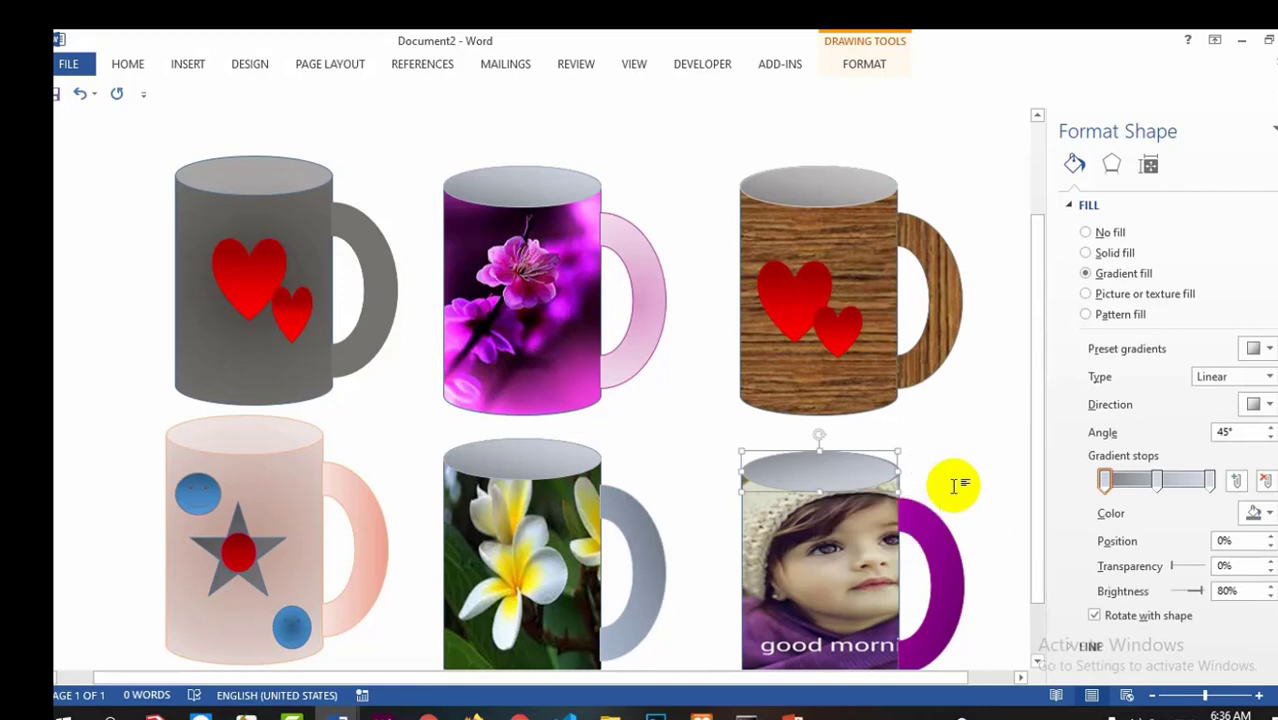
{"action": "left_click", "coordinate": [955, 484]}
{"action": "scroll", "coordinate": [955, 470], "scroll_direction": "down", "scroll_amount": 2}
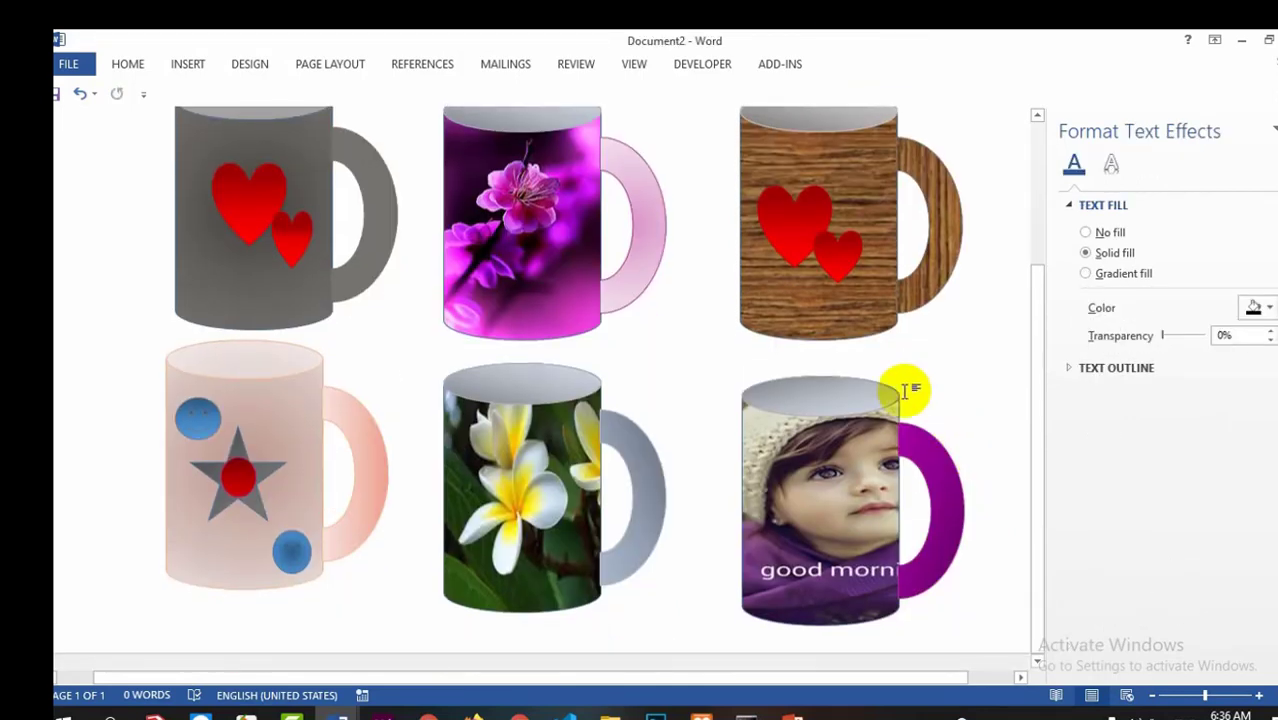
{"action": "scroll", "coordinate": [652, 565], "scroll_direction": "up", "scroll_amount": 2}
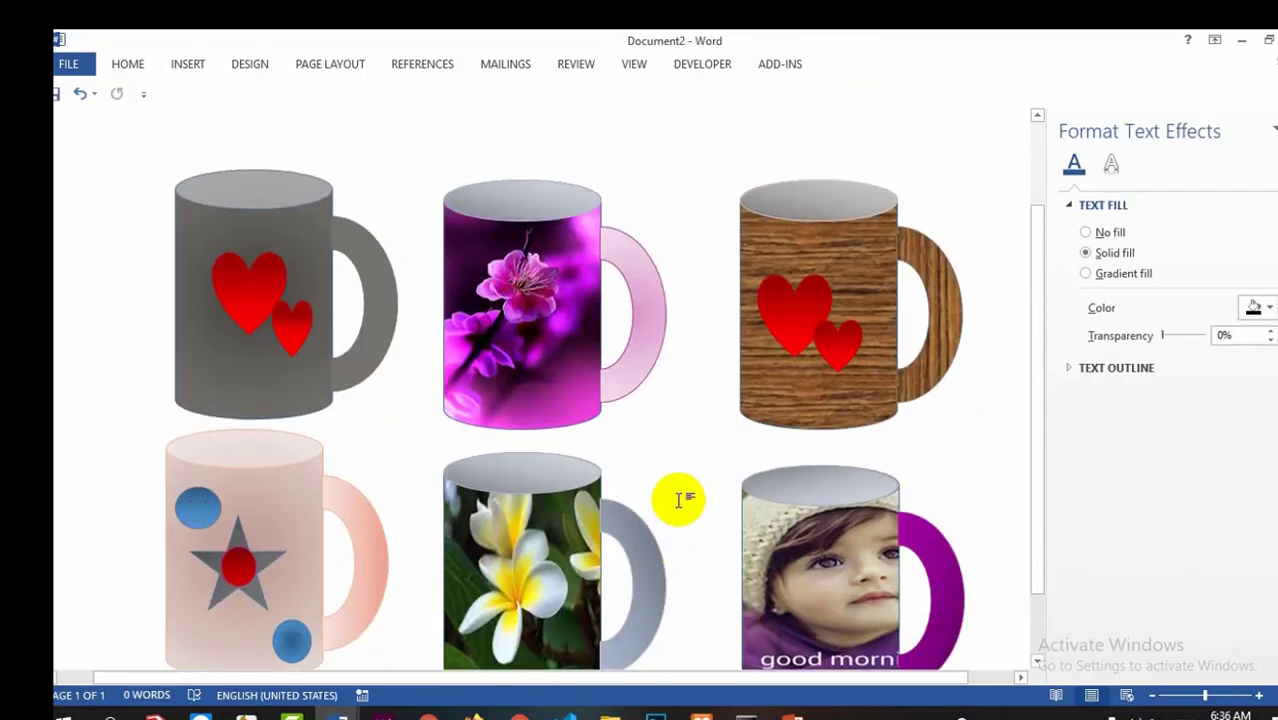
{"action": "scroll", "coordinate": [680, 495], "scroll_direction": "down", "scroll_amount": 1}
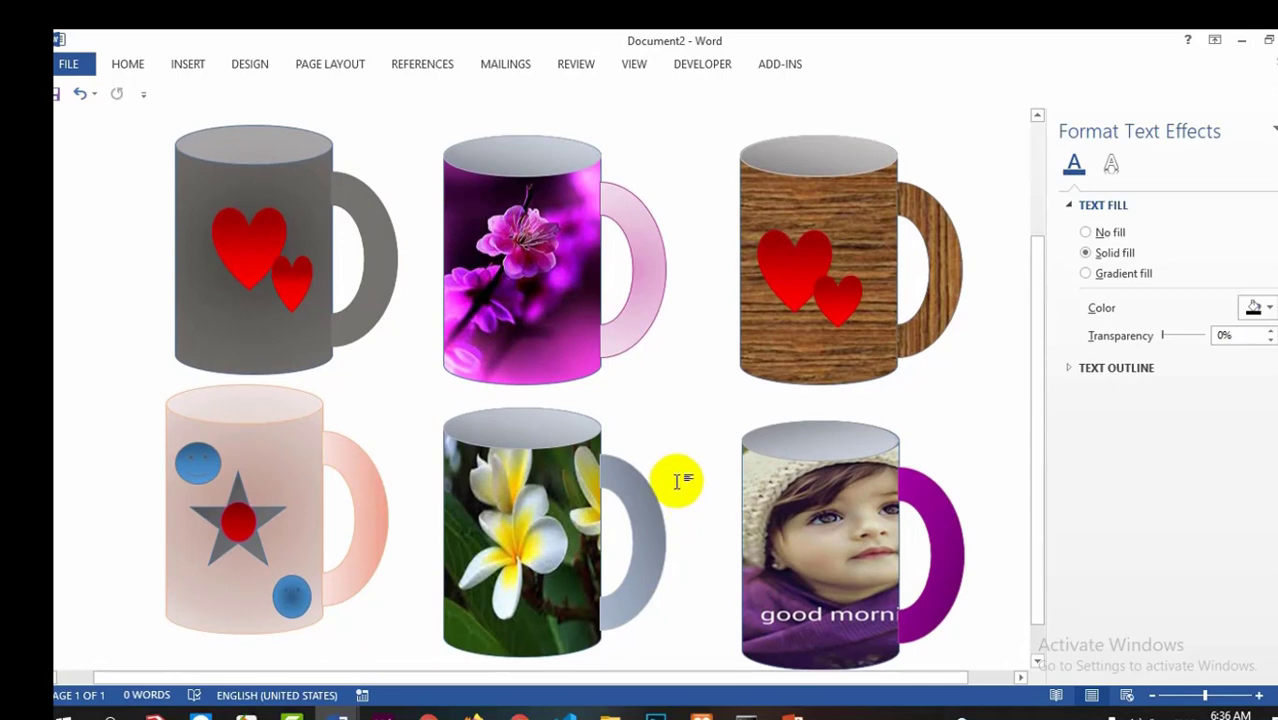